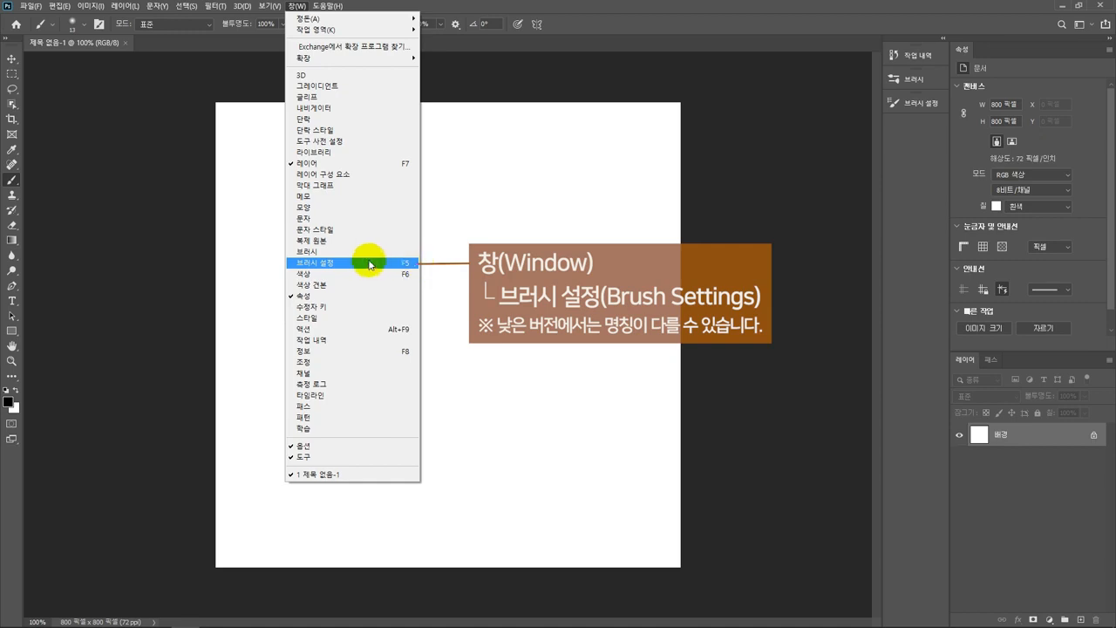
Open the brush settings and choose the soft round preset (부드러운 원) from the general brushes
click(369, 264)
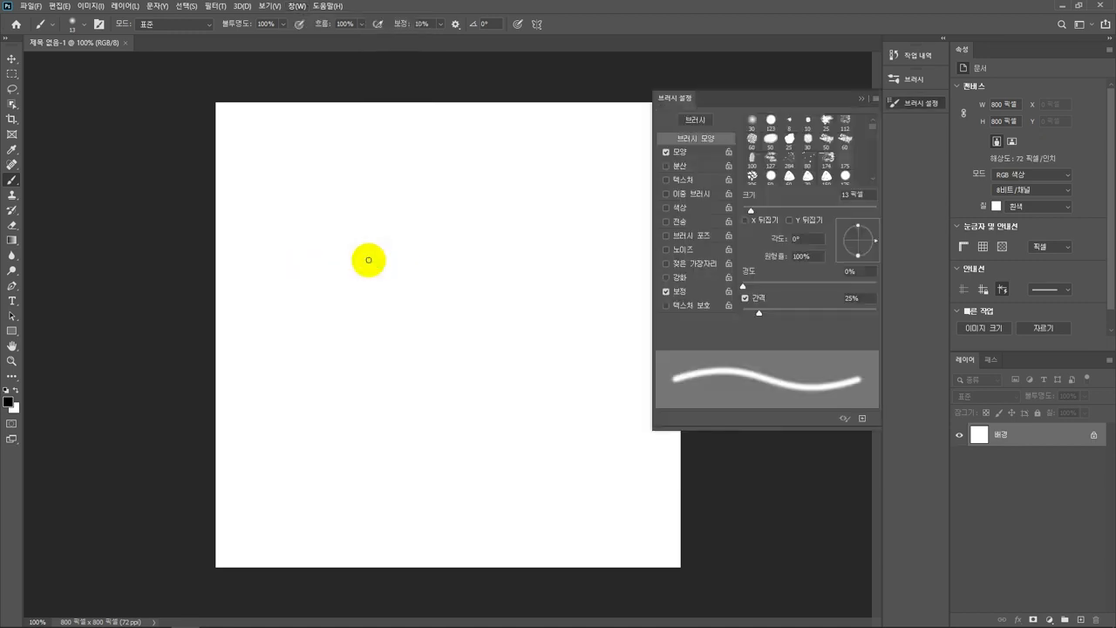
right_click(269, 199)
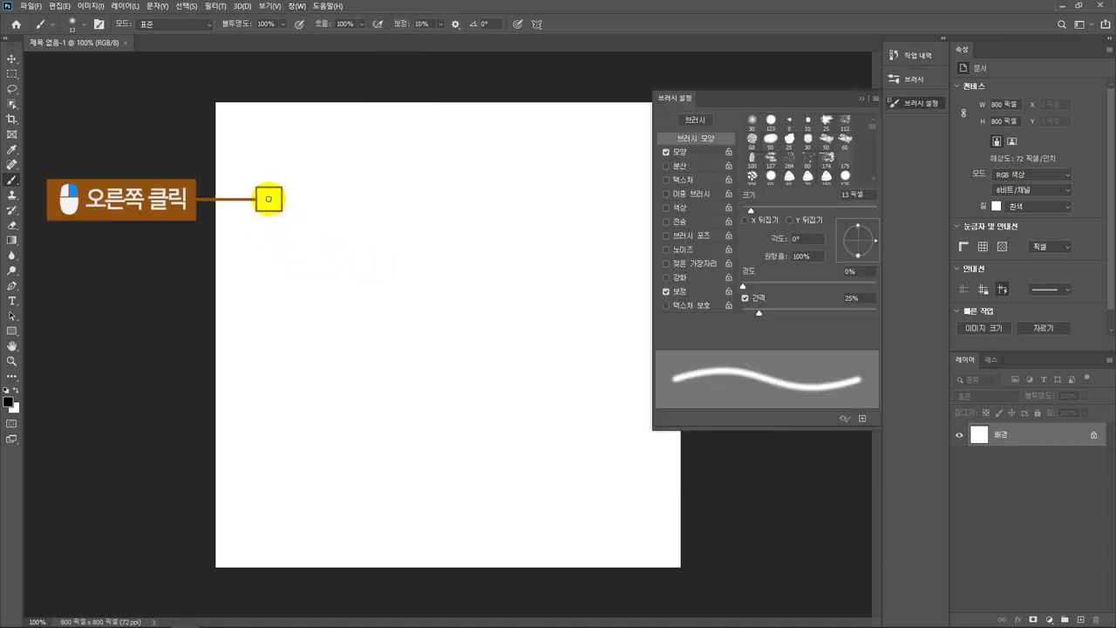
right_click(268, 199)
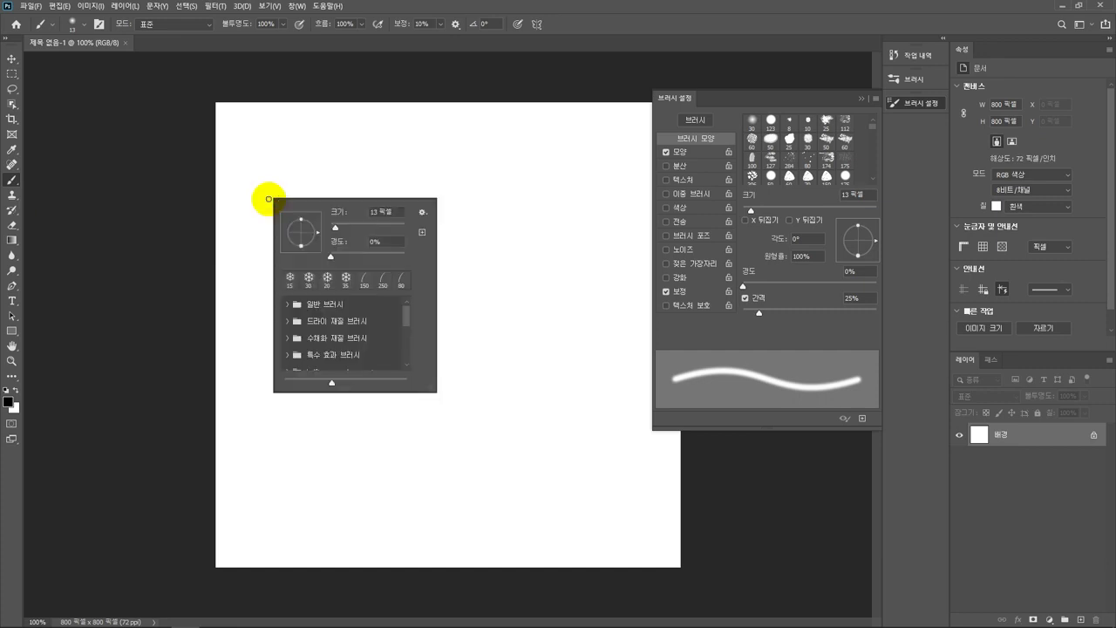
click(287, 303)
click(345, 325)
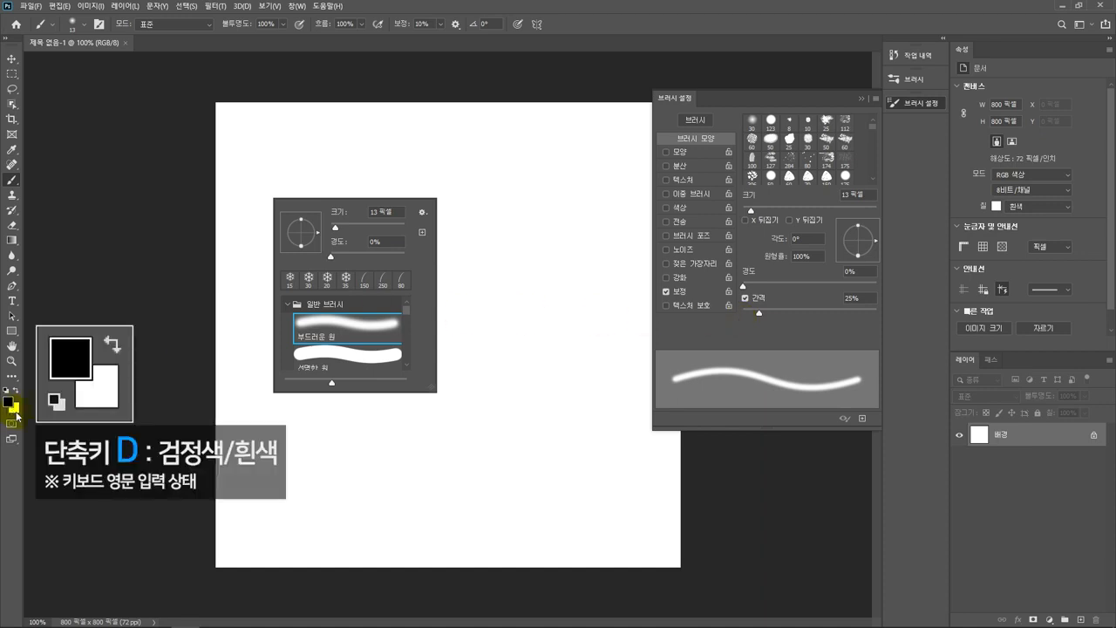
key(Return)
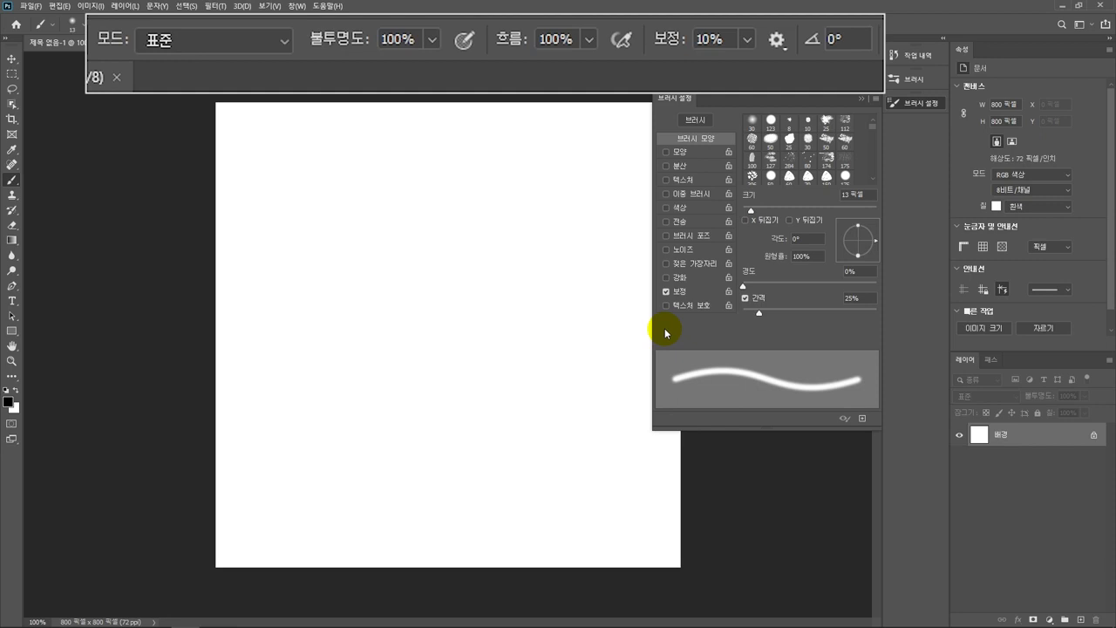
Set the brush's stroke smoothing (보정) to 0%
click(716, 40)
drag(715, 42, 664, 49)
text(0)
key(Return)
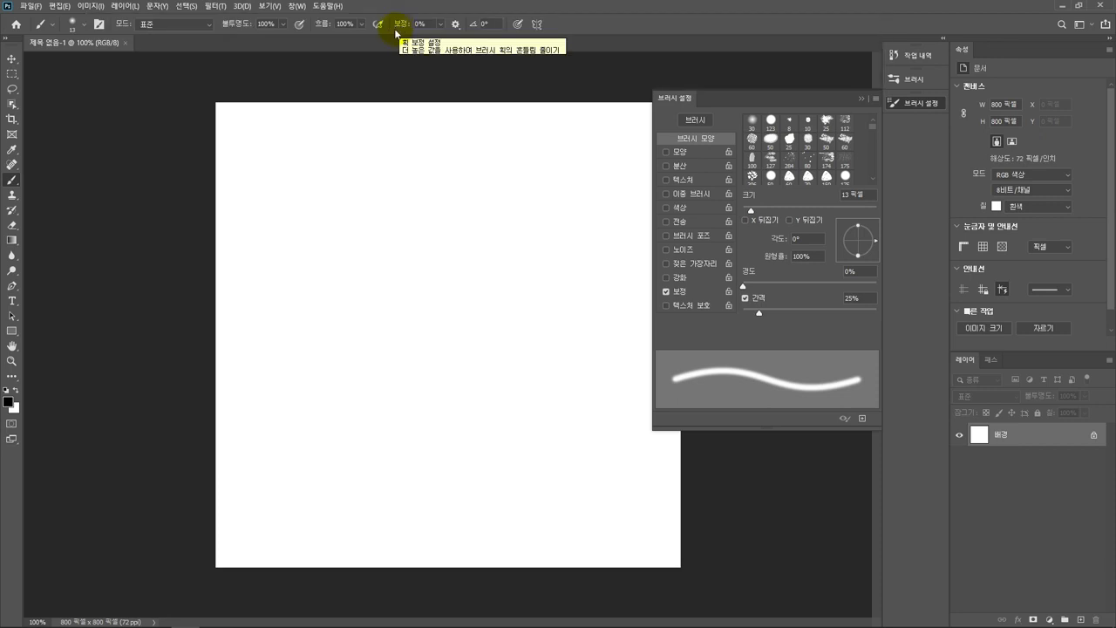
Set the brush size to 60 pixels and disable the smoothing (보정) option in the brush settings
click(84, 25)
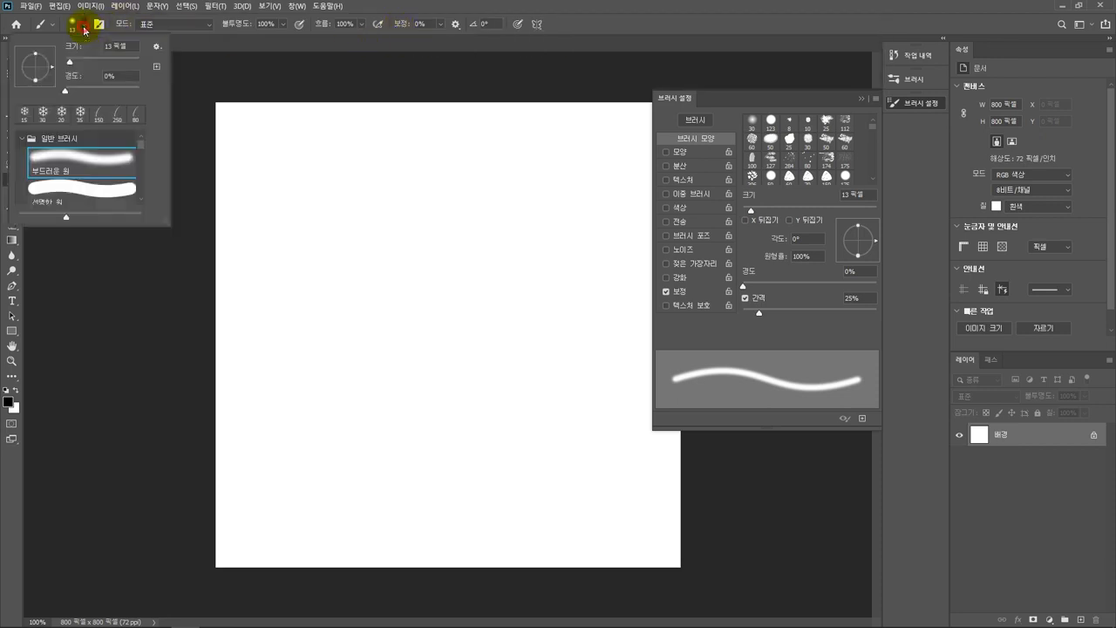
drag(128, 46, 56, 48)
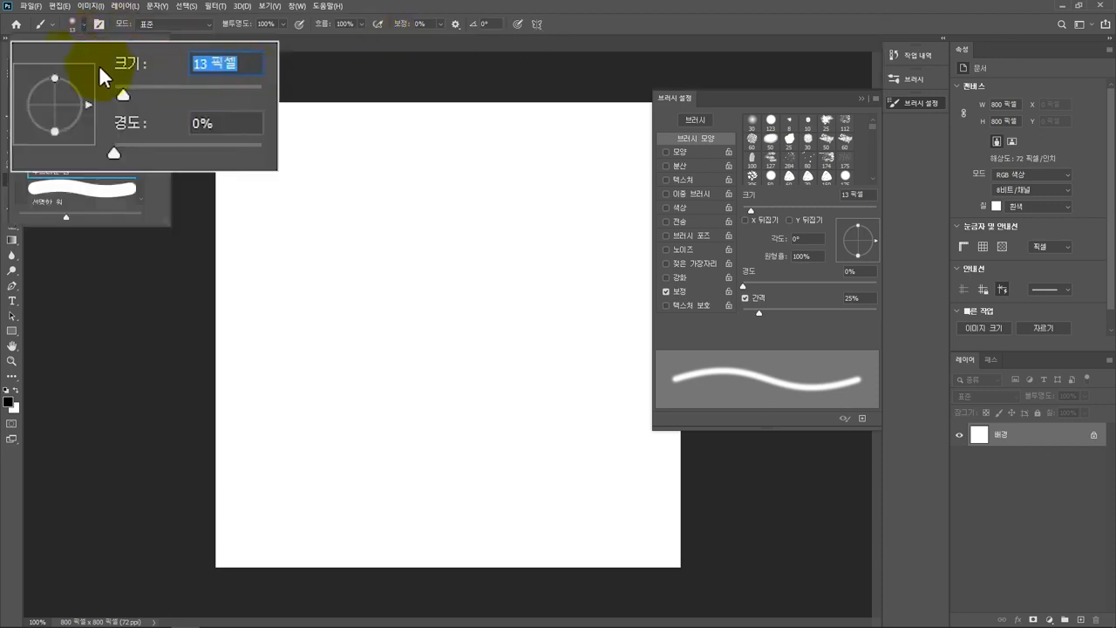
text(60)
key(Return)
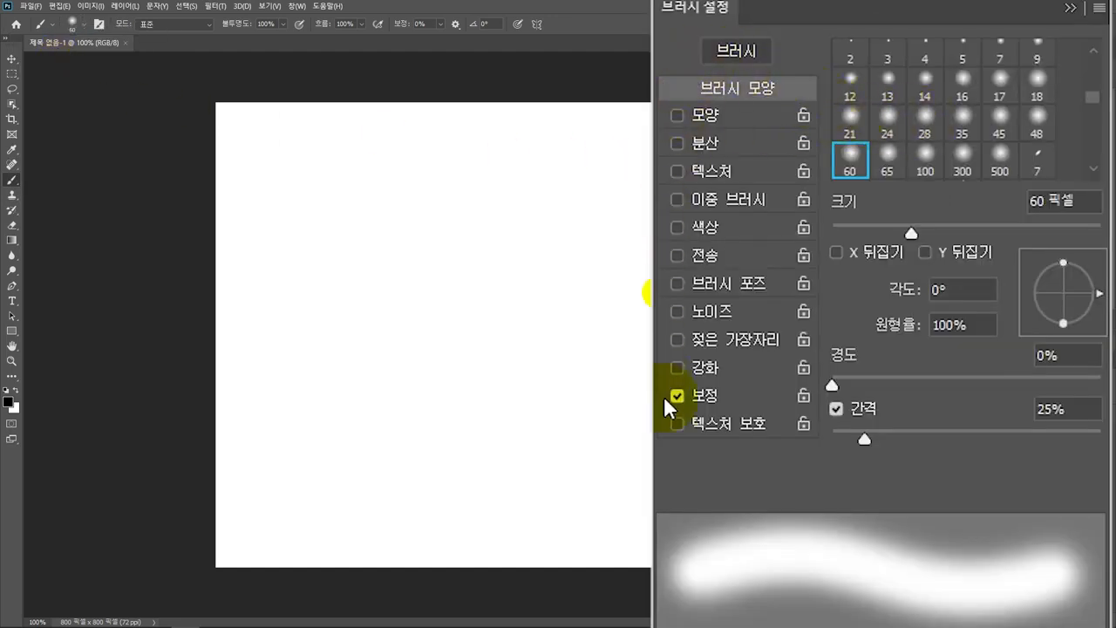
click(676, 396)
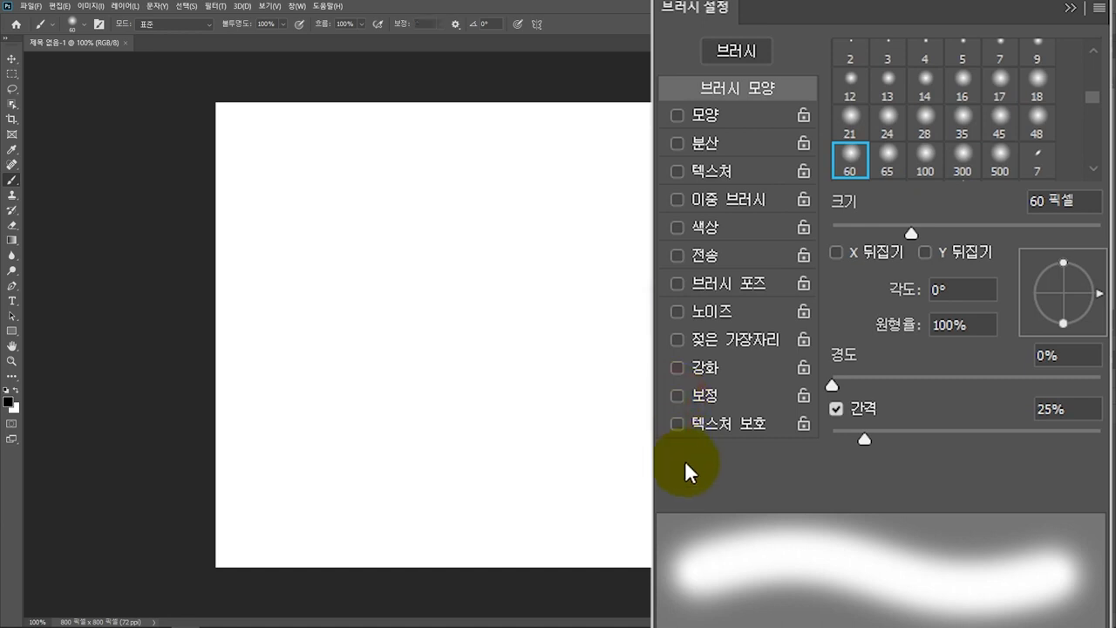
Paint a horizontal stroke across the top of the canvas and a second one below it with spacing (간격) at 100%
drag(249, 142, 620, 148)
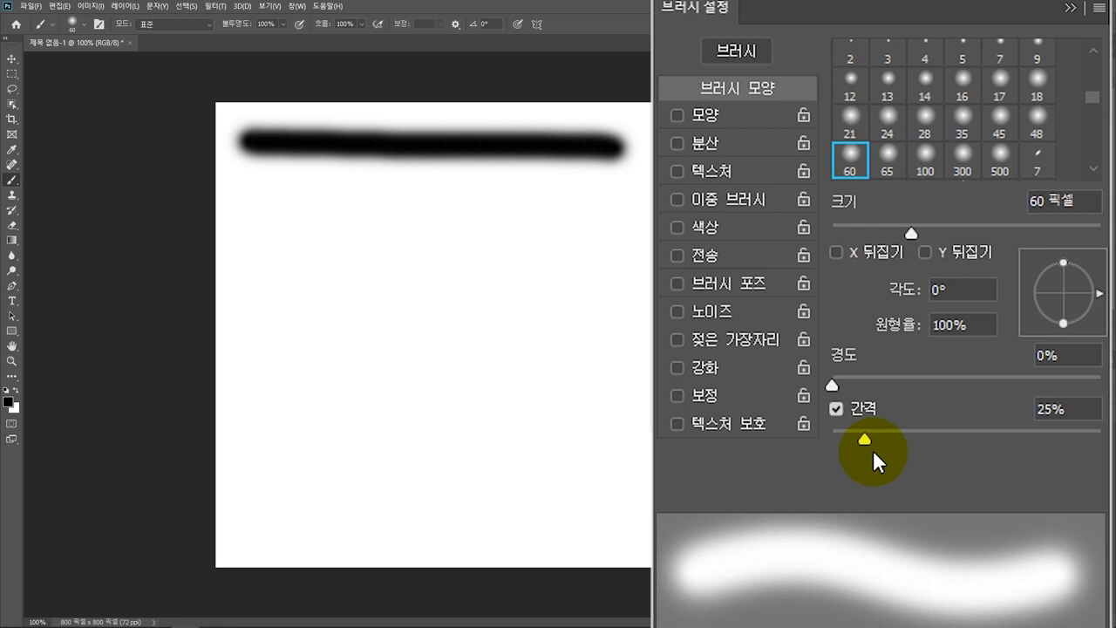
click(1036, 410)
text(100)
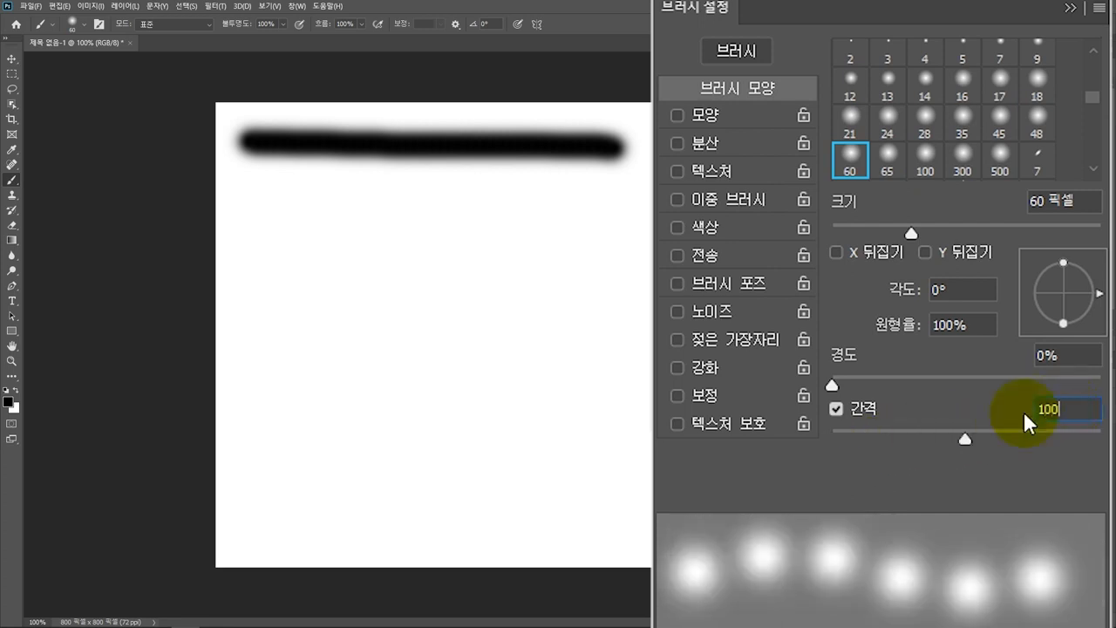
drag(241, 196, 613, 200)
Paint a third horizontal stroke below the soft dots with hardness (경도) at 100% and spacing at 30%
click(1057, 355)
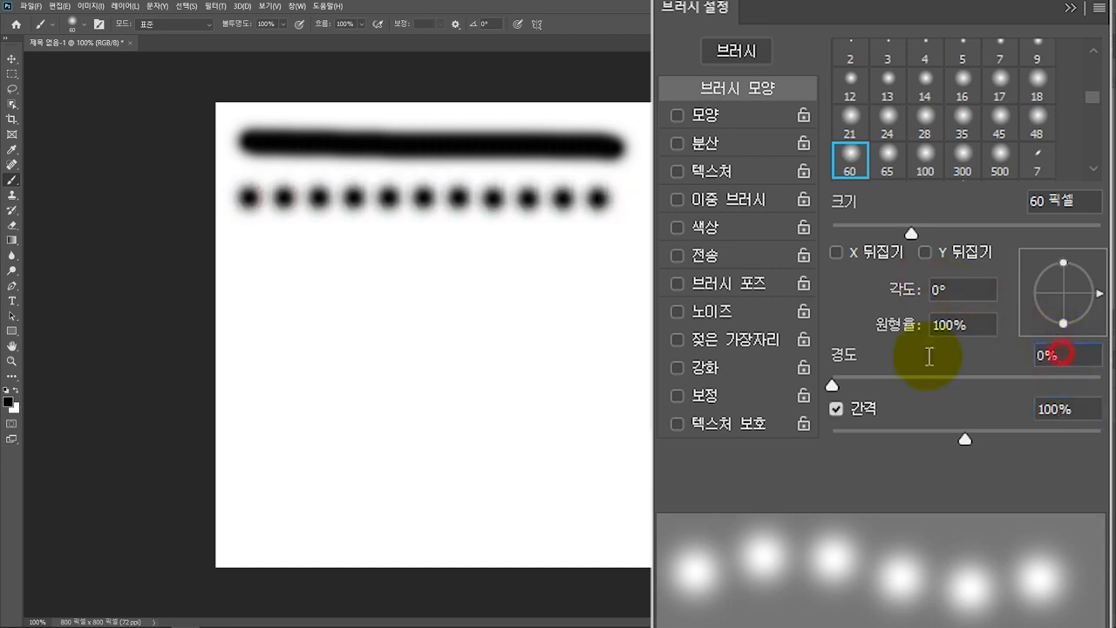
text(100)
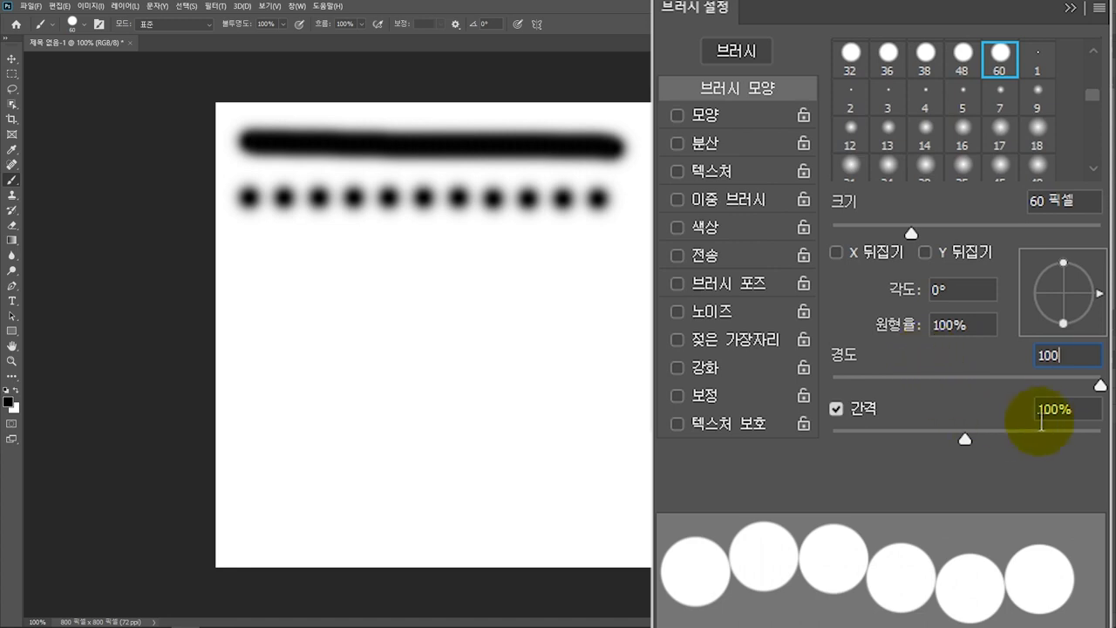
drag(1041, 421, 950, 417)
text(30)
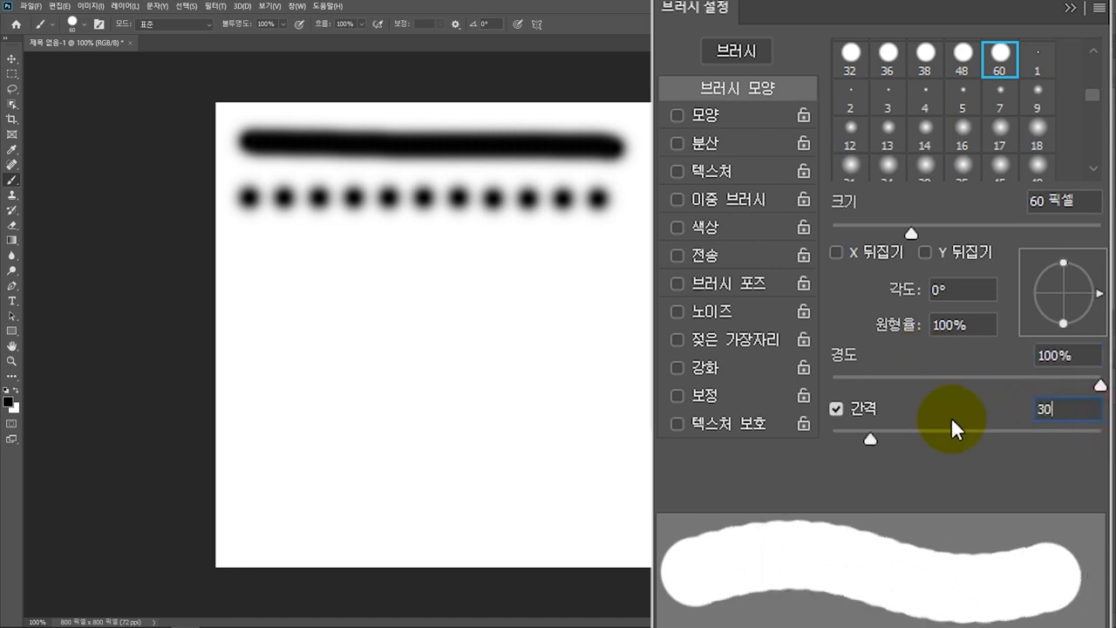
drag(247, 254, 589, 257)
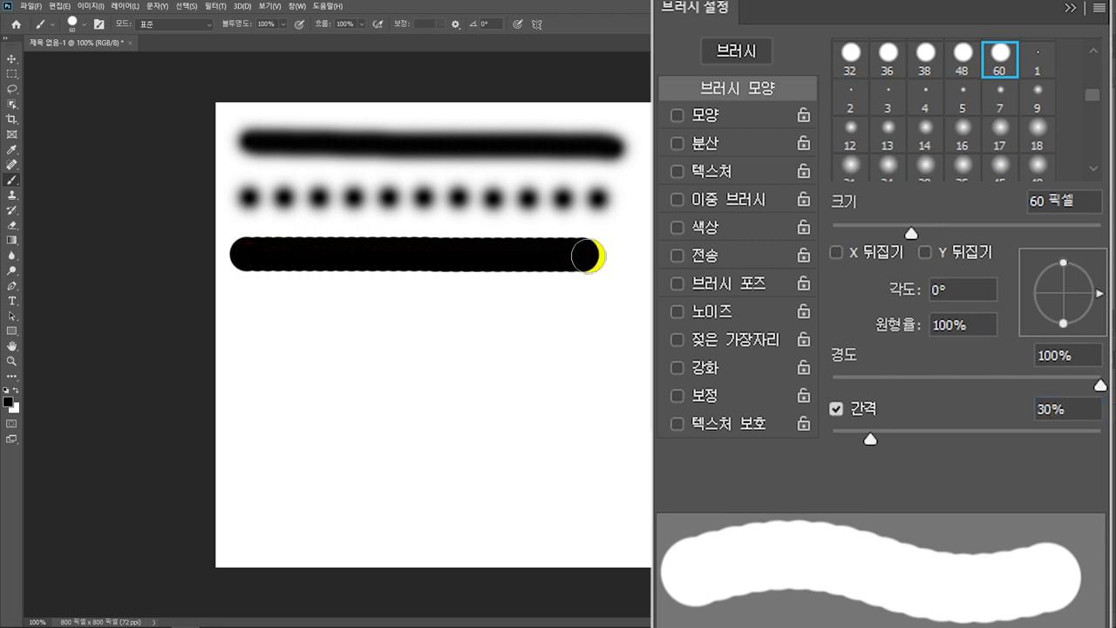
Set the brush spacing to 120% and paint a row of separate dots below the solid hard-edged stroke
double_click(1057, 407)
text(1)
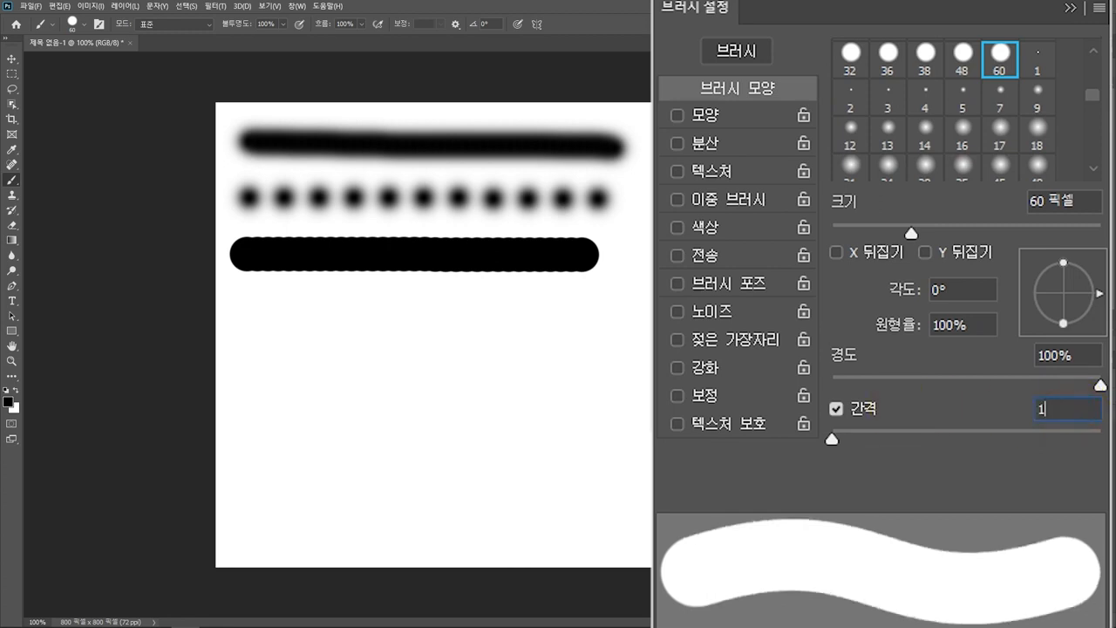
text(20)
click(247, 305)
drag(280, 304, 598, 305)
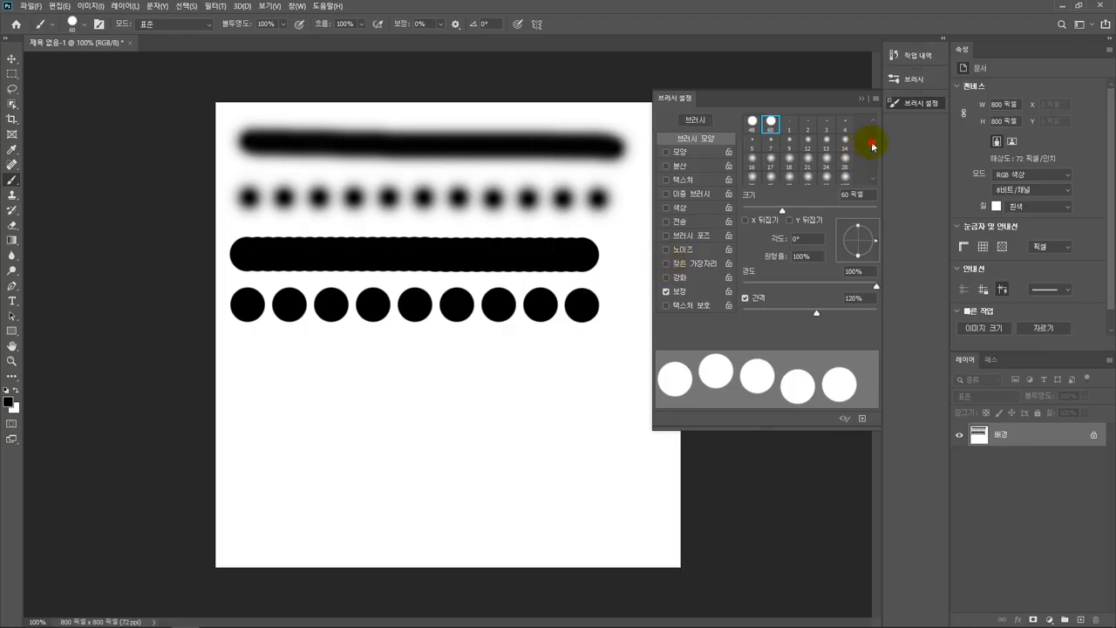
Browse the brush presets and select the grass preset 초원
scroll(870, 144, down, 1)
scroll(873, 143, up, 3)
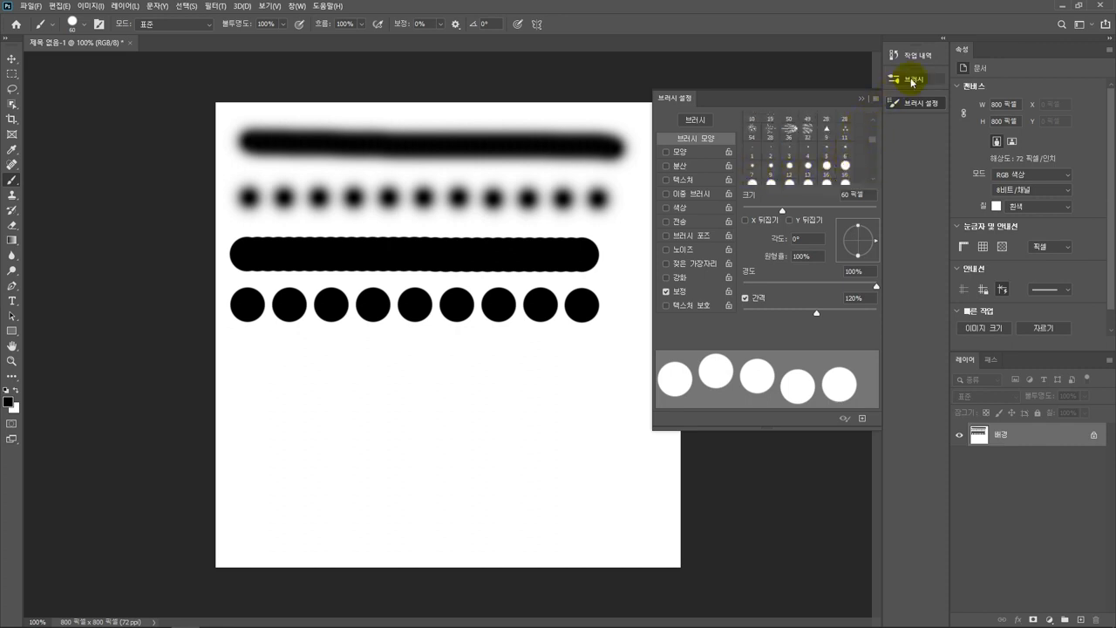
right_click(330, 214)
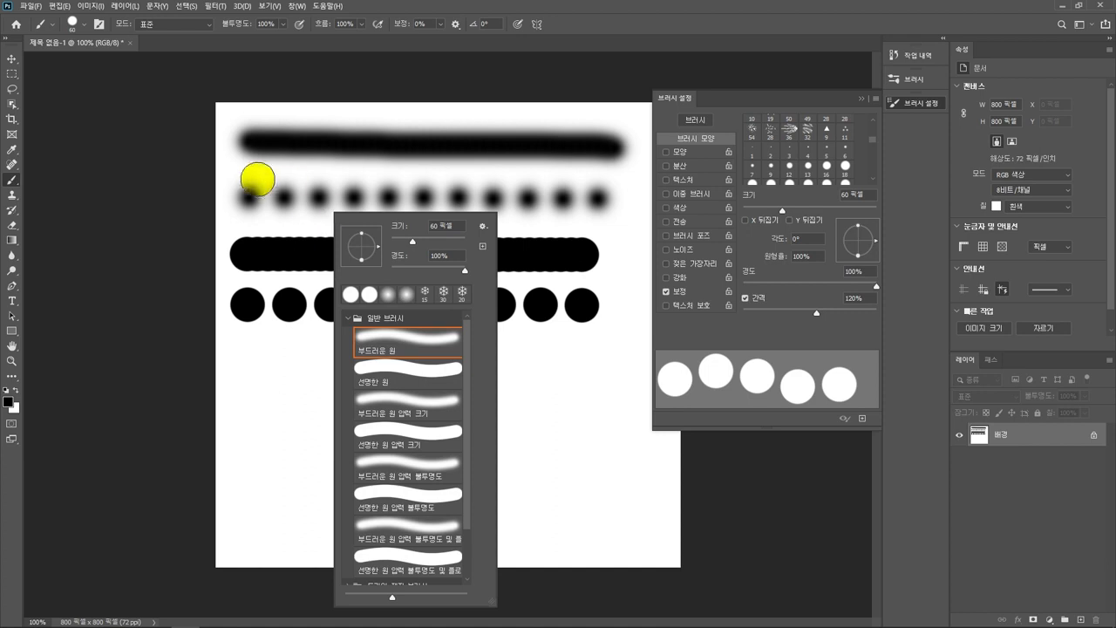
click(74, 23)
click(85, 26)
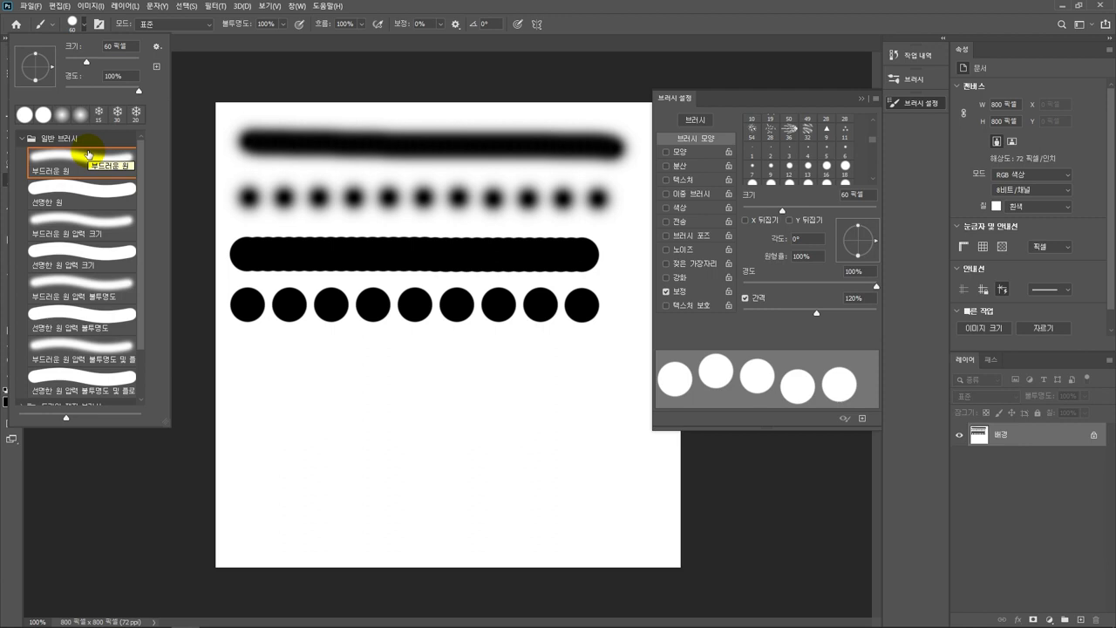
drag(141, 188, 140, 328)
click(23, 396)
click(100, 294)
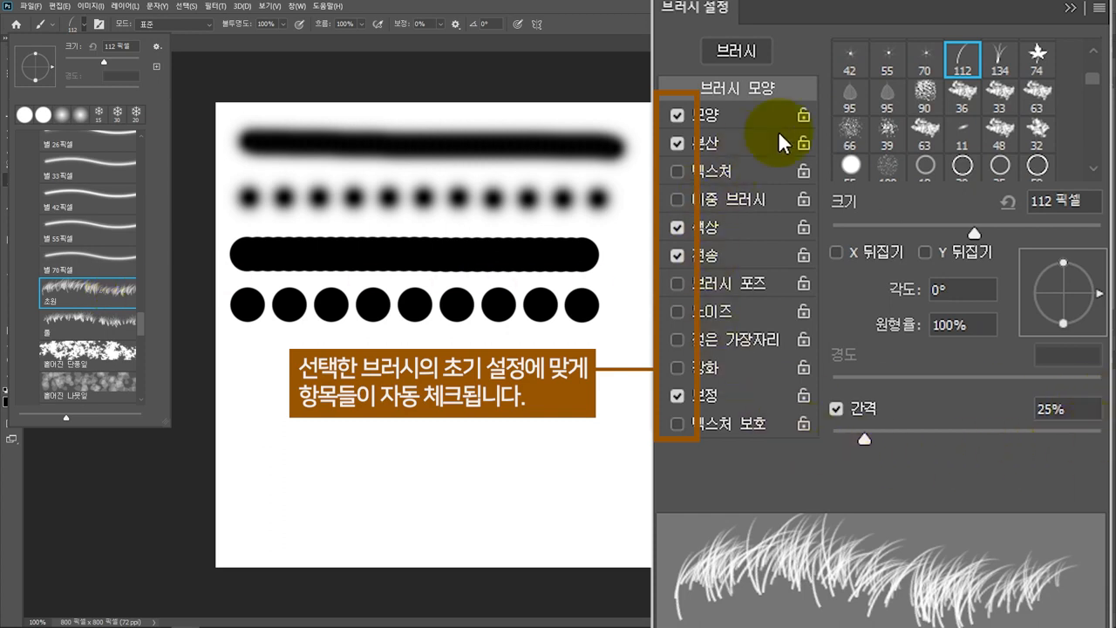
Try several other presets, including 흩어진 단풍잎 and 나뭇잎 브러시 투명, ending on 스폰지 브러시 투명
click(71, 320)
click(117, 349)
drag(140, 325, 140, 338)
scroll(131, 314, down, 3)
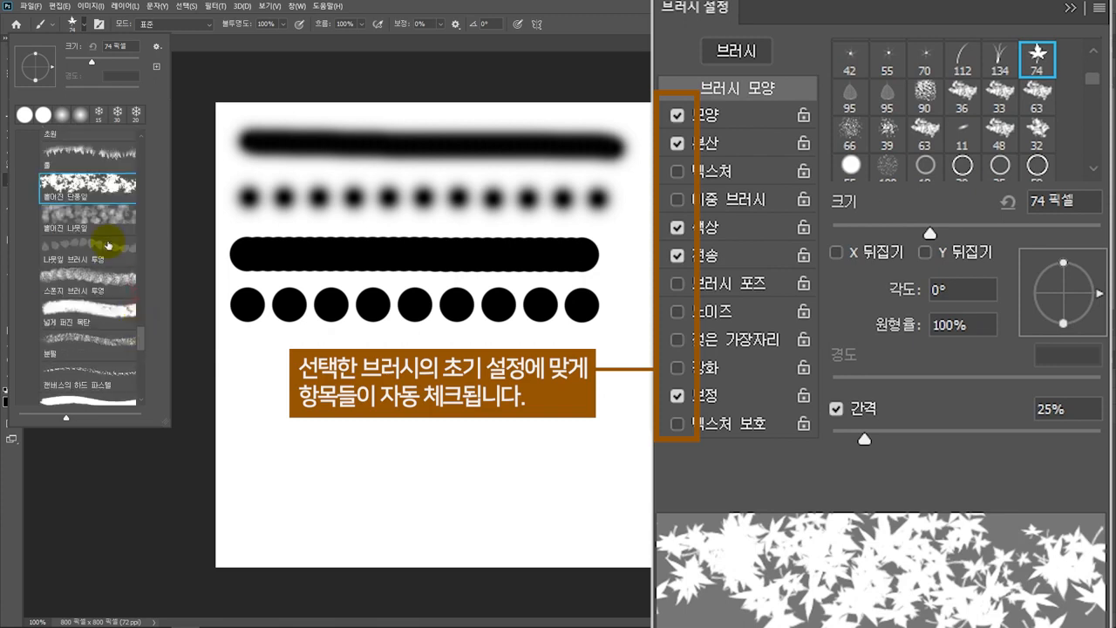
click(108, 220)
click(98, 259)
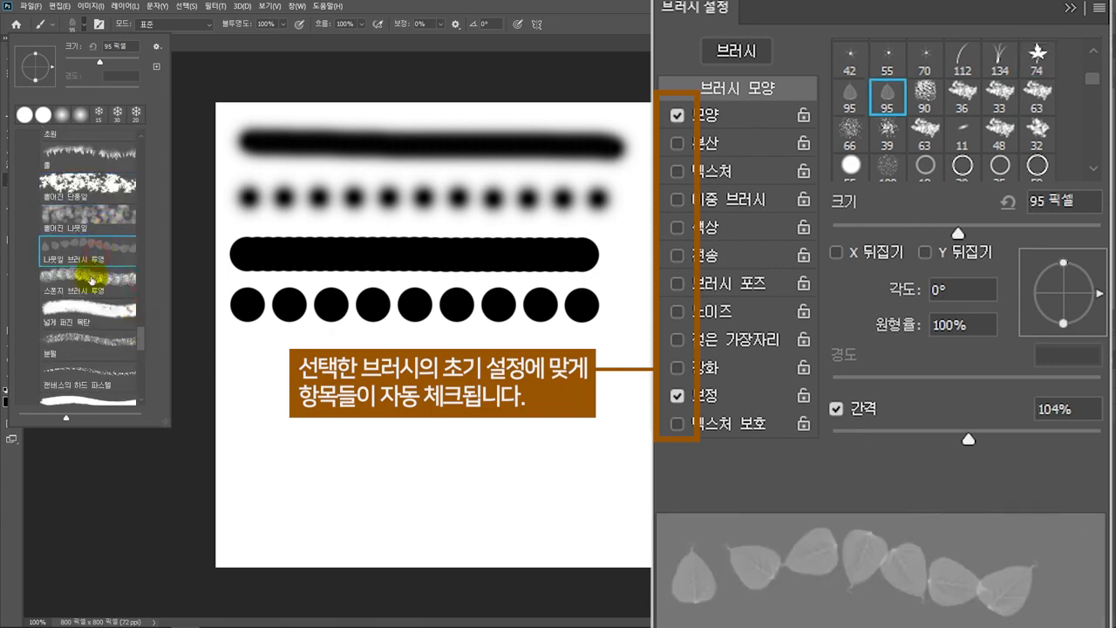
click(88, 281)
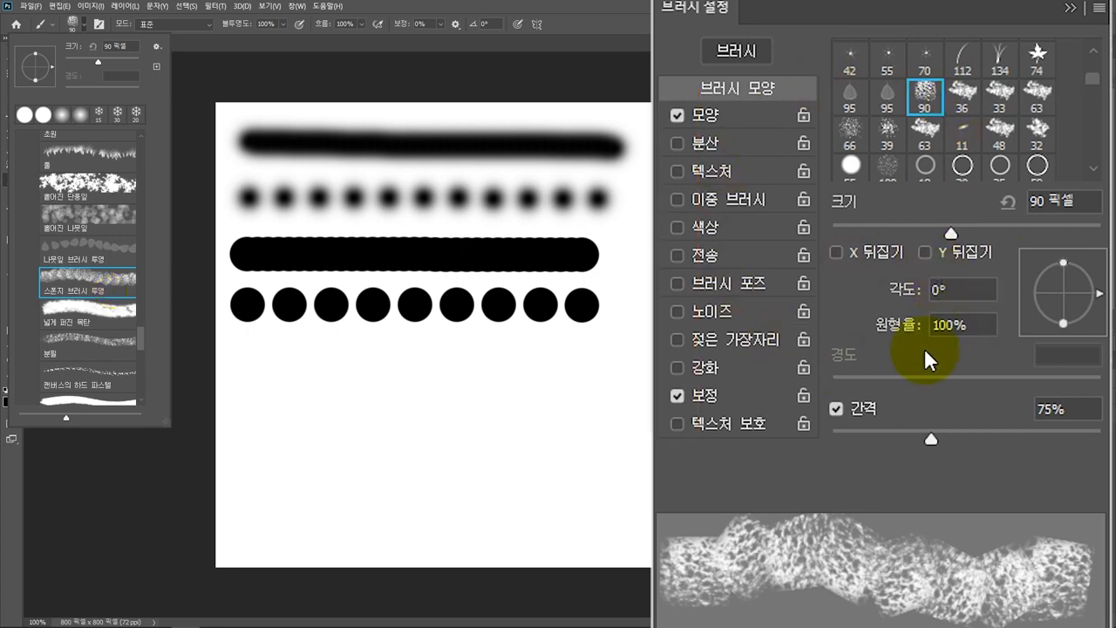
Enable texture, dual brush and color dynamics, and switch the brush tip to the 134-pixel and 112-pixel grass tips
click(679, 185)
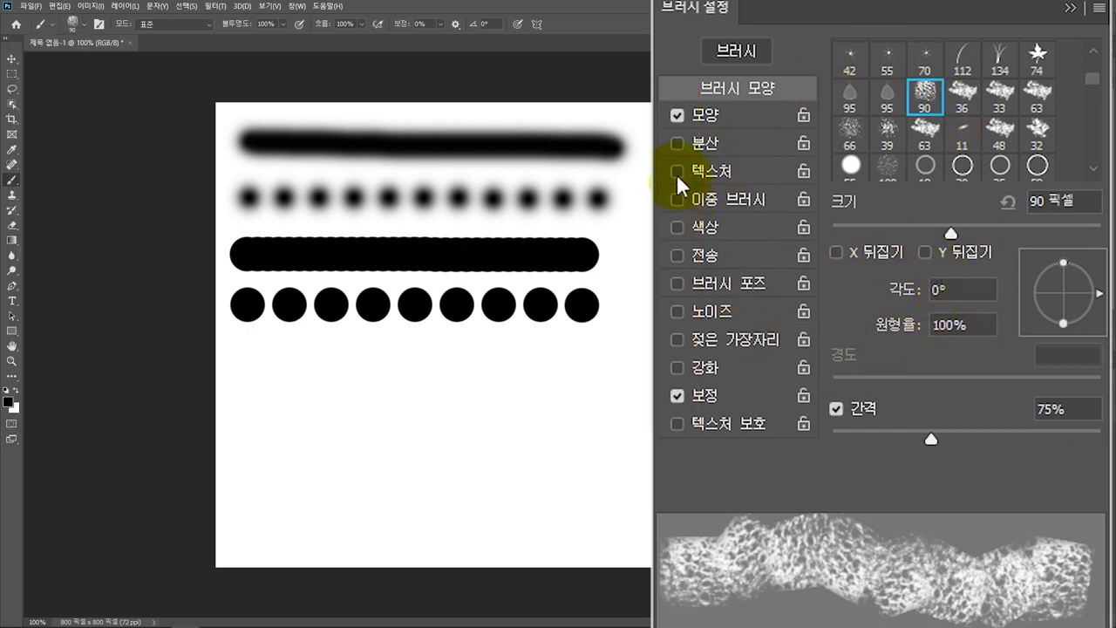
click(678, 227)
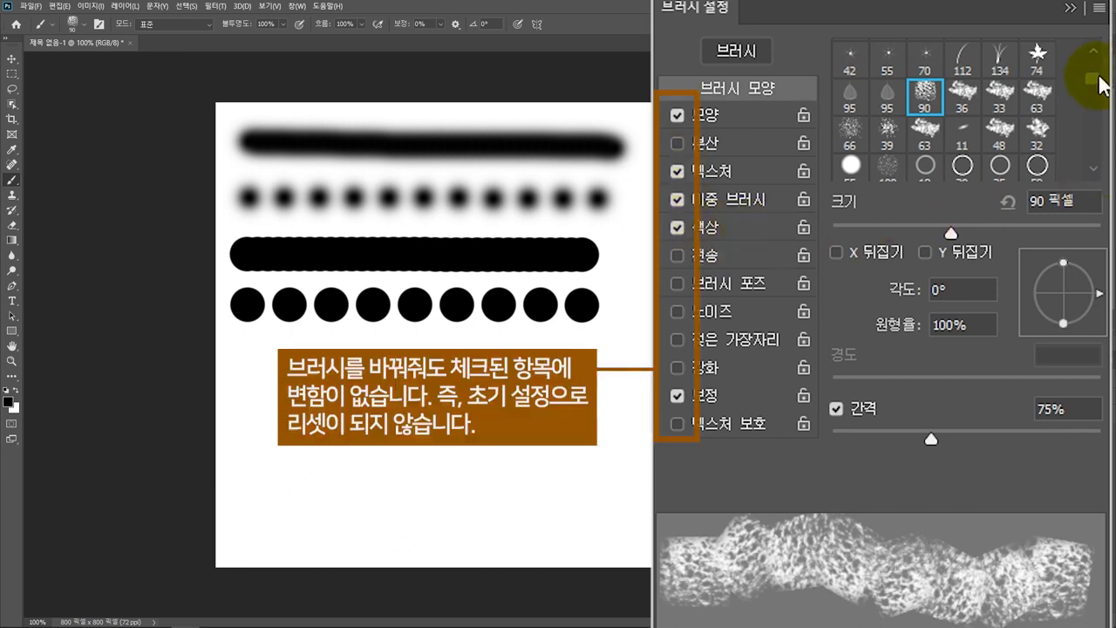
click(1039, 58)
click(1000, 60)
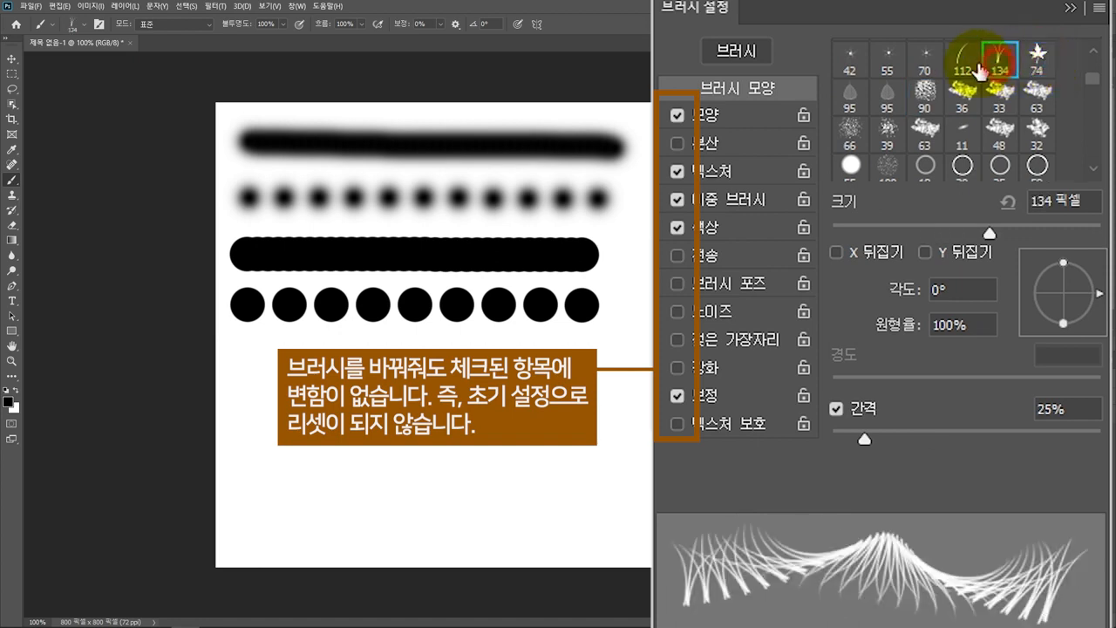
click(963, 59)
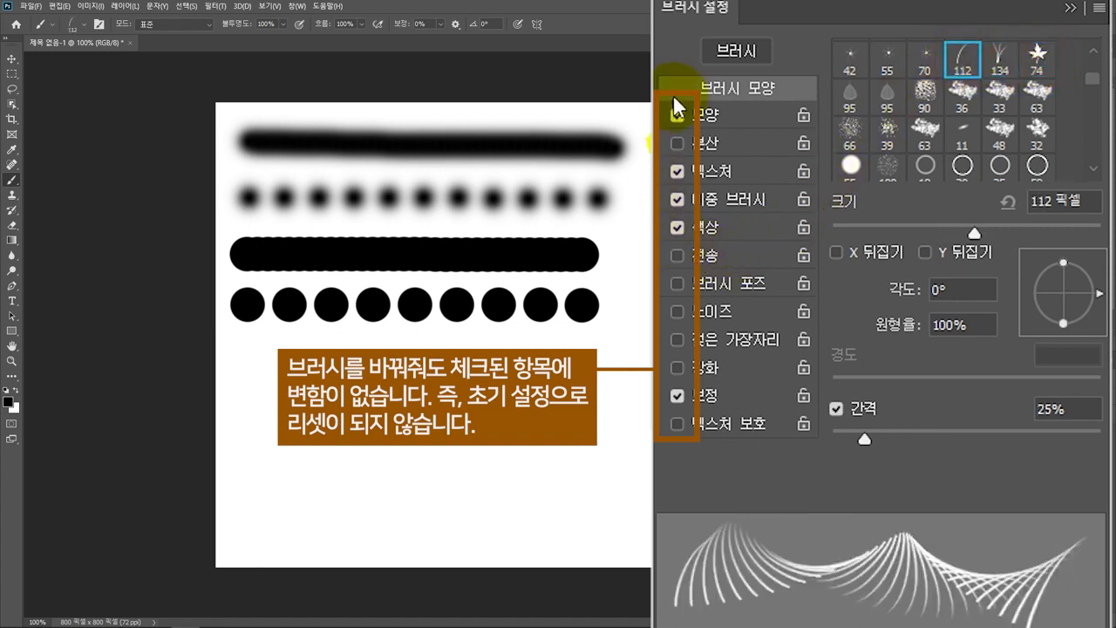
Disable smoothing, color, dual brush, texture and shape options, and select the 74-pixel maple leaf tip
click(676, 395)
click(677, 227)
click(677, 199)
click(679, 171)
click(678, 115)
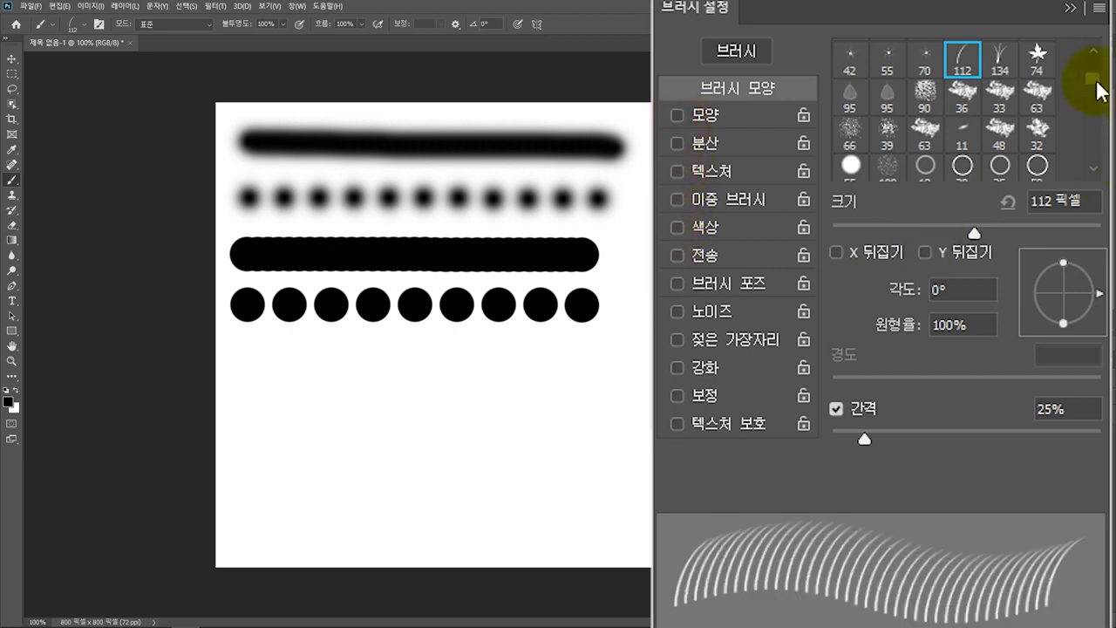
drag(1093, 84, 1095, 78)
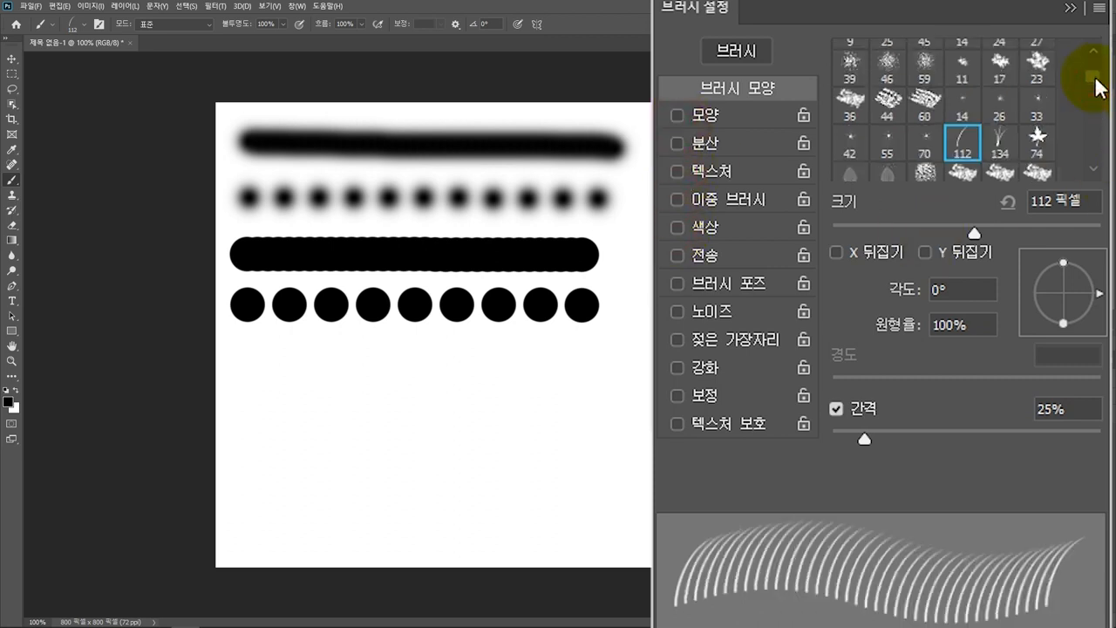
click(1040, 145)
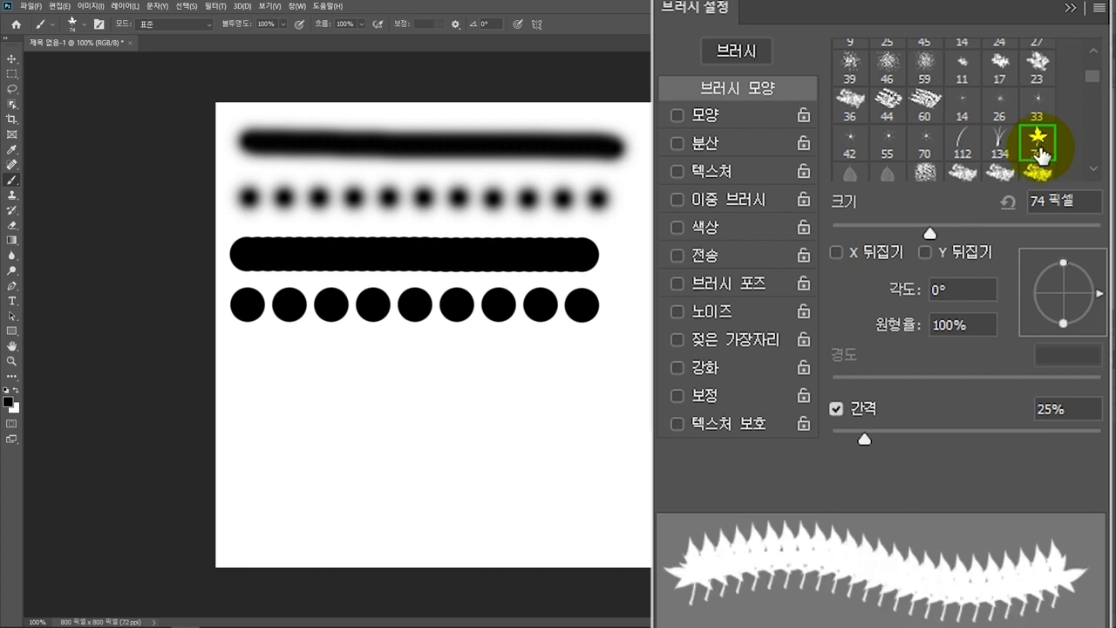
Switch the leaf tip's X flip on and off, and do the same with its Y flip
click(856, 254)
click(859, 254)
click(930, 254)
click(930, 254)
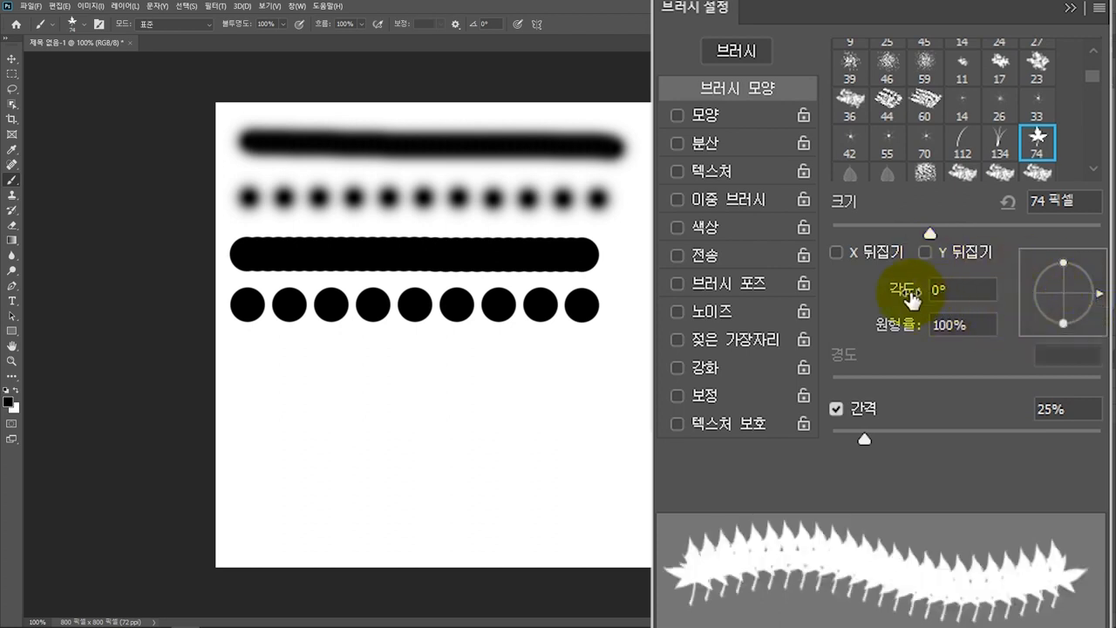
Rotate the leaf tip's angle to -63° and readjust it to 38°
drag(910, 299, 816, 307)
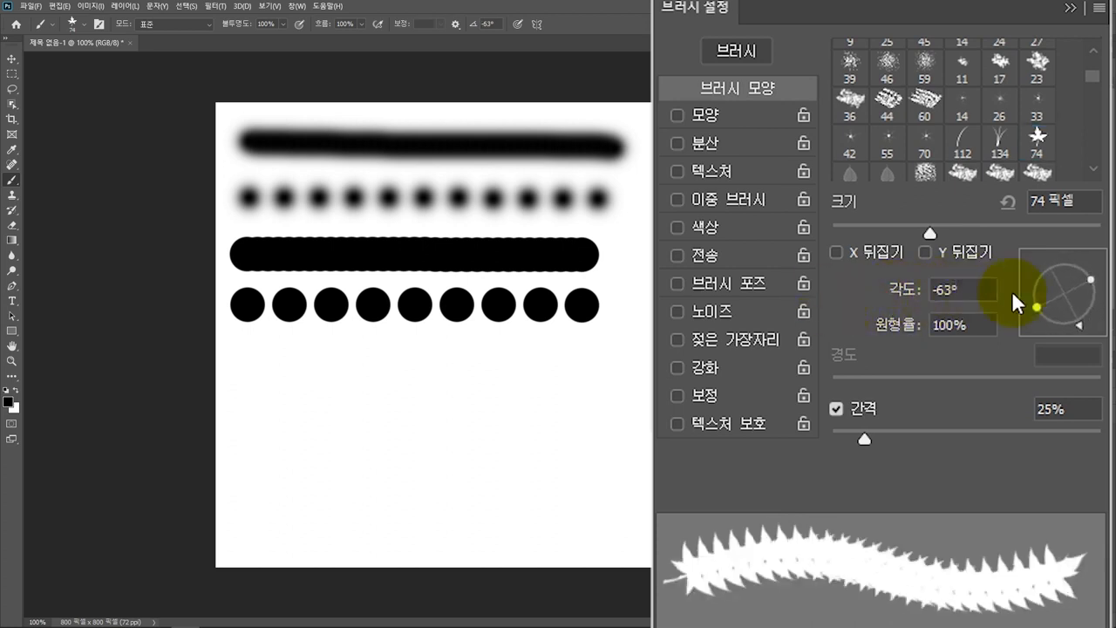
mouse_move(1079, 325)
mouse_down()
mouse_move(1097, 326)
mouse_move(1097, 262)
mouse_move(1099, 333)
mouse_move(1096, 253)
mouse_move(1098, 327)
mouse_move(1098, 268)
mouse_up()
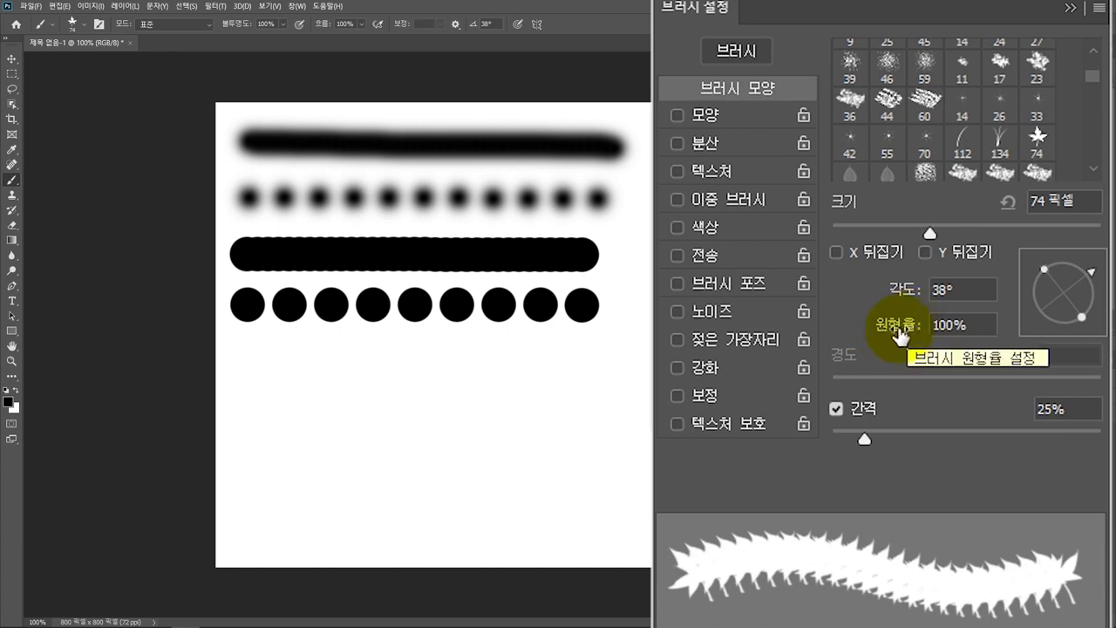
Try adjusting the maple leaf tip's roundness and return it to 100%
mouse_move(913, 333)
mouse_down()
mouse_move(947, 339)
mouse_move(849, 342)
mouse_move(994, 340)
mouse_move(898, 341)
mouse_move(1006, 349)
mouse_up()
mouse_move(1088, 319)
mouse_down()
mouse_move(1066, 295)
mouse_move(1078, 318)
mouse_up()
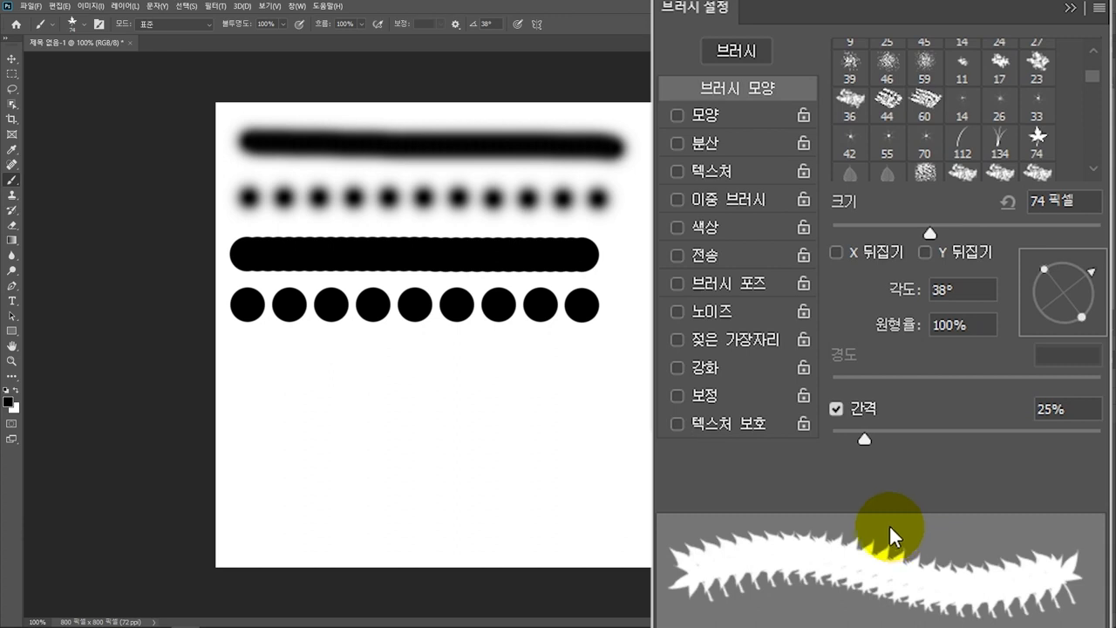
Select the Soft Round (부드러운 원) brush preset and set its spacing to 120%
right_click(473, 367)
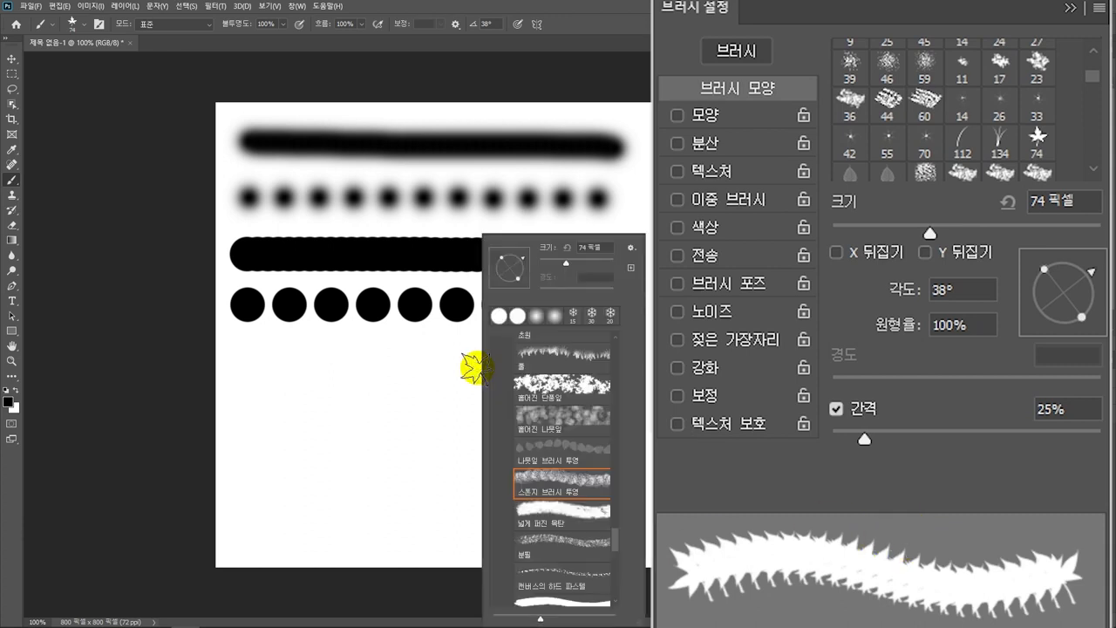
drag(615, 535, 621, 342)
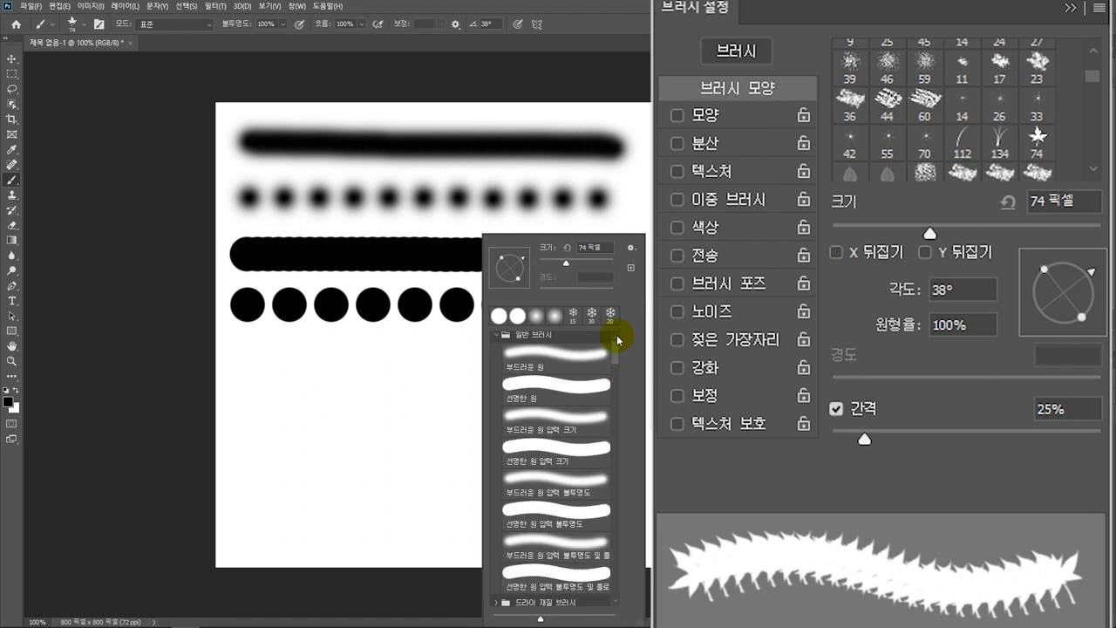
click(573, 365)
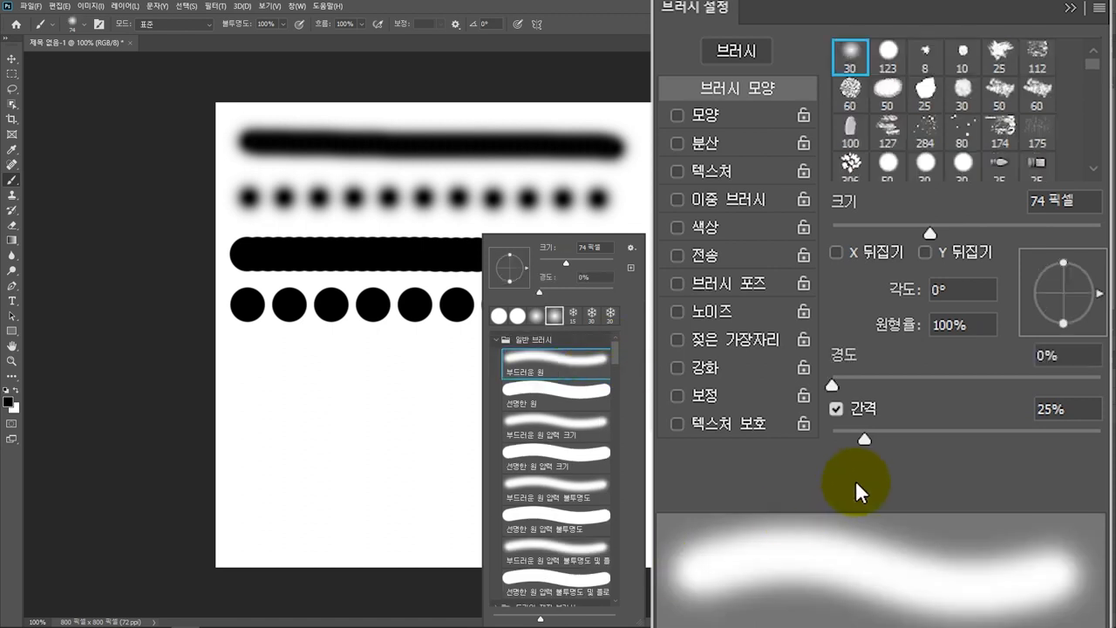
click(1081, 406)
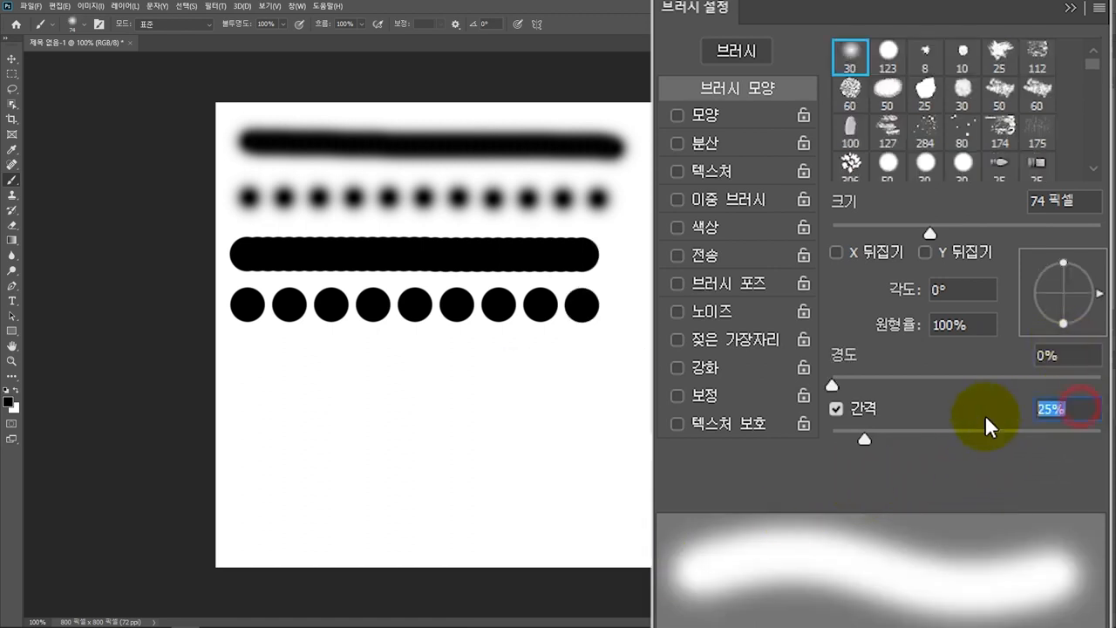
text(120)
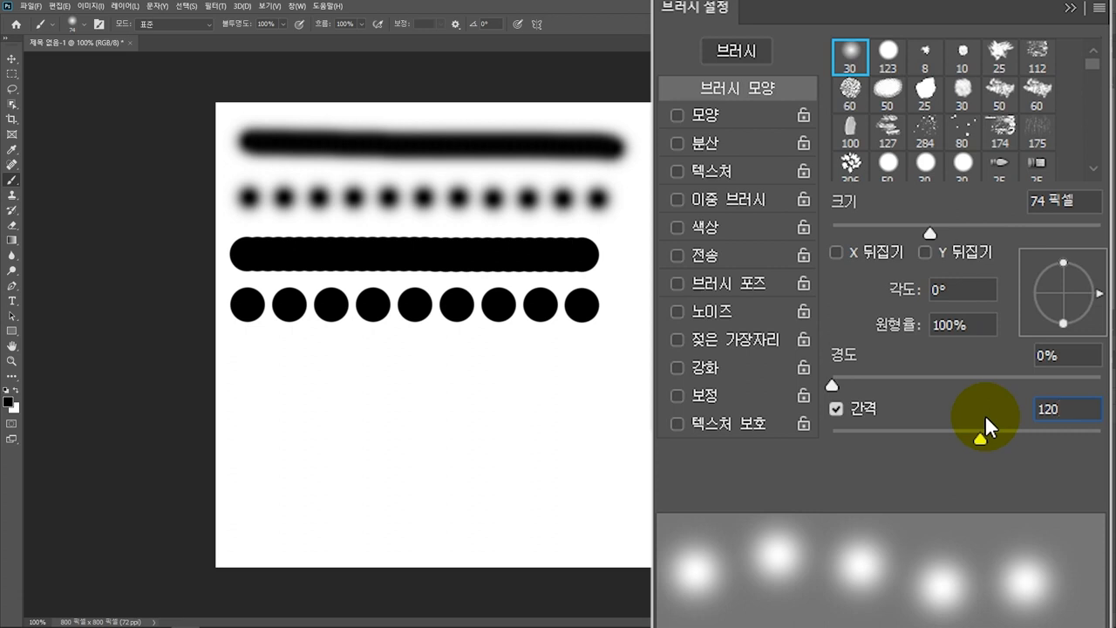
Set the soft round brush's size to 60 px
click(74, 23)
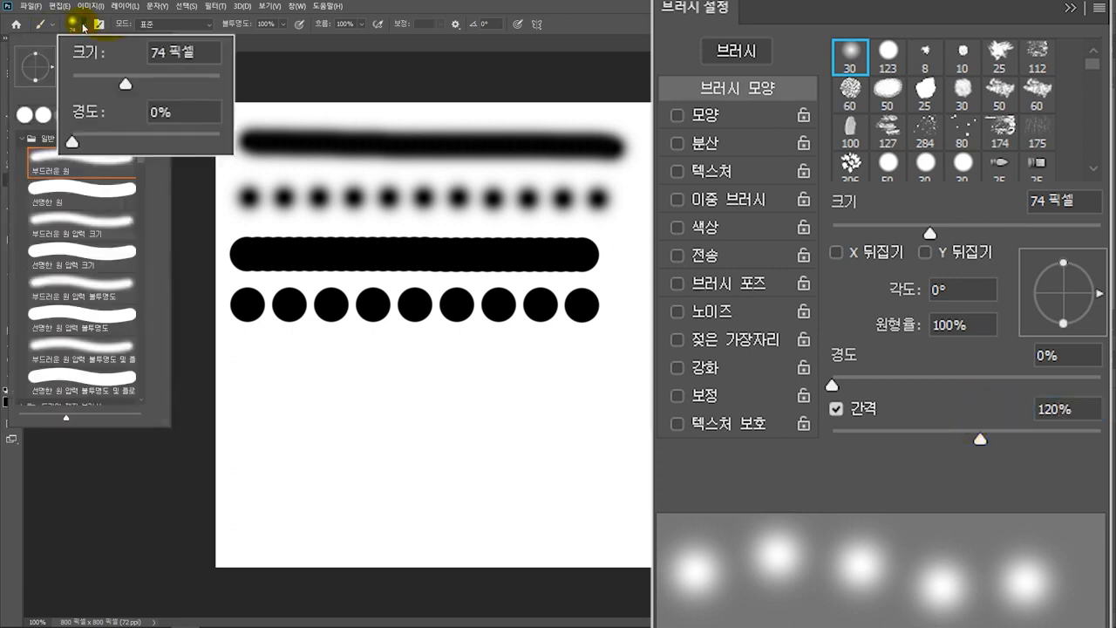
click(187, 51)
text(60)
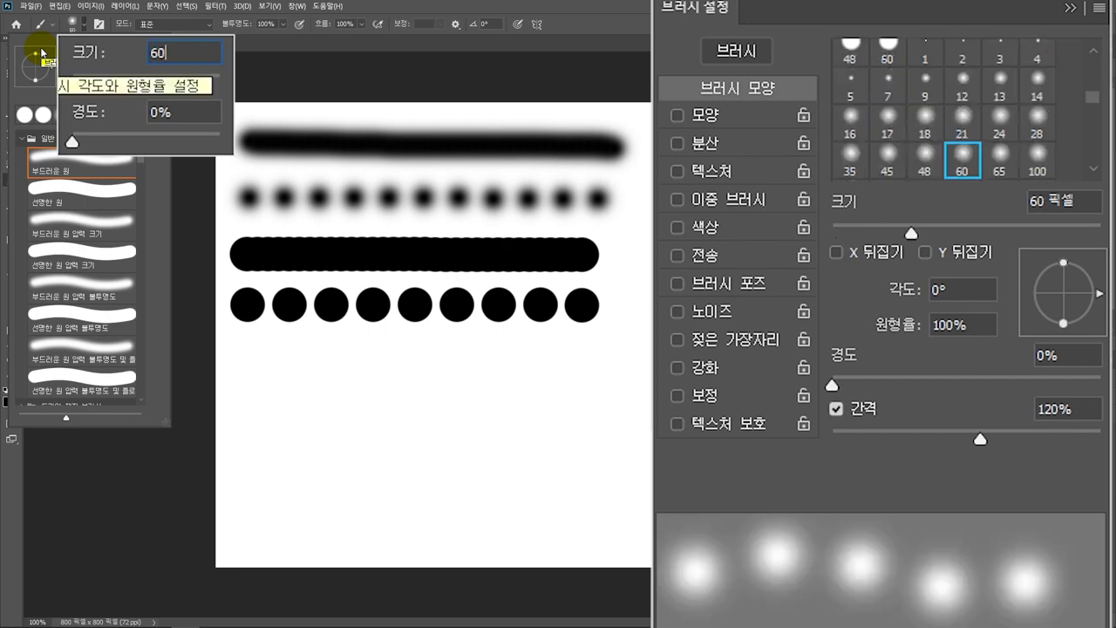
key(Return)
Restore the blank canvas from the document's opening snapshot in the history
click(903, 56)
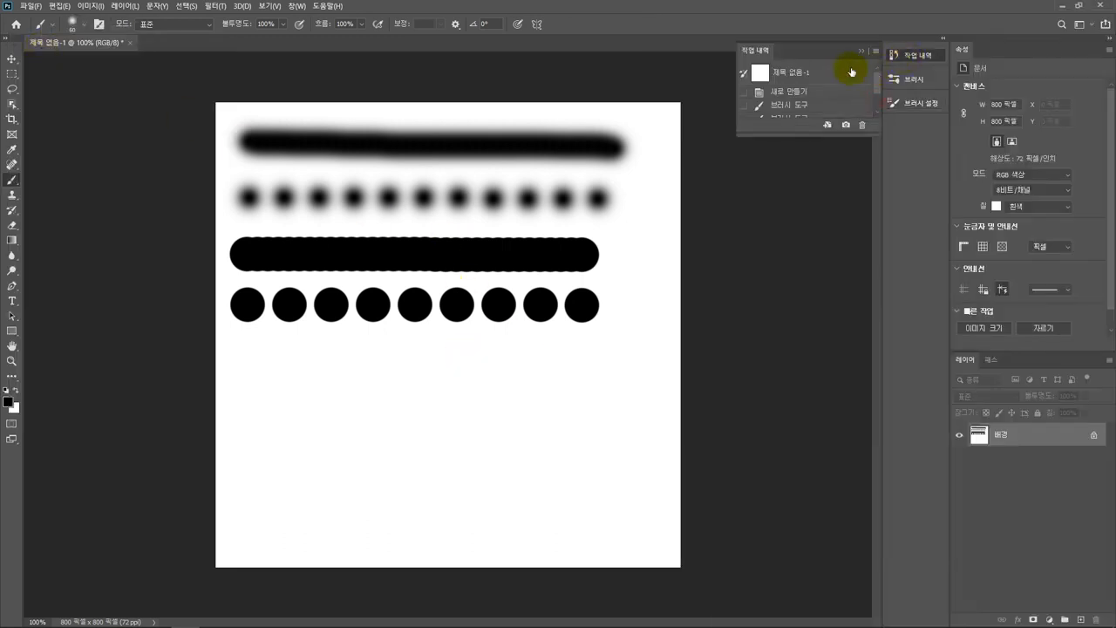
click(848, 70)
Enable shape dynamics (모양), show its options, and paint a horizontal row of dots near the canvas's upper edge with 0% size jitter
click(909, 102)
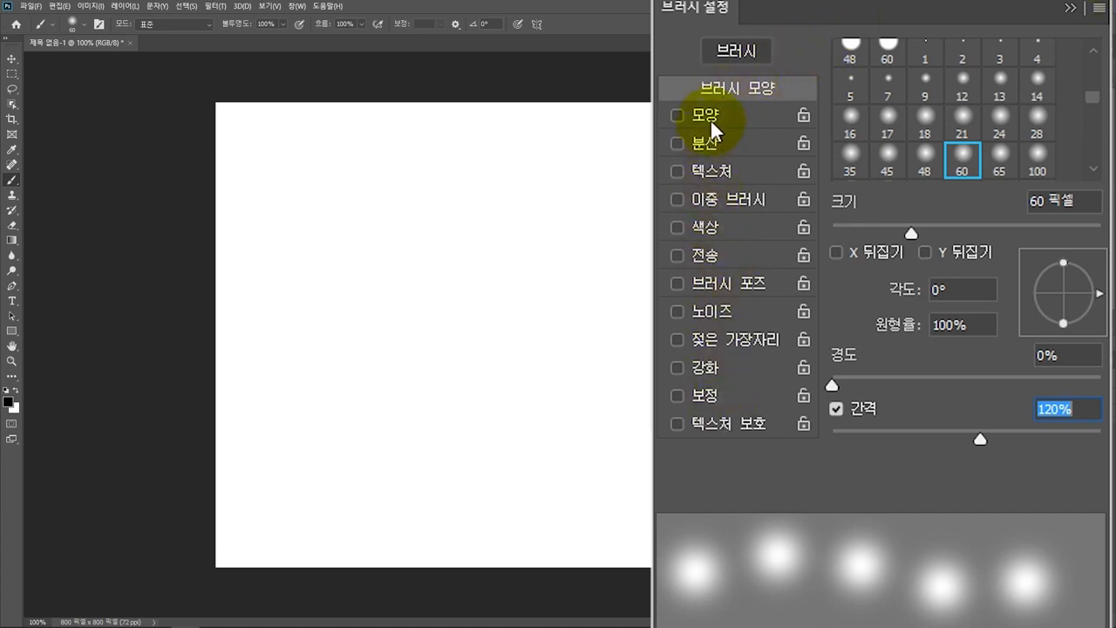
click(677, 117)
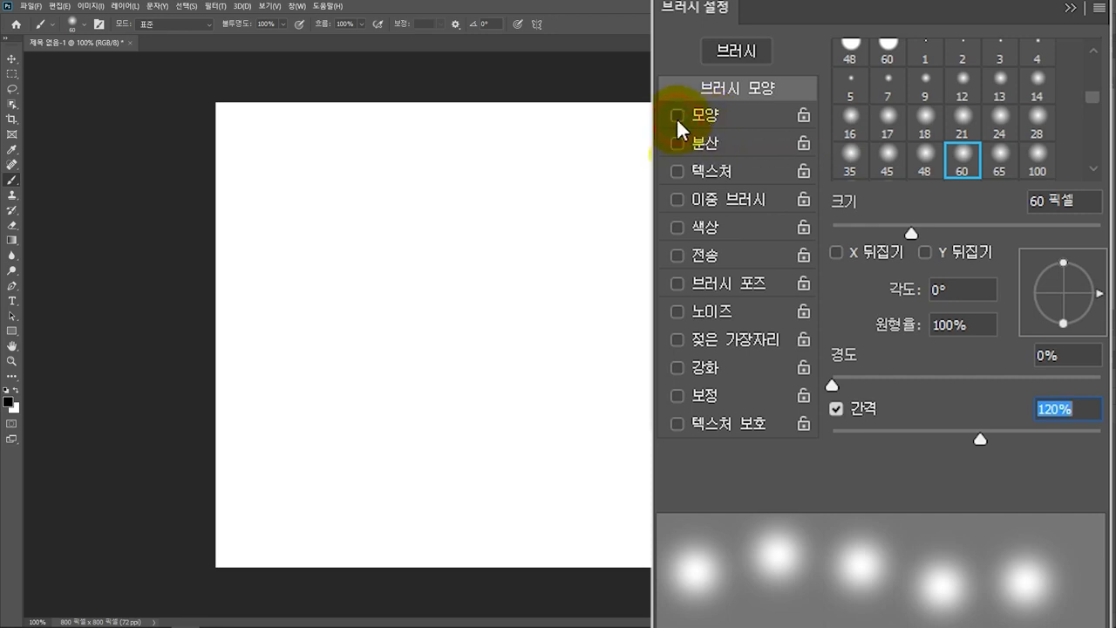
click(677, 117)
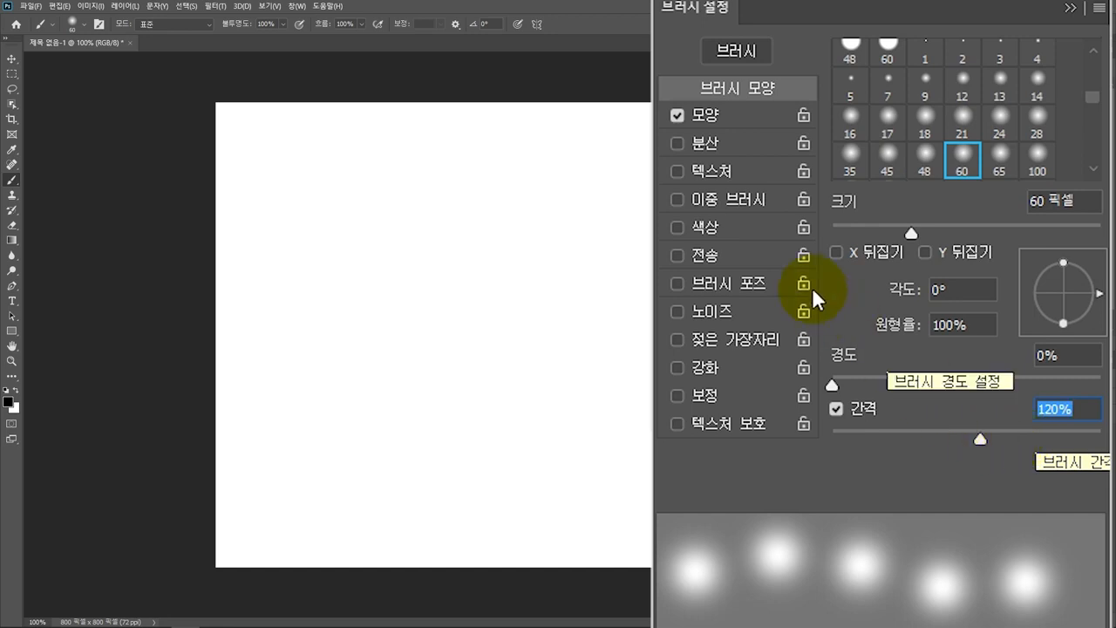
click(710, 121)
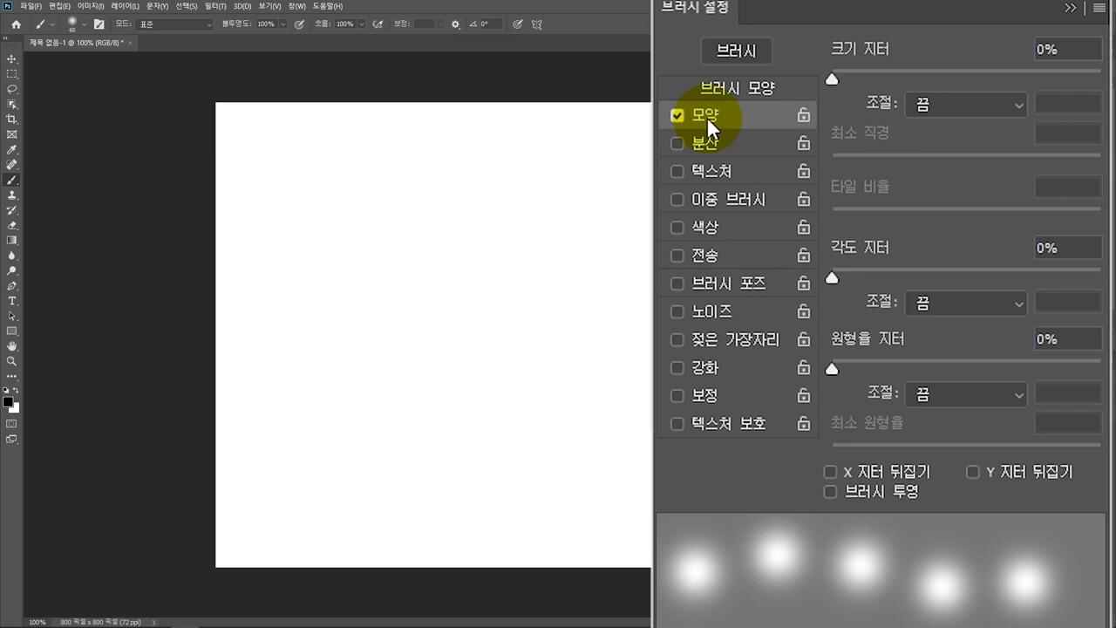
drag(259, 150, 594, 149)
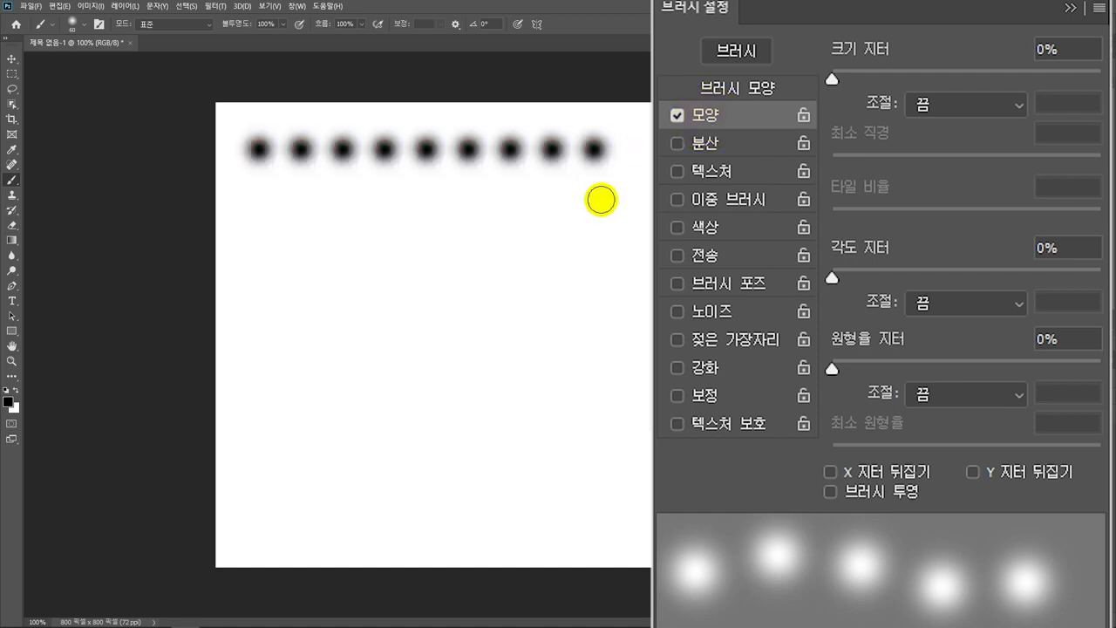
Paint a second row of dots with 100% size jitter and a third with the minimum diameter raised to 32%
drag(833, 77, 1101, 78)
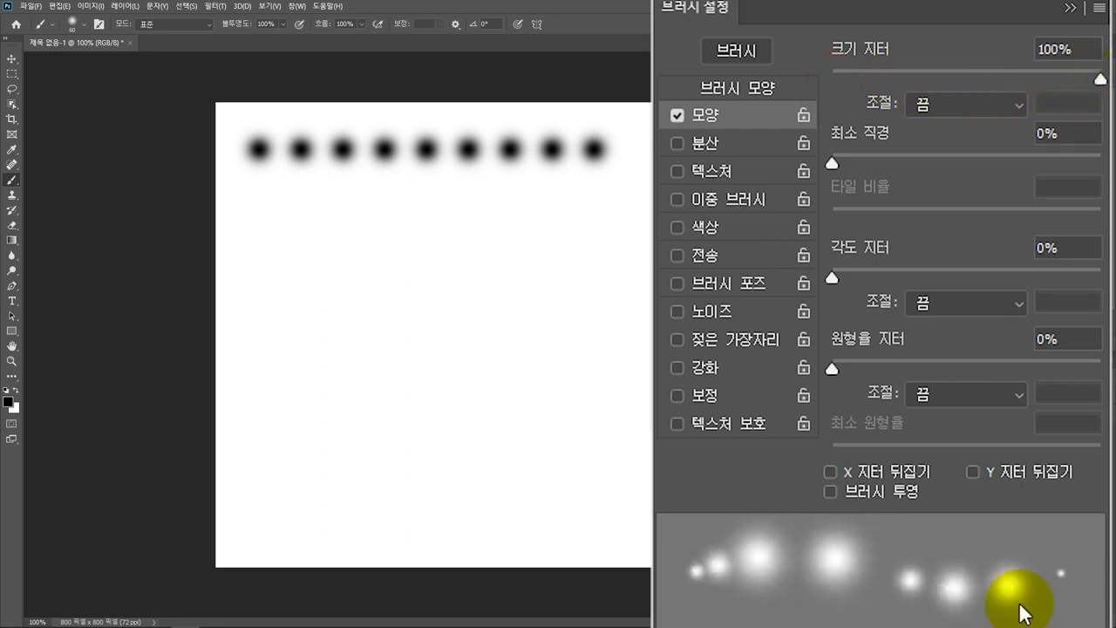
drag(244, 209, 618, 216)
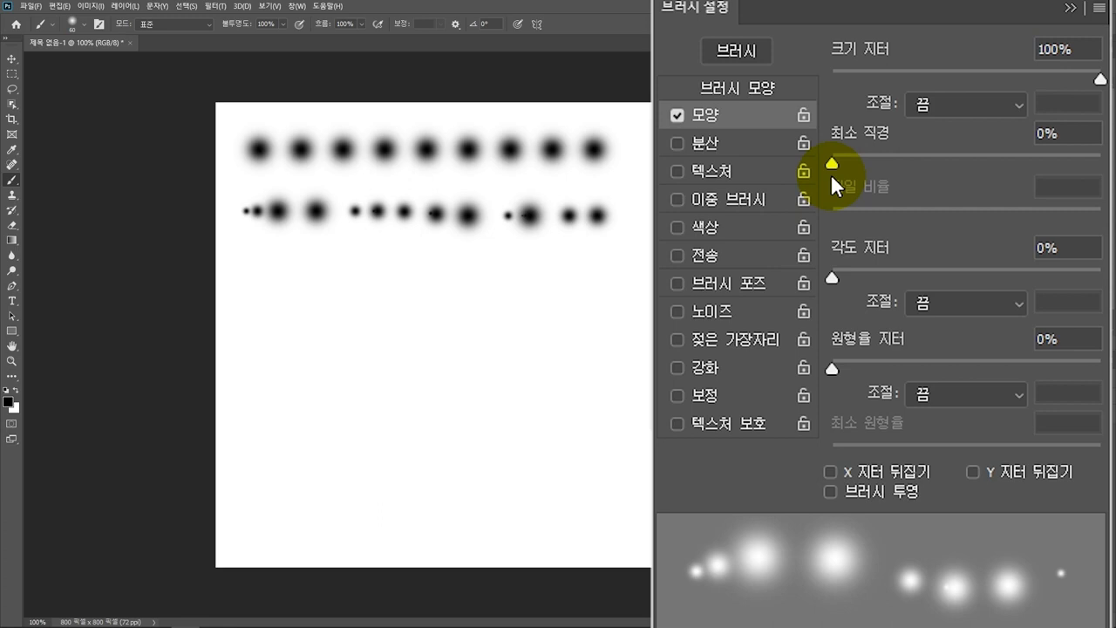
drag(835, 169, 915, 162)
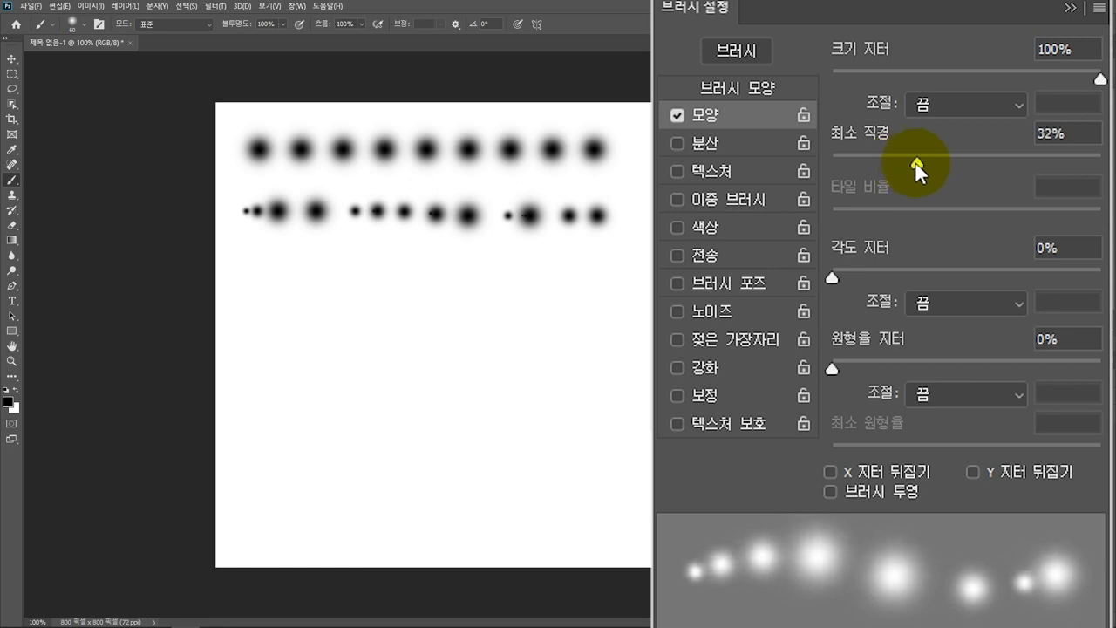
drag(244, 259, 608, 255)
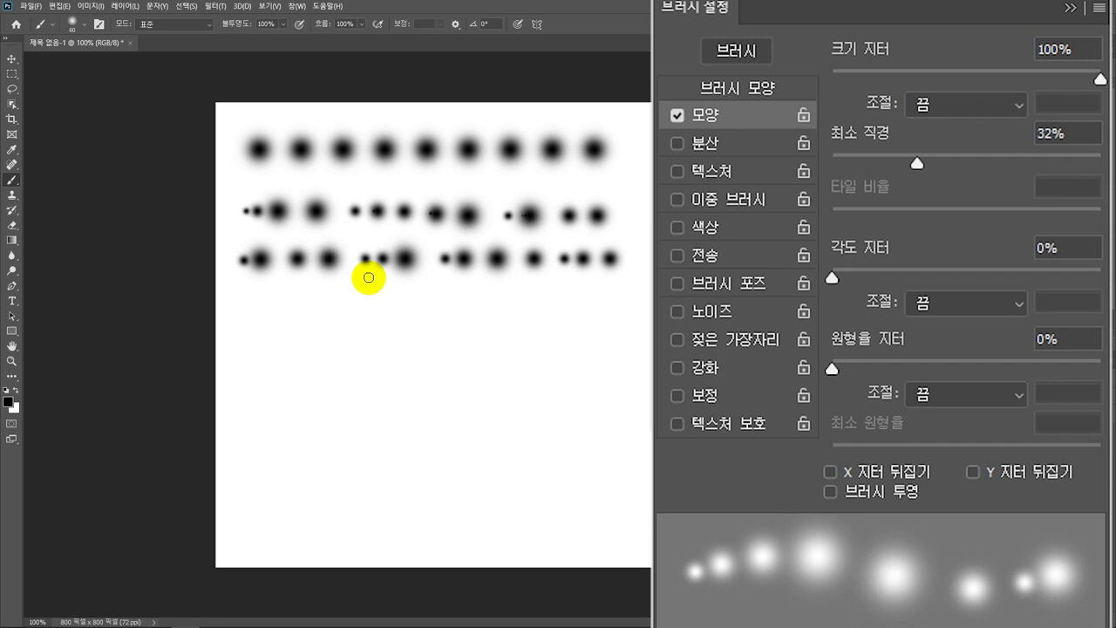
Switch the size control to pen pressure and over to Fade (희미하게 하기), and set size jitter and minimum diameter to 0%
click(1008, 103)
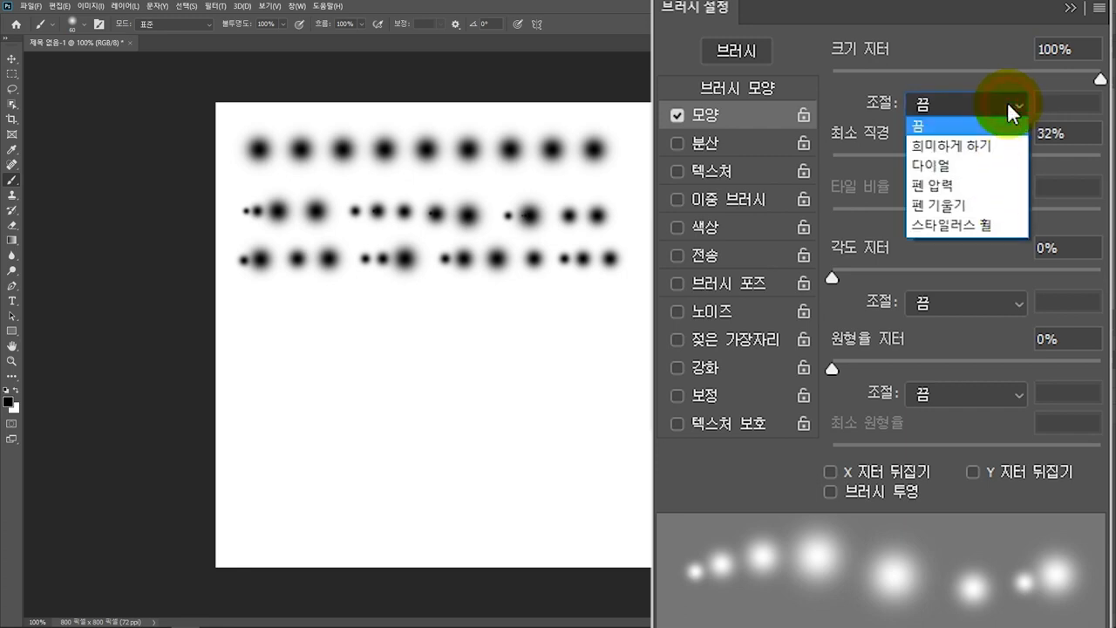
click(979, 188)
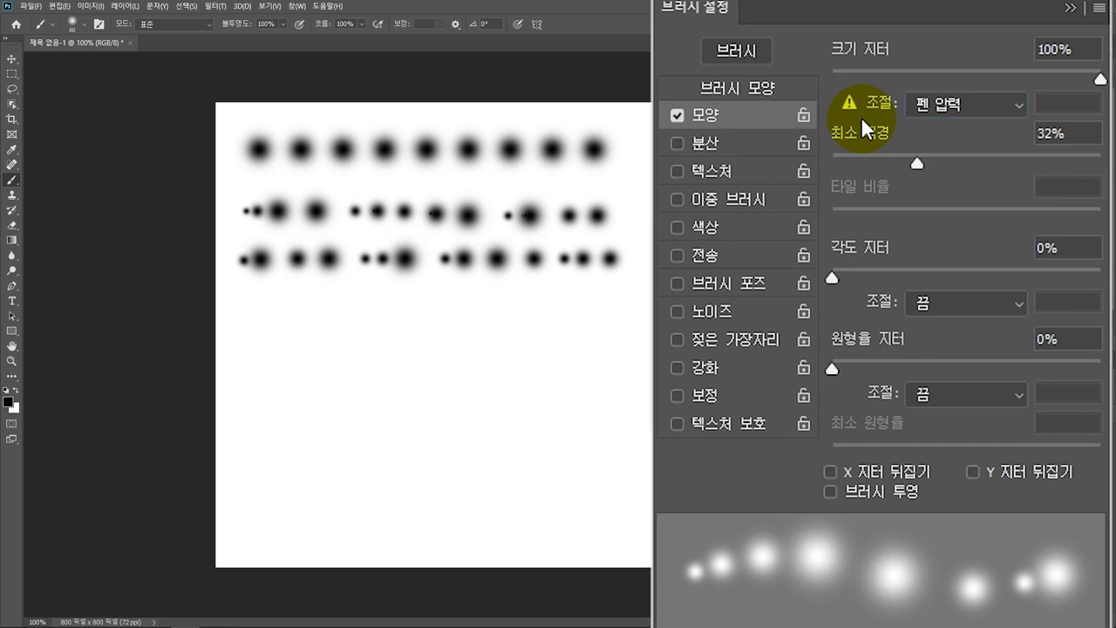
click(963, 105)
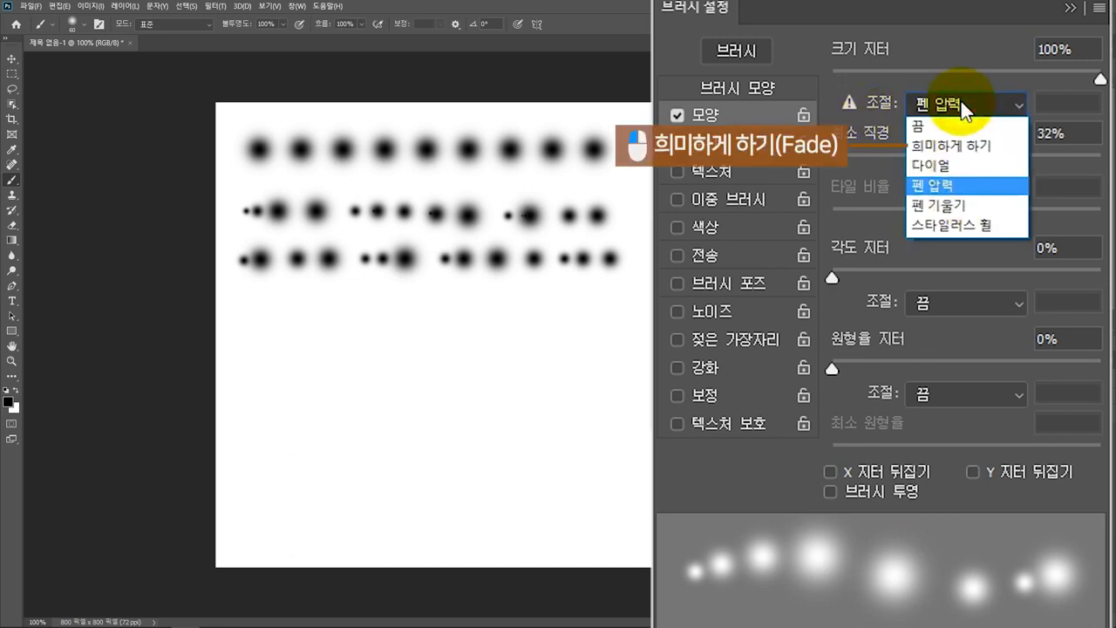
click(968, 151)
drag(1101, 80, 798, 85)
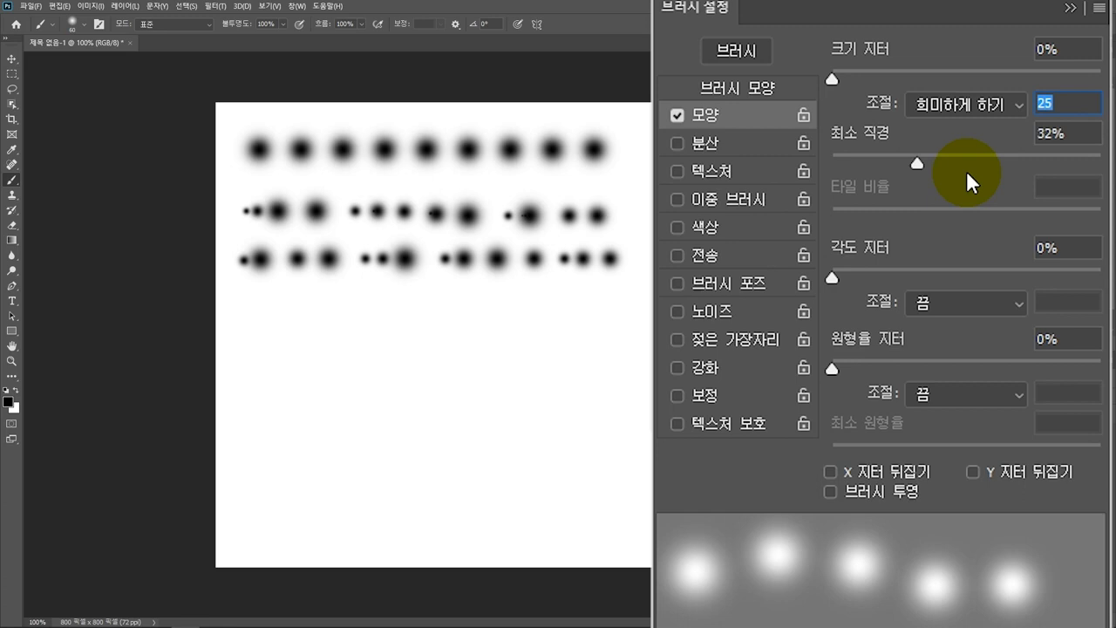
drag(917, 163, 812, 164)
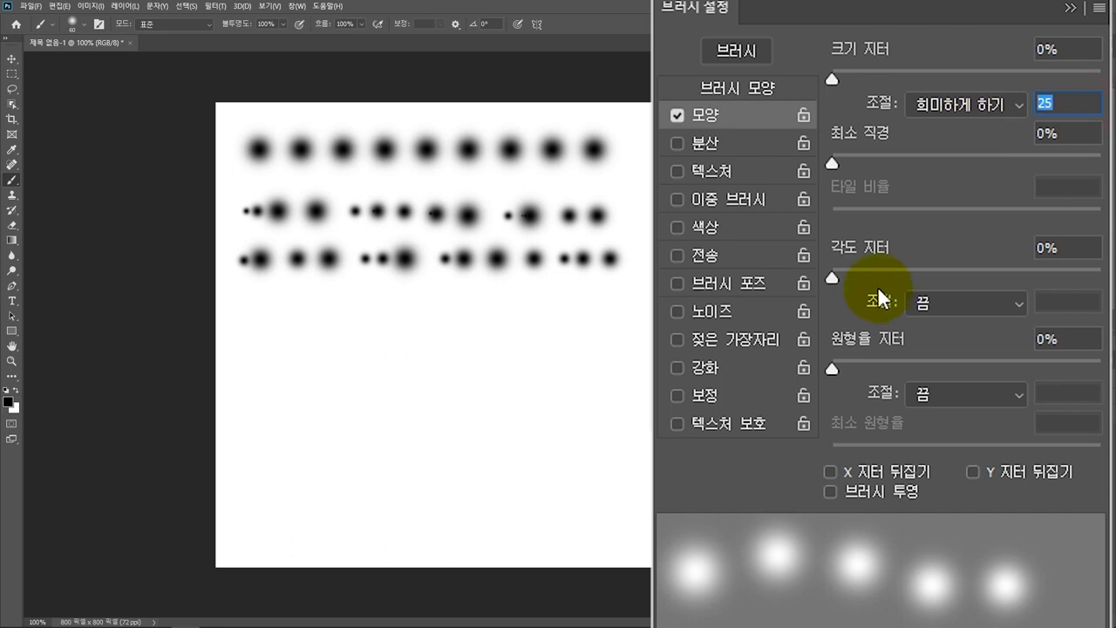
Paint a short fading stroke with 5 fade steps and a curved one beside it with 10 fade steps
text(5)
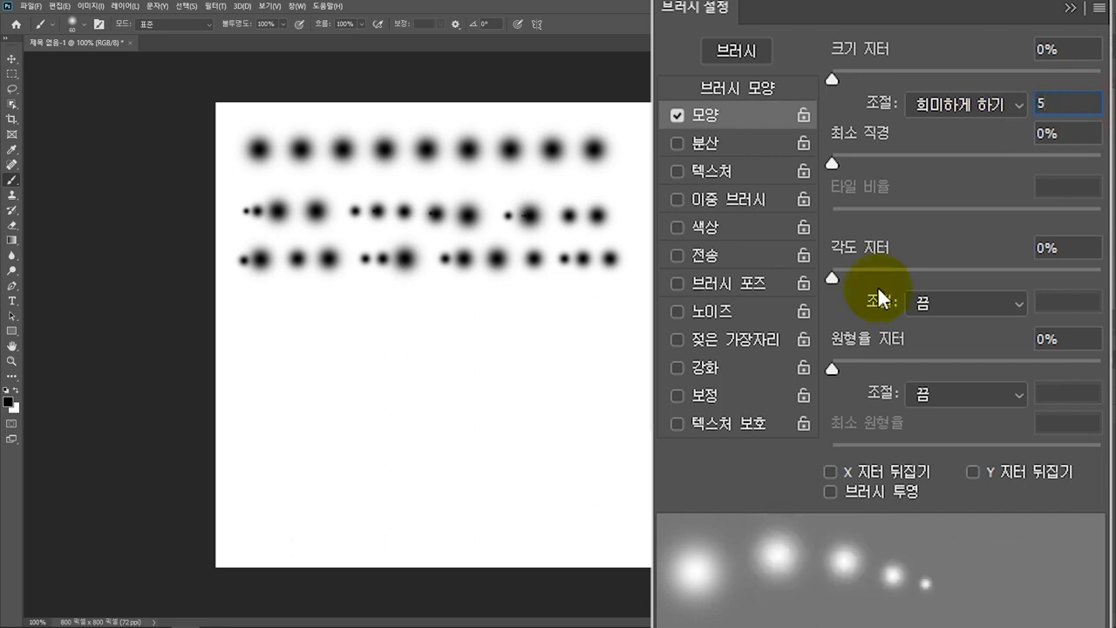
drag(259, 323, 496, 320)
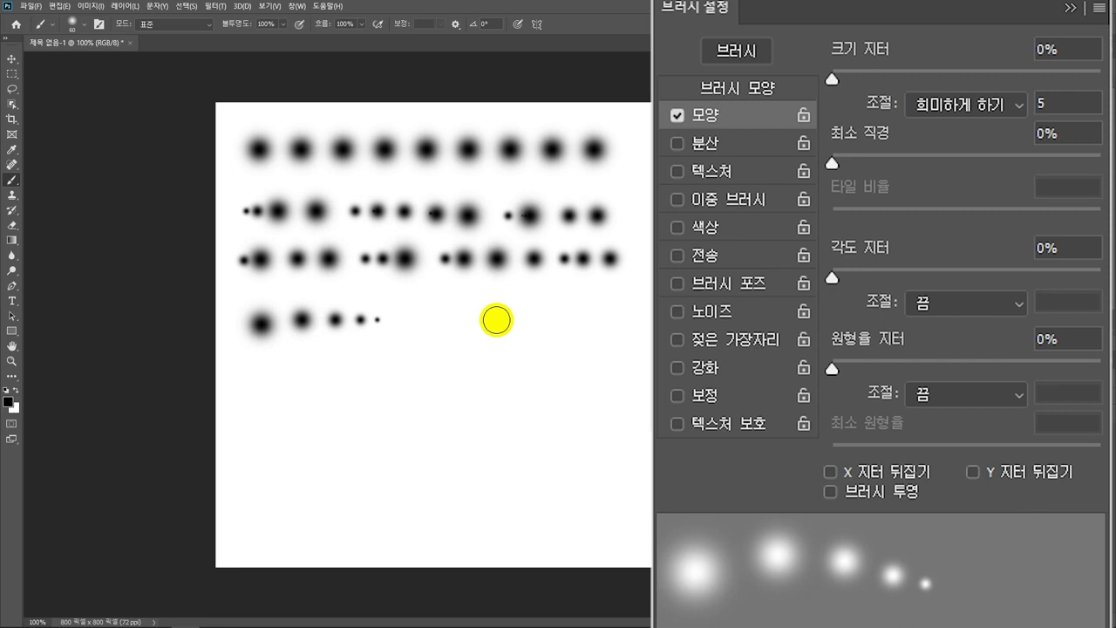
click(1059, 101)
text(10)
mouse_move(418, 307)
mouse_down()
mouse_move(591, 320)
mouse_move(605, 409)
mouse_up()
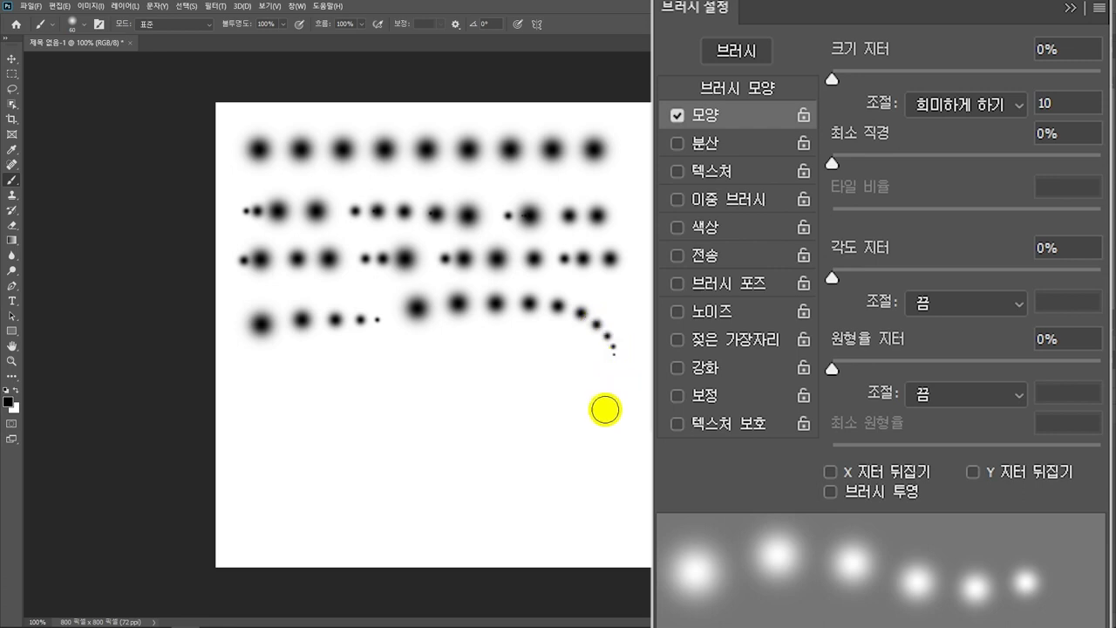
Set the size fade to 30 steps and paint an inward spiral of dots in the lower middle of the canvas
click(1081, 103)
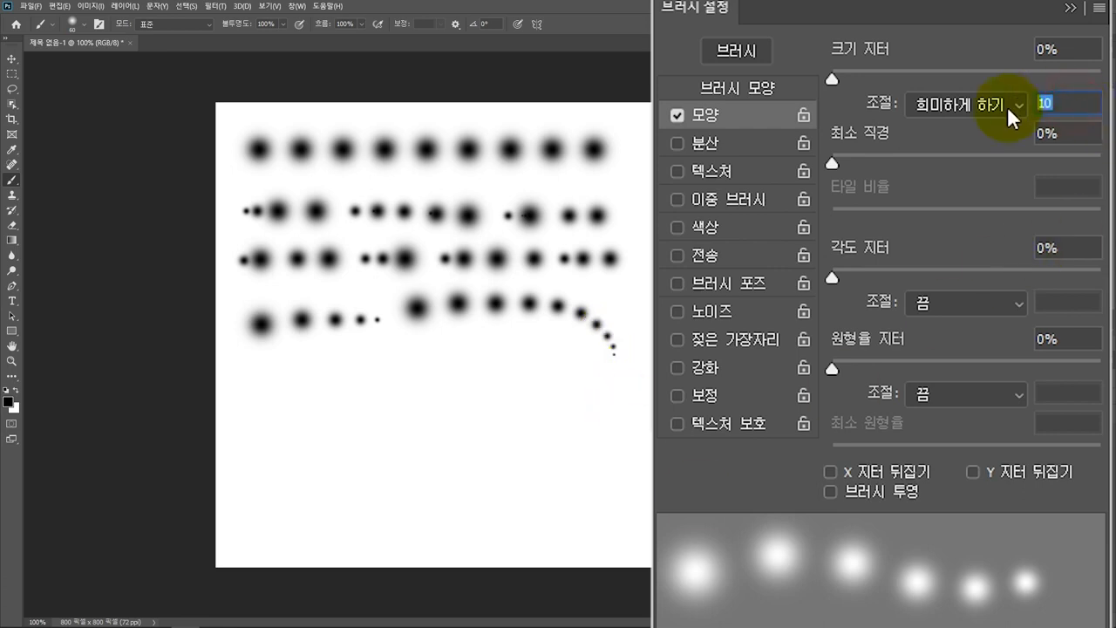
text(30)
key(Return)
mouse_move(352, 429)
mouse_down()
mouse_move(363, 389)
mouse_move(522, 396)
mouse_move(505, 491)
mouse_move(395, 479)
mouse_move(415, 397)
mouse_move(485, 425)
mouse_up()
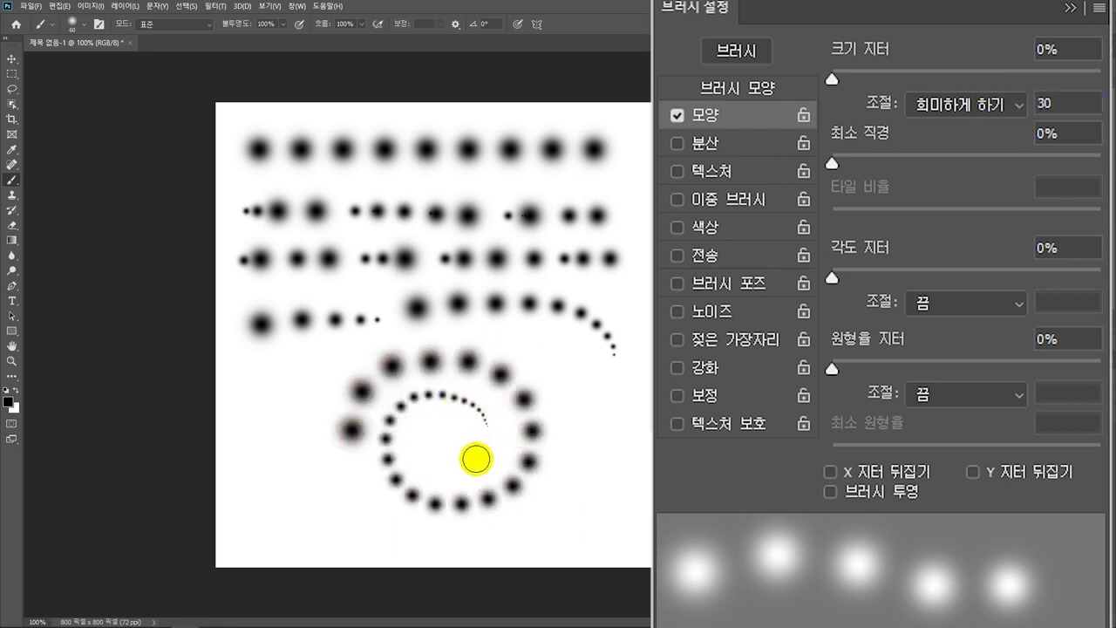
Turn the size control off, set roundness jitter to 100% with 1% minimum roundness, and paint a row along the canvas's lower edge
click(965, 103)
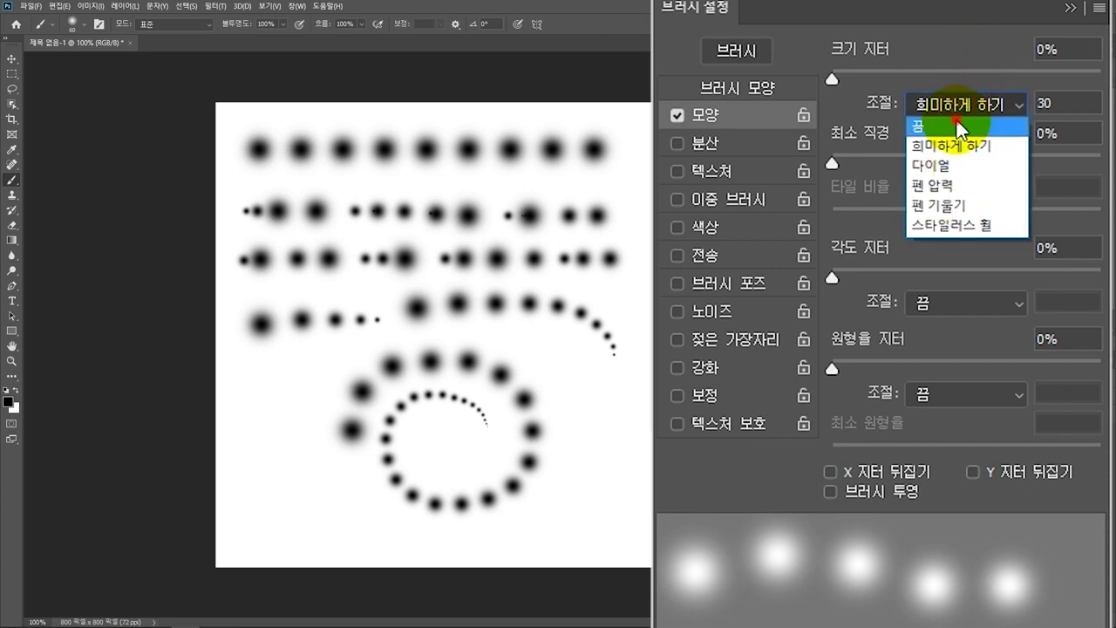
click(956, 126)
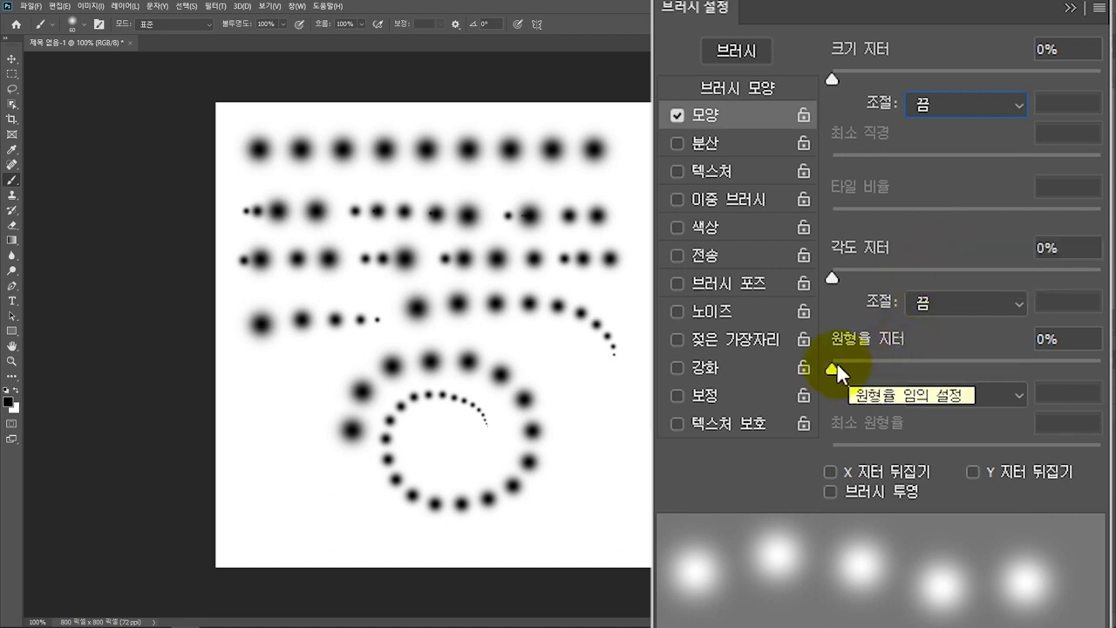
drag(837, 367, 1104, 370)
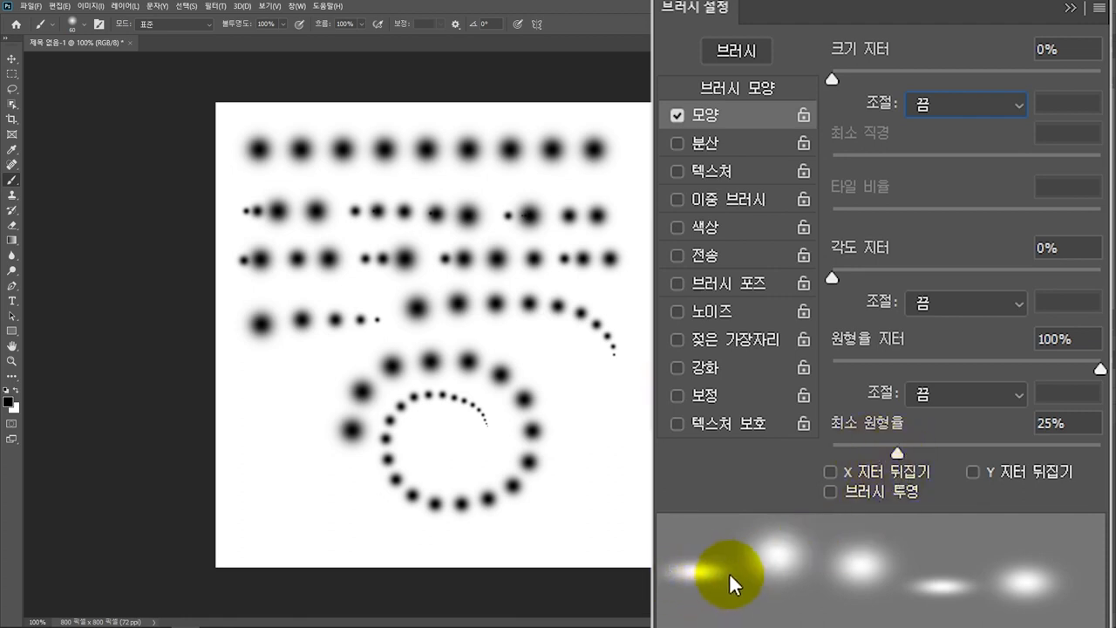
drag(900, 451, 784, 462)
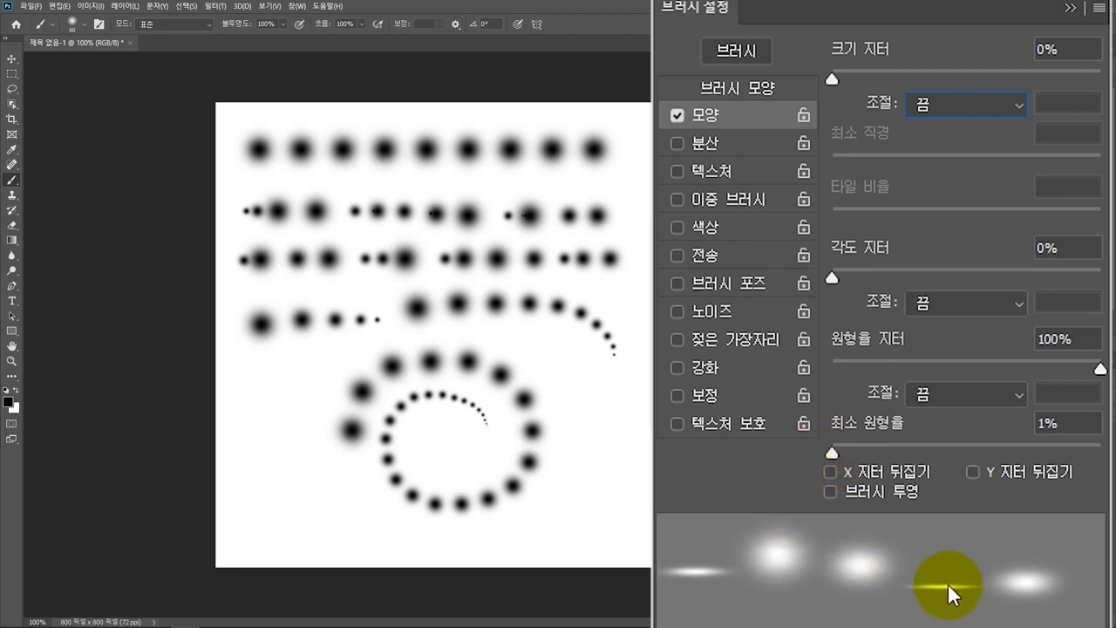
drag(240, 542, 625, 538)
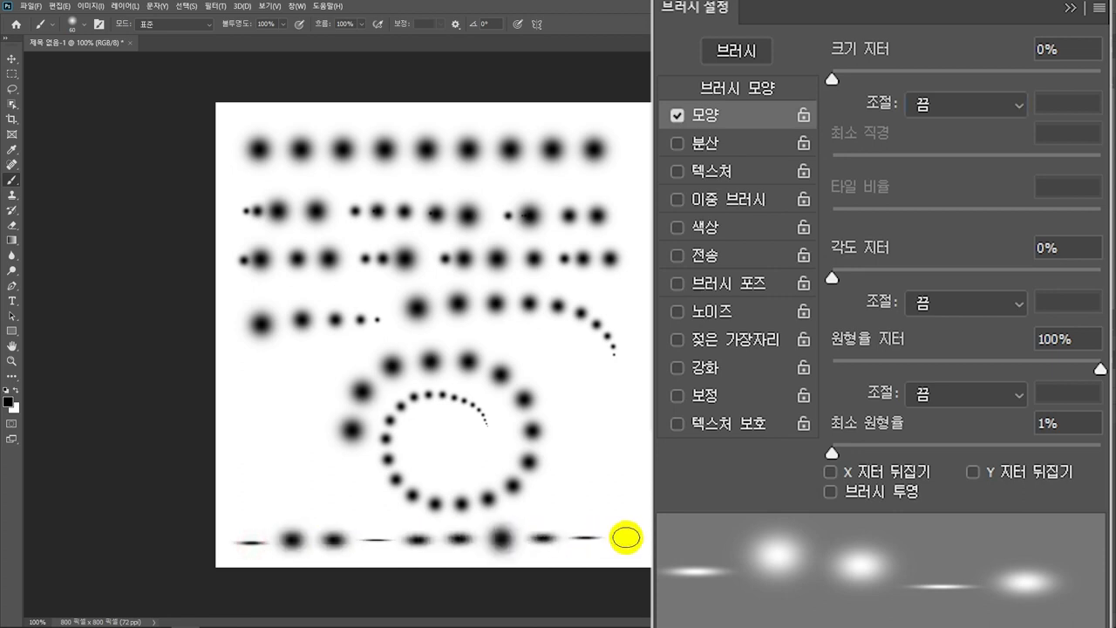
Set the angle jitter to 70%, trying a higher minimum roundness and returning it to 1%
mouse_move(838, 282)
mouse_down()
mouse_move(1031, 271)
mouse_move(946, 270)
mouse_move(1051, 279)
mouse_up()
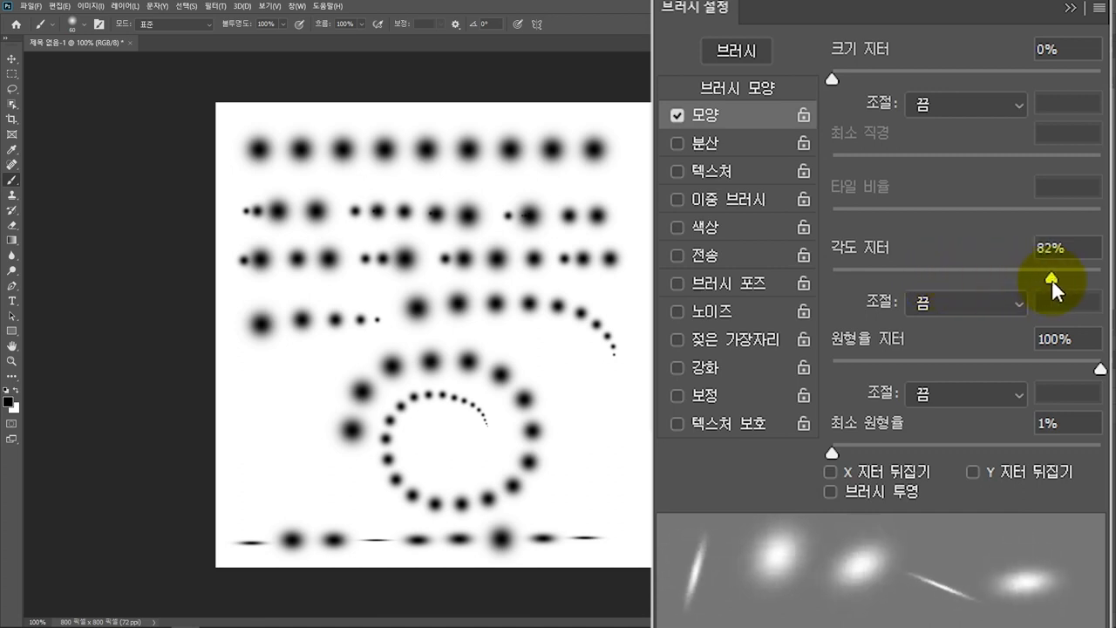
drag(826, 445, 1101, 445)
drag(1052, 276, 1012, 276)
drag(1097, 455, 831, 453)
drag(1011, 278, 1020, 277)
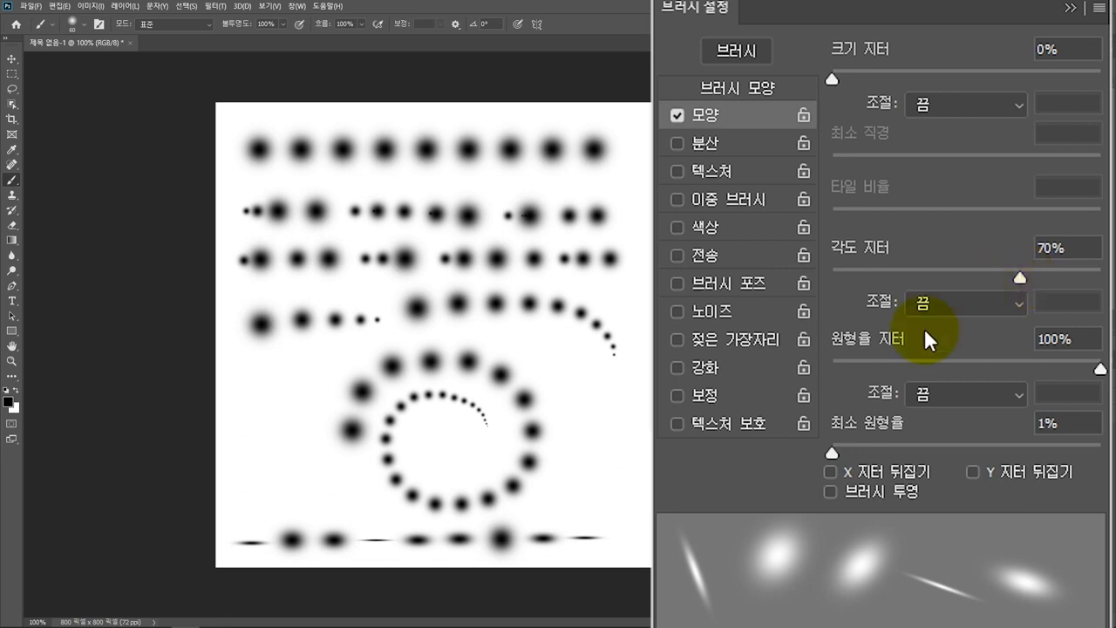
Set angle and size jitter to 100%, roundness jitter to 0%, minimum diameter to 33%, and the brush tip spacing to 91%
drag(1032, 276, 1101, 272)
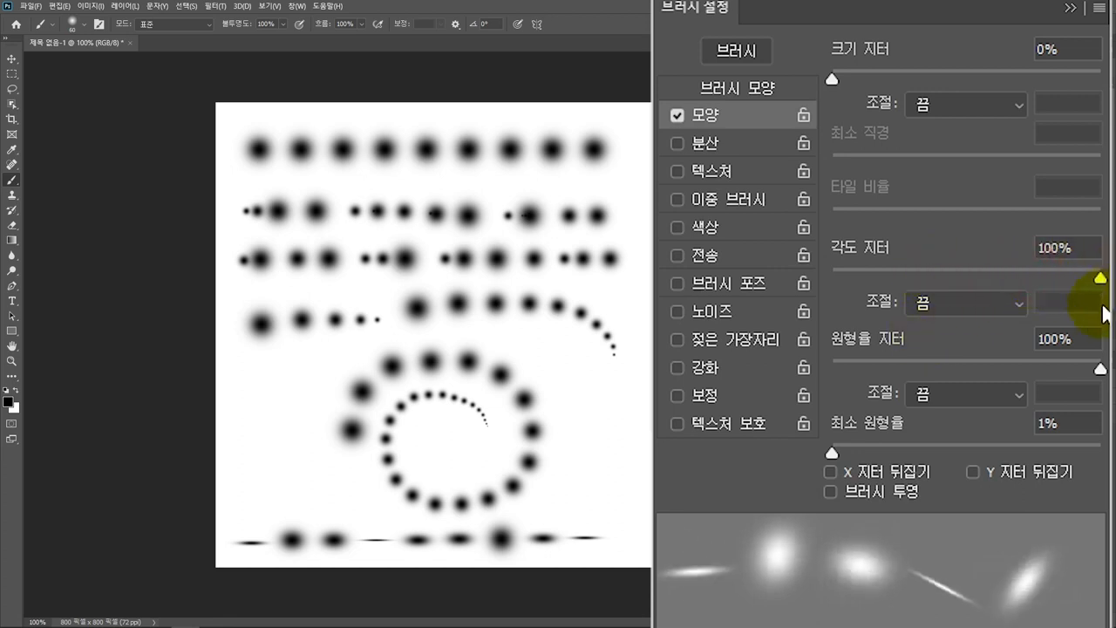
drag(1101, 371, 781, 388)
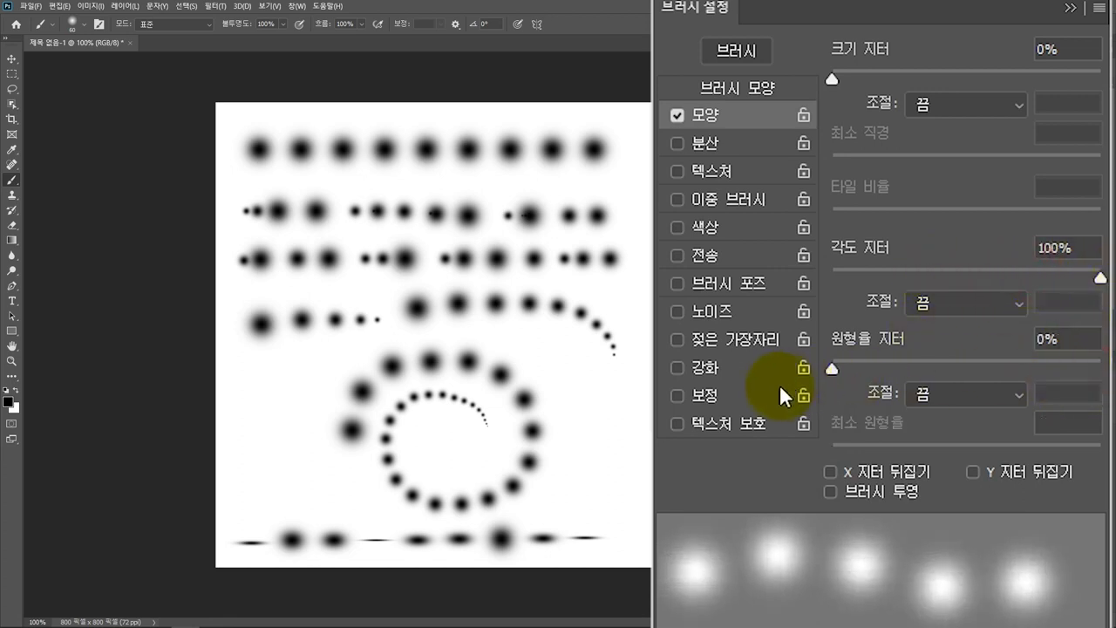
drag(833, 79, 1104, 77)
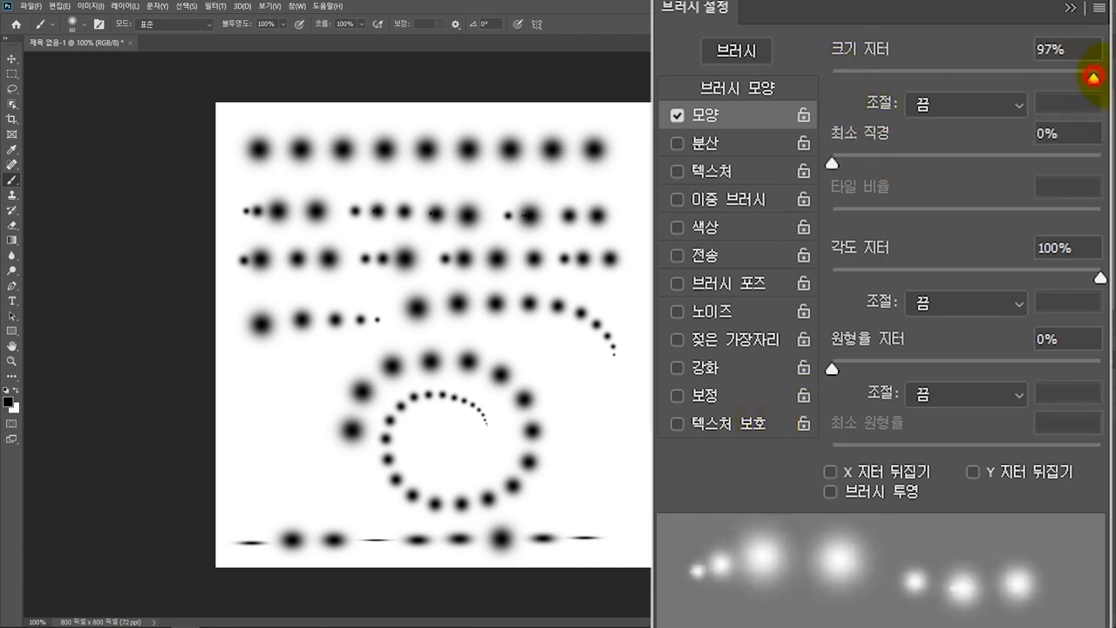
click(839, 163)
drag(847, 163, 922, 188)
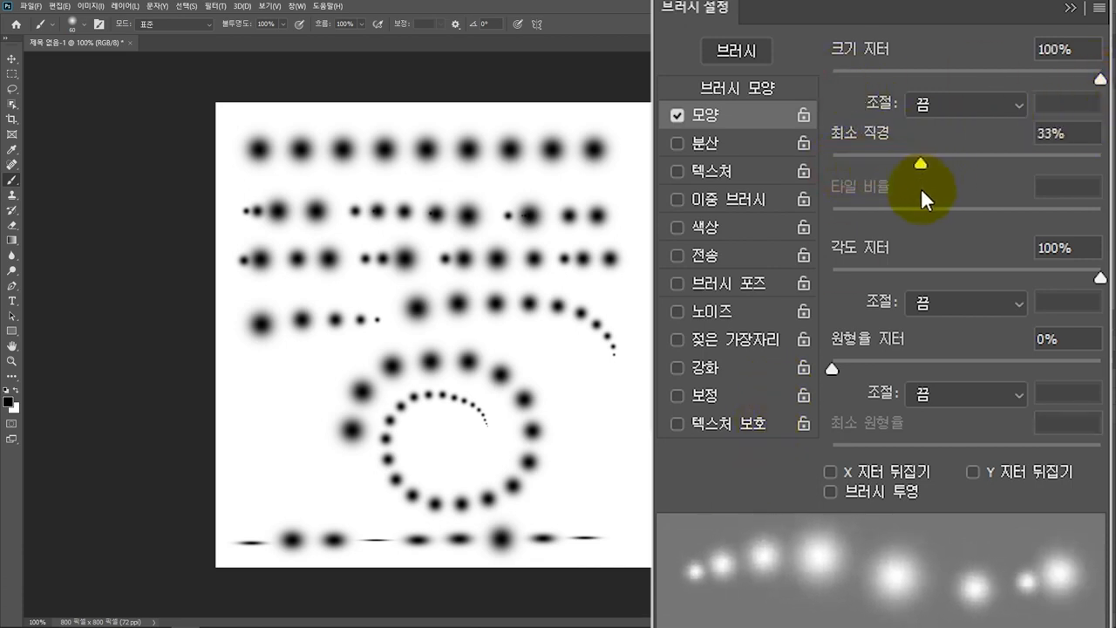
click(768, 90)
drag(977, 434, 953, 437)
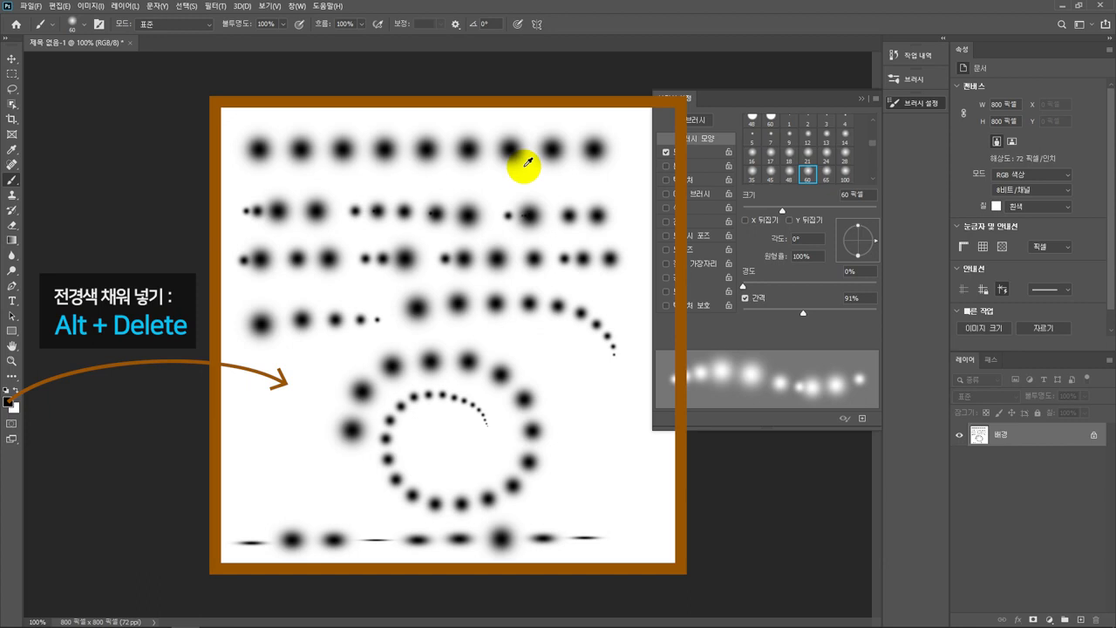
Fill the canvas with the black foreground colour and swap the colours so white becomes the foreground
key(alt+Delete)
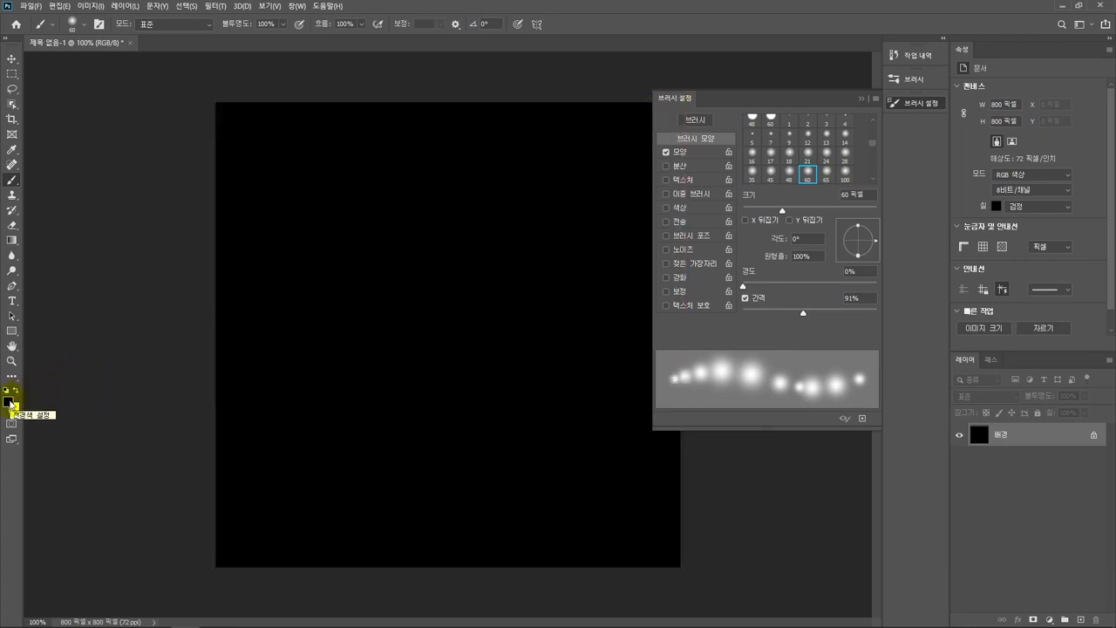
key(x)
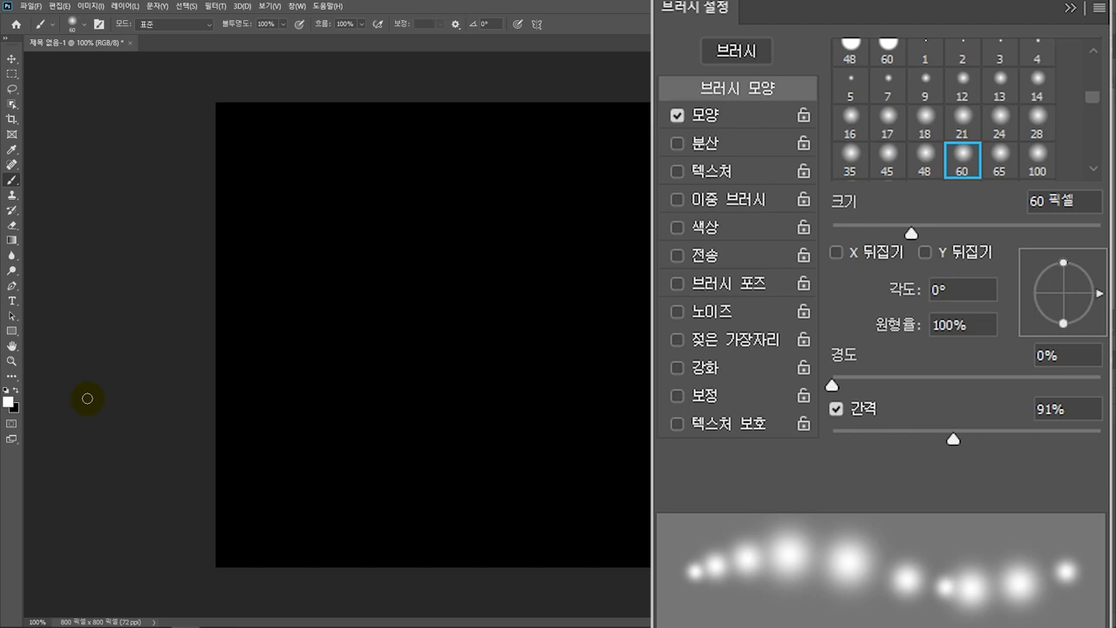
Enable brush smoothing at 20% and reduce the brush size to 40 px
click(678, 395)
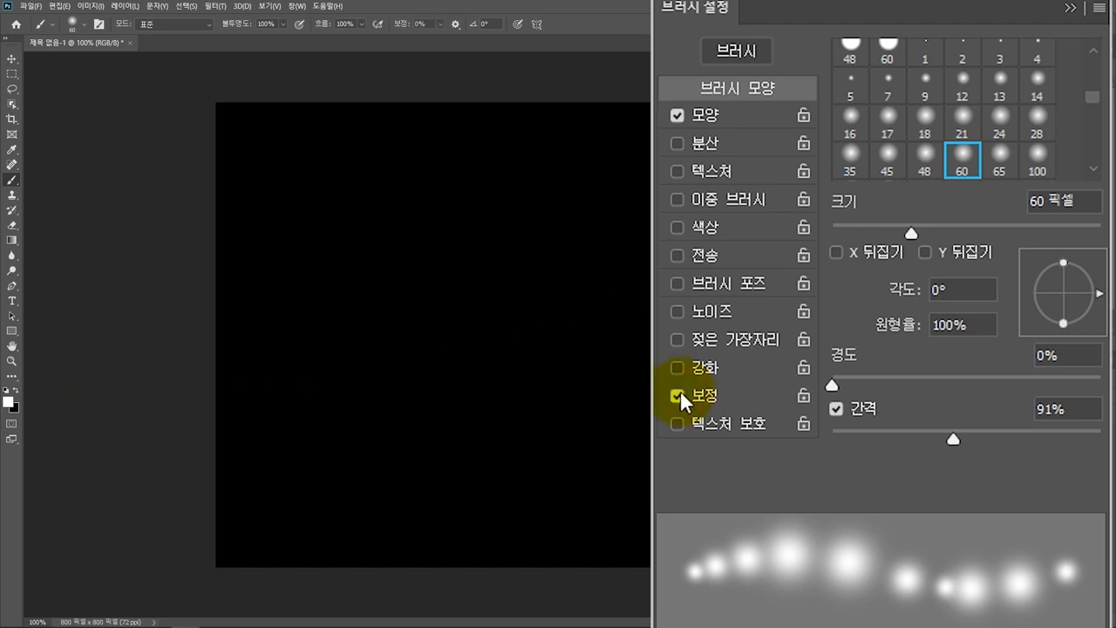
click(430, 23)
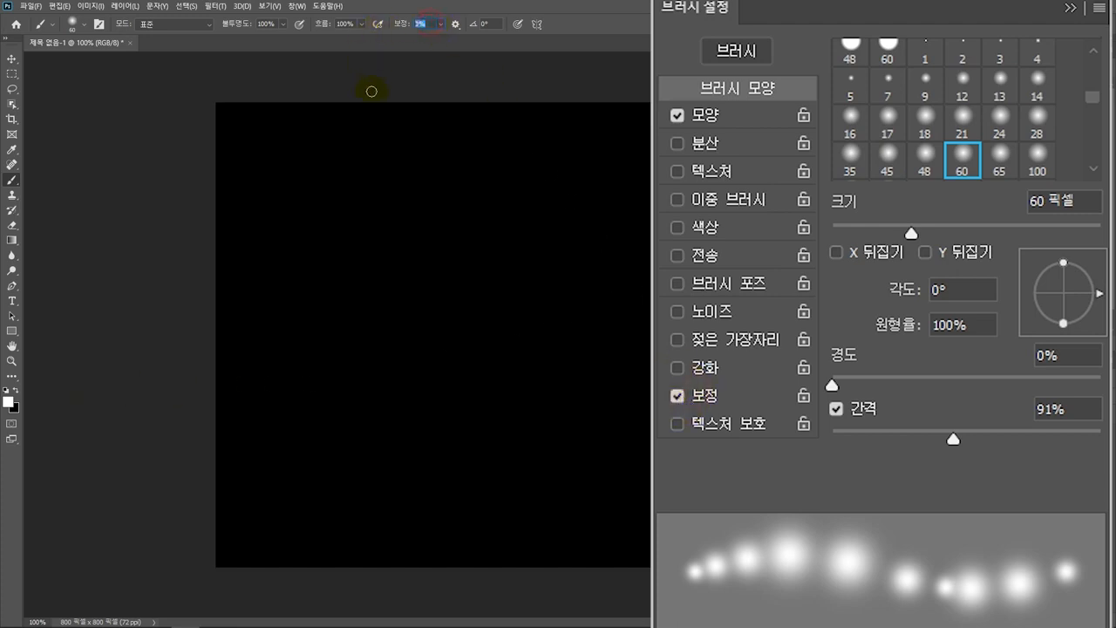
text(20)
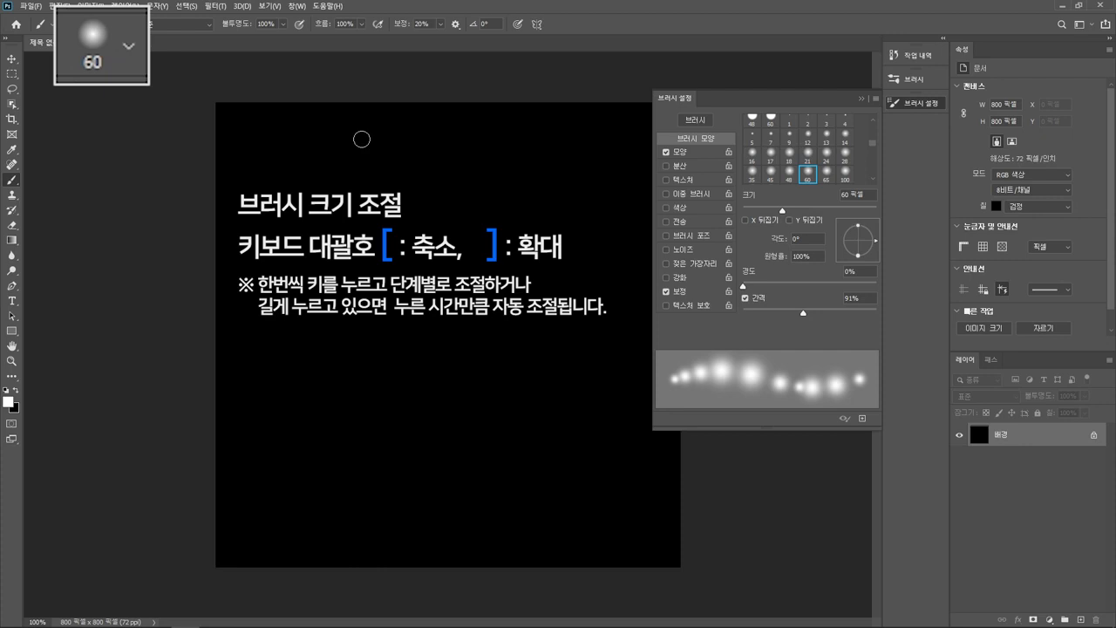
key(bracketleft)
key(bracketleft)
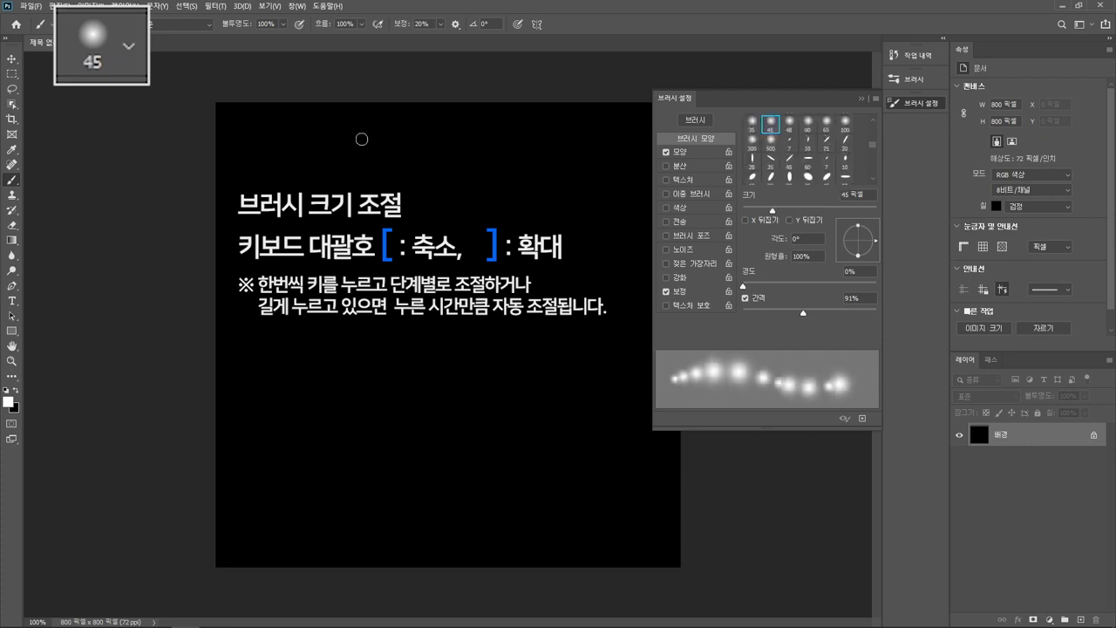
key(bracketleft)
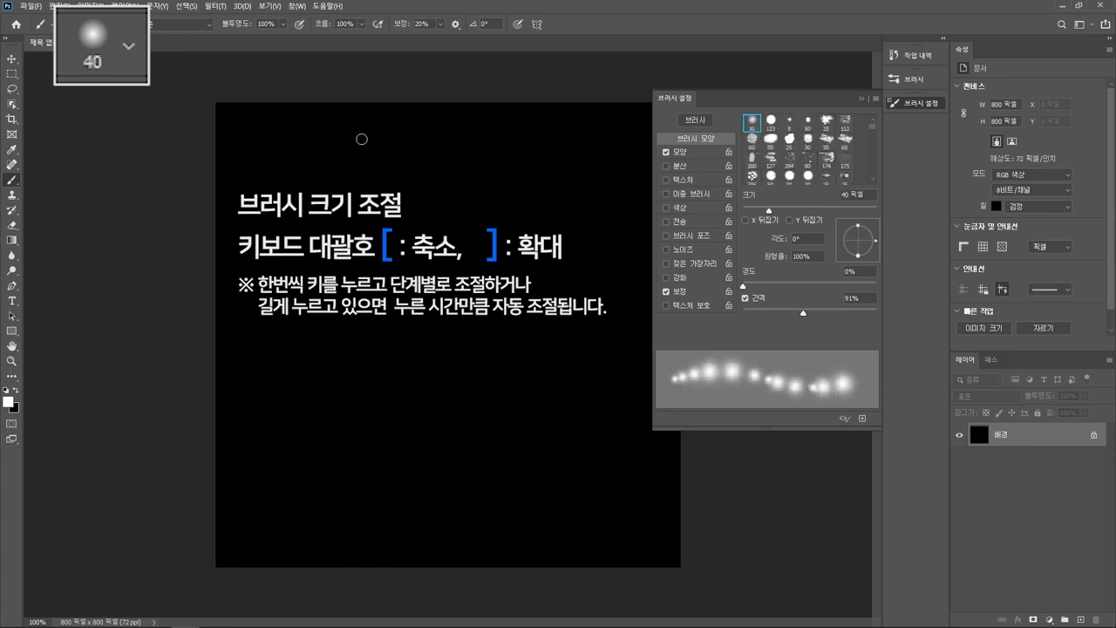
click(903, 104)
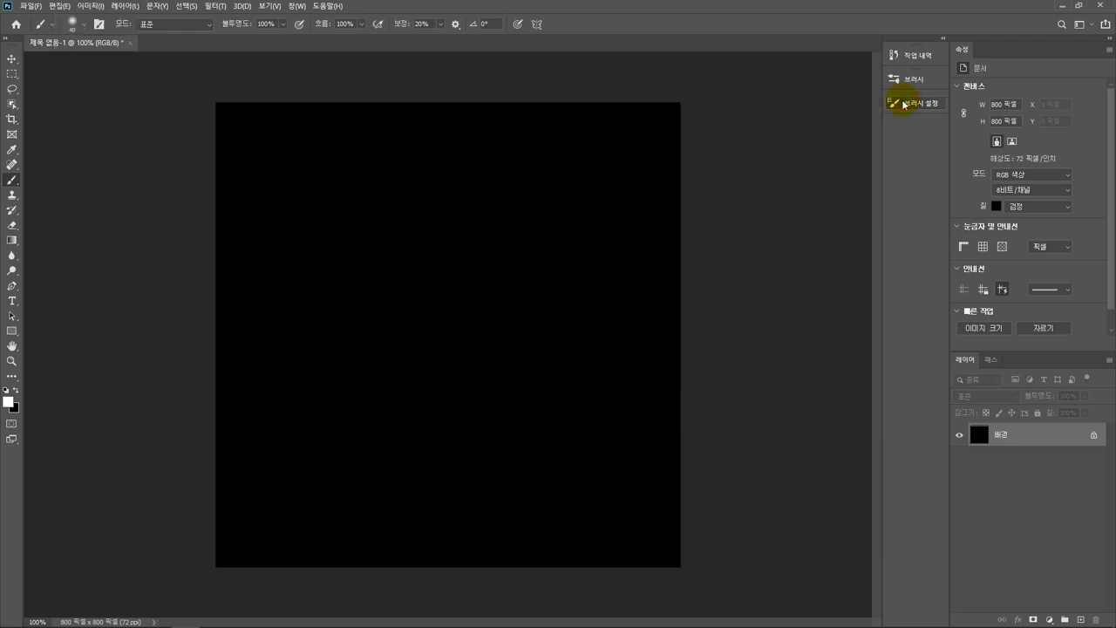
Write the word "Love" in white dots across the middle of the black canvas, extending the foot of the L
mouse_move(257, 242)
mouse_down()
mouse_move(258, 287)
mouse_move(294, 336)
mouse_move(331, 336)
mouse_move(363, 283)
mouse_move(301, 353)
mouse_move(318, 368)
mouse_move(409, 356)
mouse_move(383, 272)
mouse_up()
key(ctrl+z)
mouse_move(429, 243)
mouse_down()
mouse_move(467, 353)
mouse_move(513, 247)
mouse_up()
mouse_move(529, 310)
mouse_down()
mouse_move(605, 271)
mouse_move(530, 301)
mouse_move(555, 354)
mouse_move(626, 357)
mouse_up()
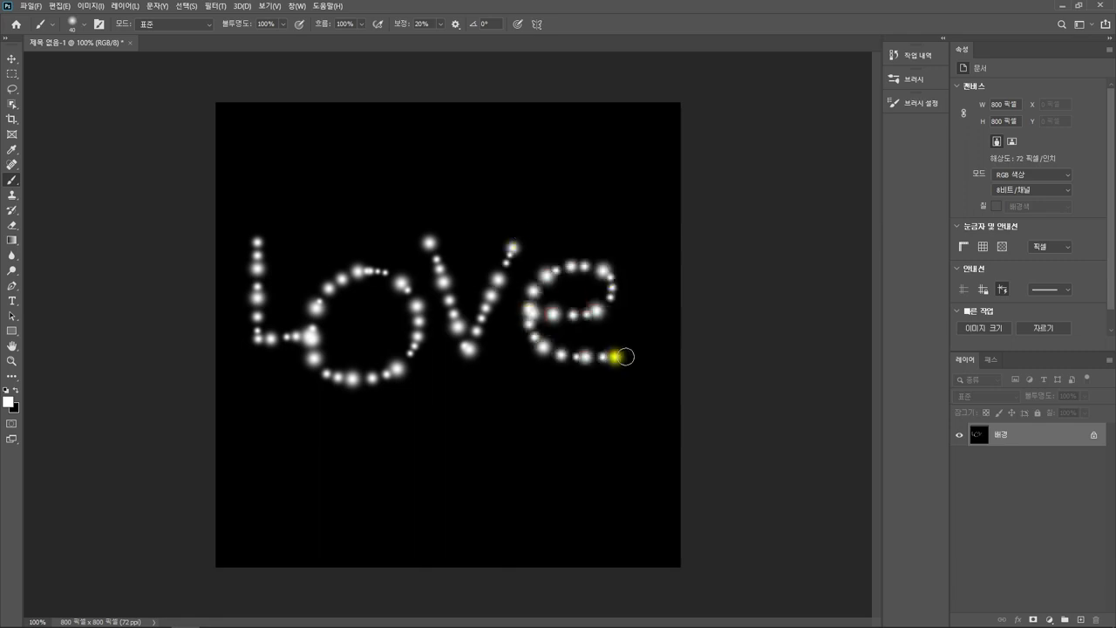
drag(304, 337, 344, 333)
Set the brush tip's roundness to 0% and bring up the shape dynamics settings
click(916, 103)
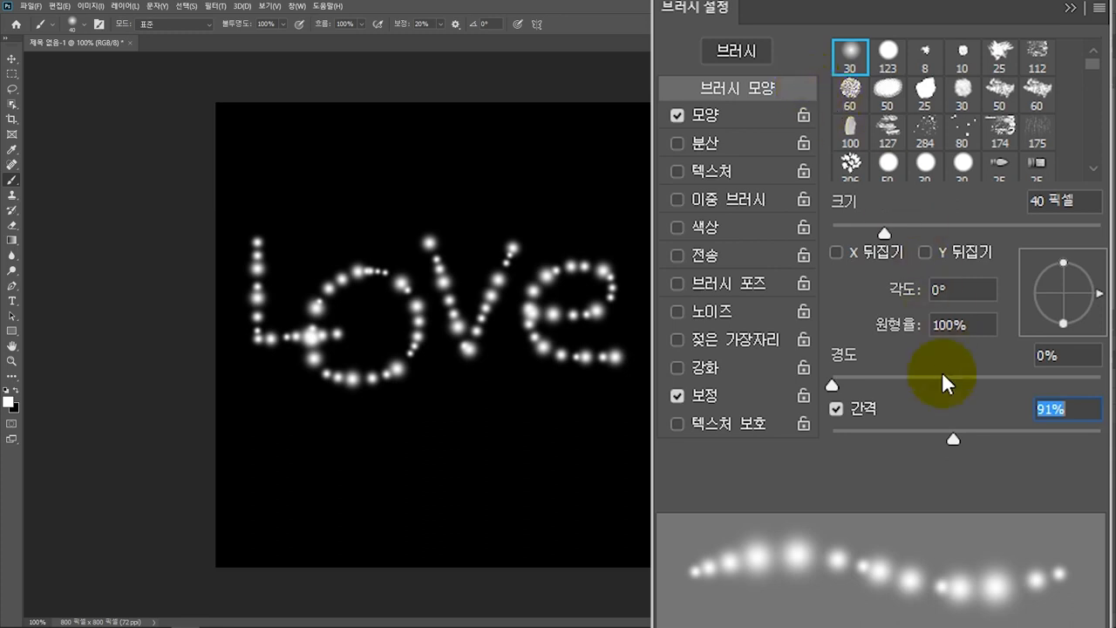
click(964, 326)
text(0)
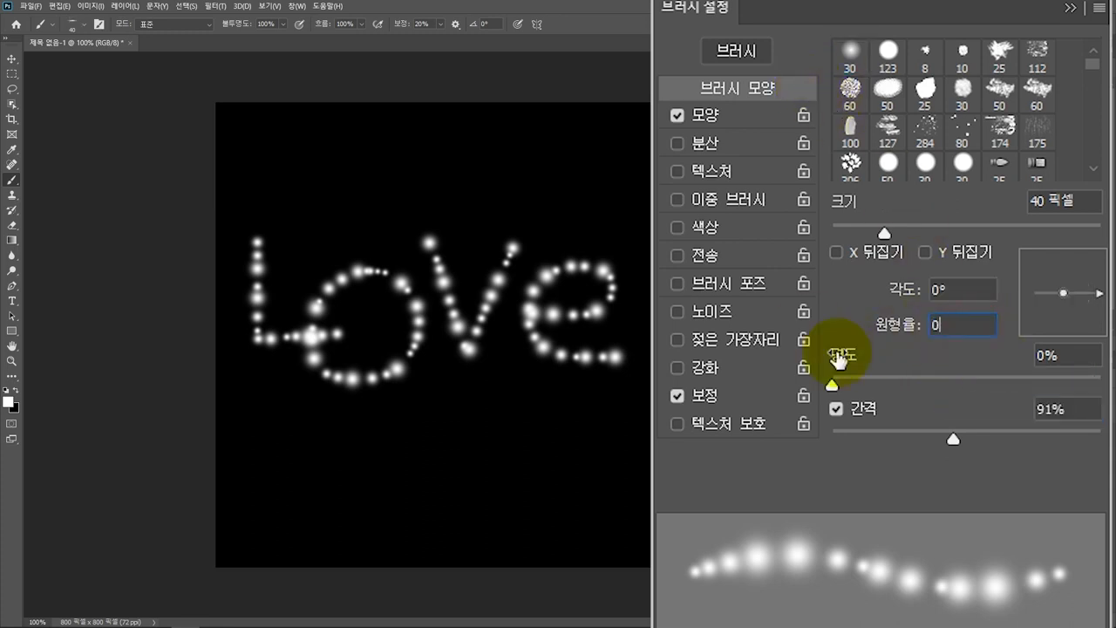
key(Return)
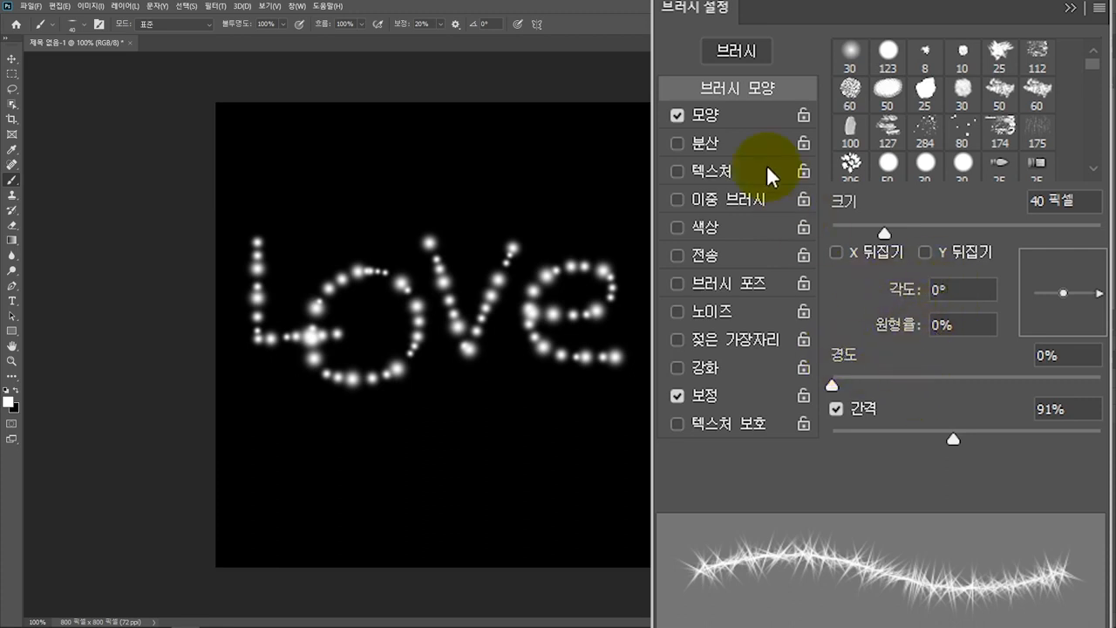
click(747, 113)
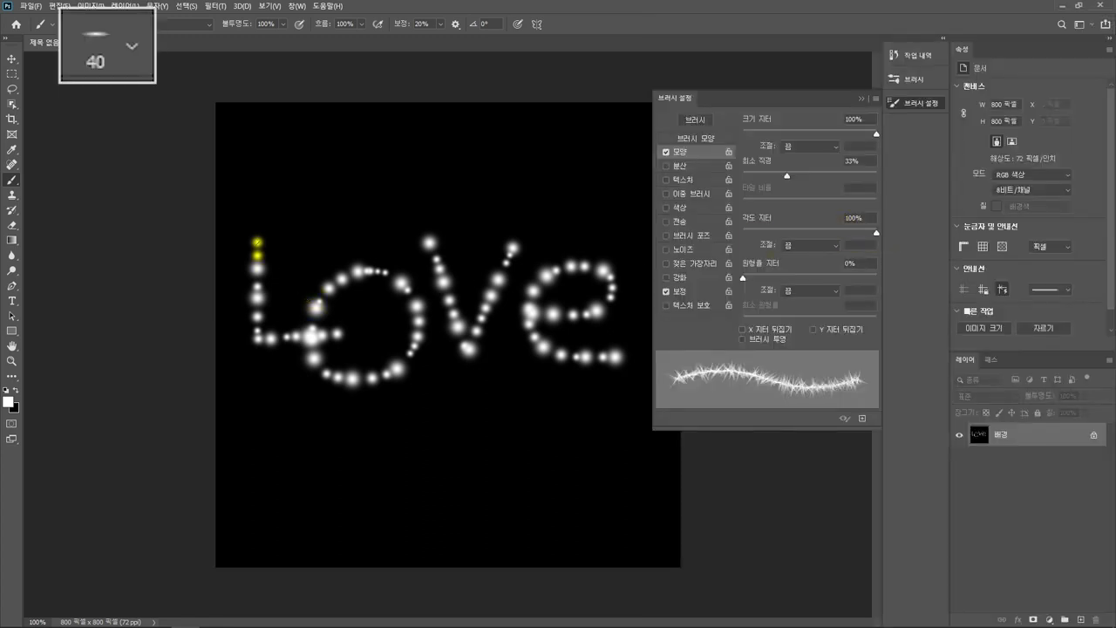
Trace over the dotted "Love" letters with spiky white strokes, enlarging the brush along the way
drag(256, 237, 256, 287)
key(bracketright)
key(bracketright)
key(bracketright)
mouse_move(257, 240)
mouse_down()
mouse_move(258, 337)
mouse_move(339, 334)
mouse_up()
click(921, 103)
mouse_move(361, 271)
mouse_down()
mouse_move(316, 306)
mouse_move(325, 369)
mouse_move(391, 374)
mouse_move(416, 303)
mouse_move(363, 271)
mouse_up()
mouse_move(428, 239)
mouse_down()
mouse_move(467, 349)
mouse_move(515, 241)
mouse_up()
mouse_move(491, 298)
mouse_down()
mouse_move(562, 314)
mouse_move(612, 279)
mouse_move(534, 291)
mouse_move(542, 344)
mouse_move(616, 353)
mouse_up()
Reduce the brush size to 40 px and go over the "Love" letters again to thicken the sparkle strokes
key(bracketleft)
key(bracketleft)
key(bracketleft)
mouse_move(427, 240)
mouse_down()
mouse_move(467, 346)
mouse_move(514, 245)
mouse_up()
mouse_move(257, 247)
mouse_down()
mouse_move(261, 334)
mouse_move(339, 334)
mouse_move(311, 330)
mouse_move(368, 270)
mouse_move(417, 310)
mouse_move(398, 367)
mouse_move(350, 378)
mouse_move(313, 344)
mouse_up()
mouse_move(491, 298)
mouse_down()
mouse_move(584, 312)
mouse_move(607, 270)
mouse_move(550, 271)
mouse_move(531, 316)
mouse_move(561, 353)
mouse_move(623, 356)
mouse_up()
mouse_move(553, 262)
mouse_down()
mouse_move(615, 286)
mouse_move(546, 314)
mouse_up()
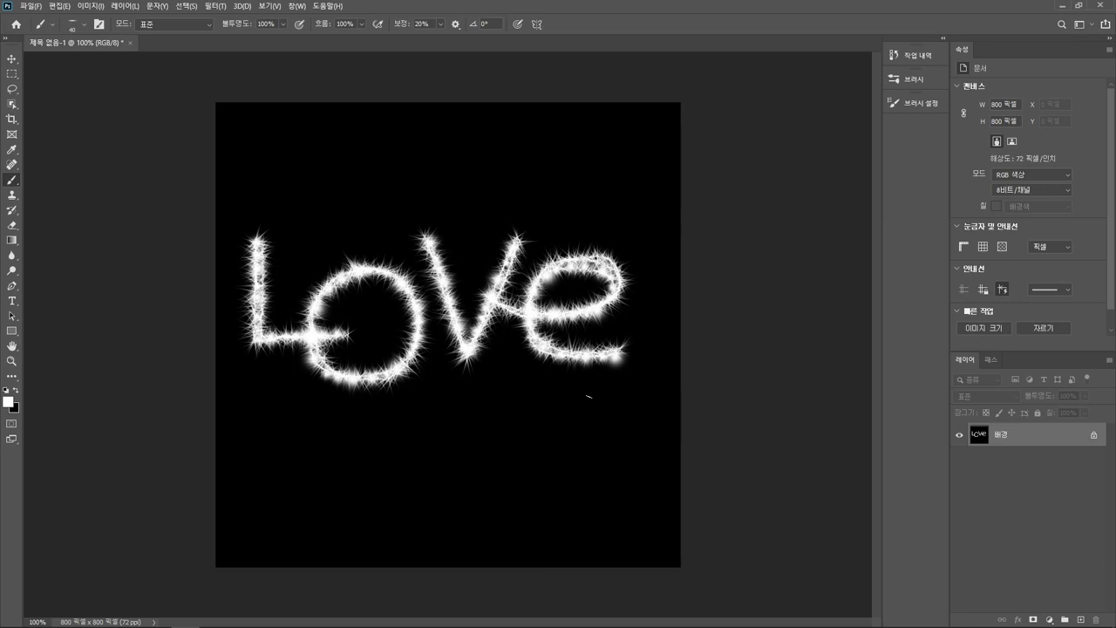
Check the history list and clear the lettering by filling the canvas with the black background colour
click(907, 59)
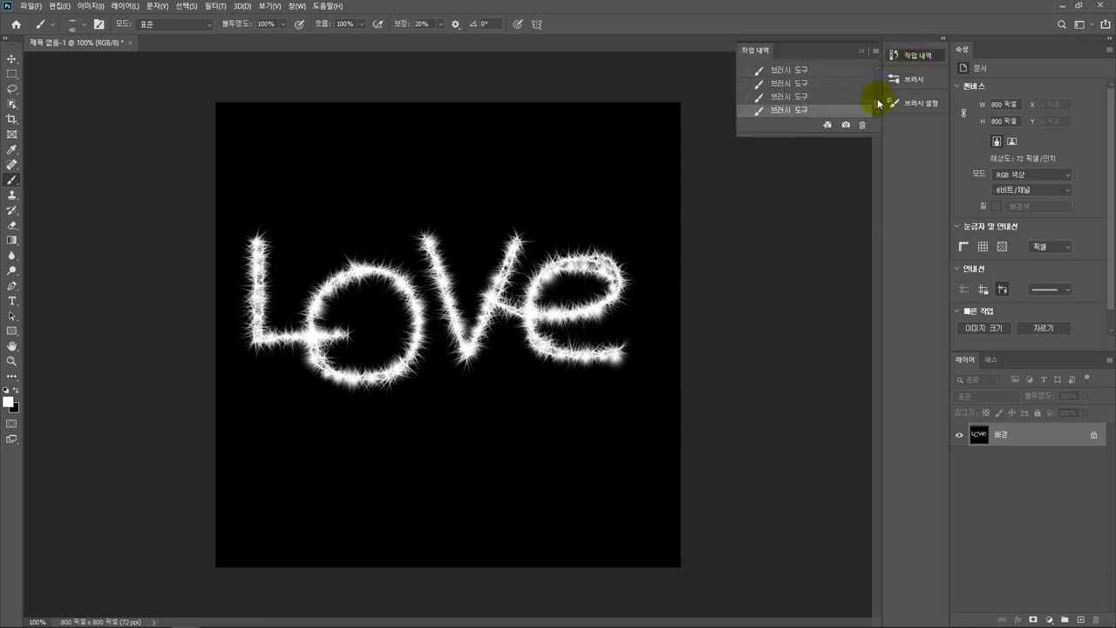
click(906, 65)
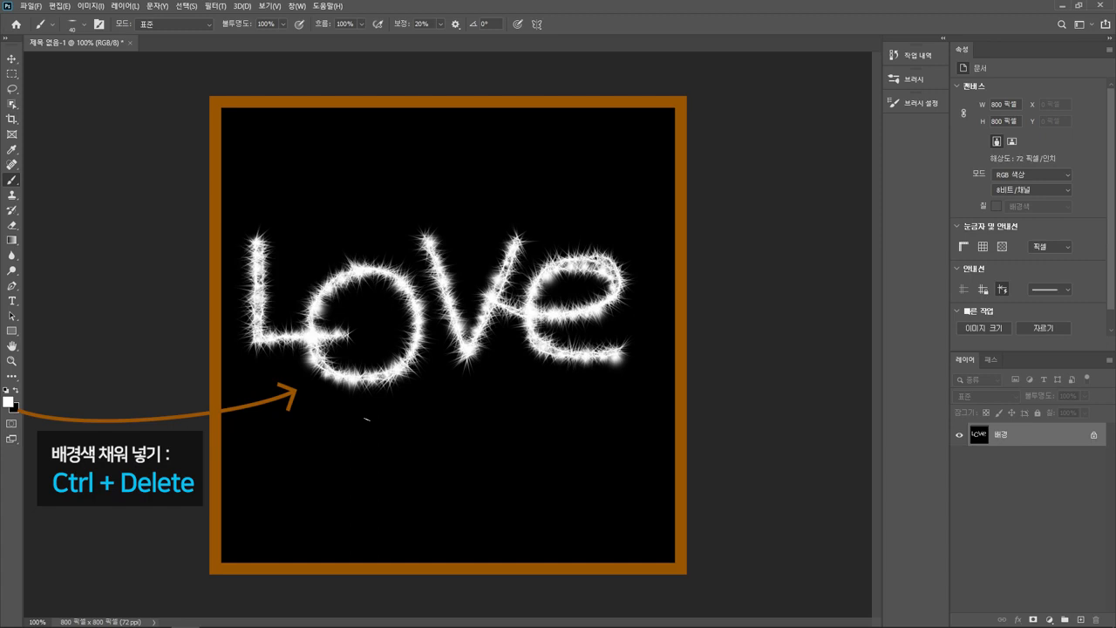
key(ctrl+Delete)
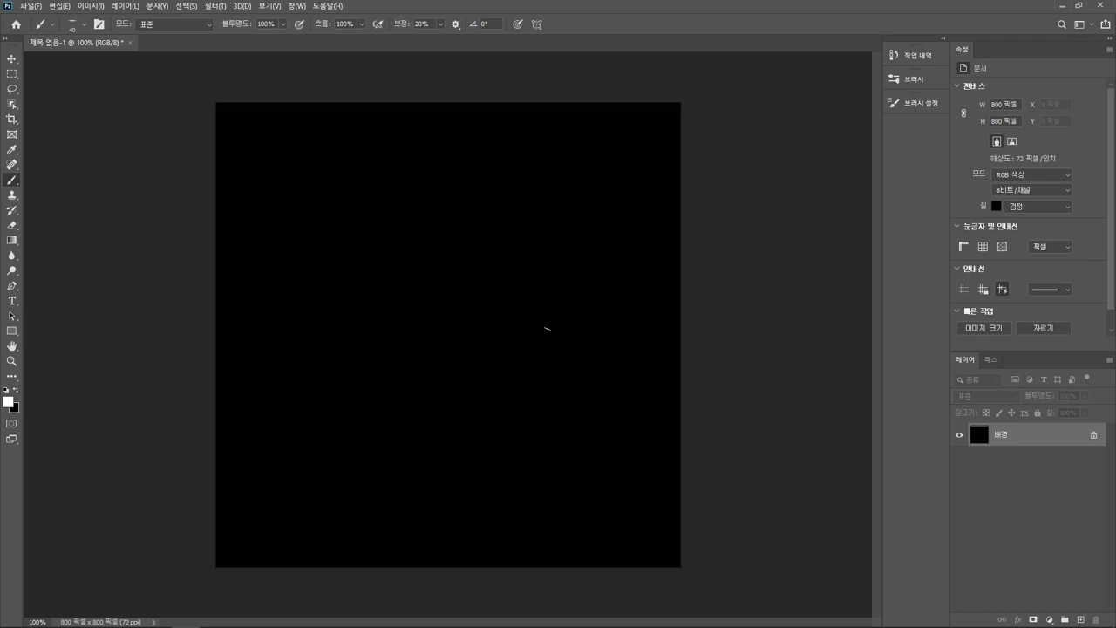
Set the brush's minimum diameter to 26% and enlarge the brush to 800 px
click(893, 101)
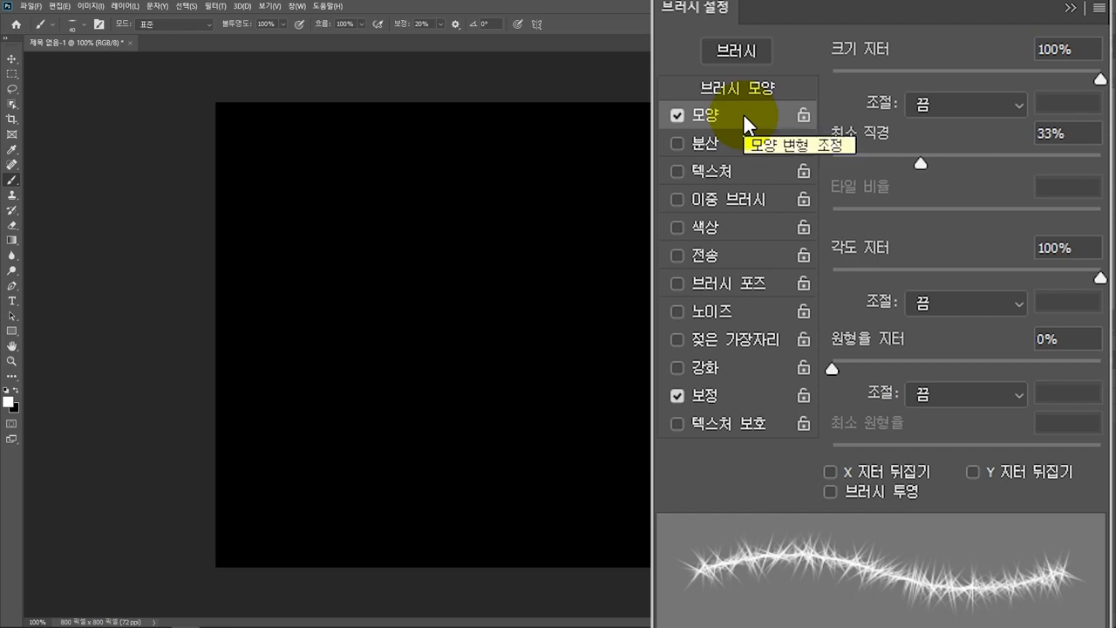
drag(925, 158, 901, 166)
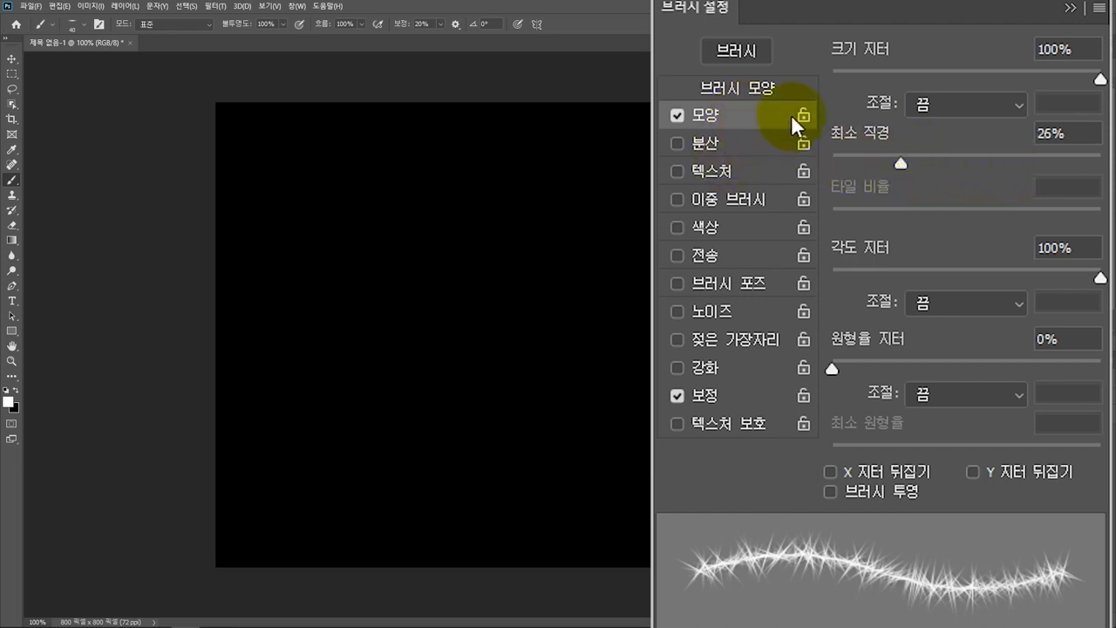
key(])
key(])
key(])
key(])
key(])
key(])
key(])
key(])
key(])
key(])
key(])
key(])
key(])
key(])
key(])
key(])
key(])
key(])
key(])
key(])
key(])
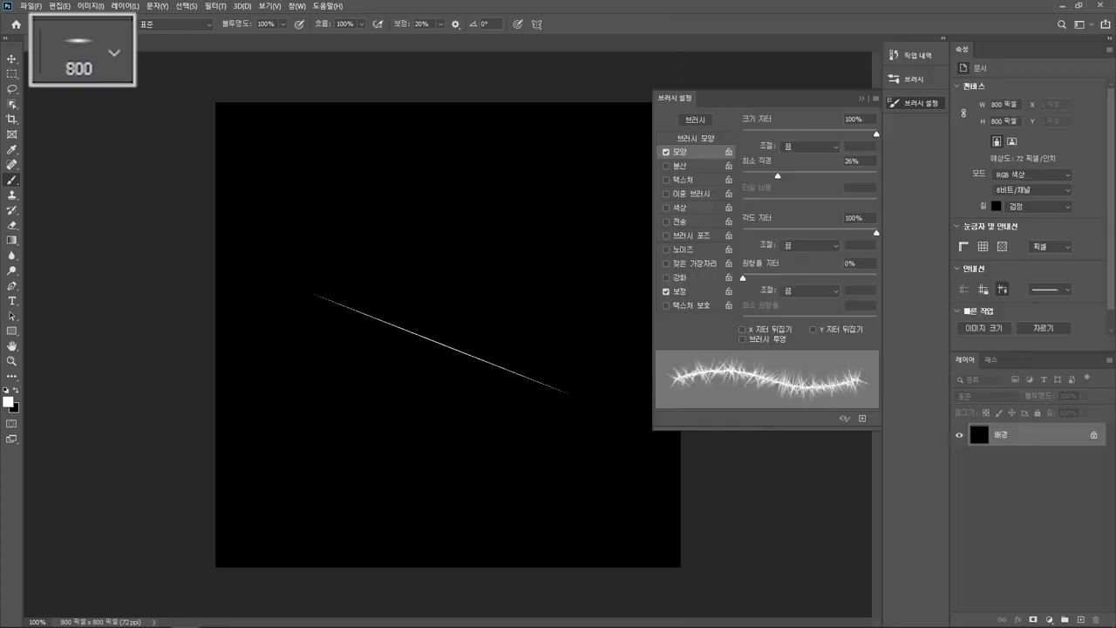
Paint a dense white starburst of thin rays around the canvas centre and reduce the brush size to 700 px
mouse_move(451, 344)
mouse_down()
mouse_move(386, 341)
mouse_move(454, 354)
mouse_move(442, 347)
mouse_move(479, 335)
mouse_up()
key([)
key([)
key([)
key([)
key([)
key([)
key([)
click(908, 107)
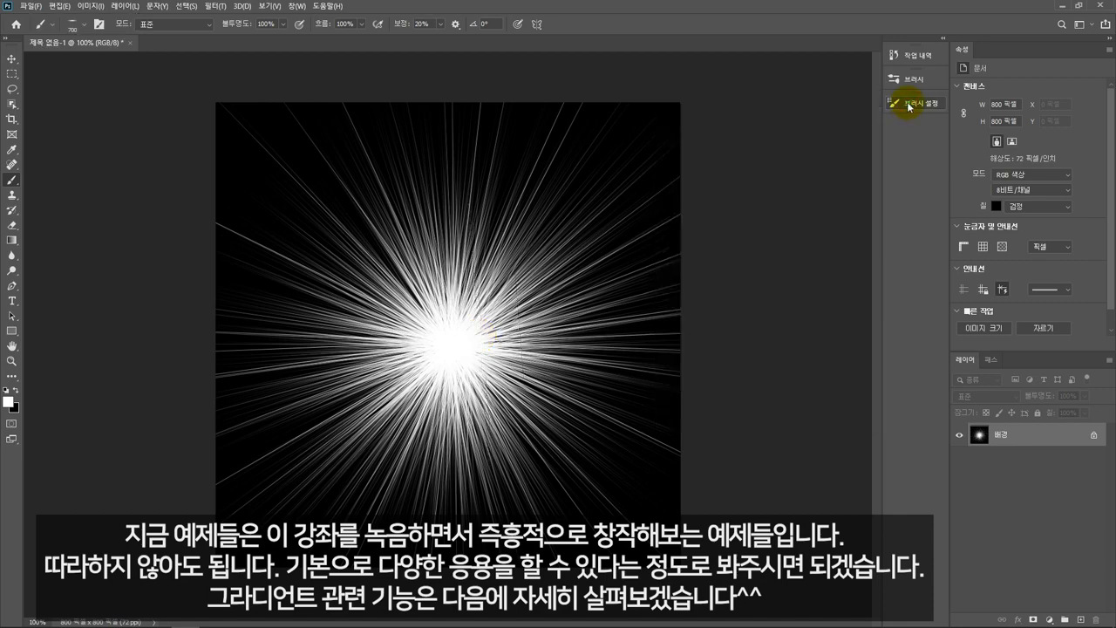
Apply white-to-black radial gradients in Overlay mode outward from the starburst's centre
click(11, 242)
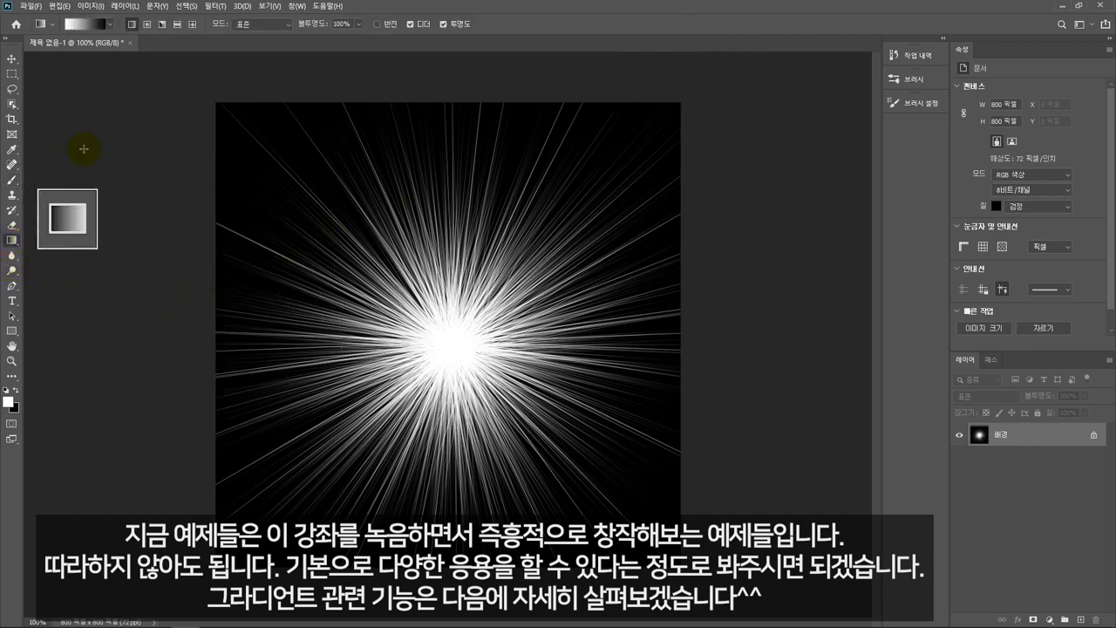
click(146, 25)
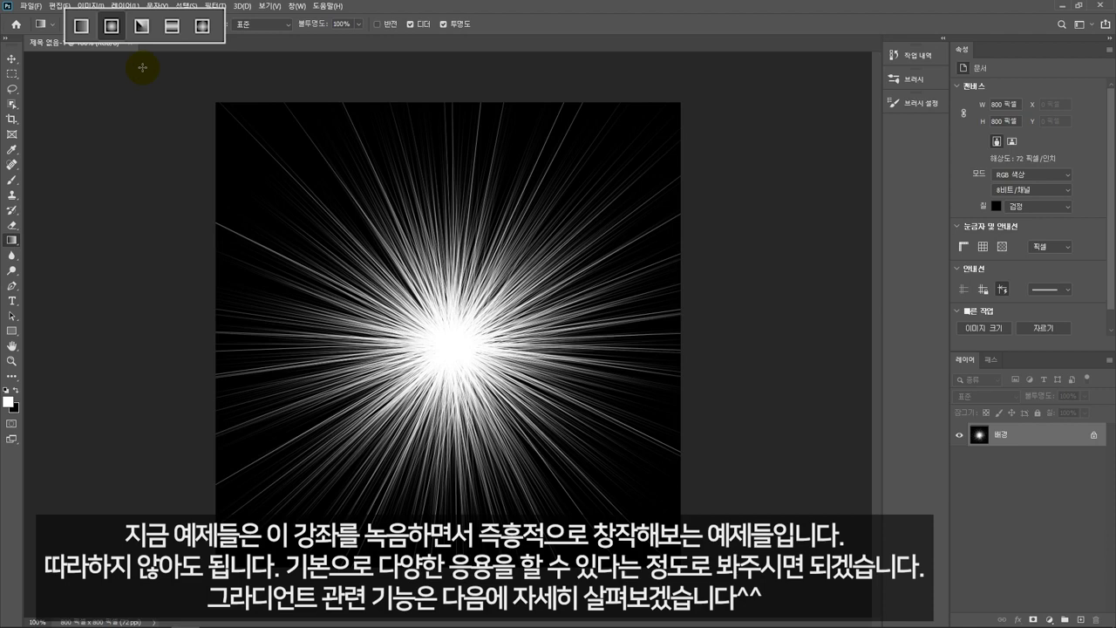
click(259, 28)
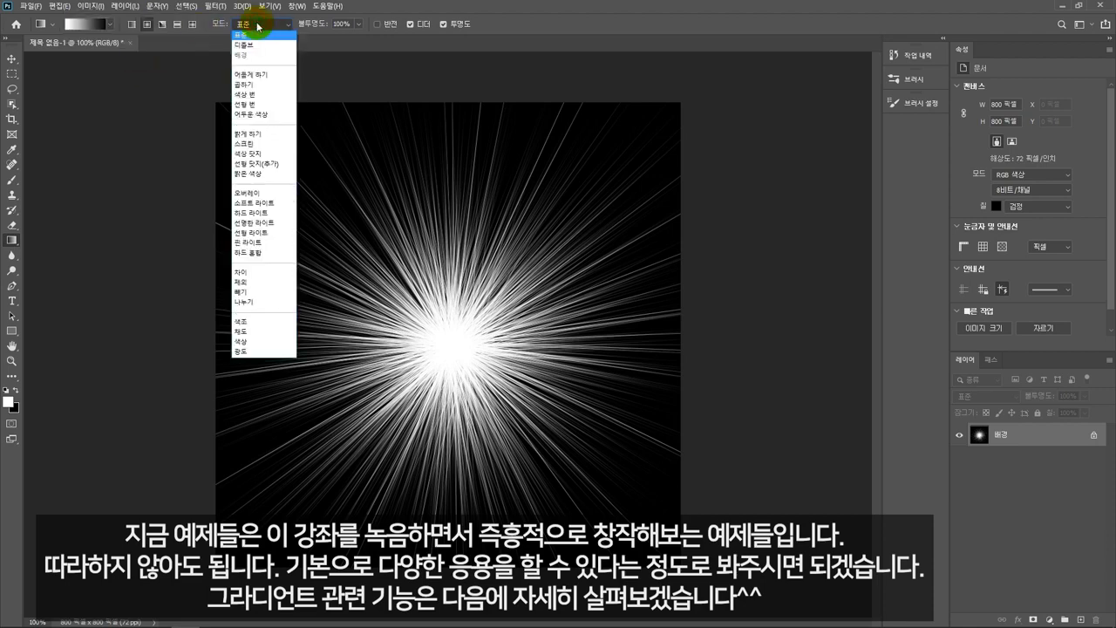
click(269, 192)
drag(451, 346, 364, 142)
drag(455, 320, 392, 209)
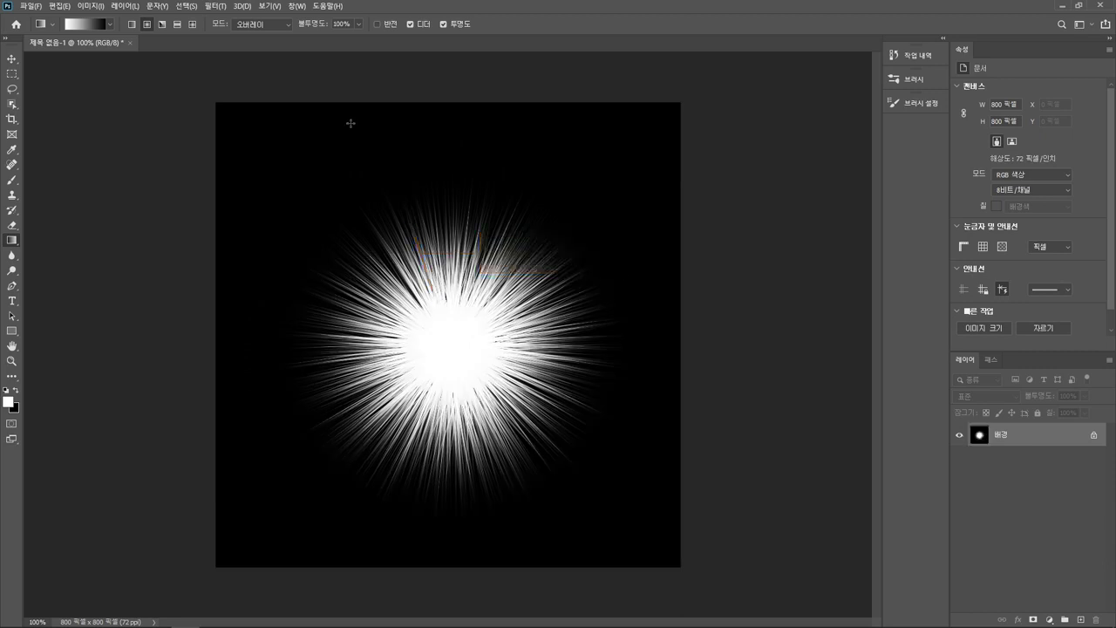
Preview Accented Edges on the starburst in the Filter Gallery, but apply the Stamp sketch effect with a reduced light/dark balance instead
click(212, 6)
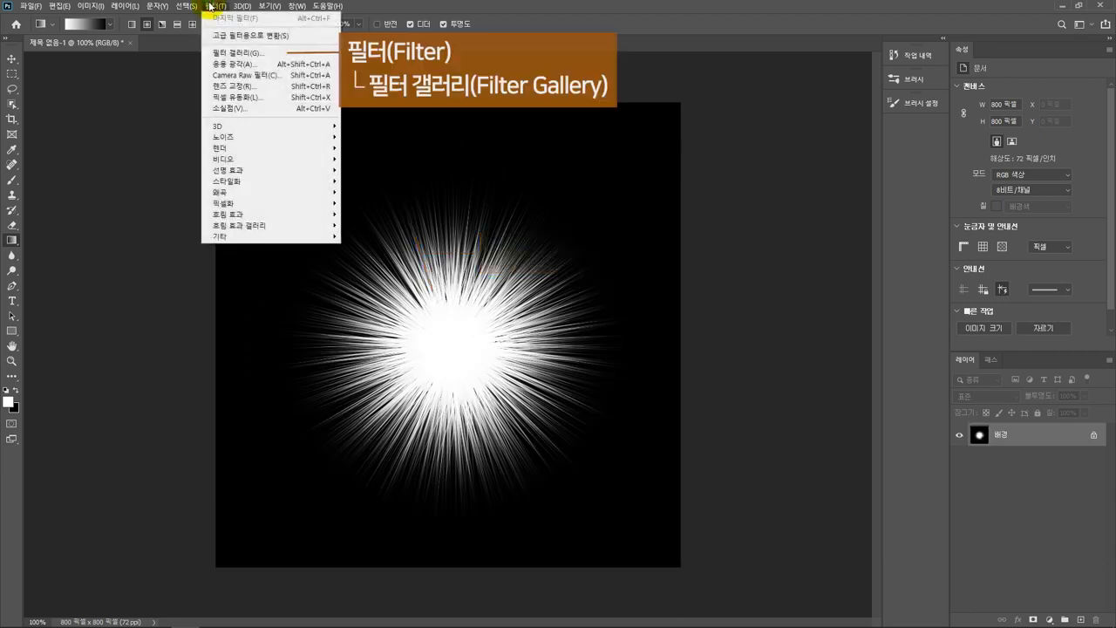
click(233, 53)
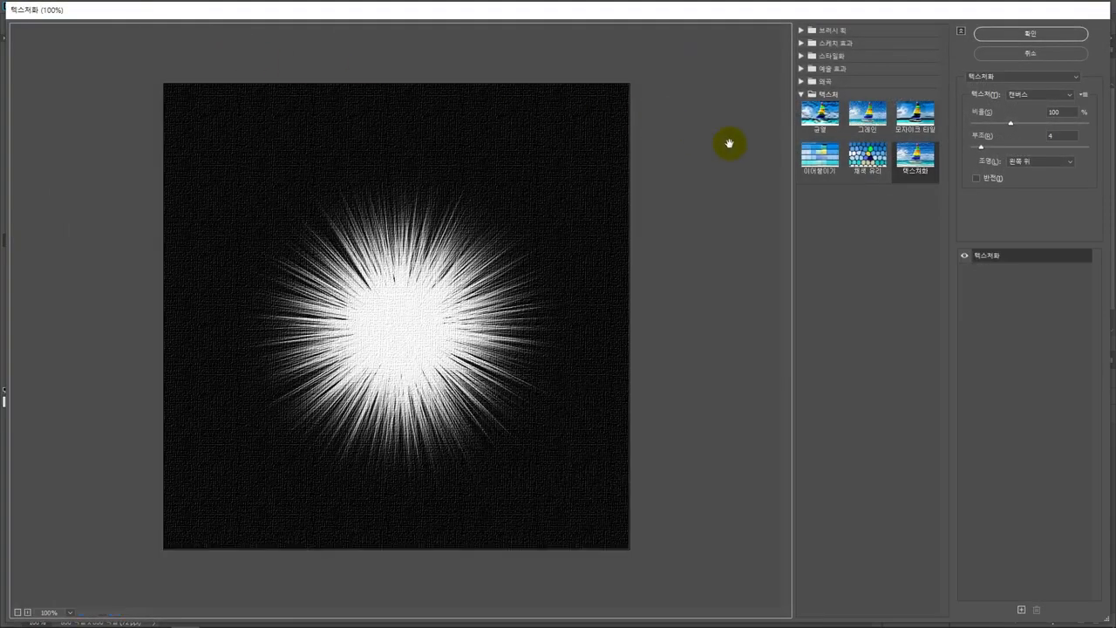
click(802, 32)
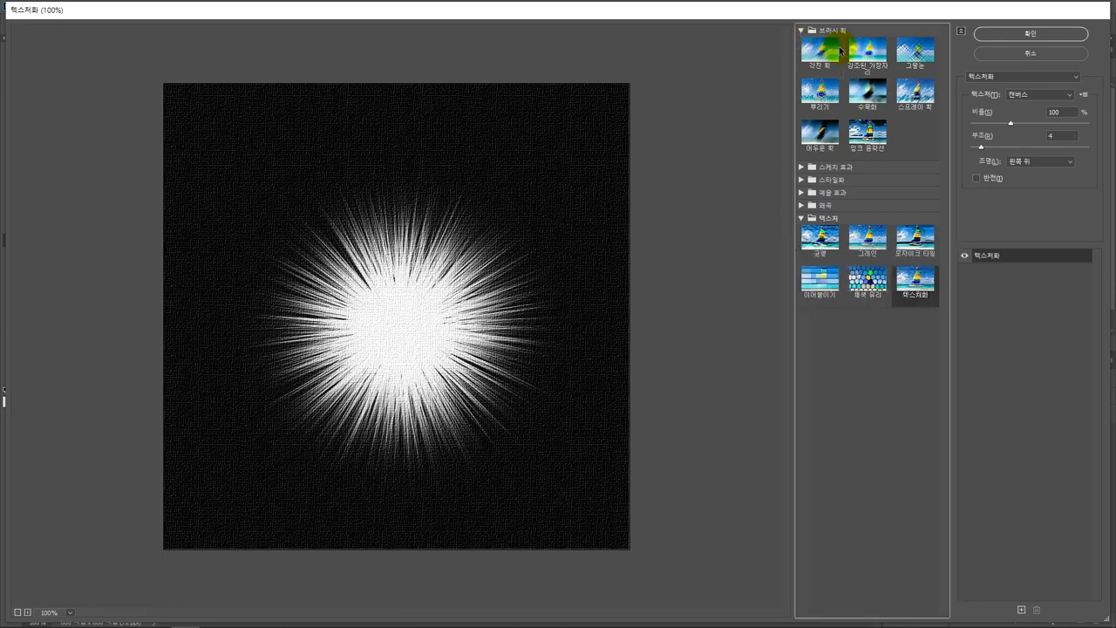
click(866, 53)
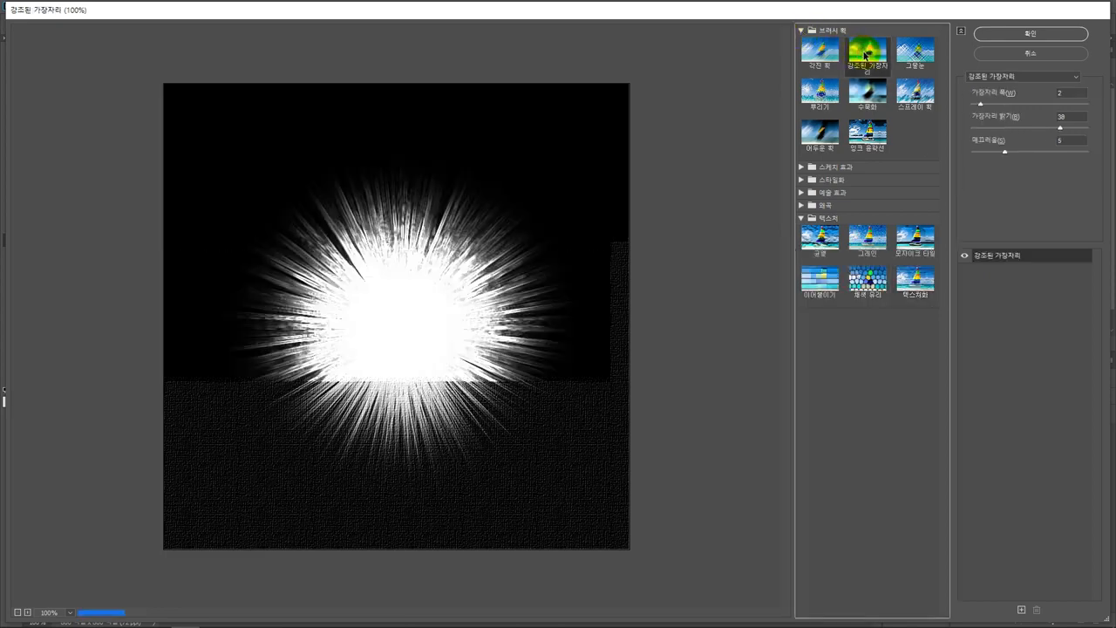
click(802, 166)
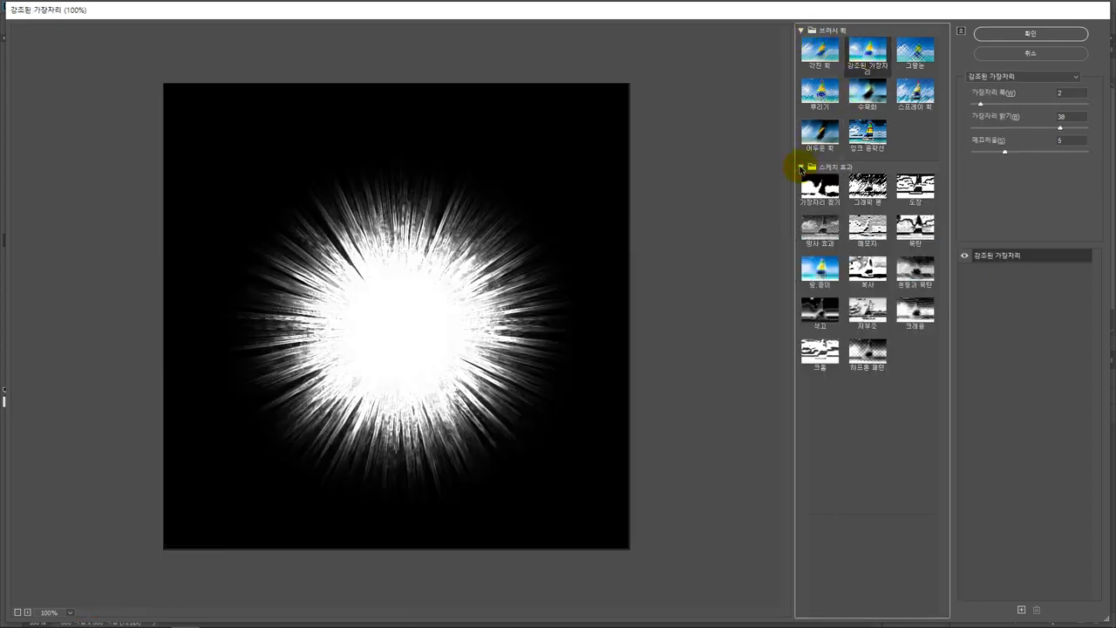
click(915, 186)
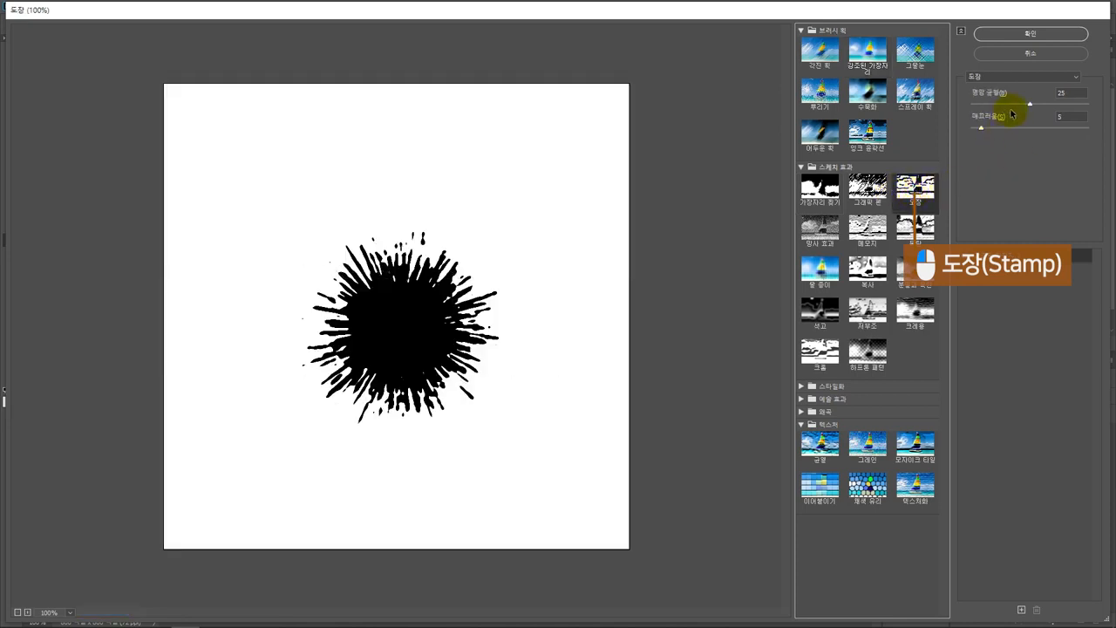
drag(1025, 105, 985, 108)
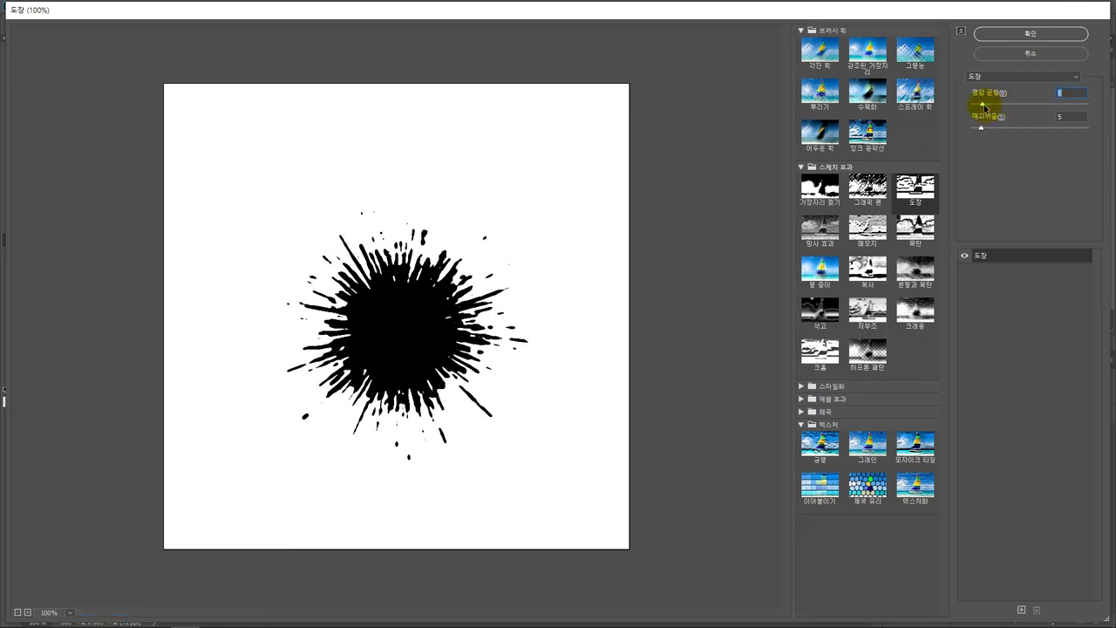
click(991, 32)
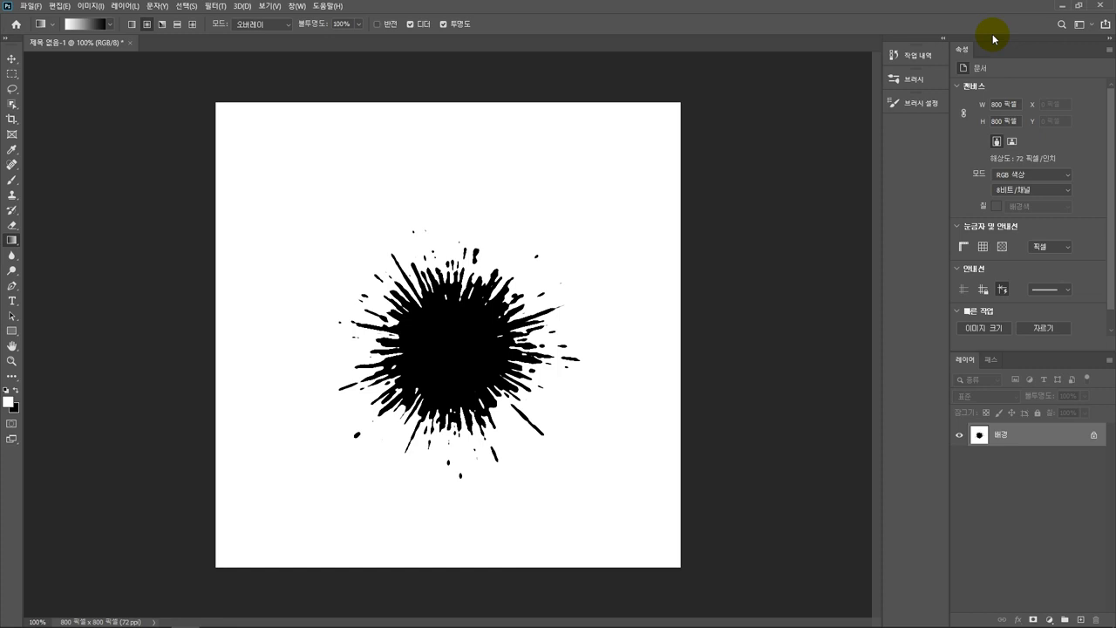
Revert the document to its initial blank white snapshot through the history list
click(904, 55)
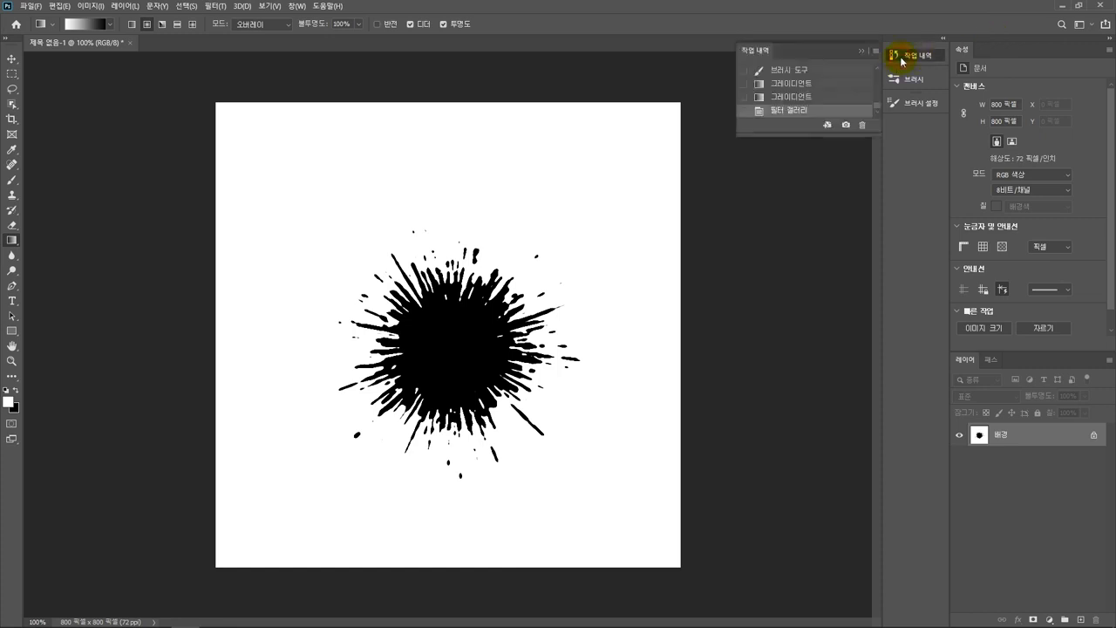
scroll(872, 70, up, 2)
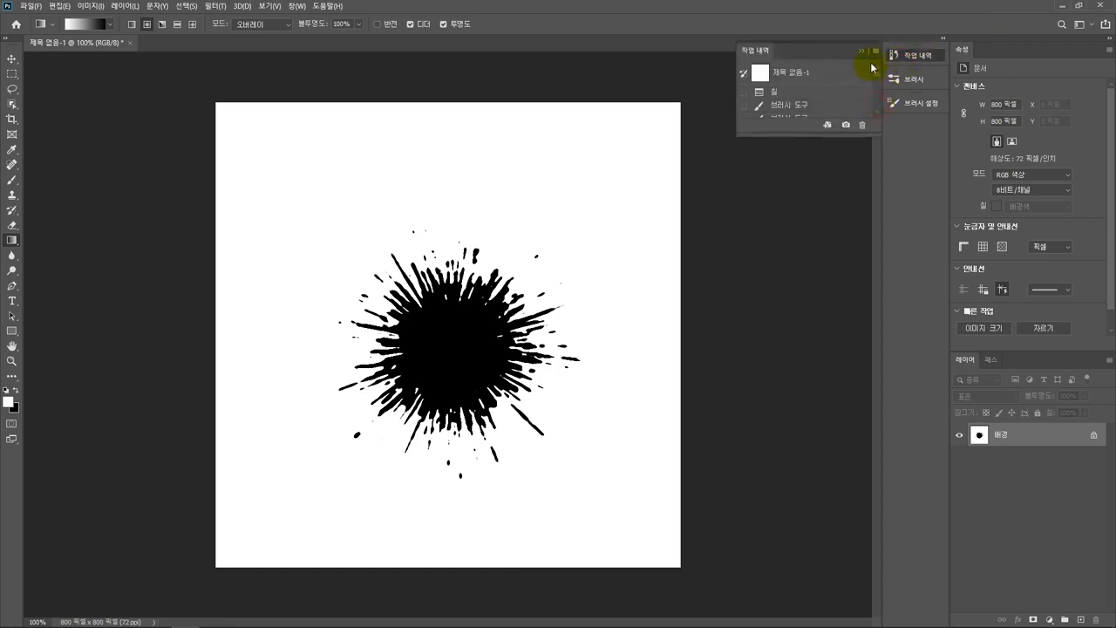
click(817, 77)
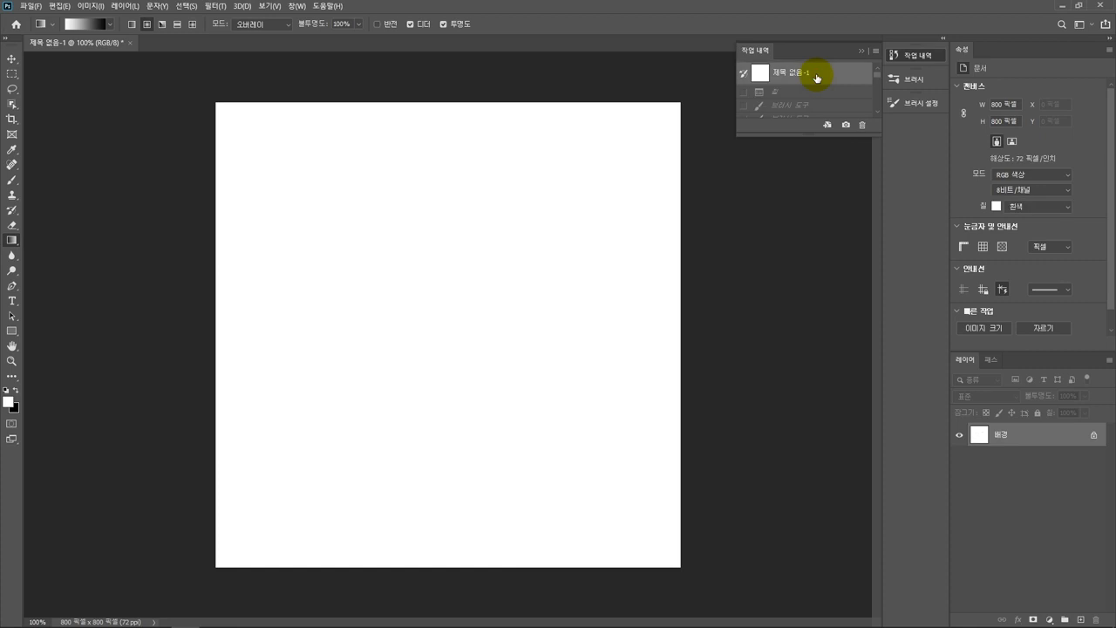
Return to the Brush tool, disable Shape Dynamics and enable Scattering in the brush settings
click(912, 102)
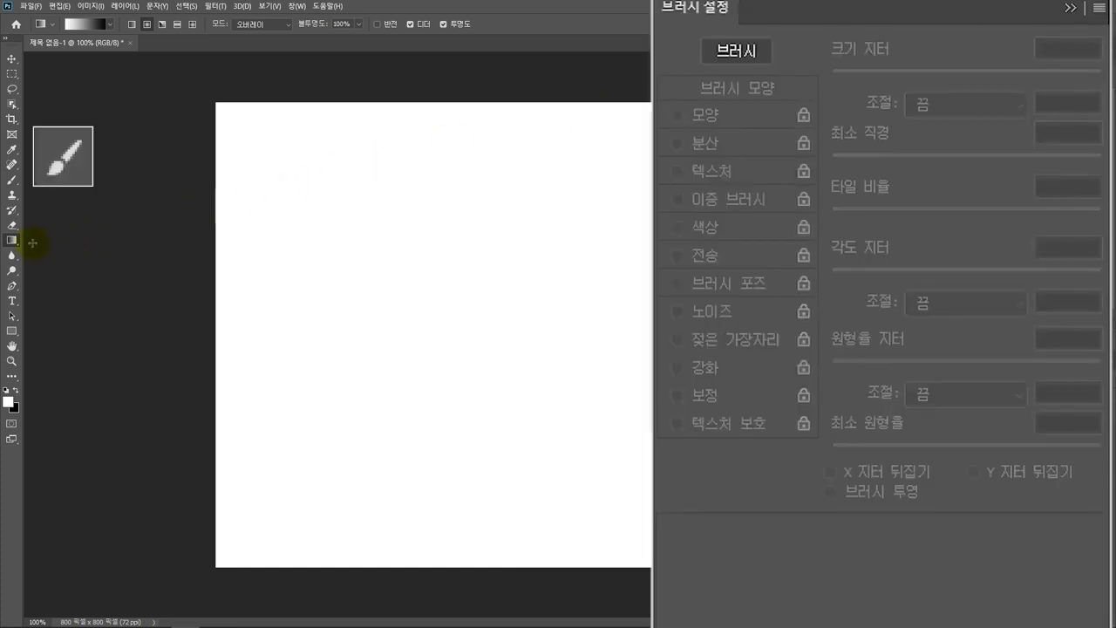
click(13, 181)
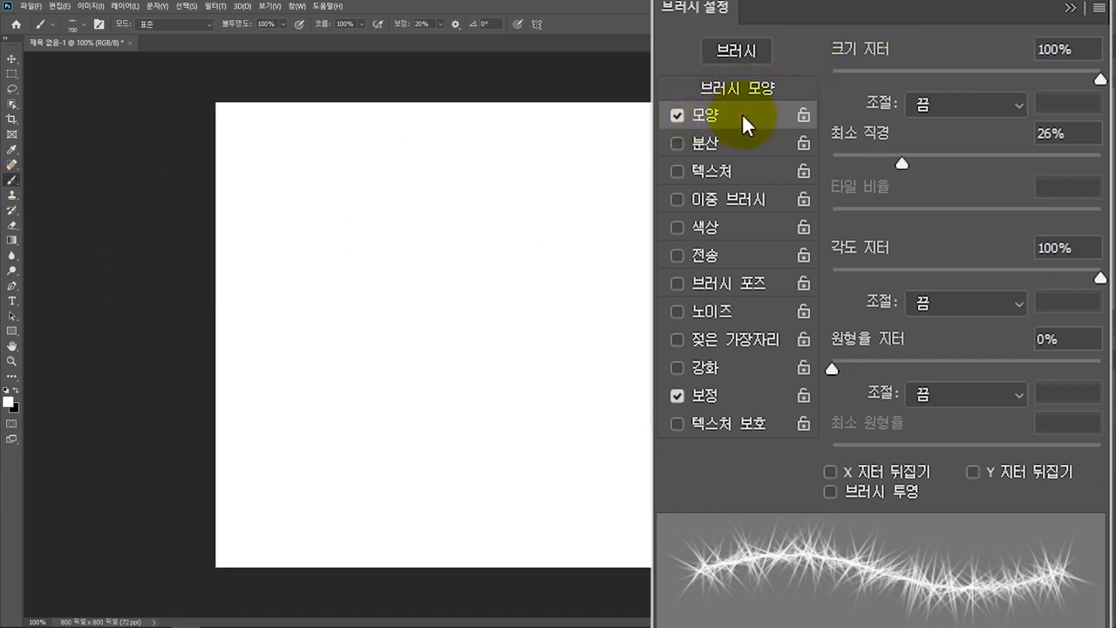
click(678, 114)
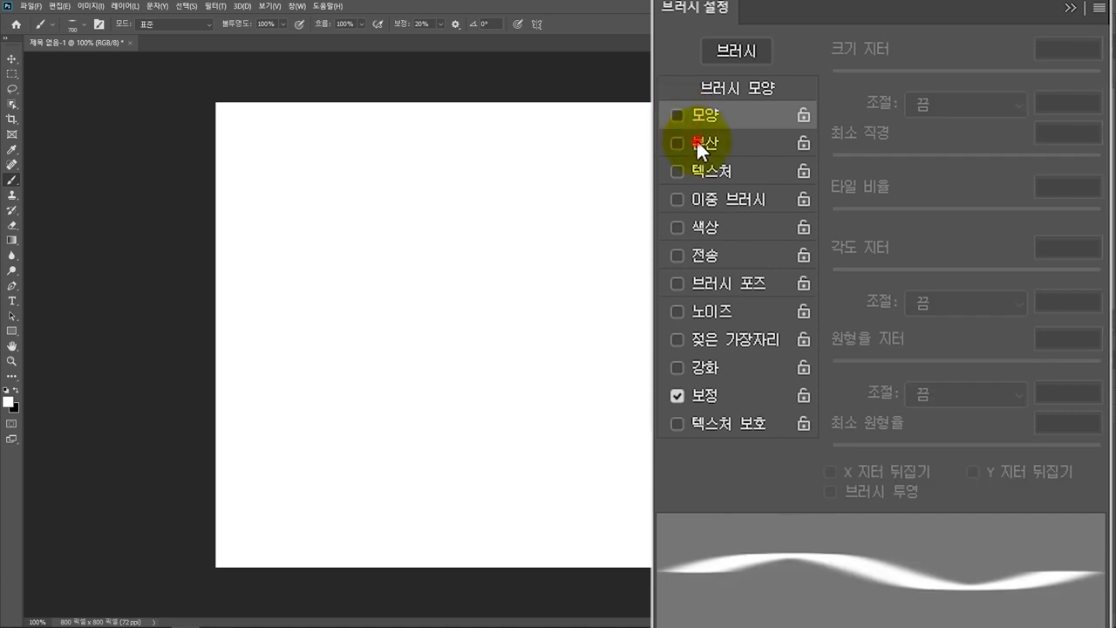
click(696, 139)
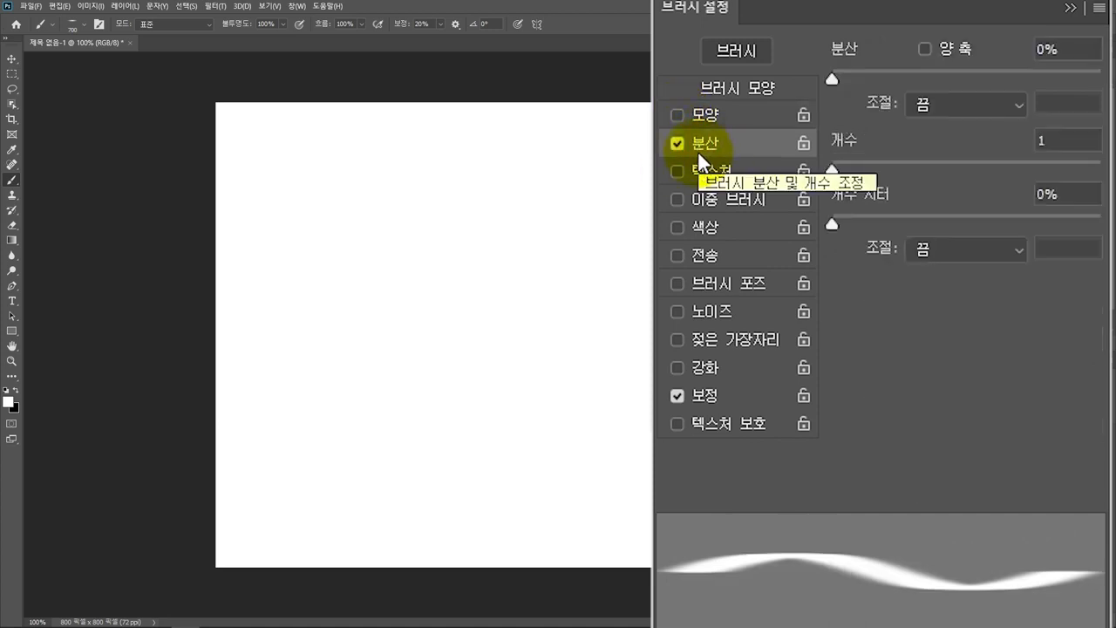
Set the brush tip's roundness to 100%, its spacing to 120% and its size to 60 px
click(757, 89)
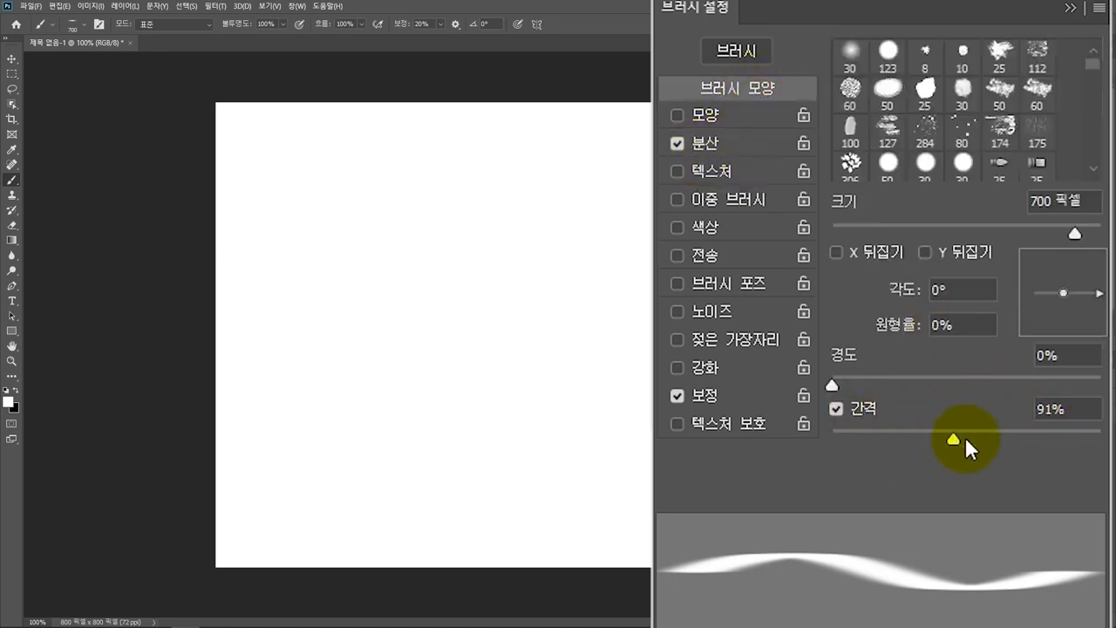
click(959, 325)
text(100)
click(1053, 408)
text(120)
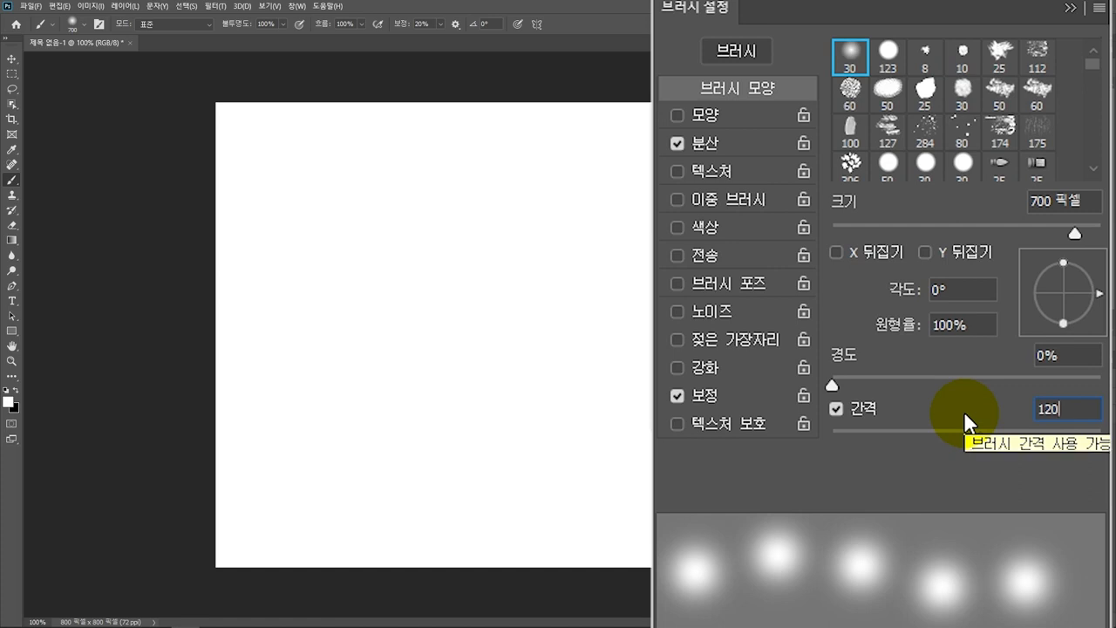
click(712, 142)
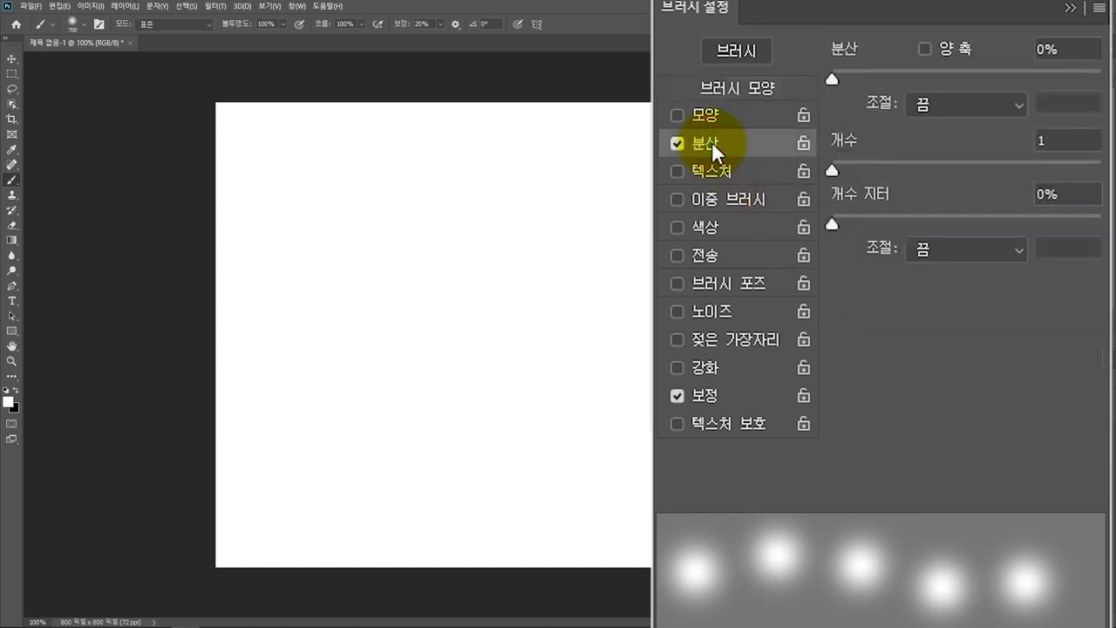
click(82, 24)
double_click(162, 59)
text(60픽셀)
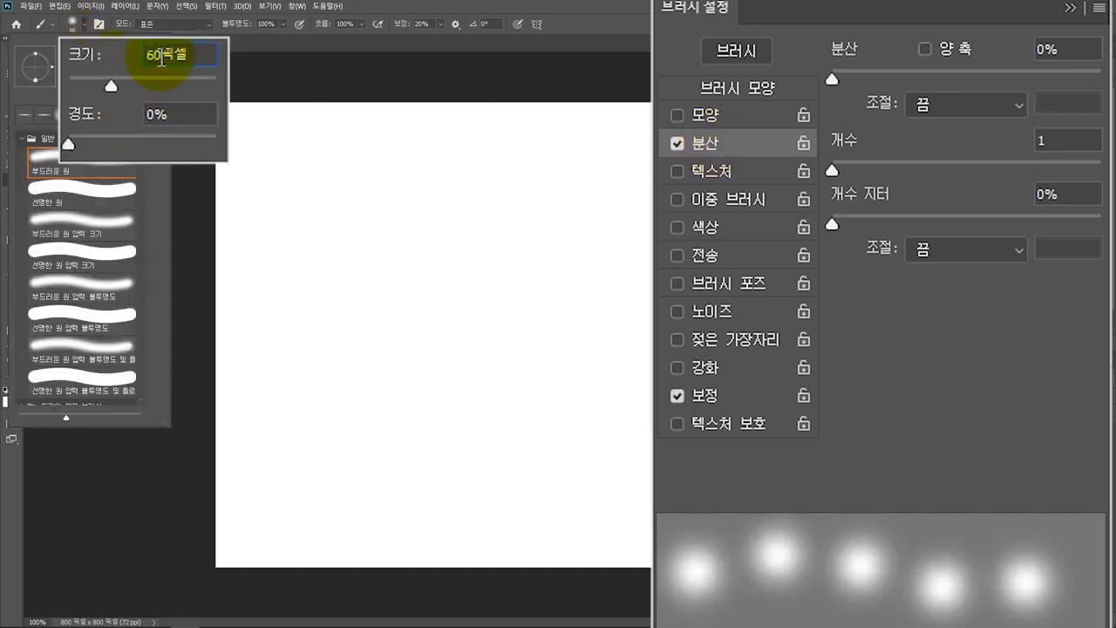
key(Return)
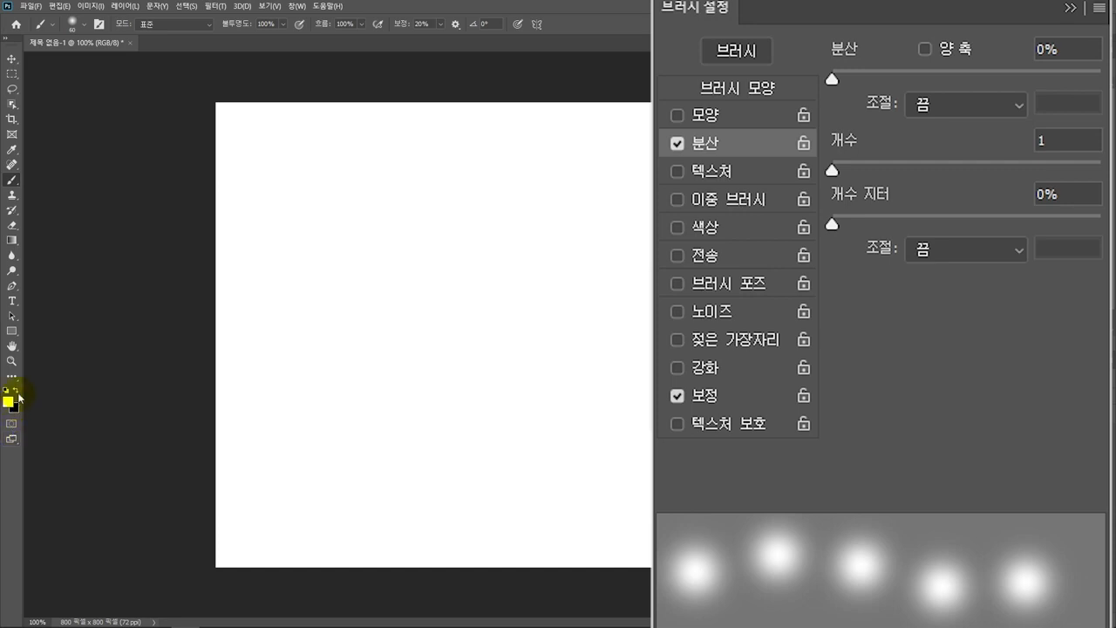
Paint a straight row of black dots across the upper canvas and a second row below it with scatter at 196%
drag(254, 153, 597, 153)
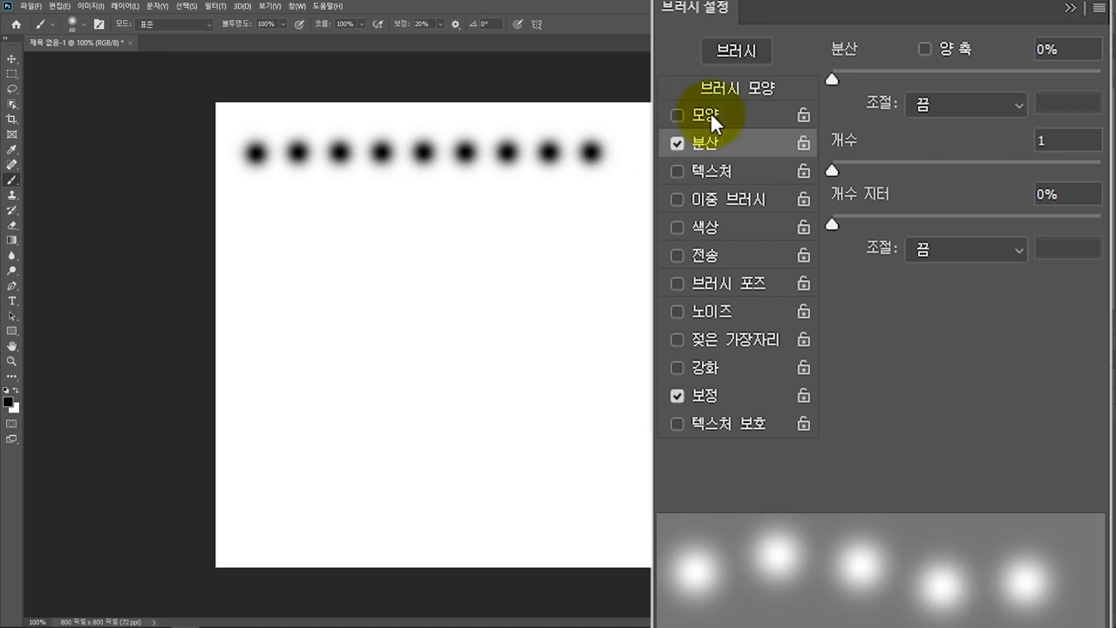
drag(835, 82, 884, 81)
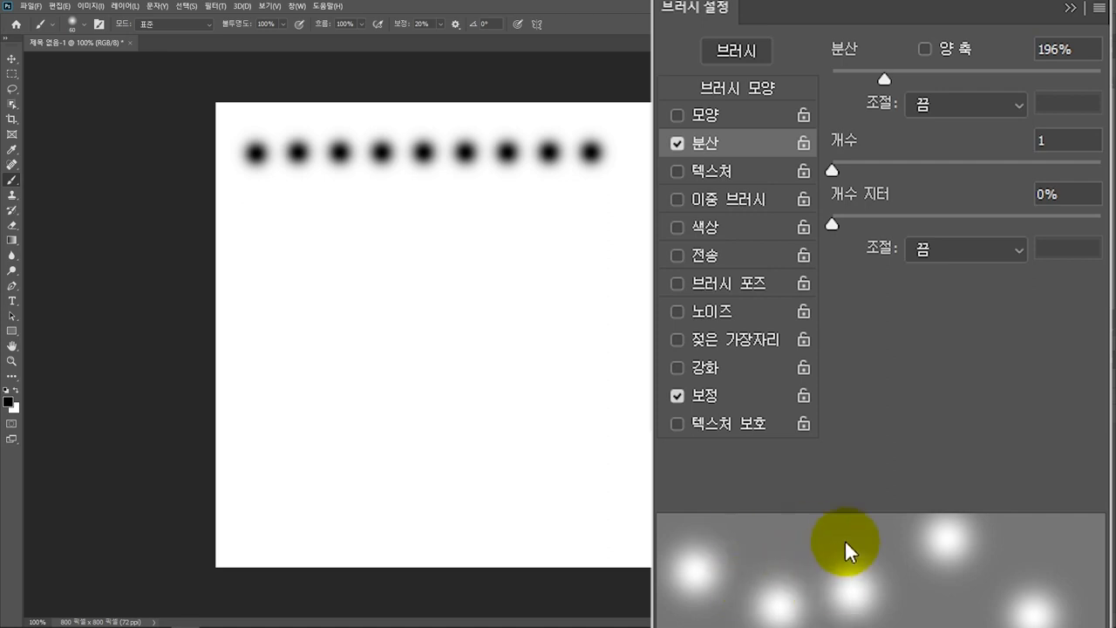
drag(258, 217, 614, 217)
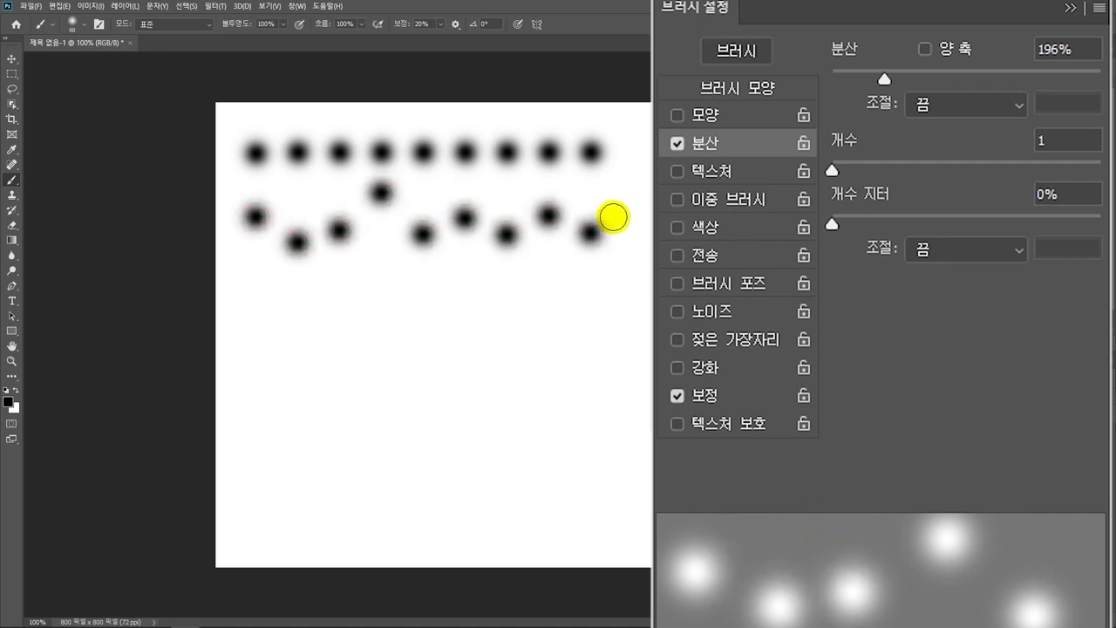
Enable scattering on both axes and paint two rows of dots below the middle, with scatter at 52% and at 352%
click(925, 49)
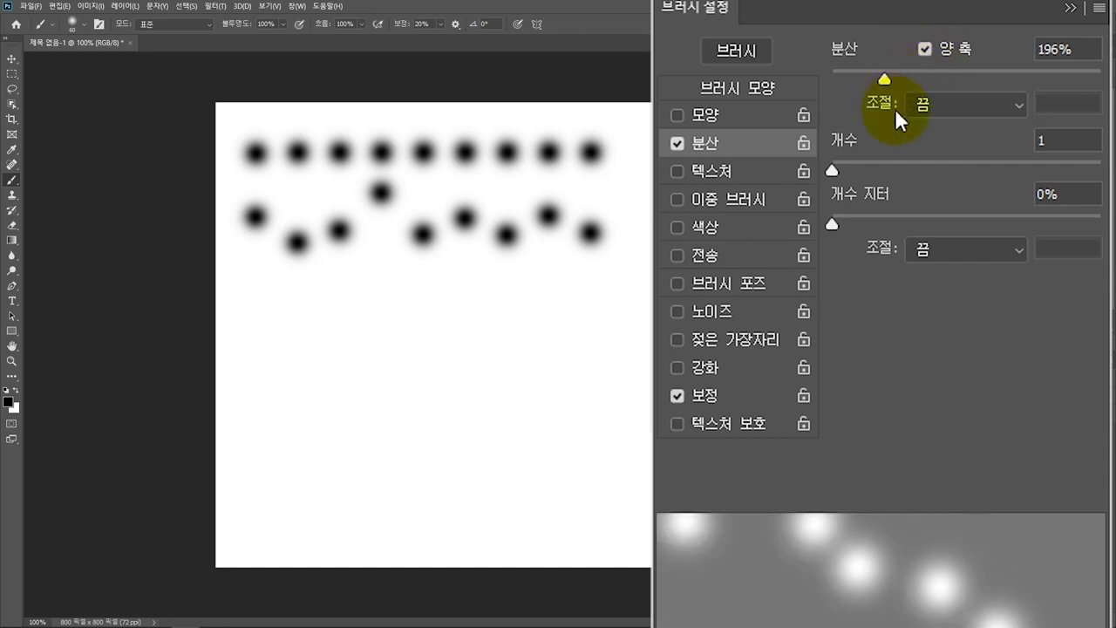
mouse_move(879, 83)
mouse_down()
mouse_move(924, 109)
mouse_move(831, 129)
mouse_move(847, 130)
mouse_up()
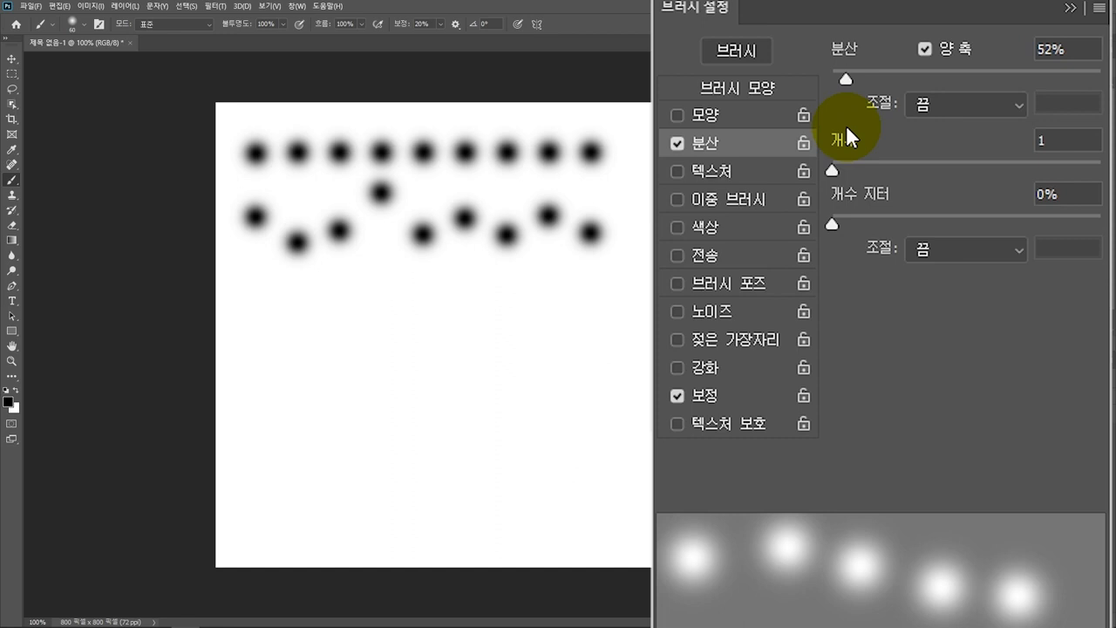
drag(262, 336, 474, 335)
drag(846, 79, 928, 79)
mouse_move(262, 390)
mouse_down()
mouse_move(540, 386)
mouse_move(618, 366)
mouse_up()
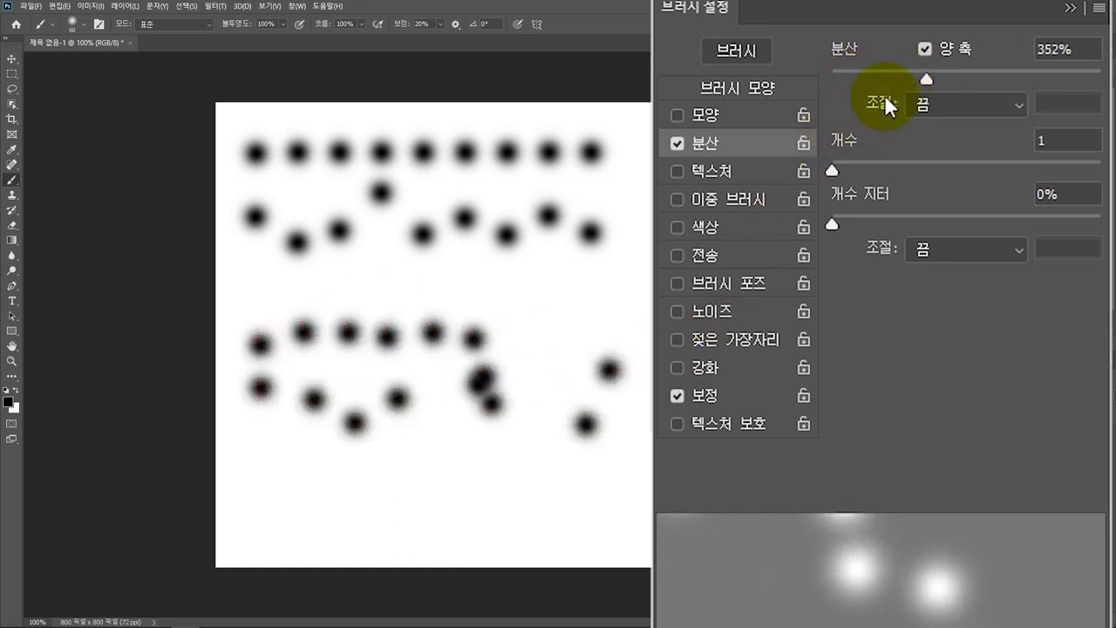
Reset the brush scatter to 0% and set the count to 5
drag(927, 80, 785, 87)
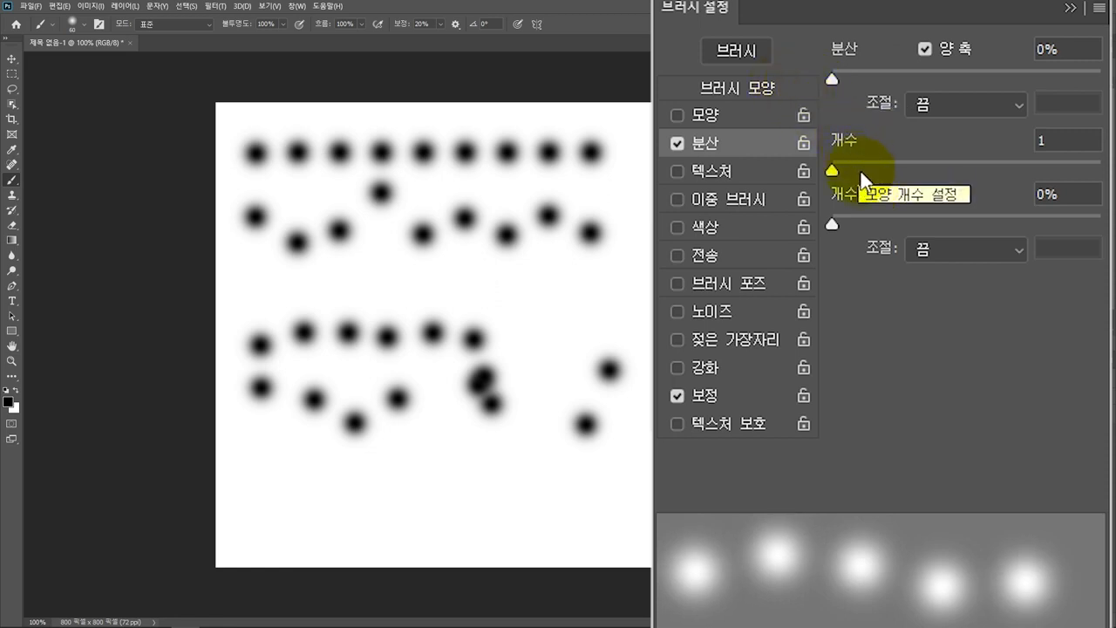
click(1056, 137)
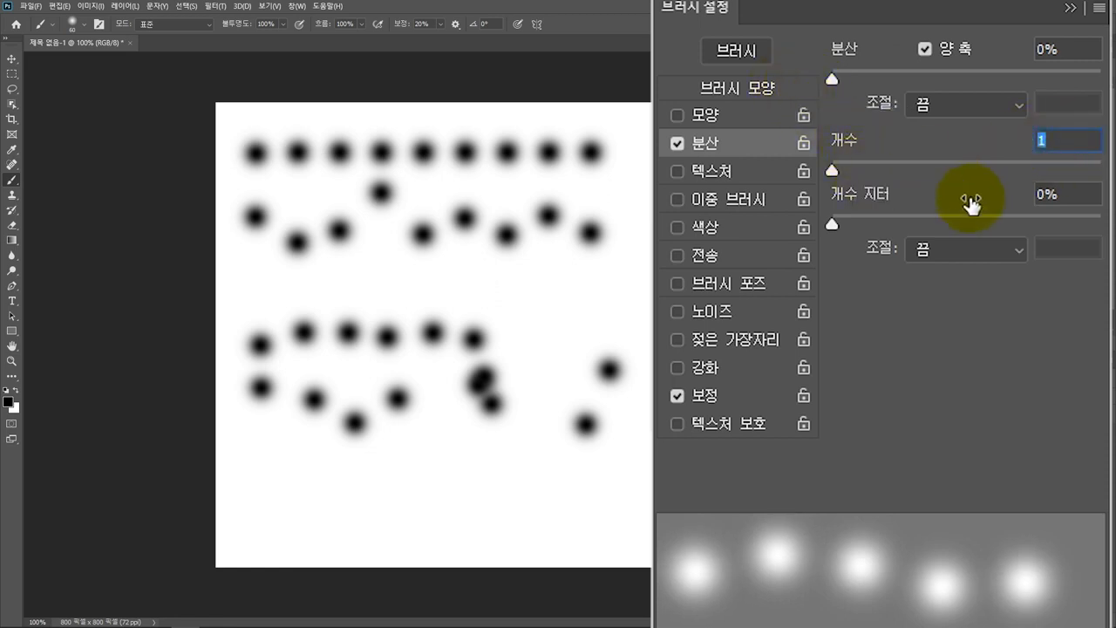
text(5)
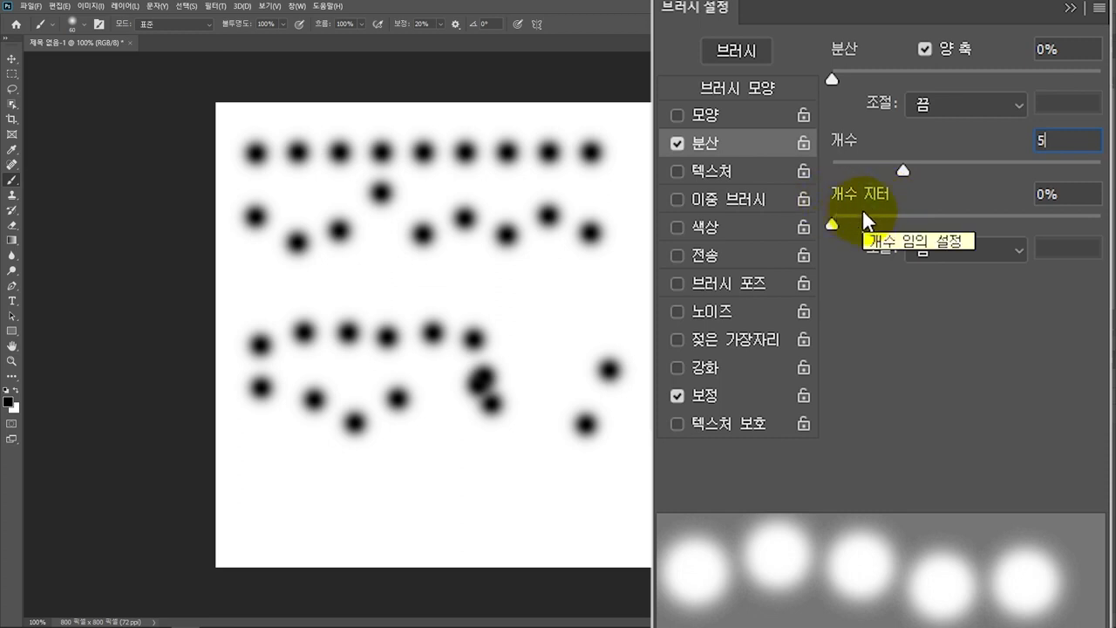
mouse_move(836, 228)
mouse_down()
mouse_move(990, 231)
mouse_move(834, 227)
mouse_up()
Paint a row of heavy dots across the lower canvas and another row beneath it with count jitter at 89%
click(253, 460)
click(294, 460)
drag(407, 460, 608, 459)
drag(834, 225, 1072, 225)
drag(257, 515, 643, 512)
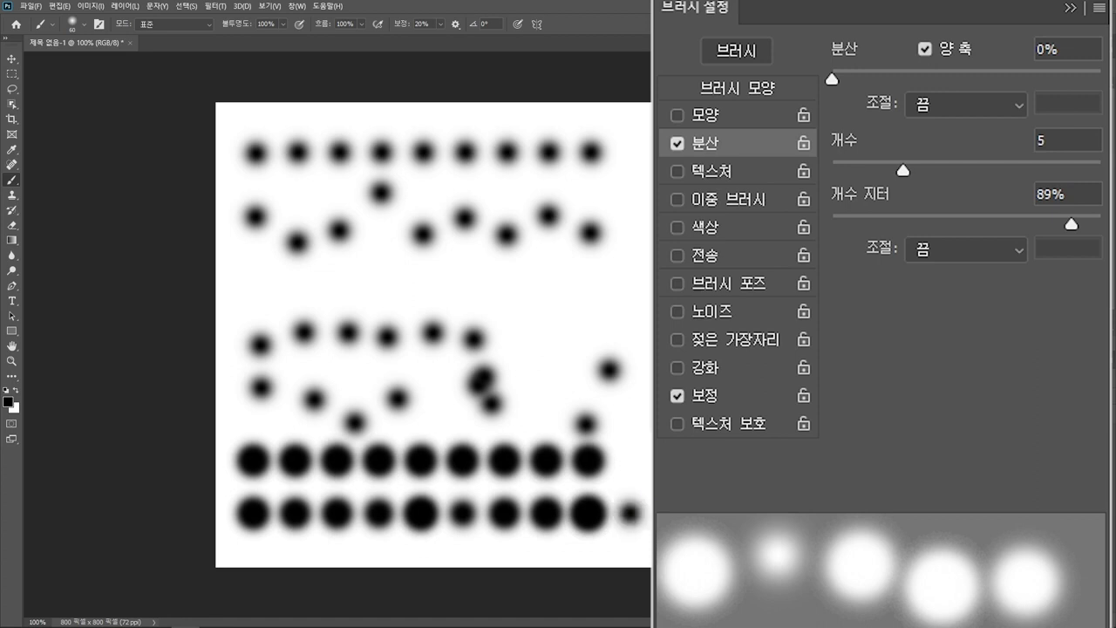
Raise the scatter to 874% and paint randomly scattered dots over the whole canvas
mouse_move(835, 80)
mouse_down()
mouse_move(894, 73)
mouse_move(881, 160)
mouse_up()
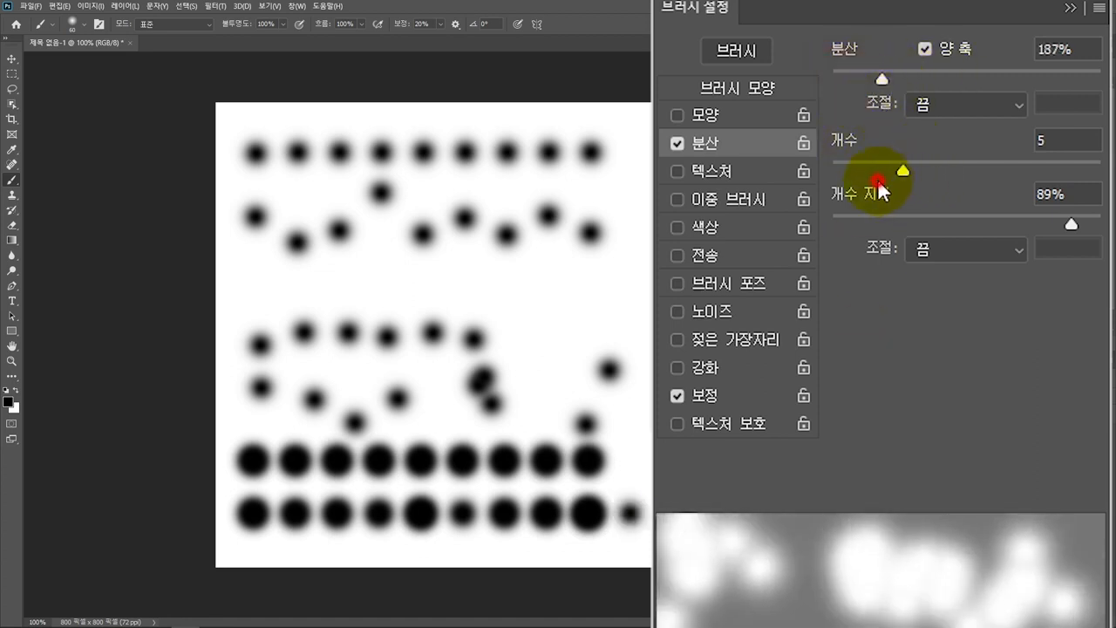
drag(881, 79, 1071, 81)
mouse_move(508, 231)
mouse_down()
mouse_move(349, 357)
mouse_move(613, 403)
mouse_move(592, 212)
mouse_up()
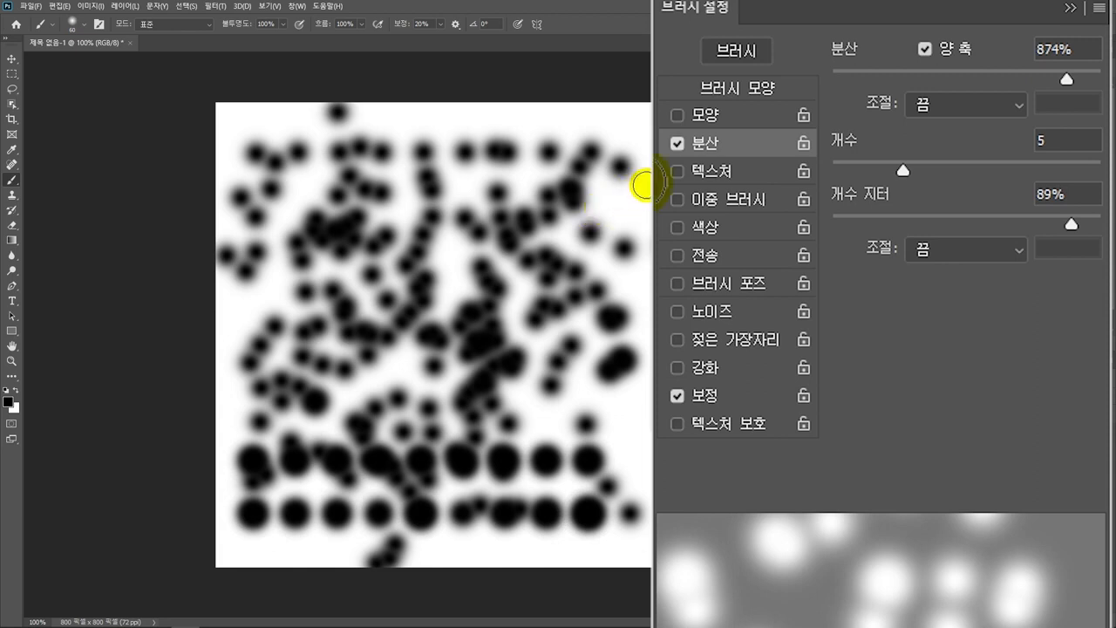
Turn off the brush's scattering, enable texture and load the Rock Patterns file from Photoshop's Presets > Patterns folder into the pattern picker
click(680, 142)
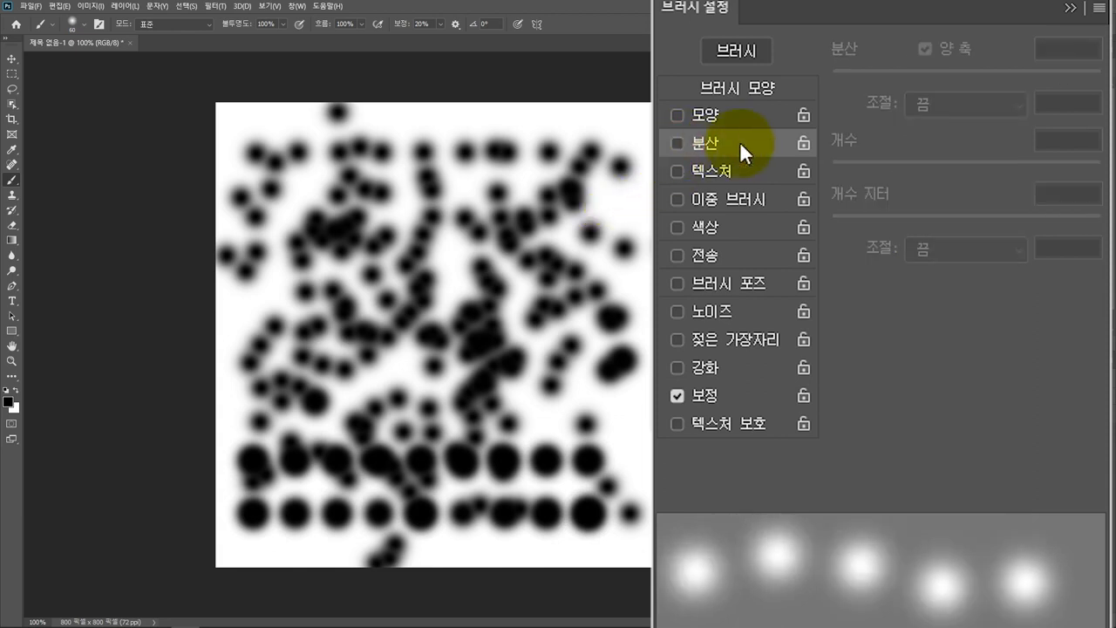
click(705, 171)
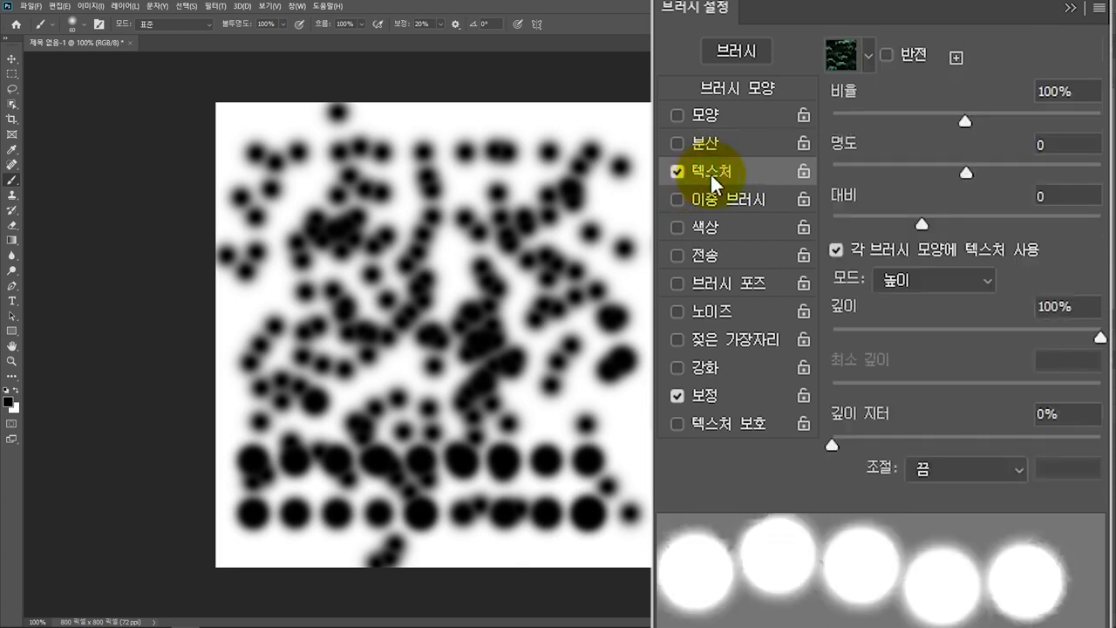
click(868, 56)
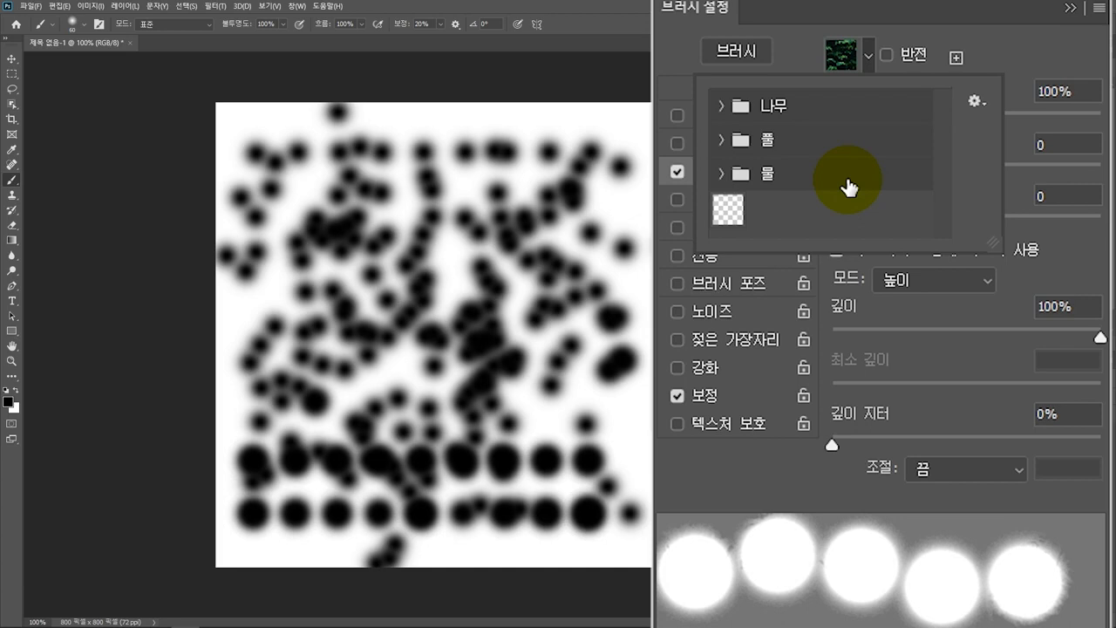
click(974, 102)
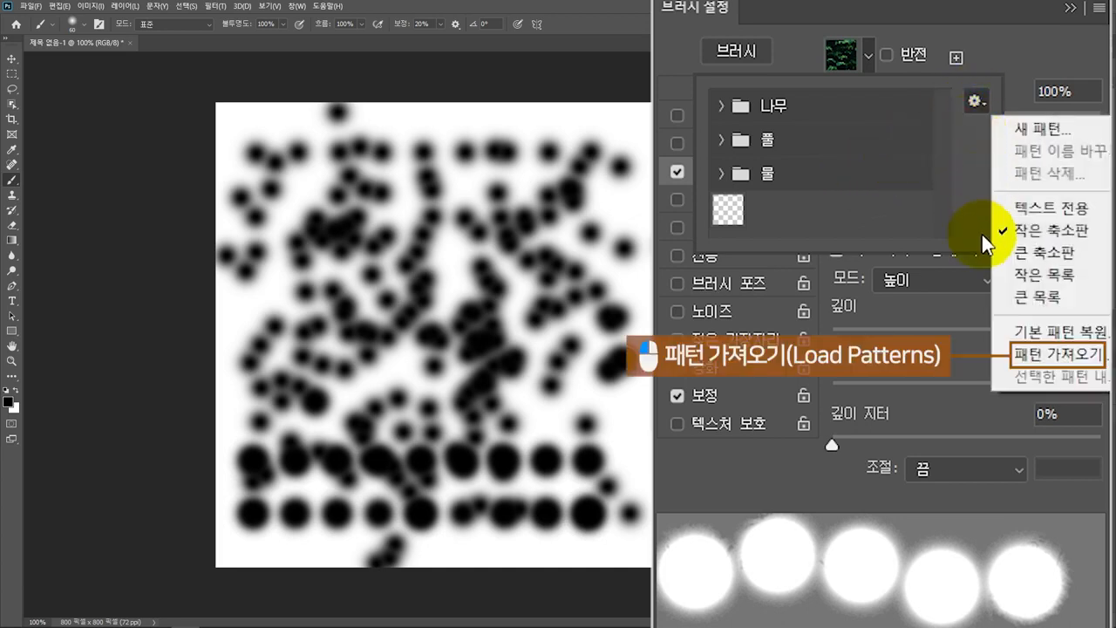
click(1108, 364)
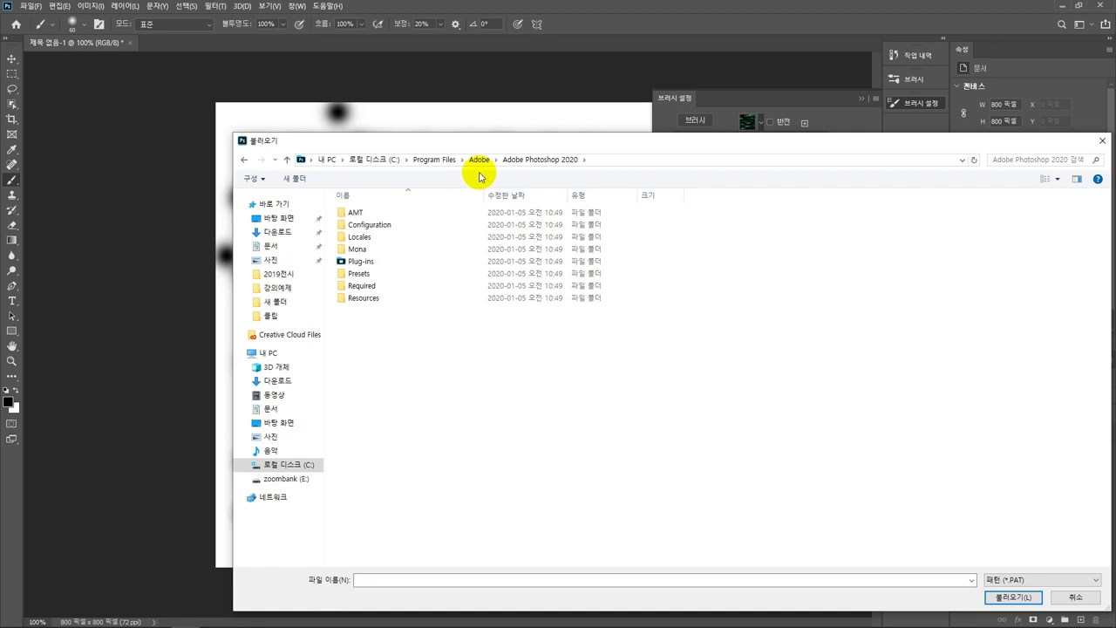
double_click(379, 274)
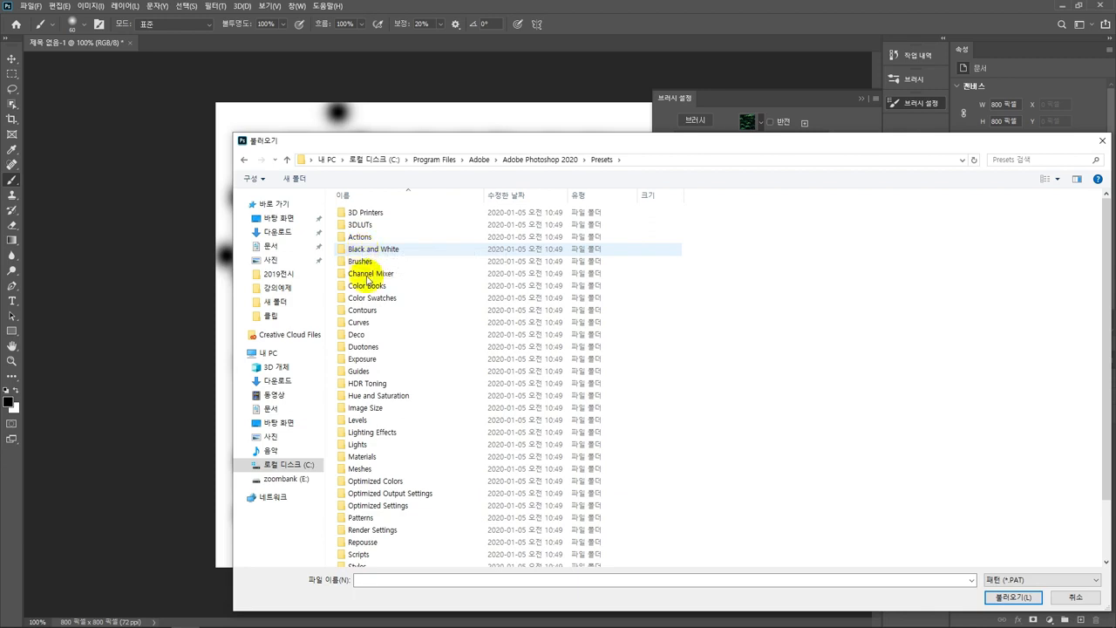
double_click(361, 518)
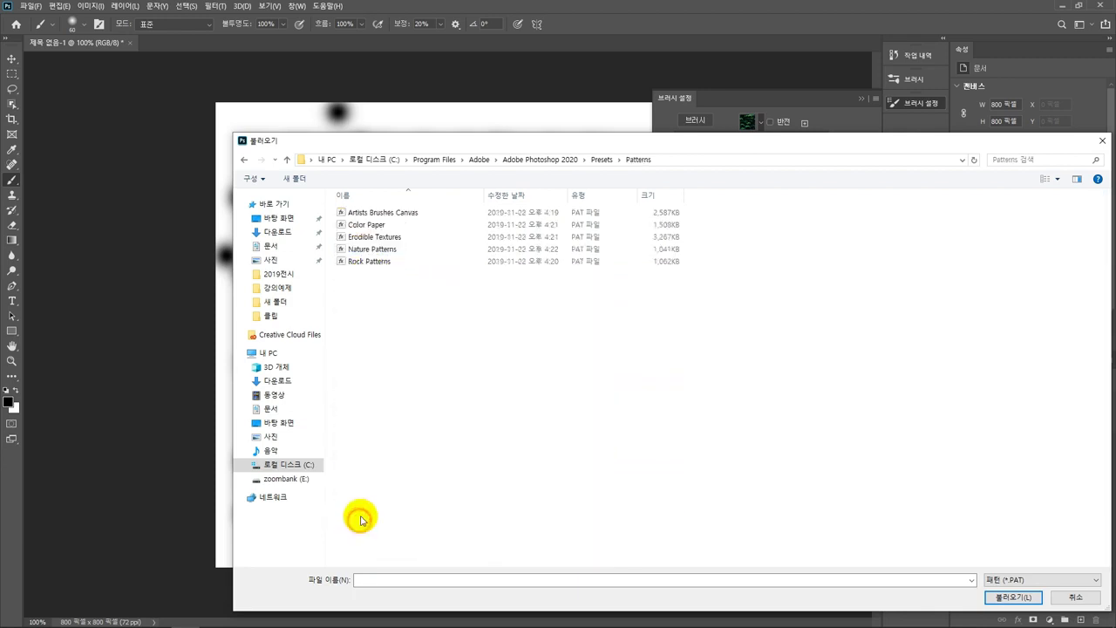
click(366, 263)
click(1023, 597)
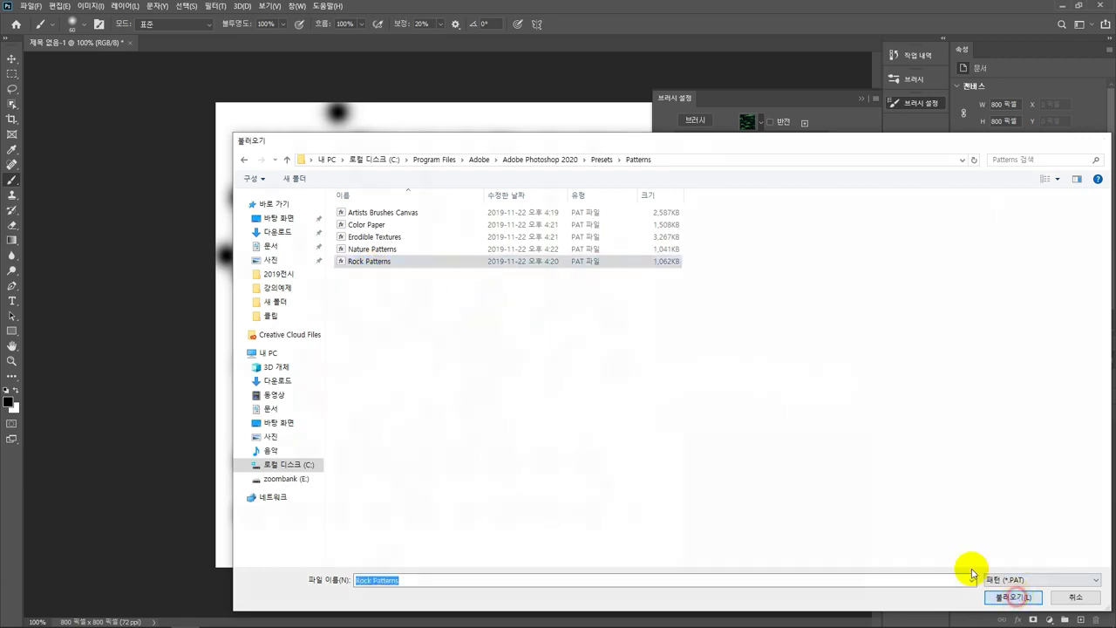
drag(946, 151, 945, 198)
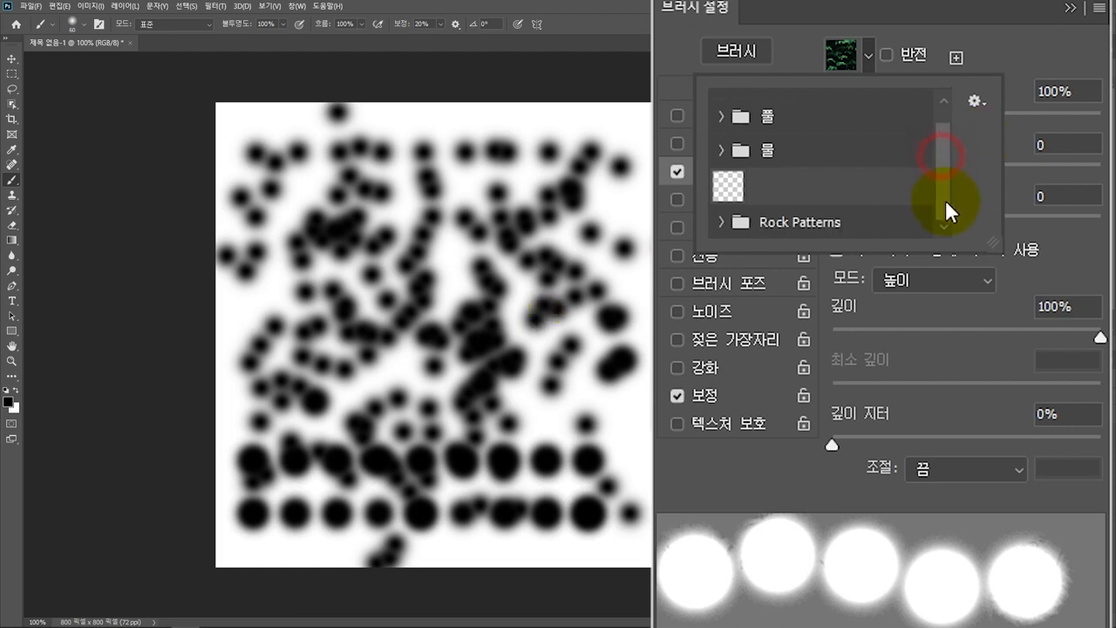
Load the Nature Patterns file into the brush texture's pattern picker
click(971, 101)
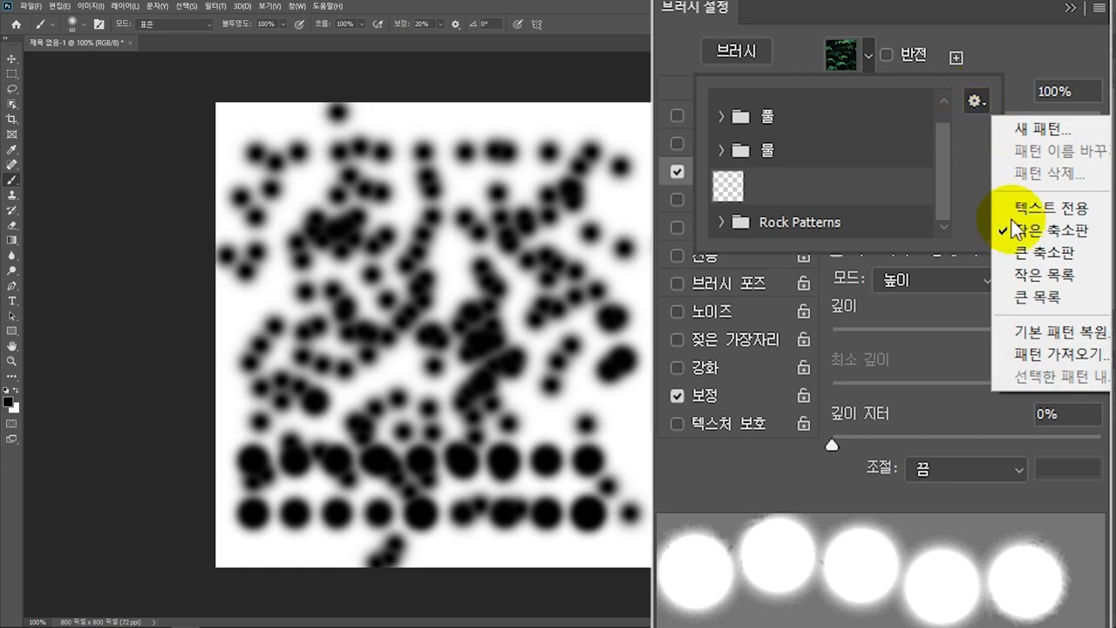
click(1043, 353)
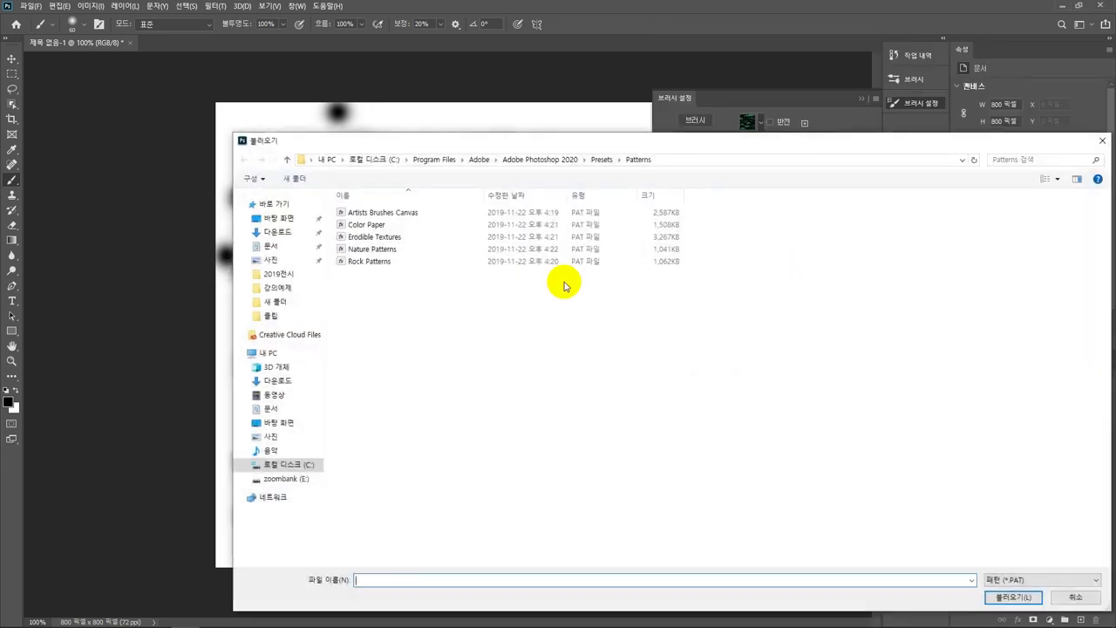
click(366, 252)
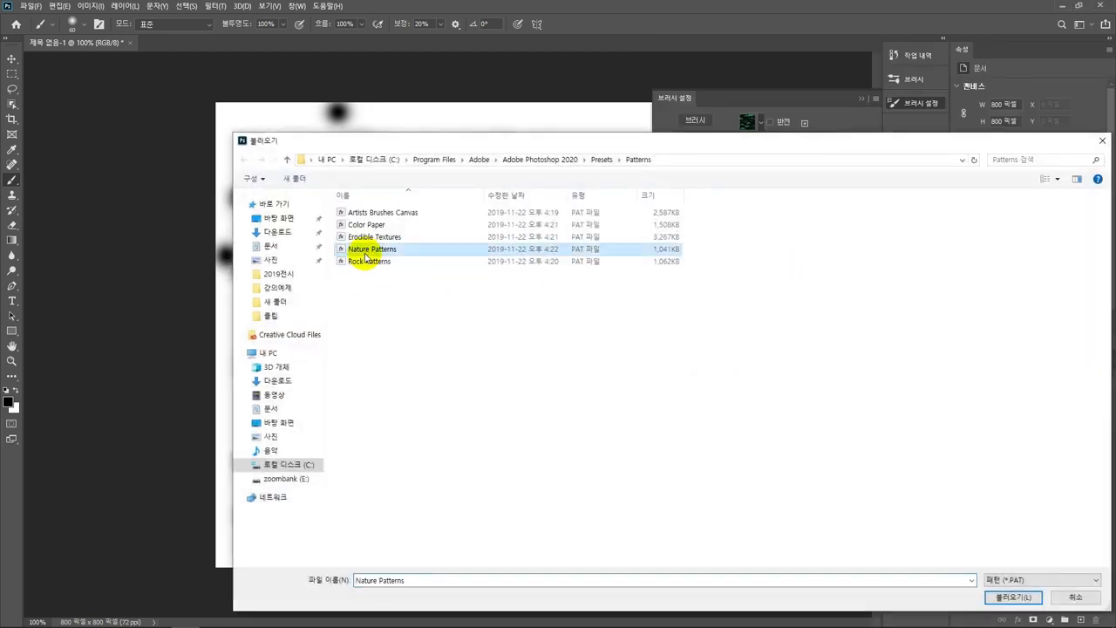
click(1010, 598)
click(946, 209)
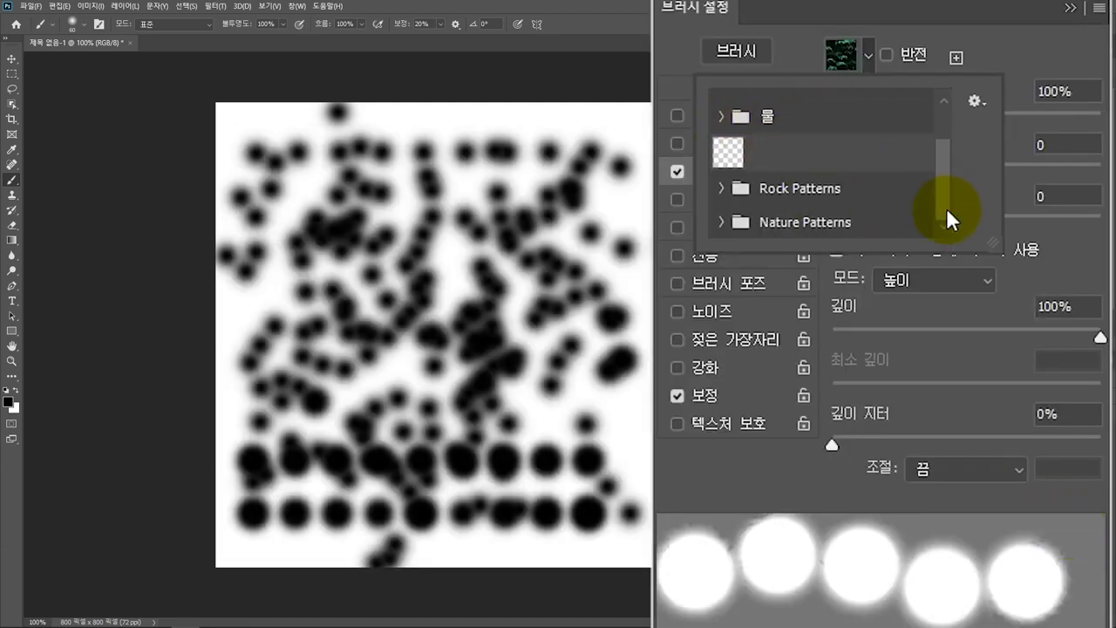
Choose the white speckled pattern from Rock Patterns as the brush texture, with the mode set to Height (높이)
click(721, 189)
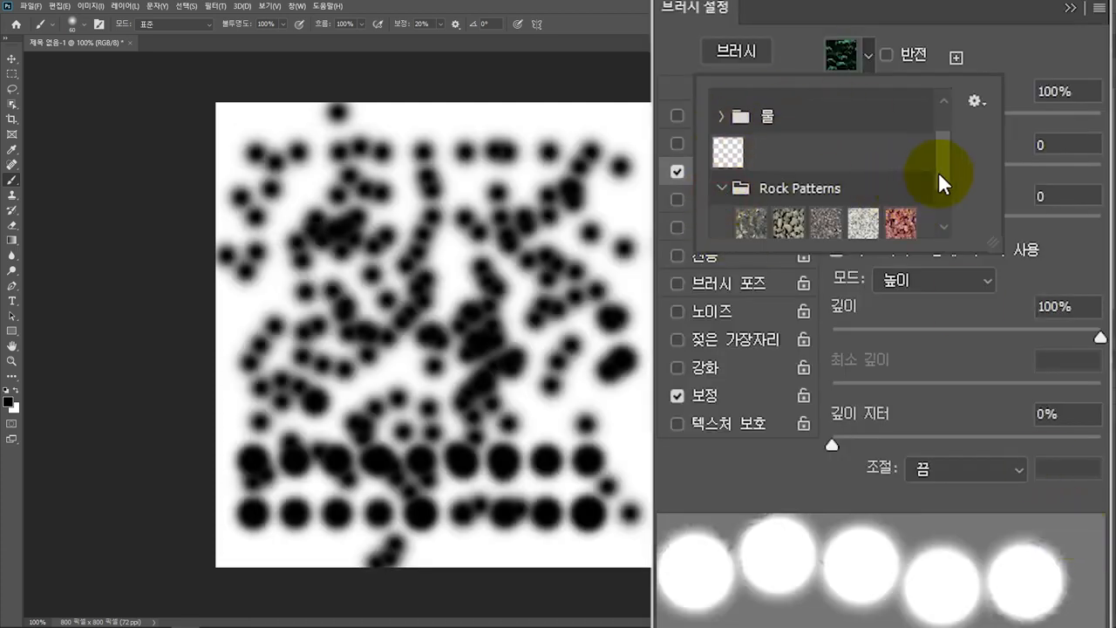
click(943, 188)
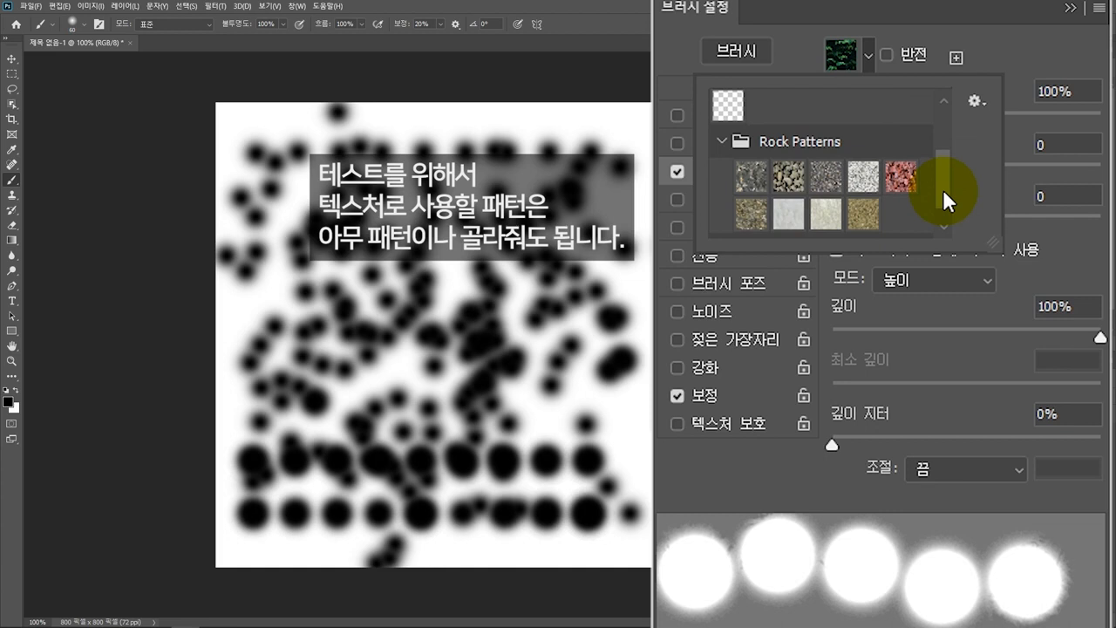
click(868, 179)
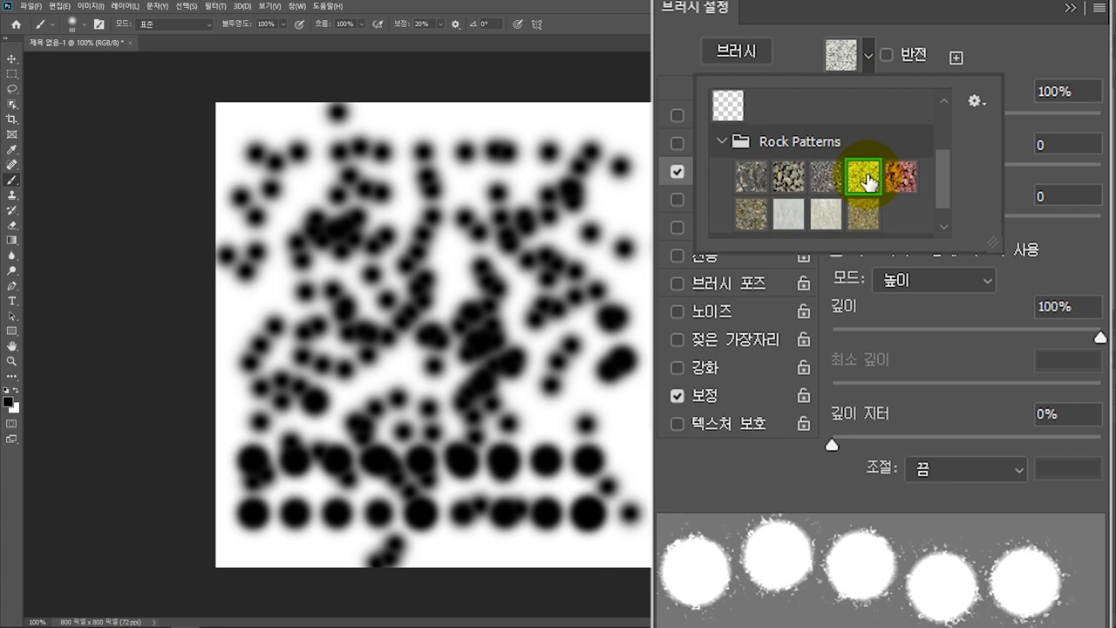
click(869, 182)
click(914, 305)
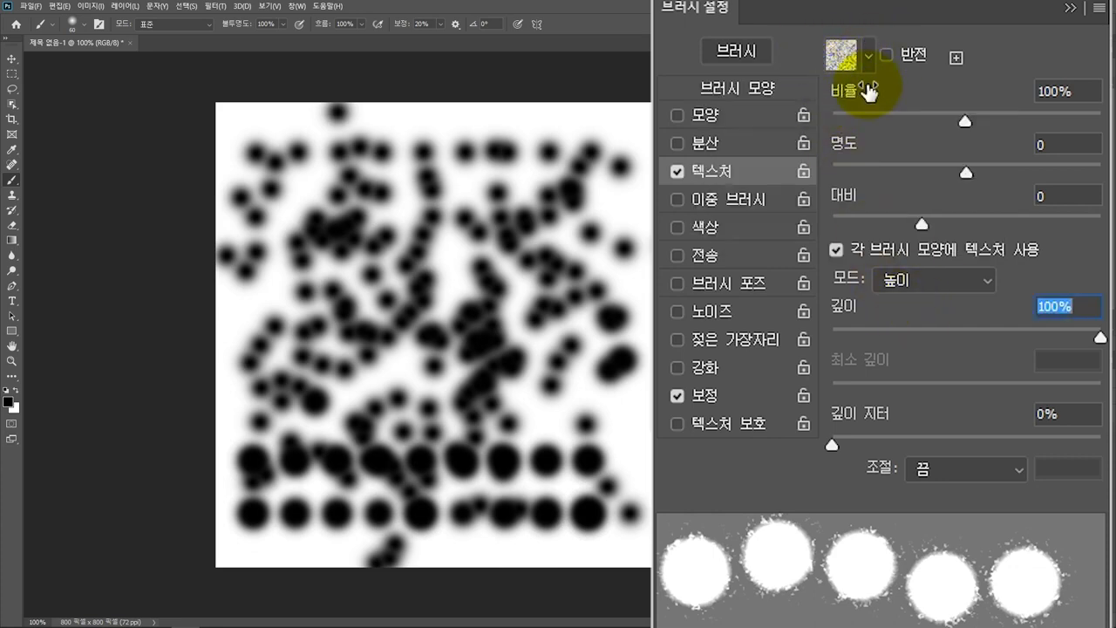
click(929, 283)
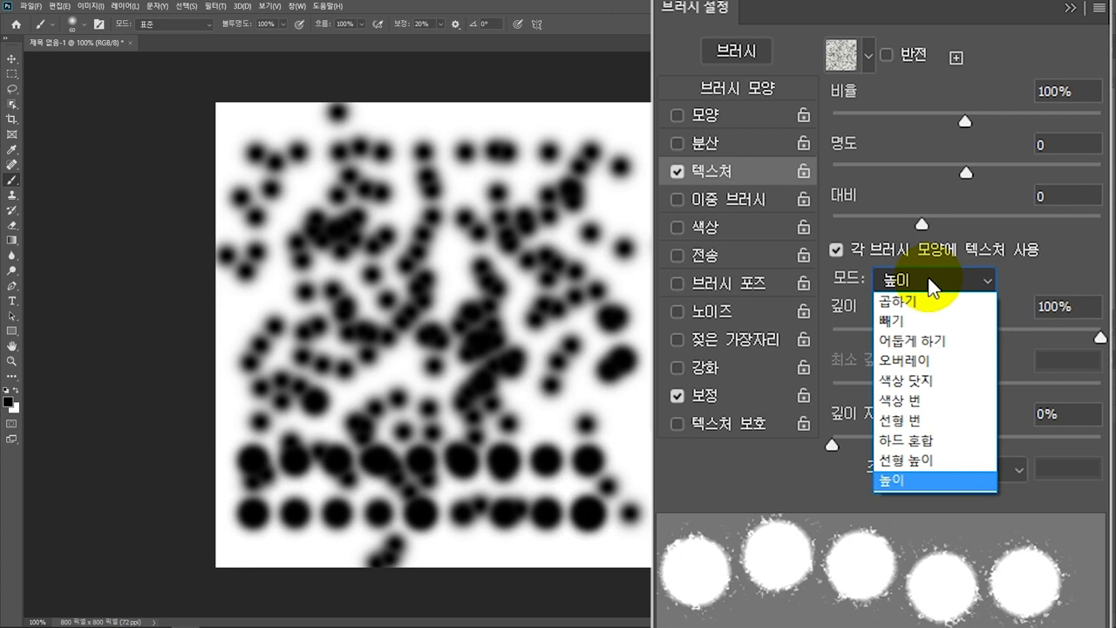
click(930, 480)
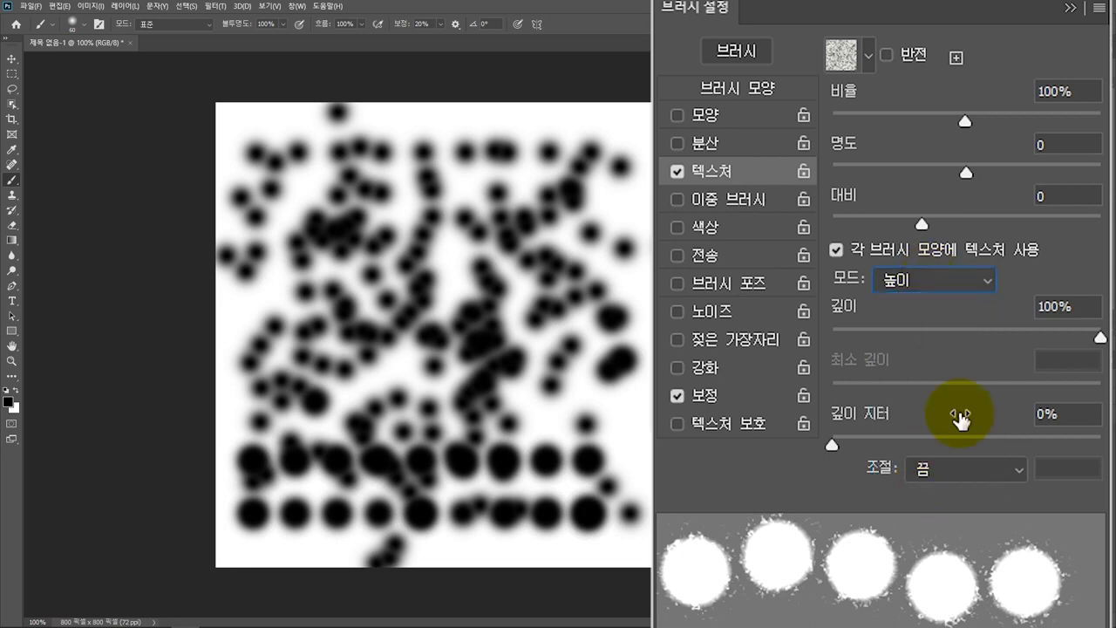
Lower the texture depth to 14% and revert the canvas to its blank state through the history
mouse_move(1101, 338)
mouse_down()
mouse_move(935, 340)
mouse_move(1096, 336)
mouse_move(977, 338)
mouse_up()
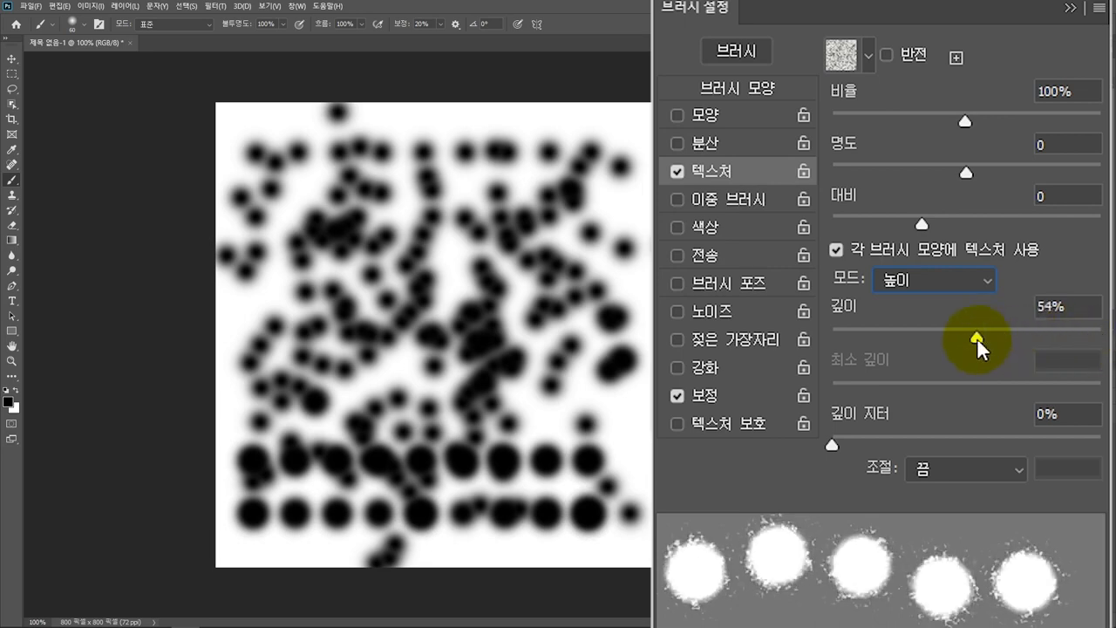
drag(977, 338, 870, 330)
click(907, 55)
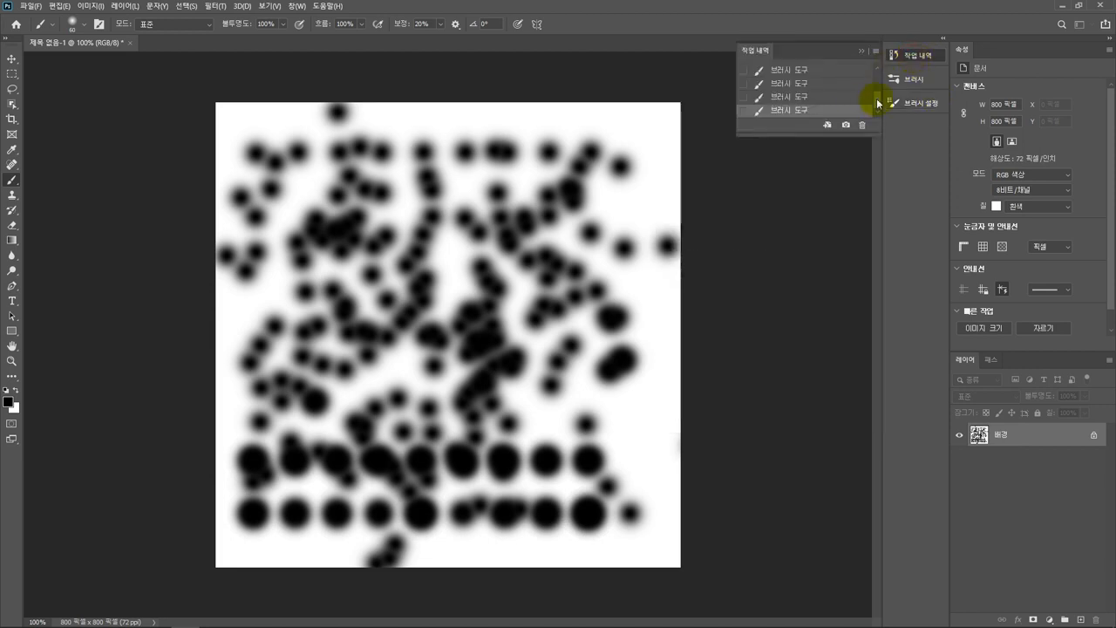
click(838, 76)
click(907, 103)
Paint a row of textured dots across the upper canvas and a second row beneath it with texture depth at 55%
click(252, 160)
drag(316, 161, 605, 164)
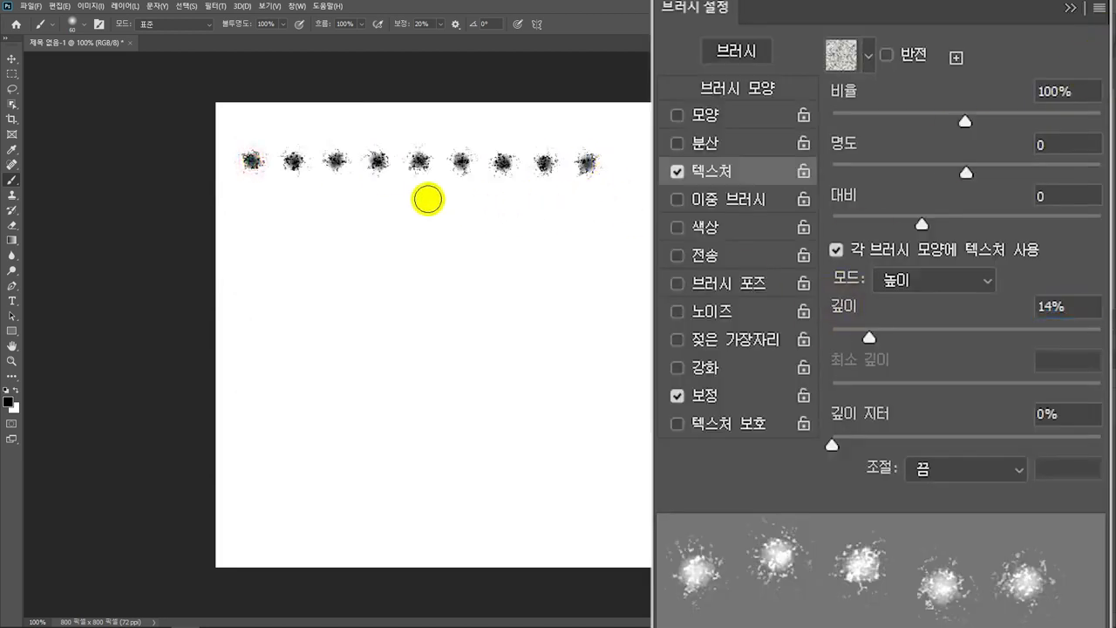
drag(870, 338, 980, 337)
drag(257, 211, 592, 211)
Set the texture mode to Multiply (곱하기) and the depth to 66%, and paint a third row of dots
click(904, 281)
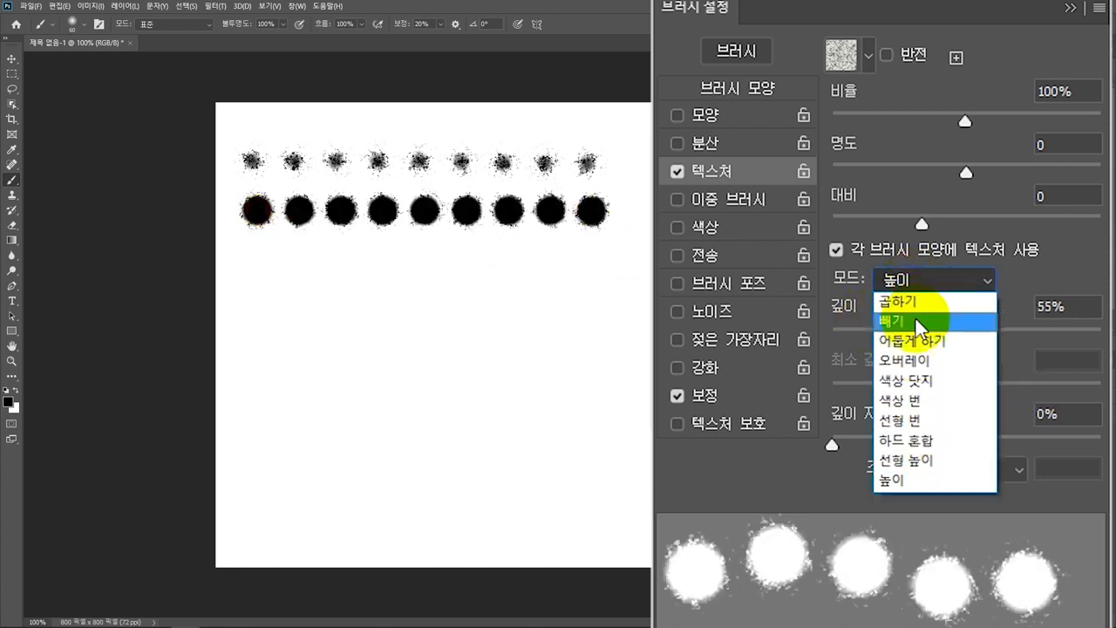
click(912, 301)
mouse_move(989, 342)
mouse_down()
mouse_move(1066, 351)
mouse_move(992, 354)
mouse_up()
drag(262, 278, 537, 277)
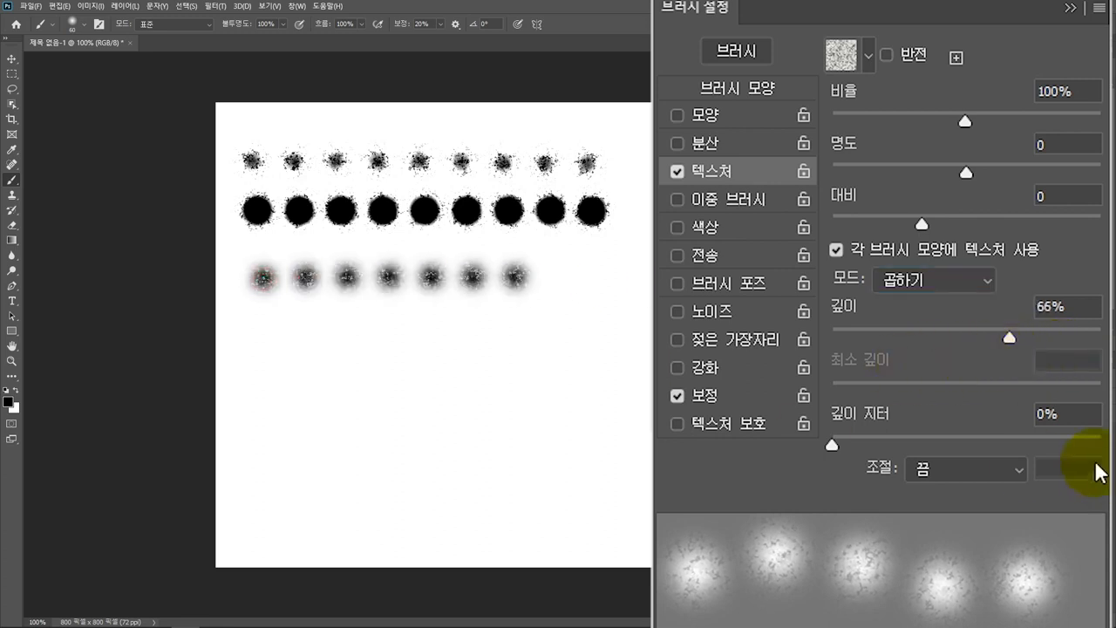
Set the texture mode to Subtract (빼기) and the depth to 29%, and paint a fourth row of dots
click(936, 277)
click(930, 324)
drag(1008, 338, 906, 367)
drag(266, 333, 524, 333)
Set the texture mode to Height (높이), try brush hardness at 100% and 0%, and paint a fifth row of dots at 0%
click(934, 289)
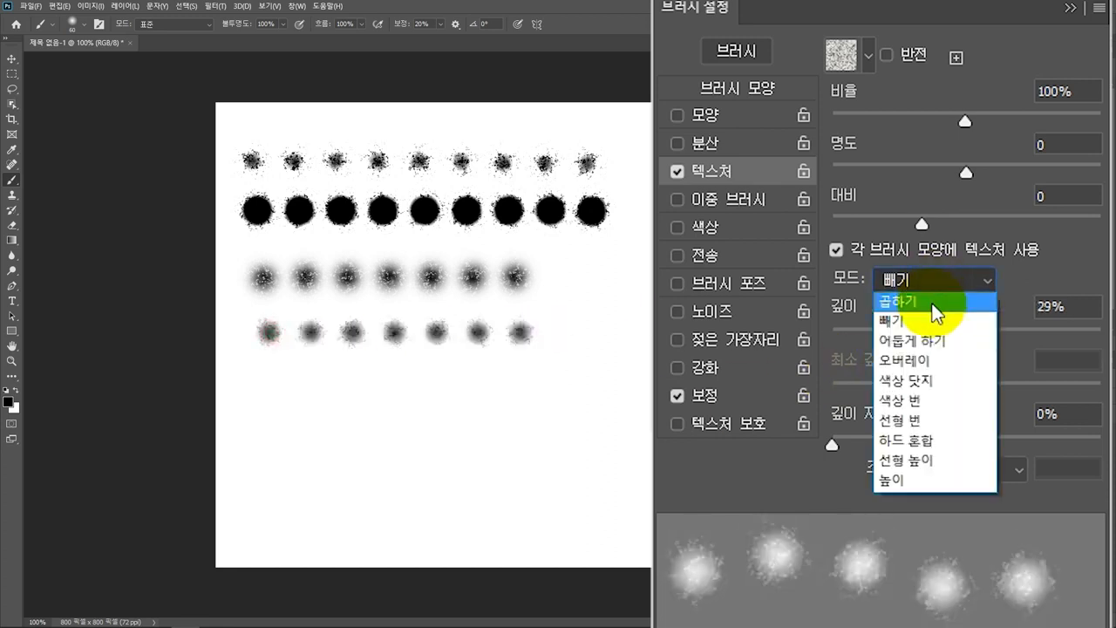
click(918, 478)
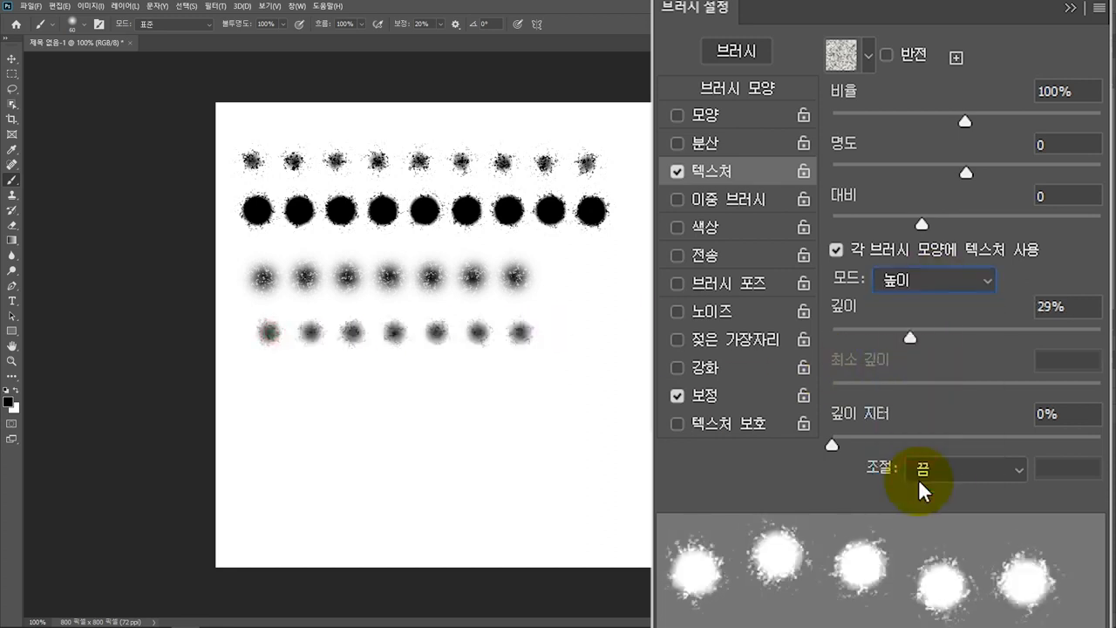
click(757, 91)
drag(834, 387, 1105, 394)
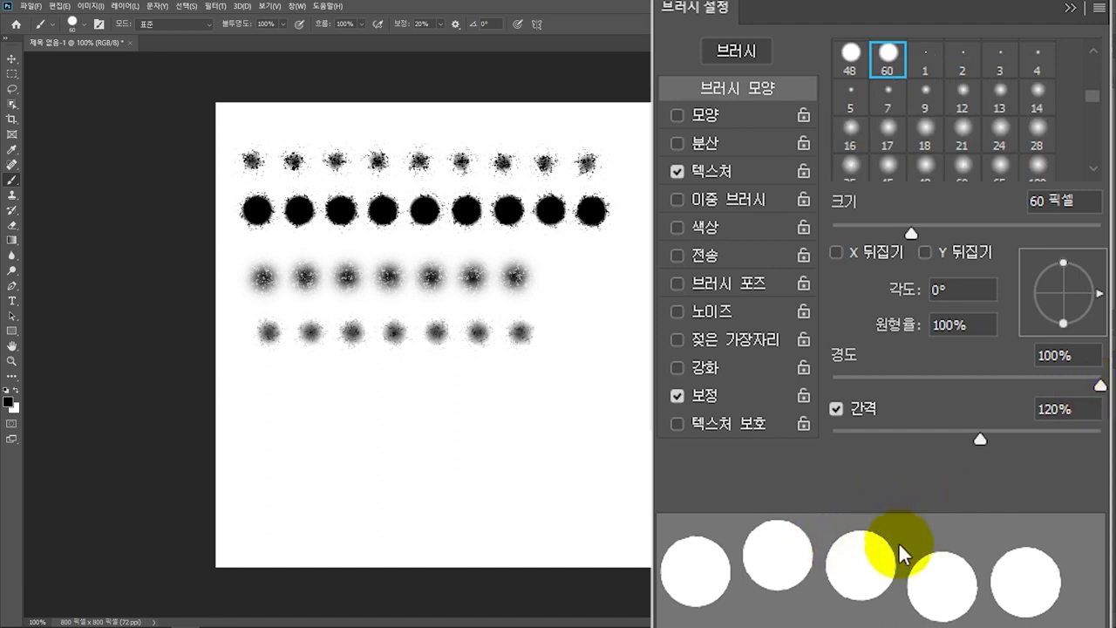
mouse_move(1101, 384)
mouse_down()
mouse_move(861, 385)
mouse_move(805, 366)
mouse_up()
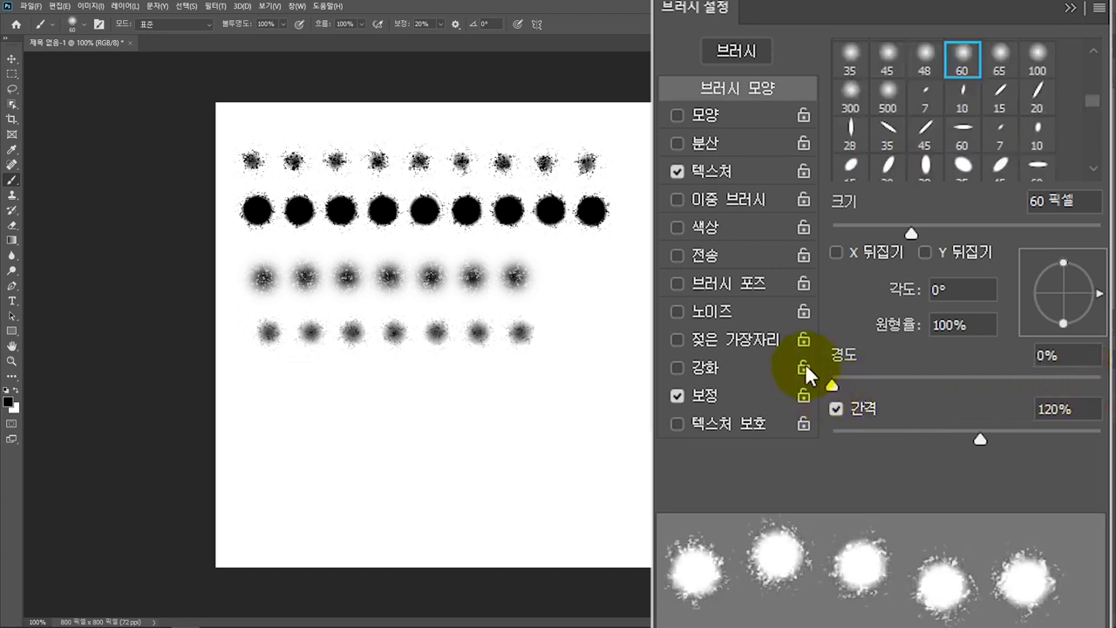
click(714, 173)
drag(261, 379, 571, 377)
Enable shape dynamics for the textured brush with a minimum diameter of 28% and an angle jitter of 0%
click(754, 88)
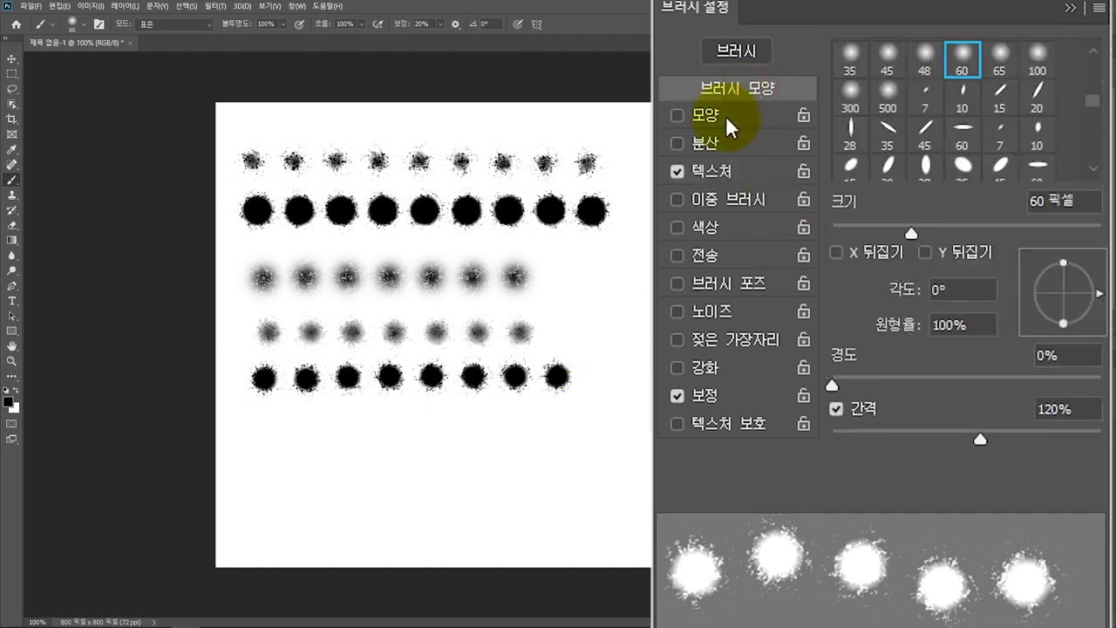
click(724, 115)
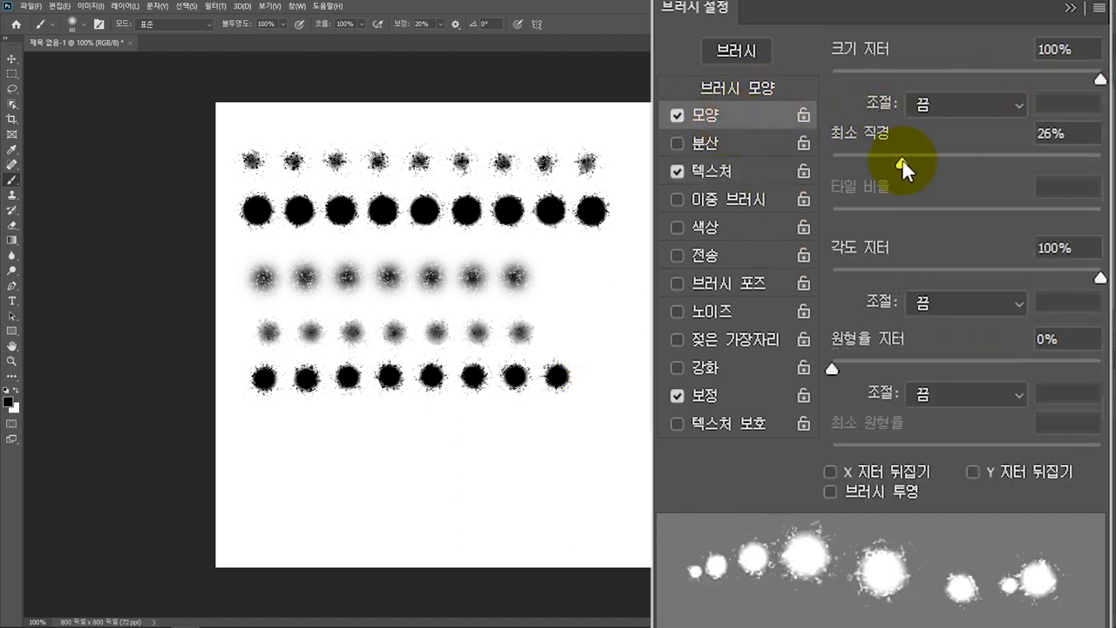
mouse_move(902, 163)
mouse_down()
mouse_move(873, 165)
mouse_move(907, 165)
mouse_up()
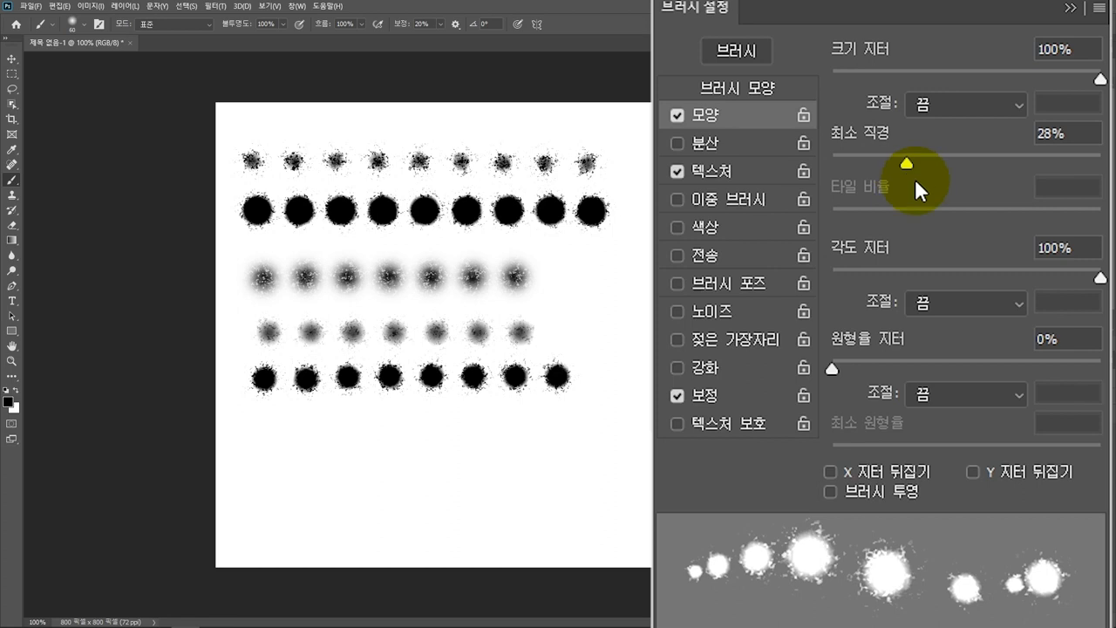
drag(1097, 277, 797, 276)
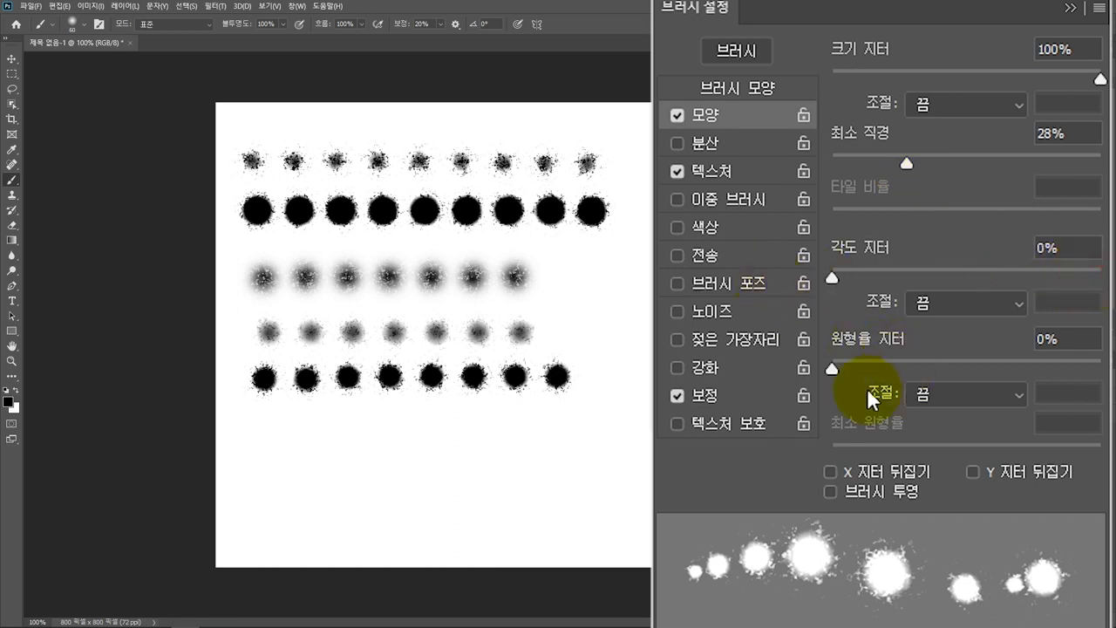
Enable scattering at 770% with count 1 and count jitter 0%, and paint scattered textured dots of varying size over the canvas
click(741, 145)
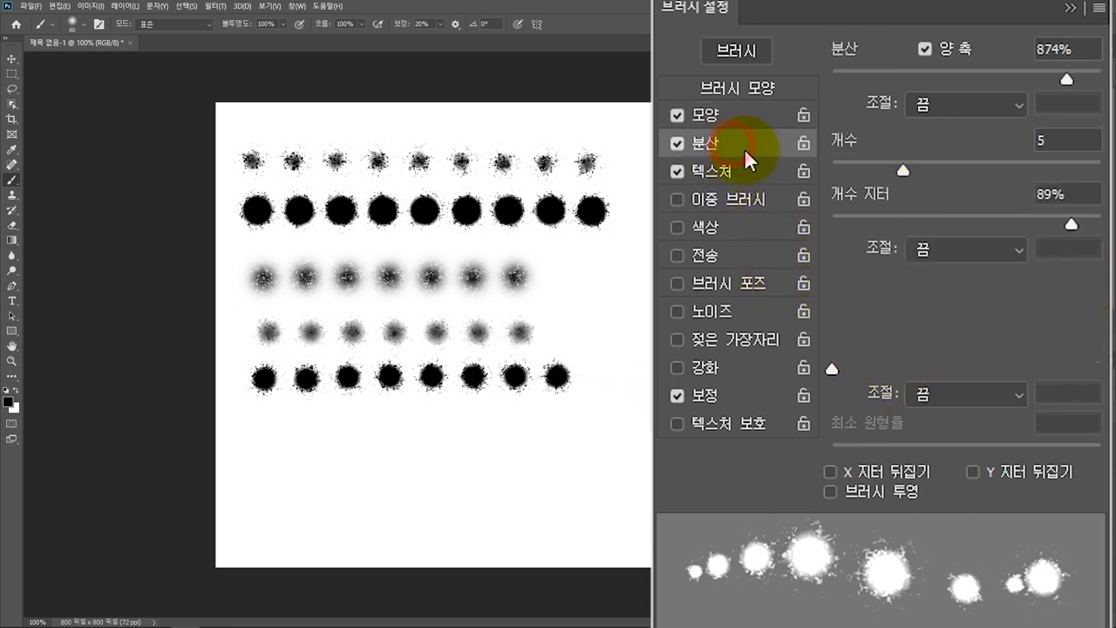
drag(903, 170, 816, 174)
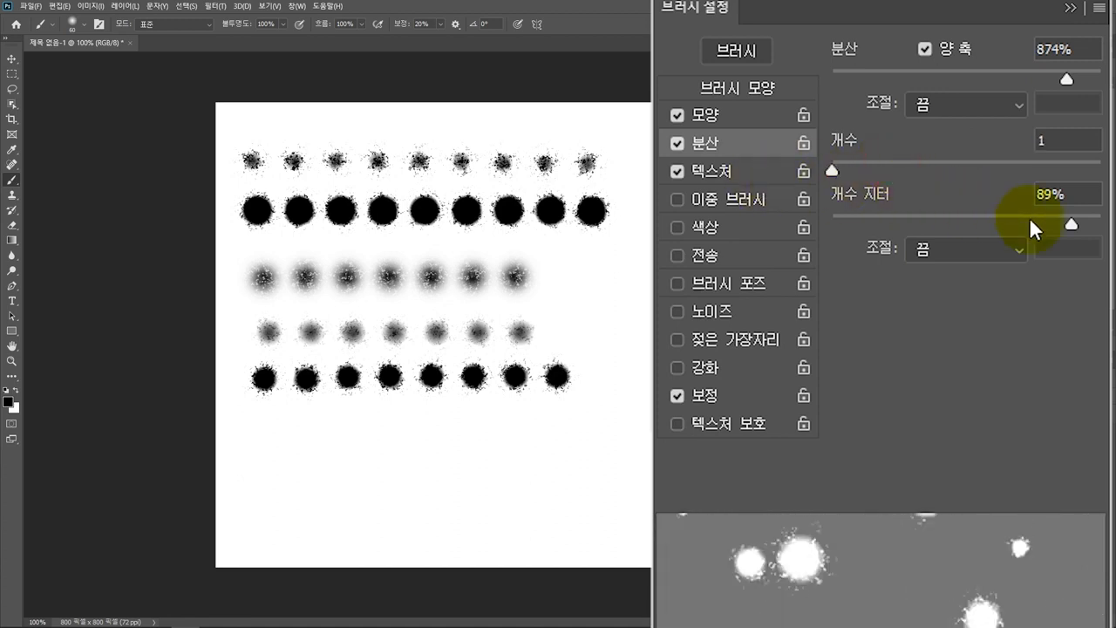
drag(1045, 221, 867, 214)
mouse_move(1042, 100)
mouse_down()
mouse_move(959, 105)
mouse_move(1039, 96)
mouse_up()
mouse_move(325, 480)
mouse_down()
mouse_move(414, 458)
mouse_move(481, 467)
mouse_move(548, 428)
mouse_move(608, 352)
mouse_move(574, 292)
mouse_move(329, 247)
mouse_move(316, 199)
mouse_move(374, 153)
mouse_move(597, 119)
mouse_up()
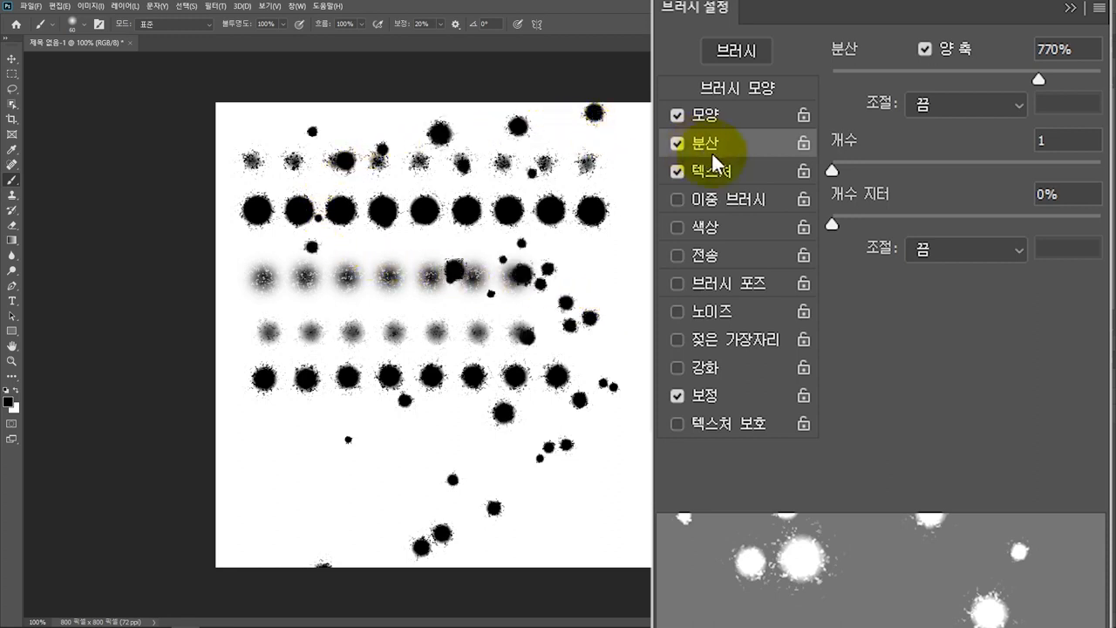
Set the brush texture's scale to 123%, brightness to 43 and contrast to -6
click(742, 170)
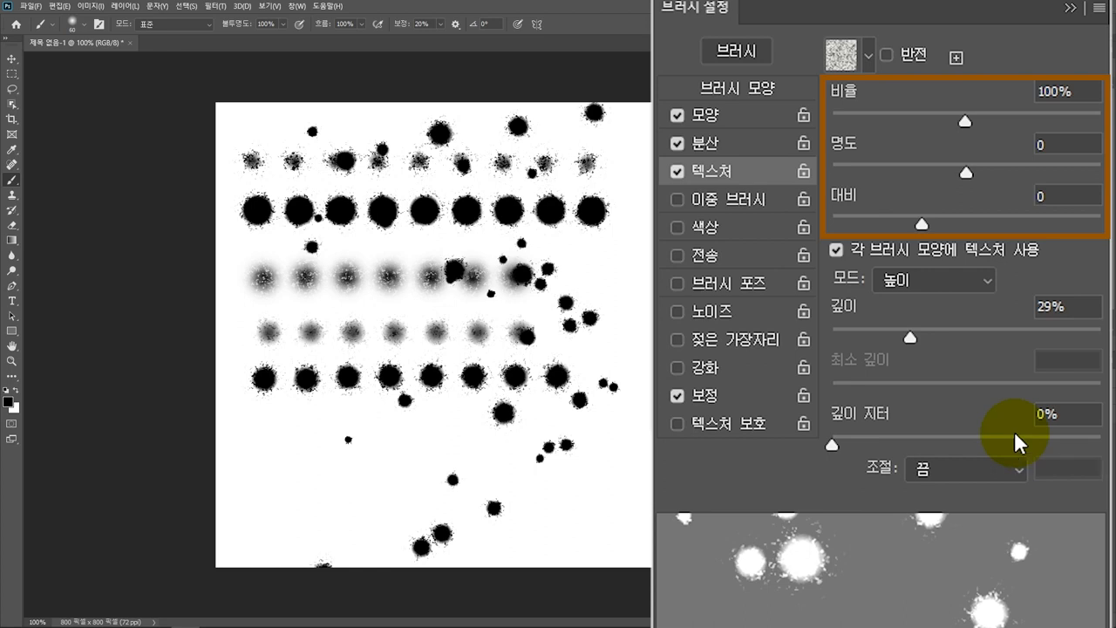
mouse_move(966, 123)
mouse_down()
mouse_move(890, 128)
mouse_move(981, 120)
mouse_up()
drag(966, 172, 1004, 191)
mouse_move(922, 224)
mouse_down()
mouse_move(1009, 224)
mouse_move(910, 224)
mouse_up()
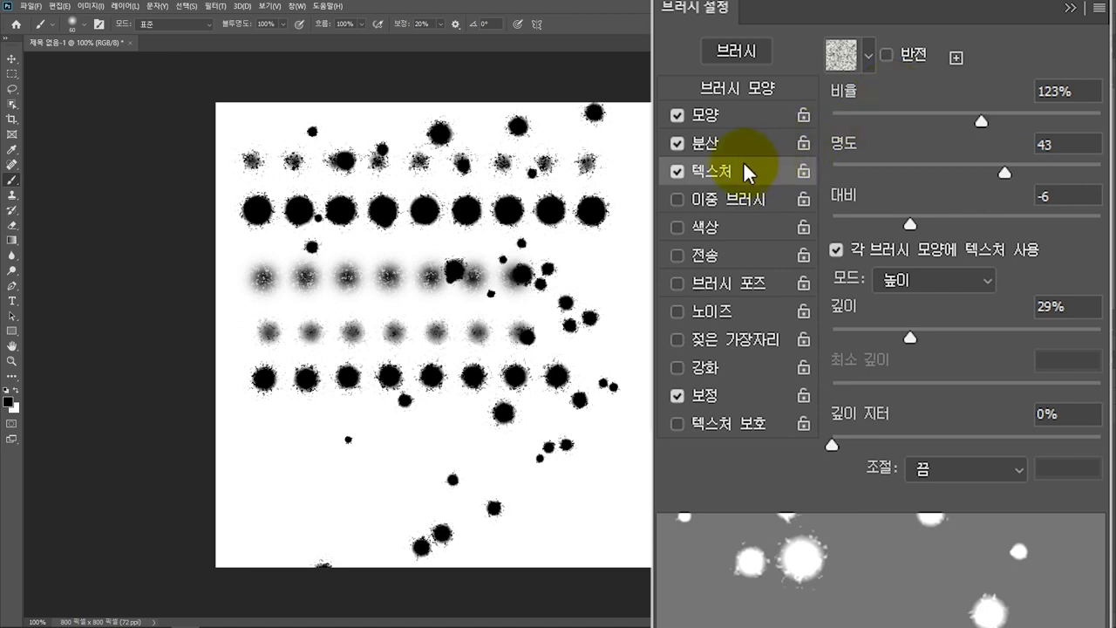
Turn off texture, scattering and shape dynamics, and enable the dual brush (이중 브러시)
click(677, 172)
click(677, 143)
click(676, 114)
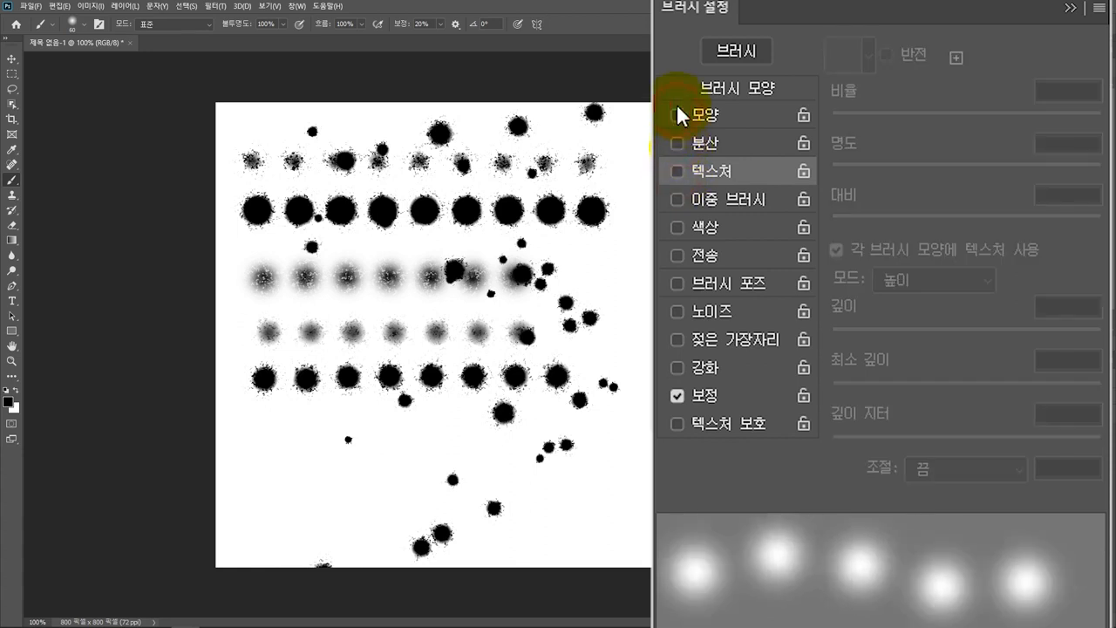
click(733, 195)
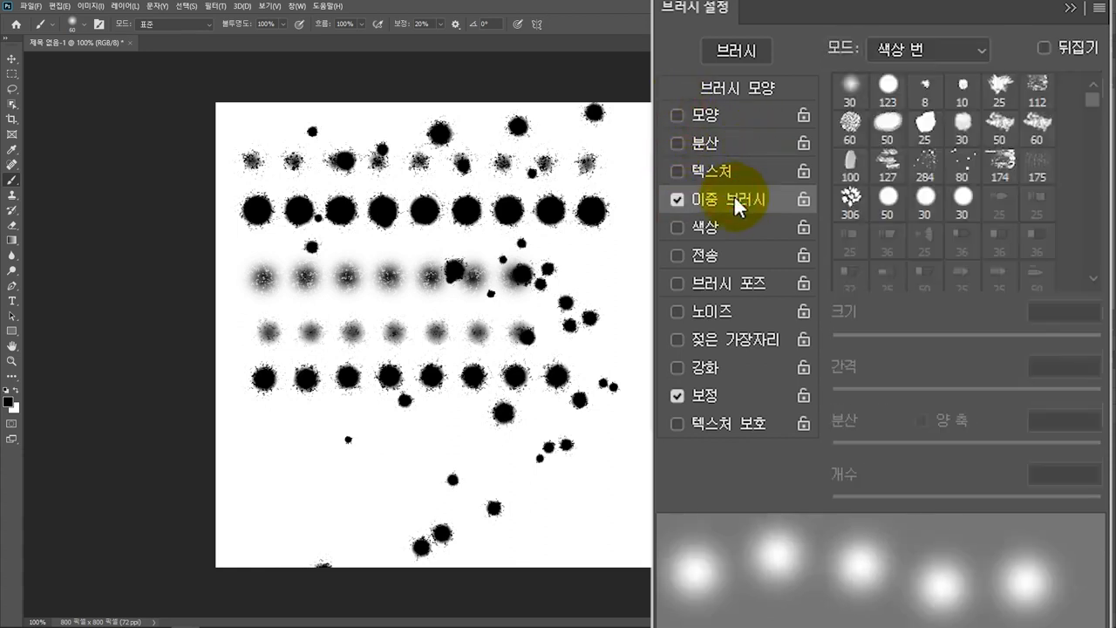
Revert the document to its blank state through the history and paint a row of soft black dots near the canvas top
click(907, 56)
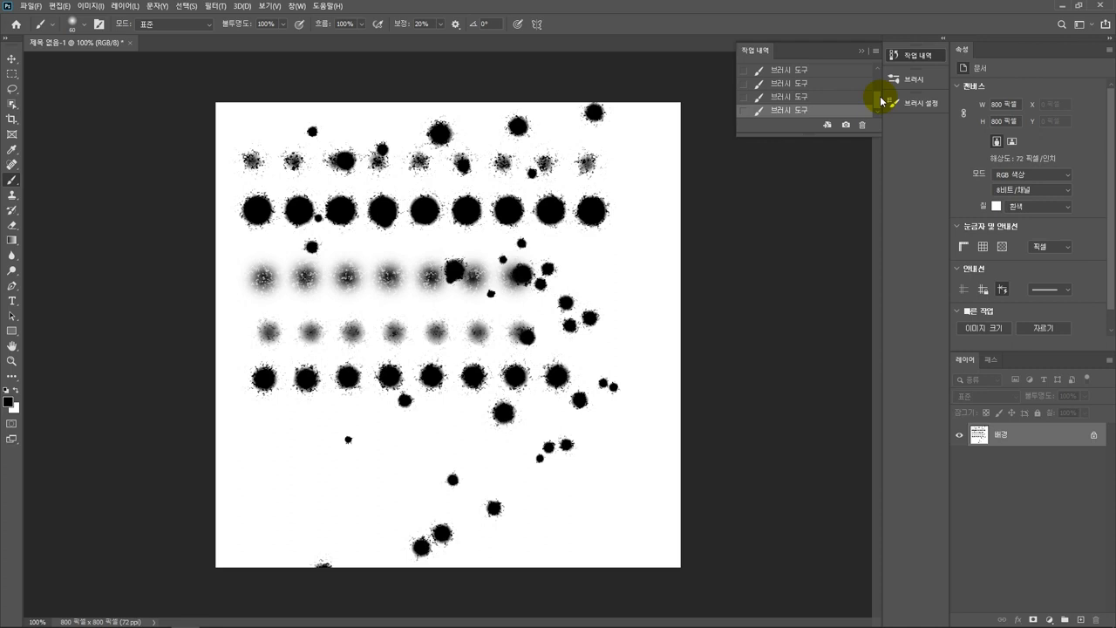
drag(878, 101, 878, 75)
click(843, 75)
click(909, 102)
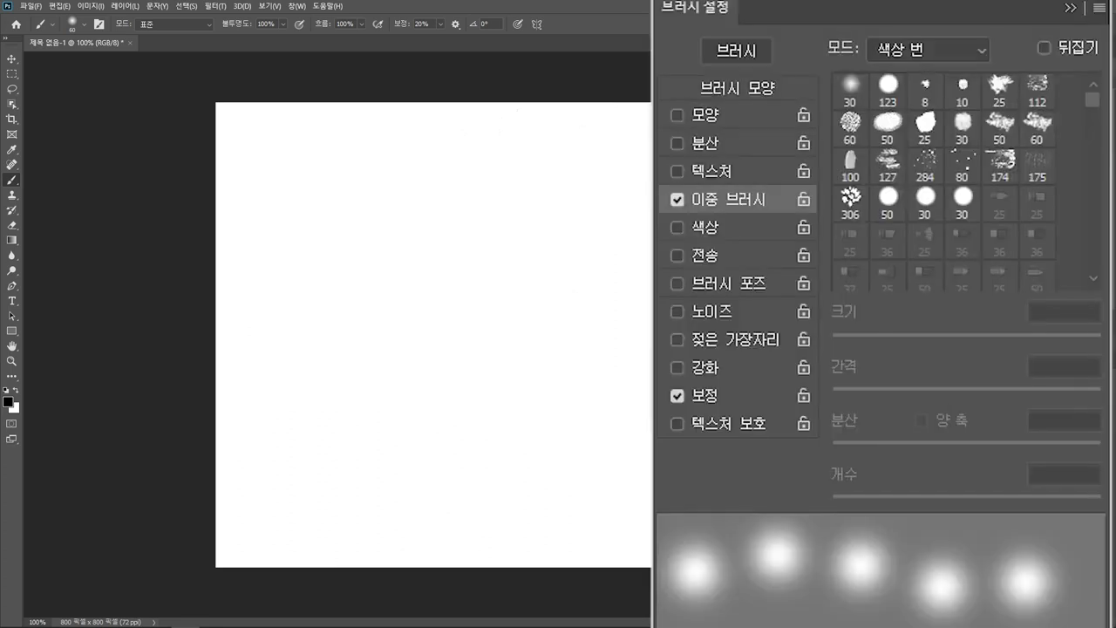
mouse_move(310, 109)
mouse_down()
mouse_move(253, 173)
mouse_move(614, 170)
mouse_up()
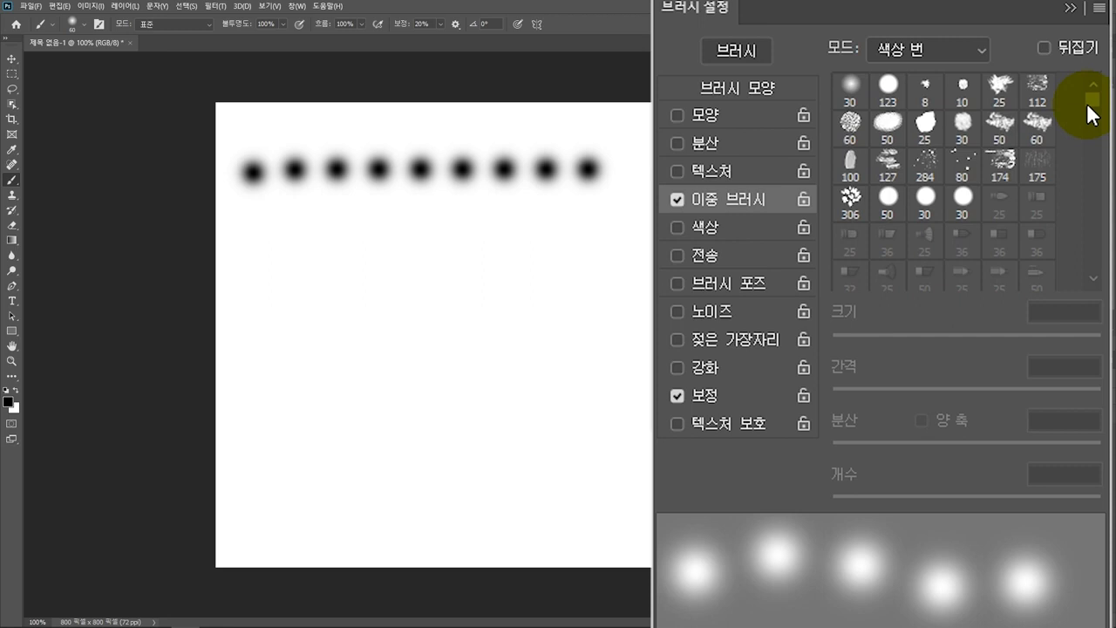
Choose the 29-pixel butterfly tip as the dual brush and paint a second row below the soft dots
drag(1090, 104, 1086, 234)
click(923, 209)
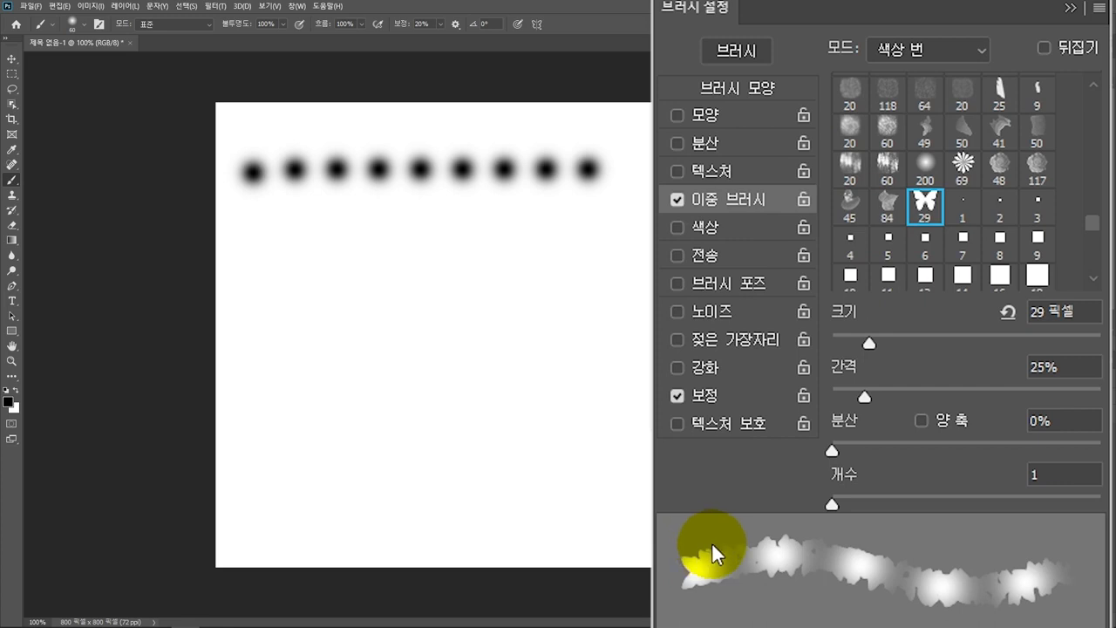
drag(253, 221, 586, 224)
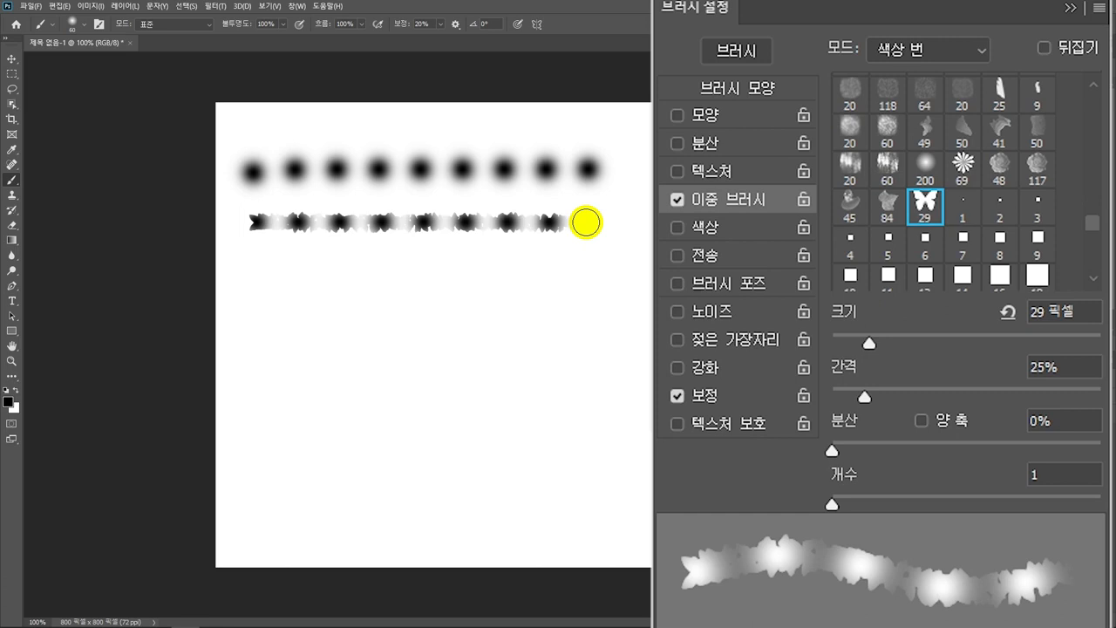
Try the dual brush modes Darken (어둡게 하기), Linear Height (선형 높이) and Overlay (오버레이), and settle on Multiply (곱하기)
click(928, 51)
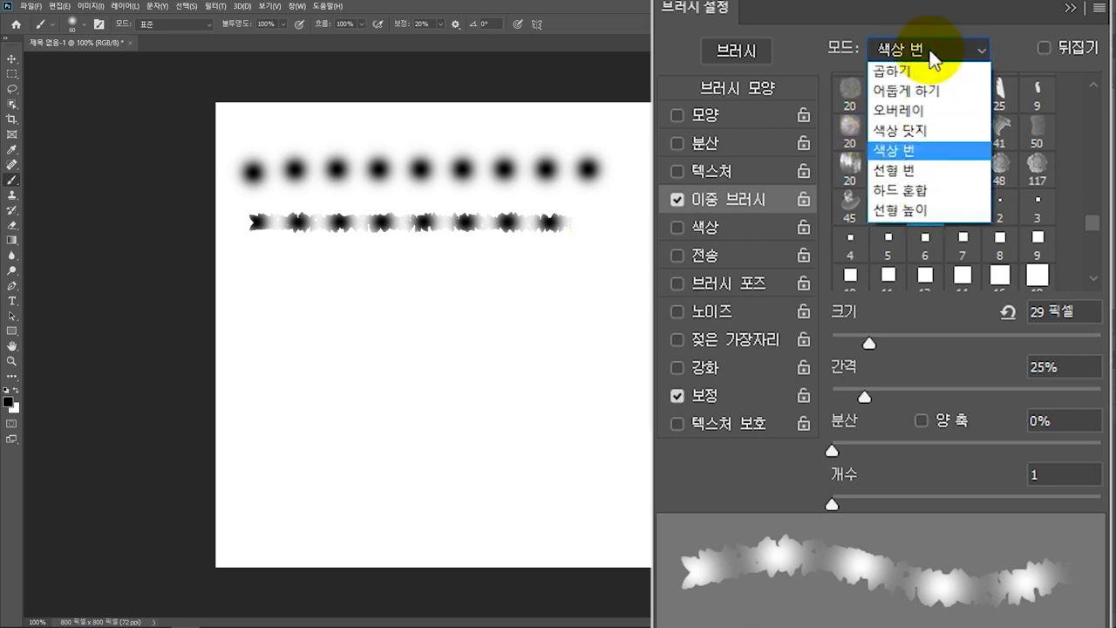
click(923, 75)
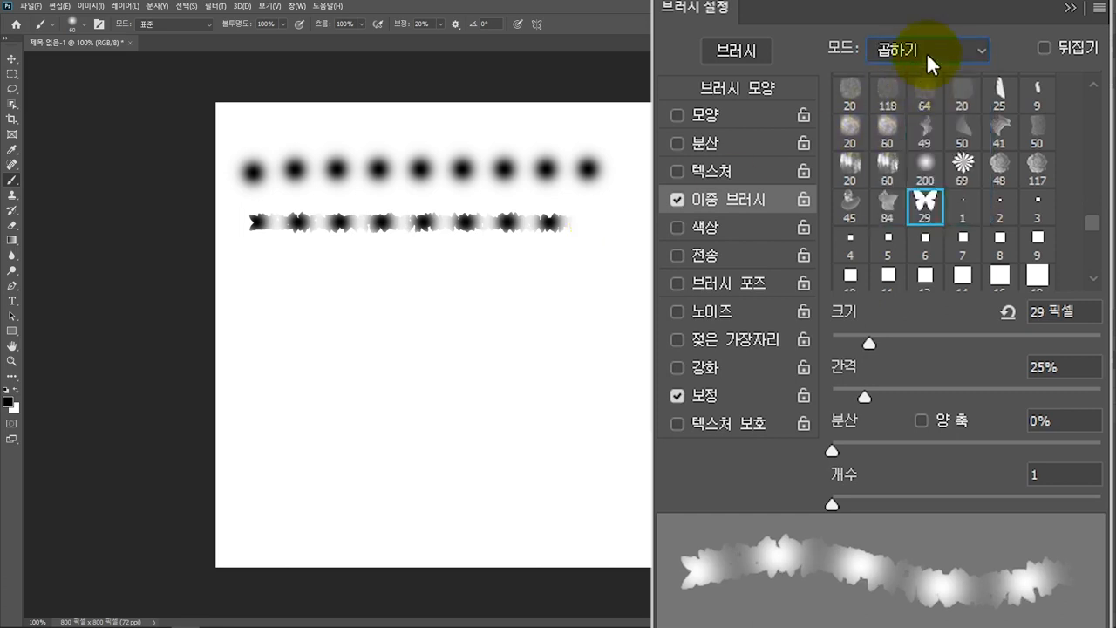
click(928, 52)
click(927, 90)
click(928, 50)
click(920, 210)
click(936, 52)
click(921, 105)
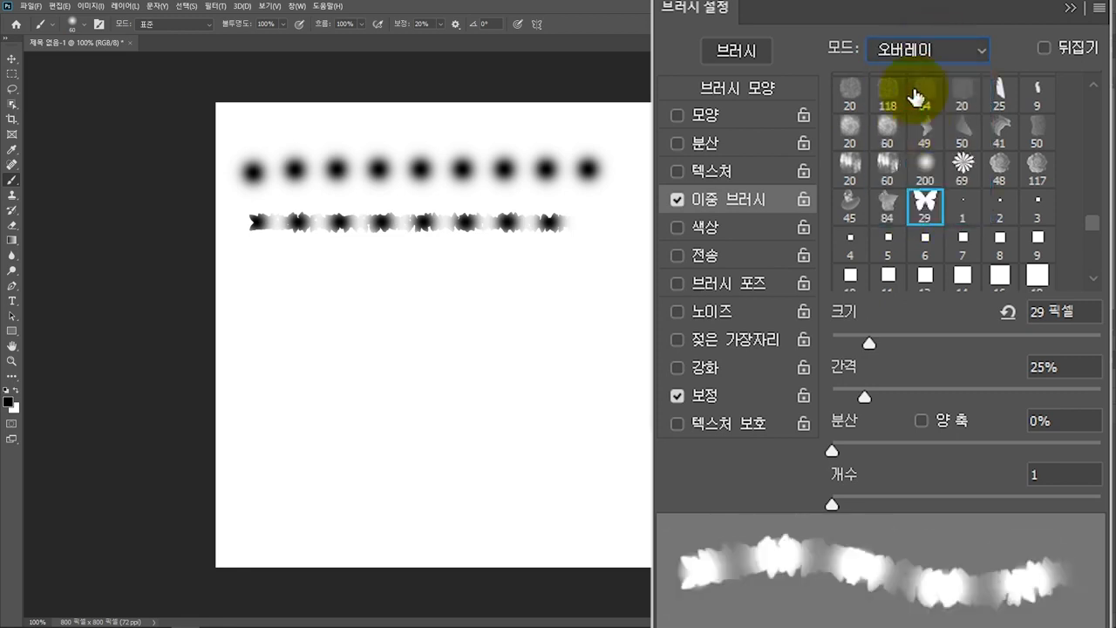
click(918, 54)
click(916, 73)
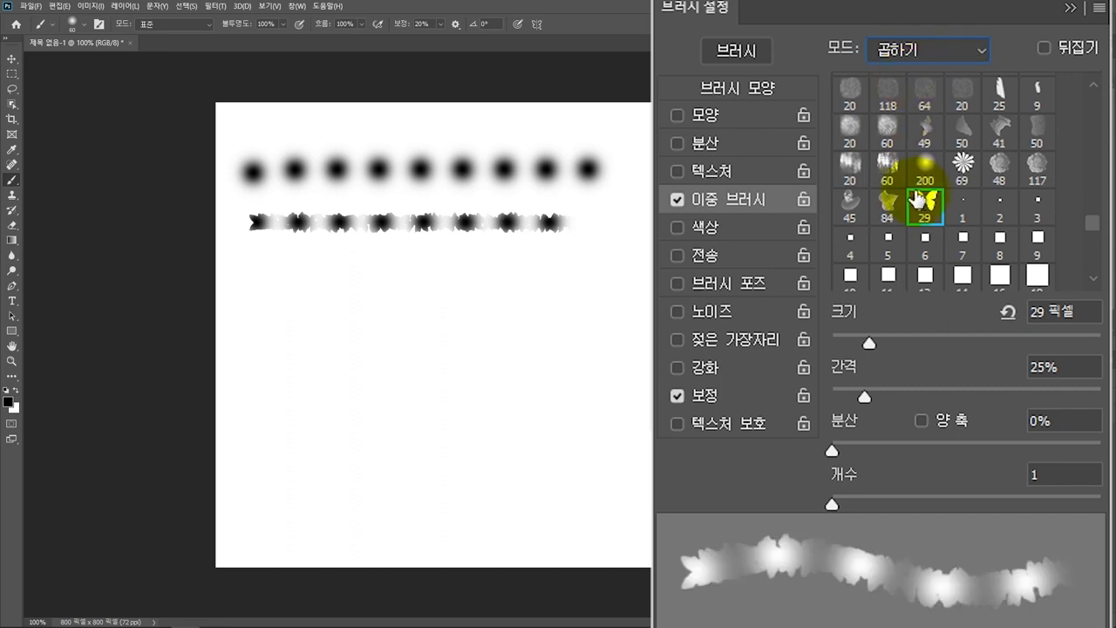
Set the dual brush size to 37 pixels, spacing to 45% and scatter to 35%
mouse_move(878, 344)
mouse_down()
mouse_move(927, 349)
mouse_move(882, 353)
mouse_up()
mouse_move(921, 403)
mouse_down()
mouse_move(892, 404)
mouse_move(934, 410)
mouse_move(890, 398)
mouse_up()
mouse_move(846, 443)
mouse_down()
mouse_move(888, 450)
mouse_move(842, 447)
mouse_up()
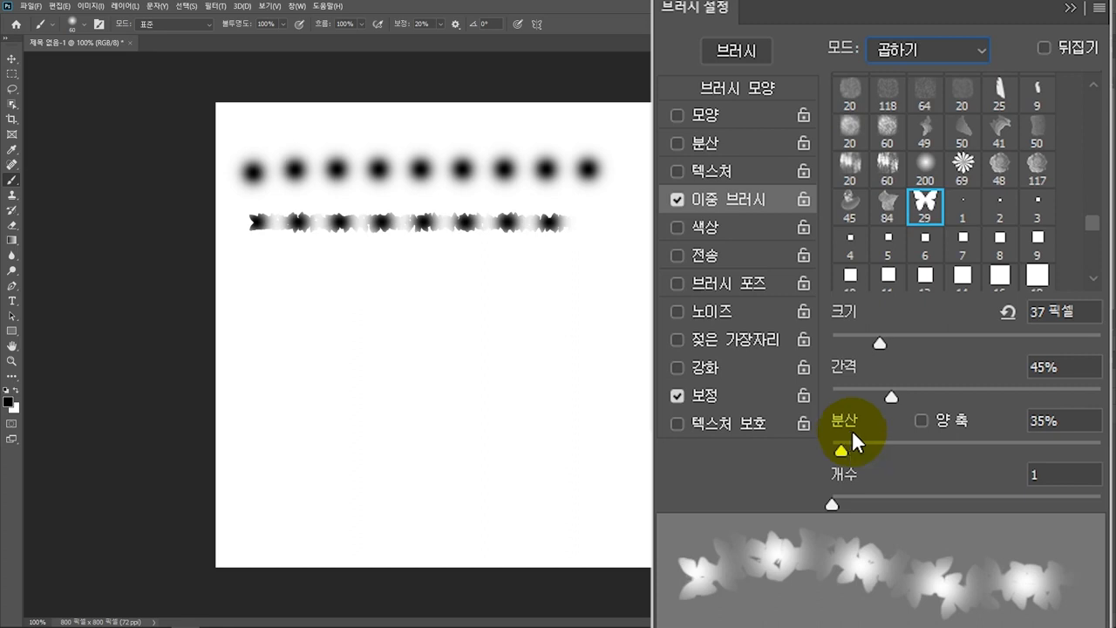
Switch from dual brush to color dynamics (색상) and revert the canvas to blank through the history
click(677, 201)
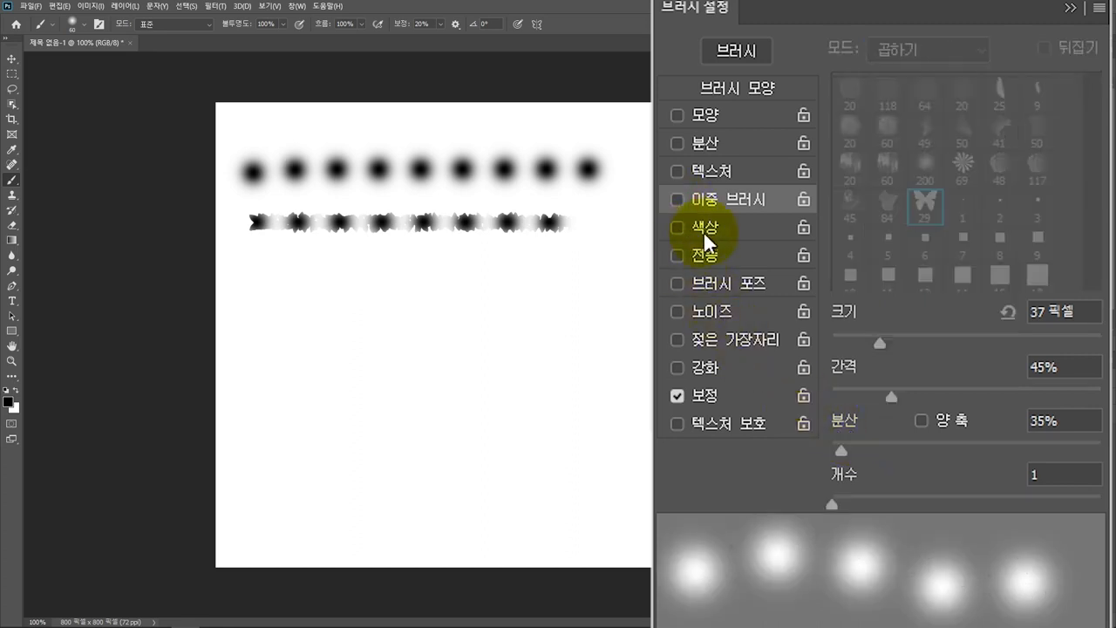
click(697, 230)
click(907, 55)
click(821, 76)
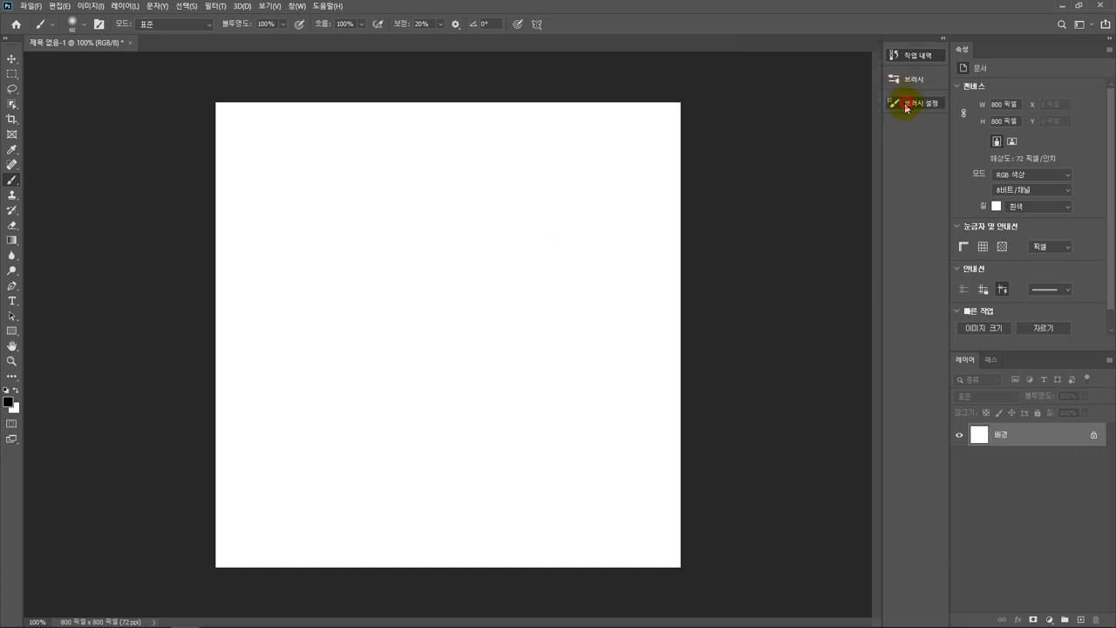
click(907, 102)
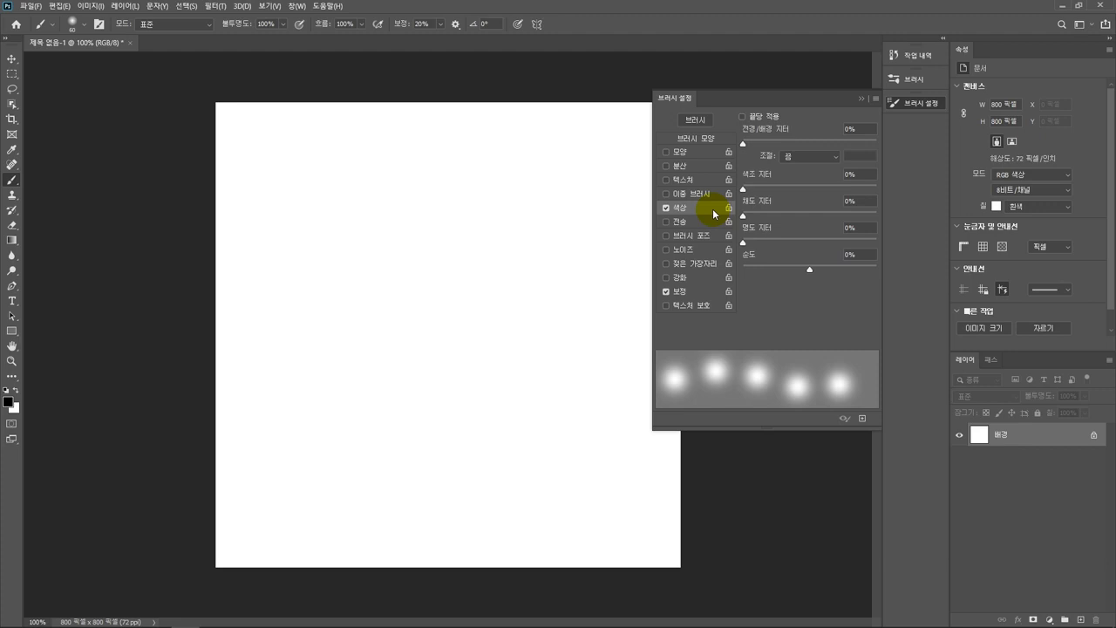
Set the foreground color to red d80000 and the background color to blue 0030e3
click(9, 402)
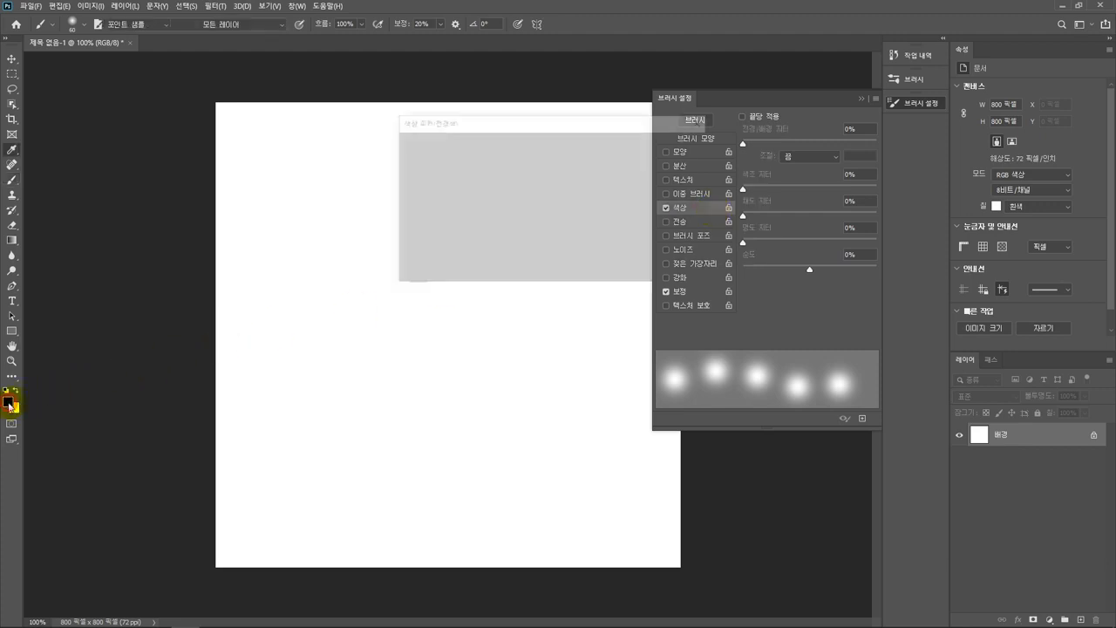
click(551, 170)
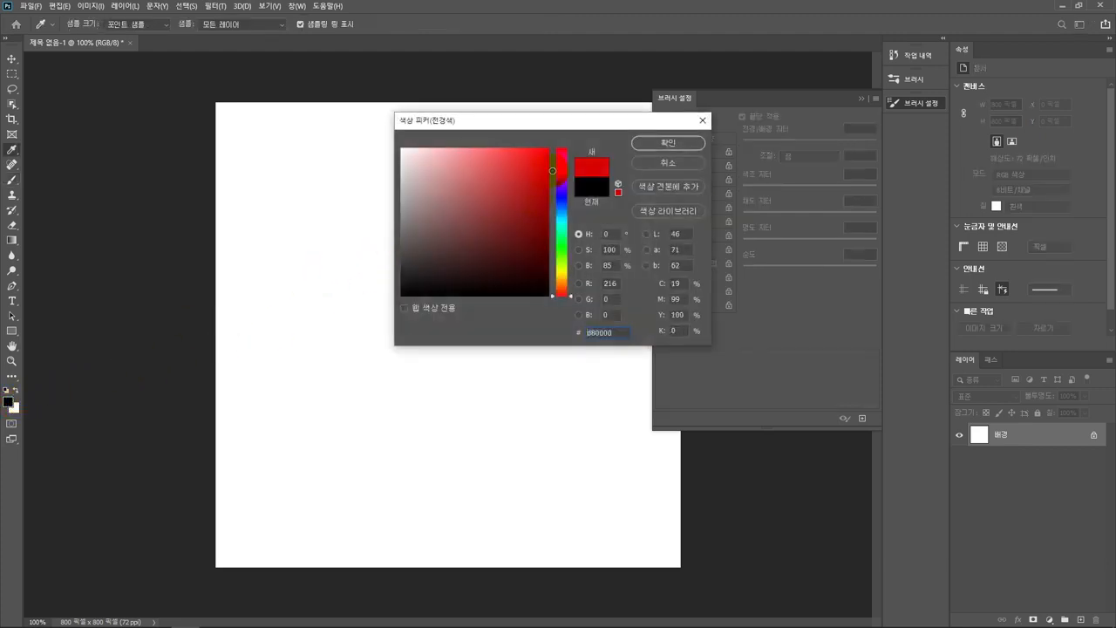
click(654, 143)
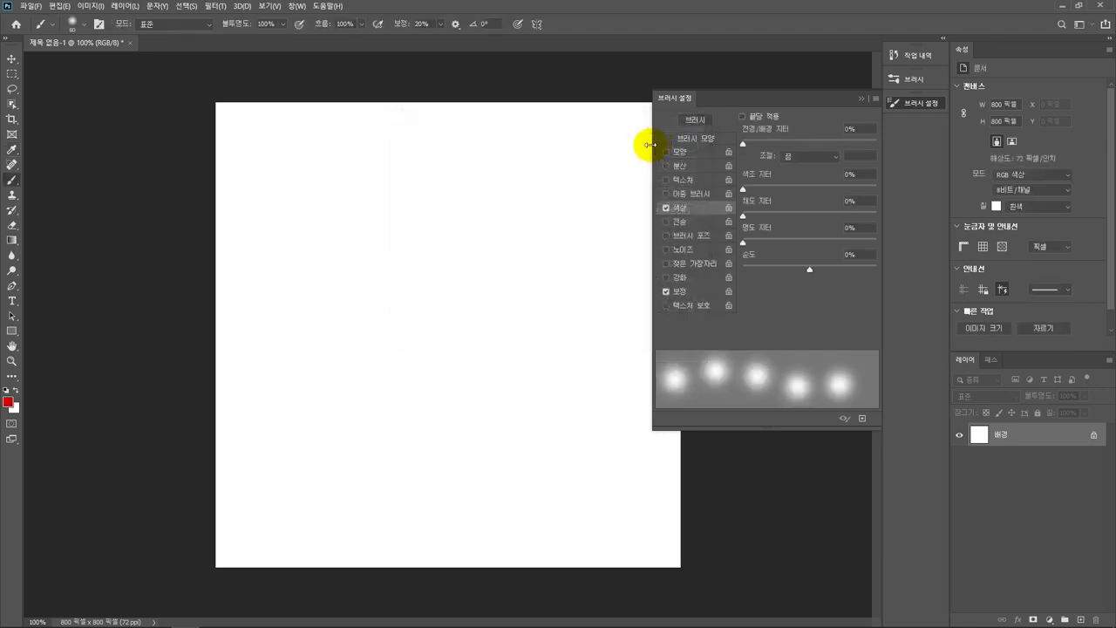
click(14, 409)
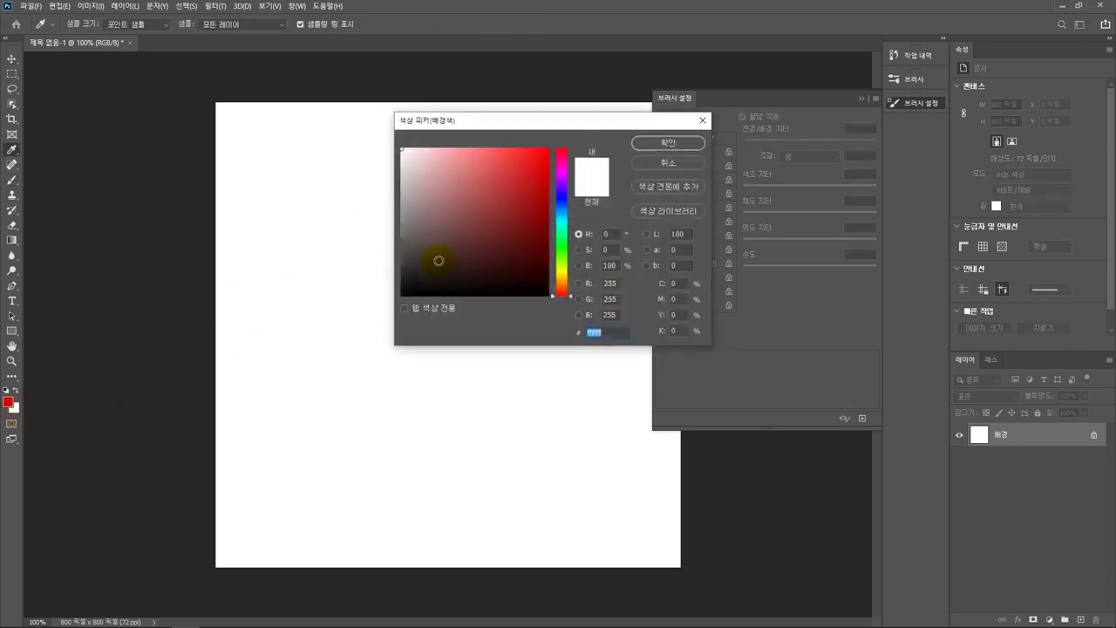
click(561, 202)
drag(537, 179, 548, 163)
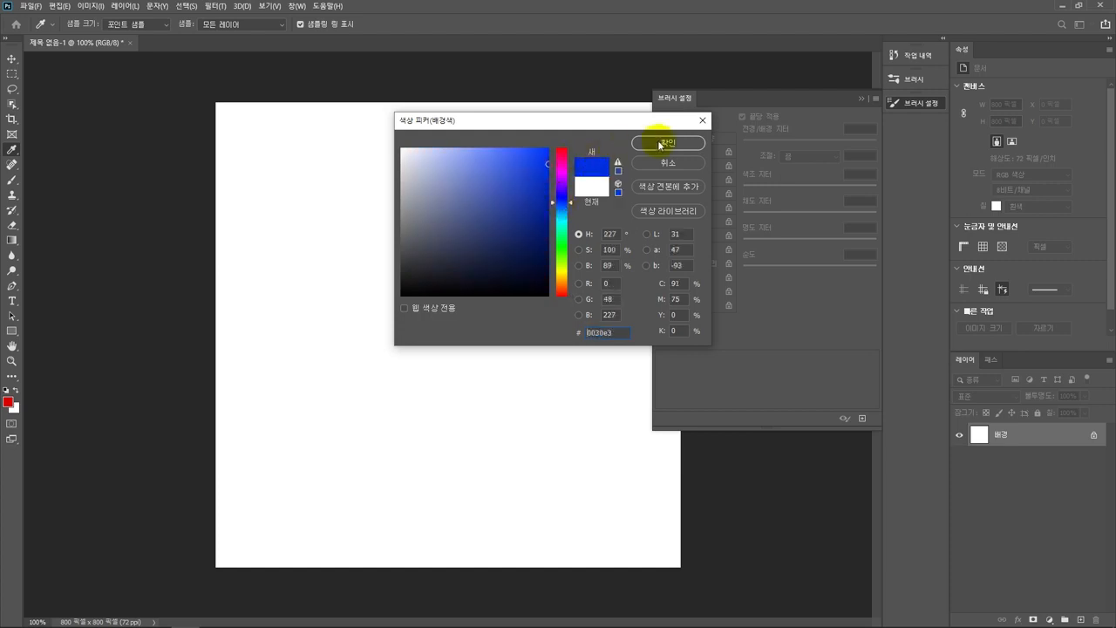
click(663, 144)
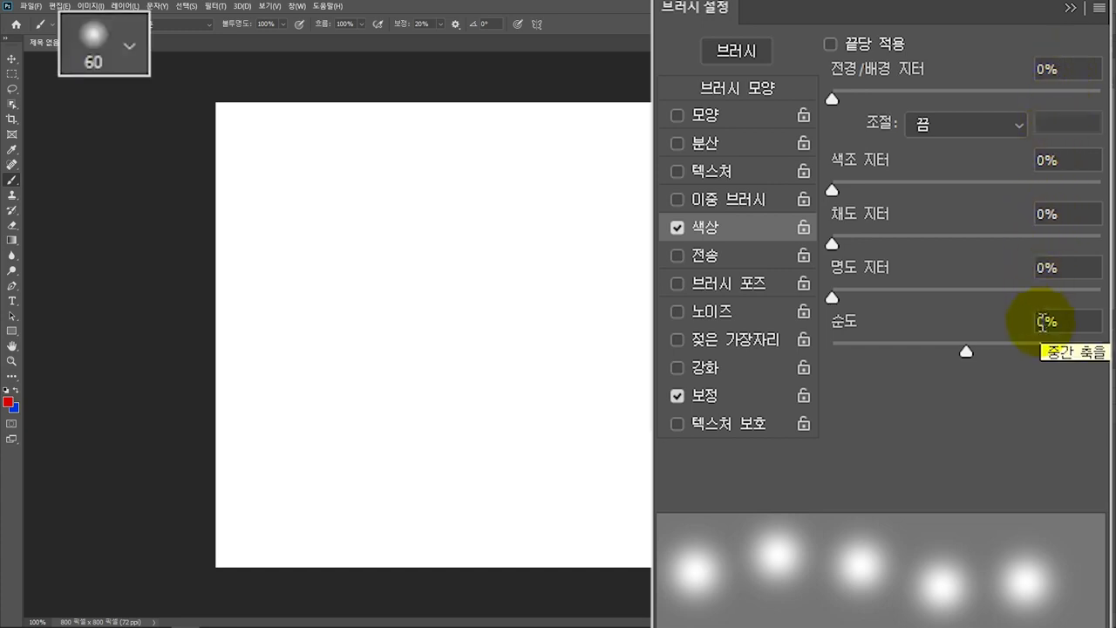
Reduce the brush size to 35 and paint a row of red dots along the canvas top
key(bracketleft)
key(bracketleft)
key(bracketleft)
key(bracketleft)
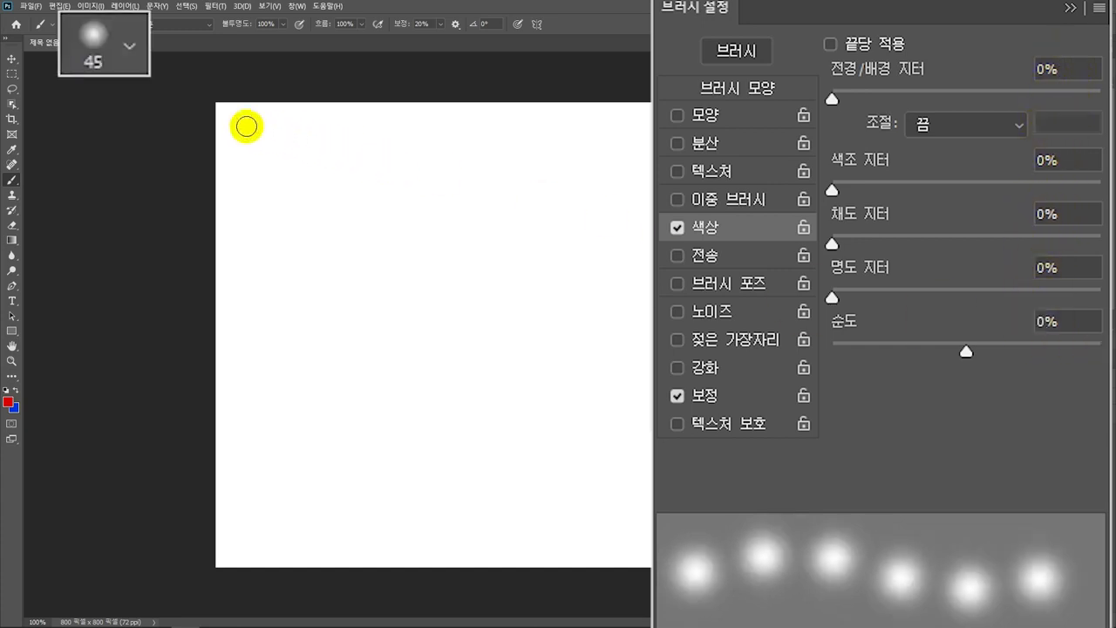
drag(245, 126, 613, 130)
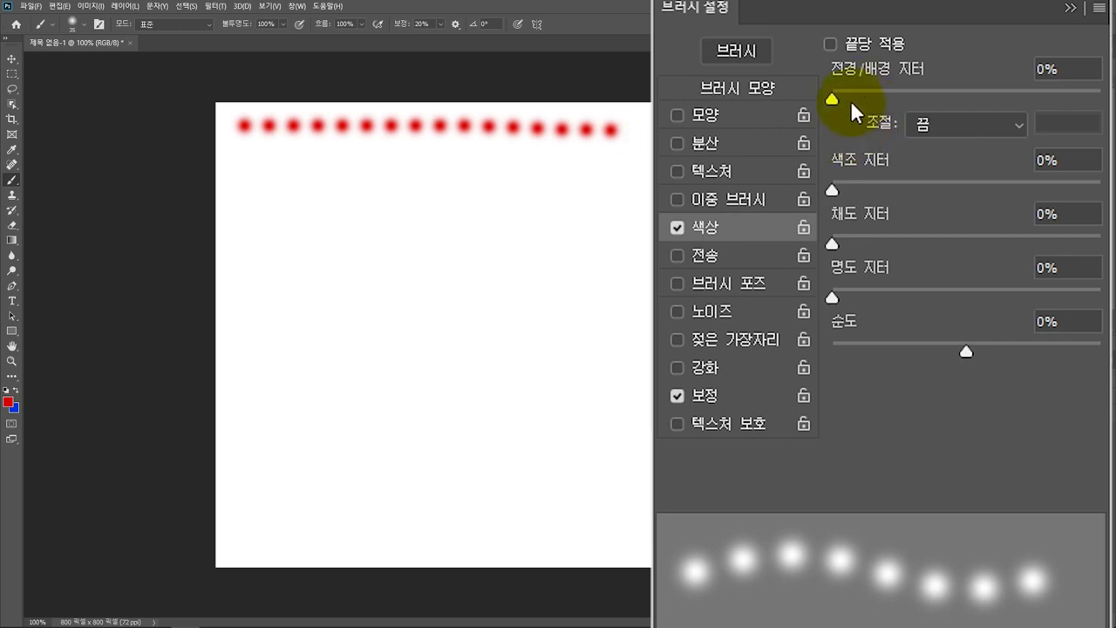
Set the foreground/background jitter to 100% and paint nine short vertical strokes of dots side by side below the red row
drag(834, 98, 1101, 102)
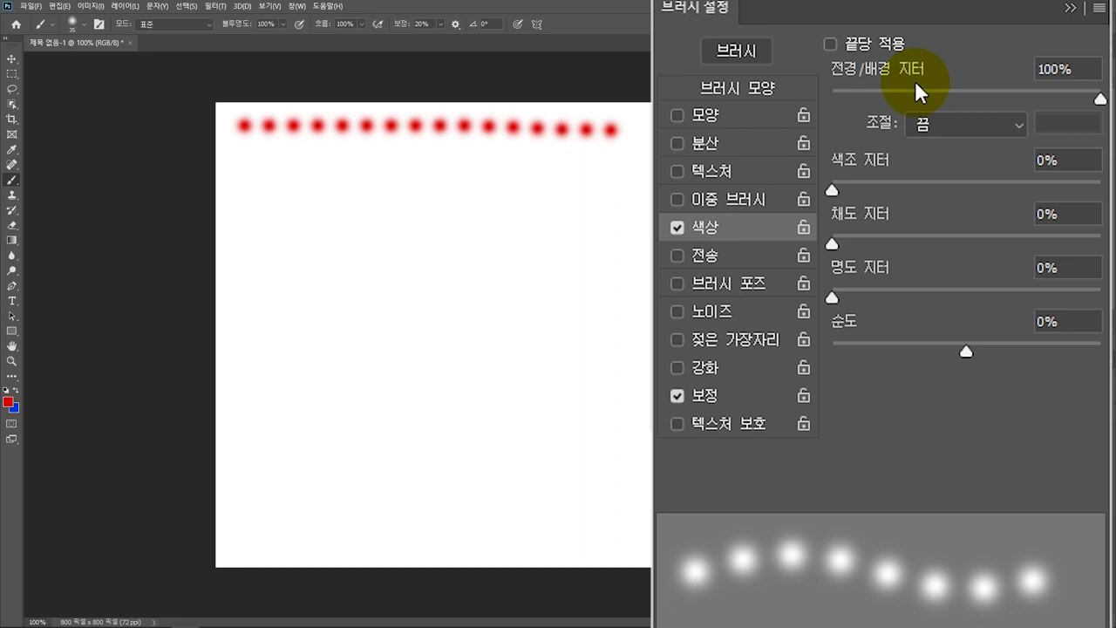
drag(242, 145, 241, 216)
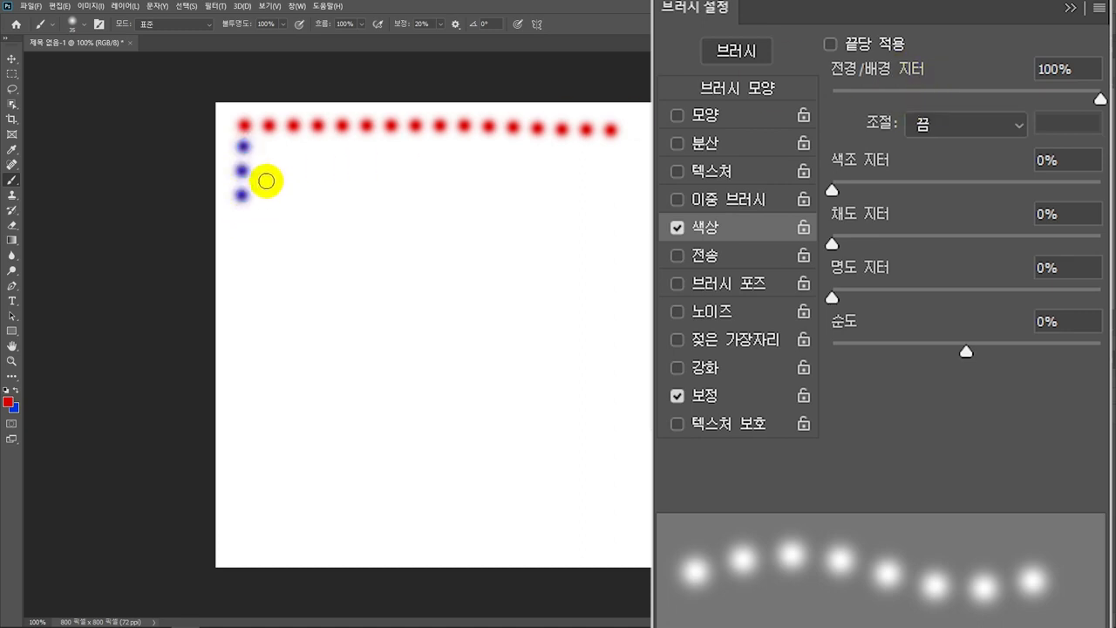
drag(264, 147, 263, 199)
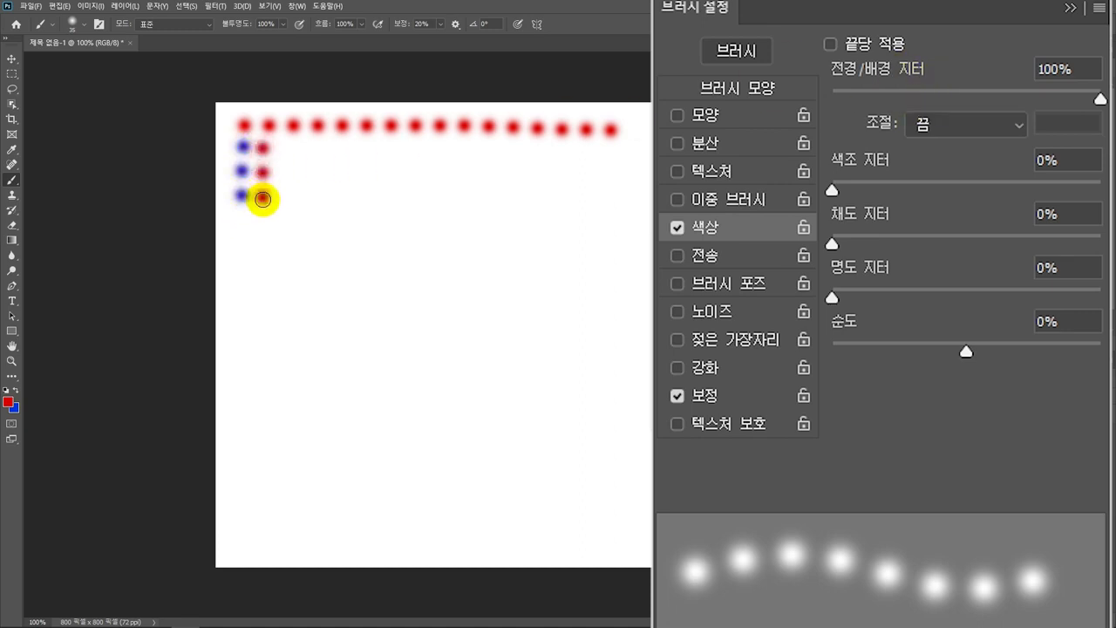
drag(279, 148, 283, 202)
drag(297, 144, 299, 193)
mouse_move(317, 148)
mouse_down()
mouse_move(317, 194)
mouse_move(332, 191)
mouse_up()
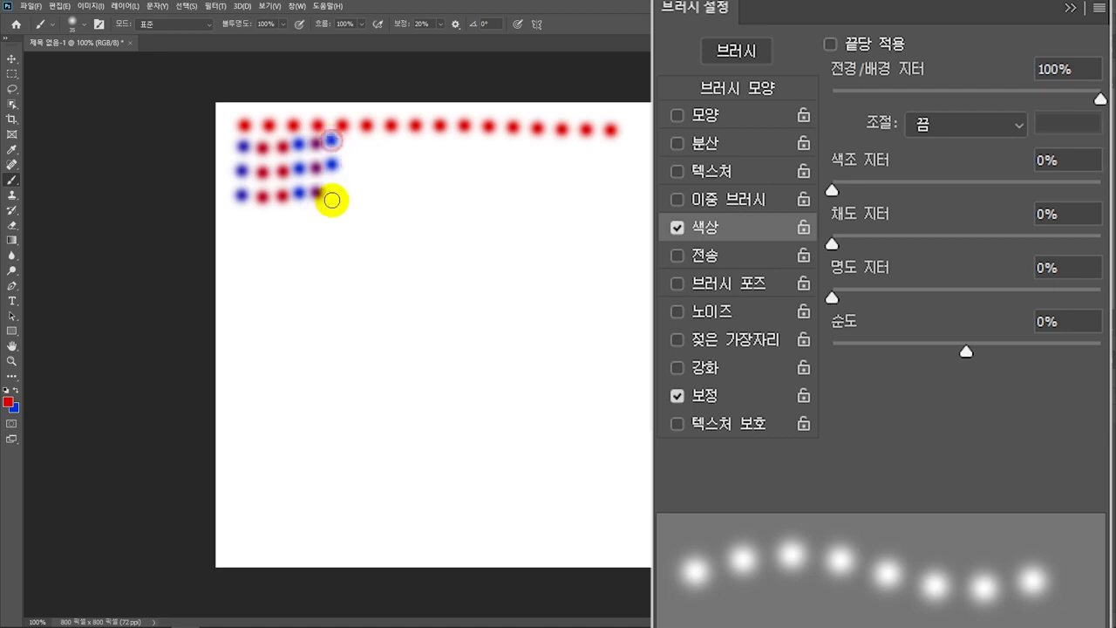
drag(346, 142, 347, 201)
drag(362, 142, 363, 199)
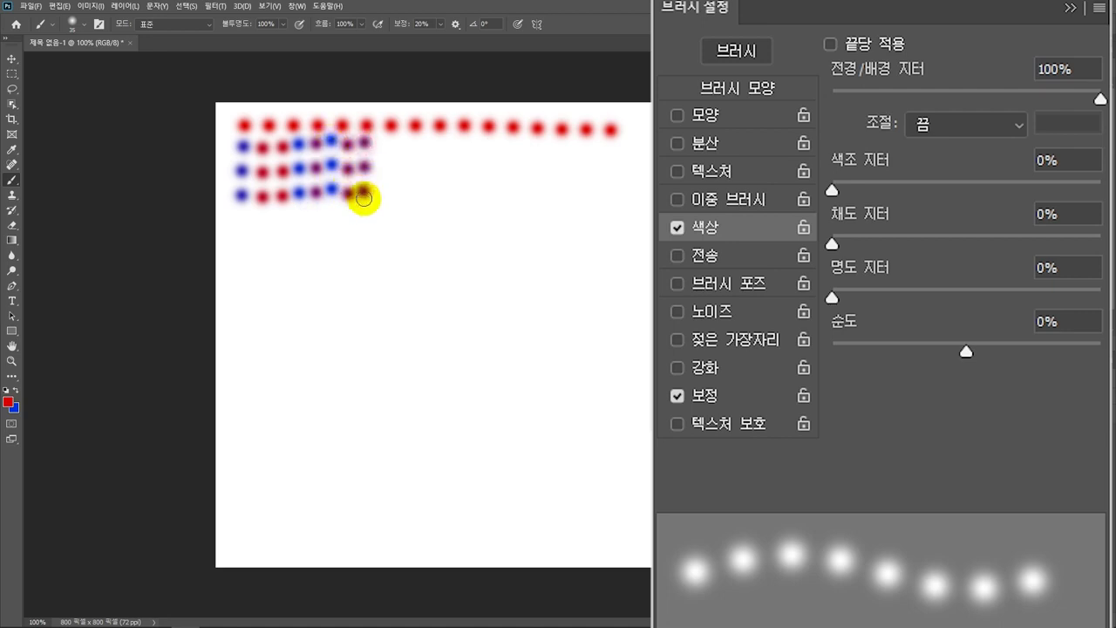
drag(379, 142, 378, 202)
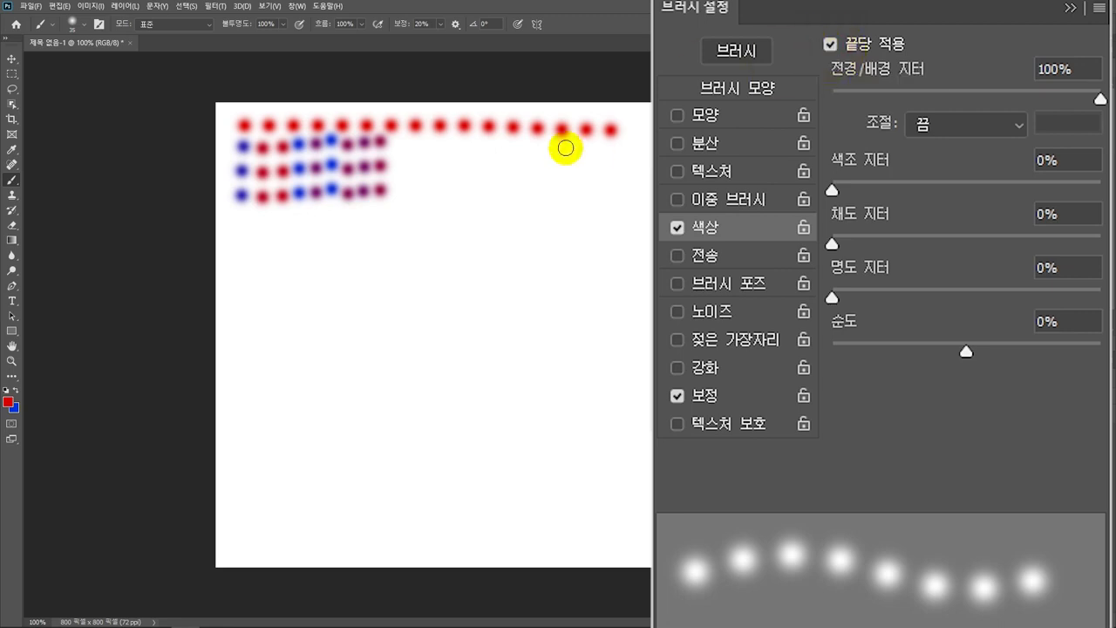
Enable Apply Per Tip (끝당 적용) and paint three horizontal rows of mixed red and blue dots beside the vertical strokes
drag(410, 152, 641, 153)
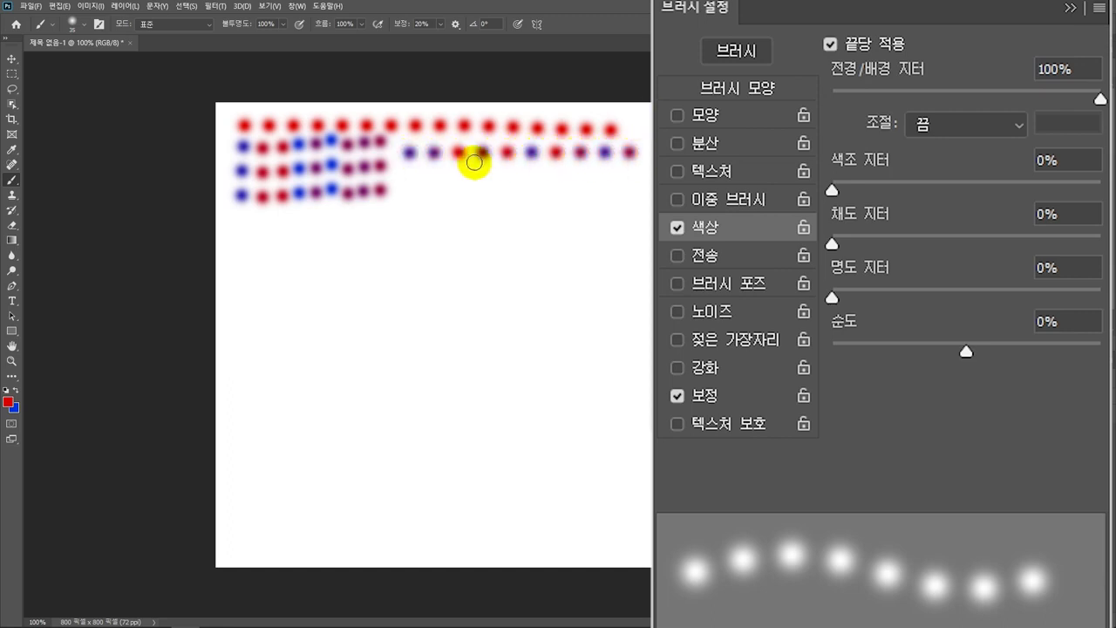
drag(410, 174, 630, 172)
mouse_move(406, 194)
mouse_down()
mouse_move(638, 194)
mouse_move(656, 206)
mouse_up()
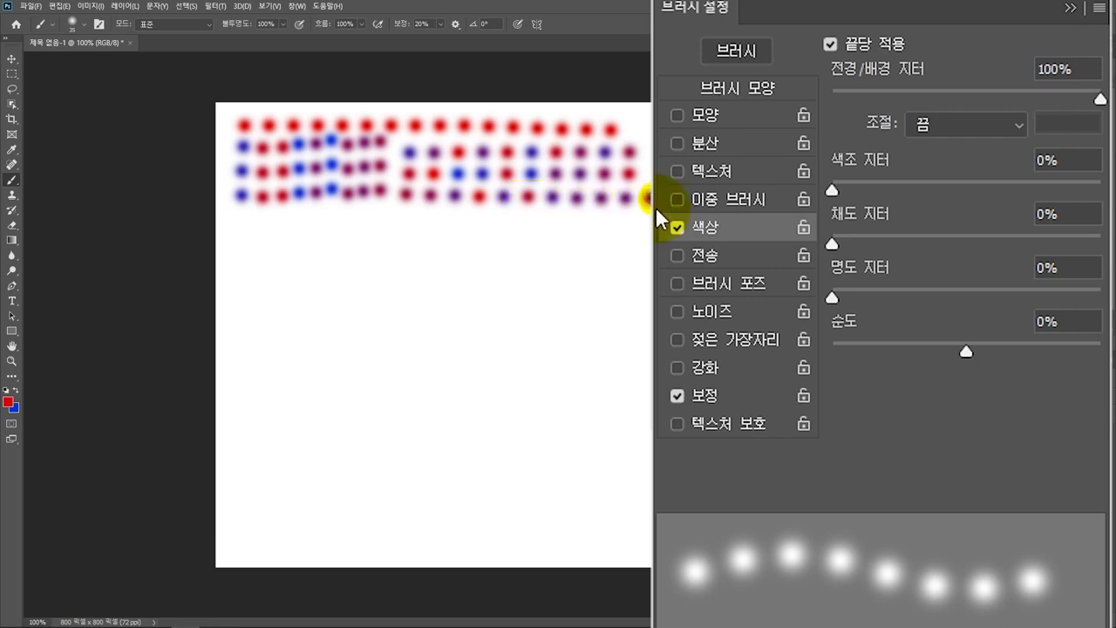
Set the foreground/background jitter to 0% and paint a short row of red dots below the vertical strokes
drag(1098, 100, 839, 102)
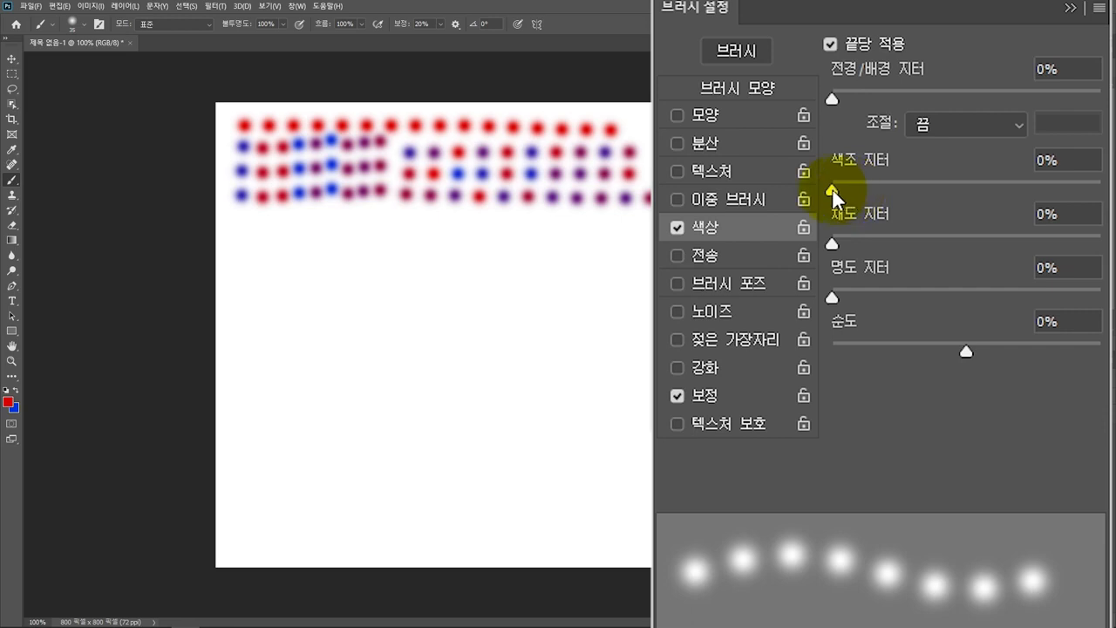
drag(243, 226, 370, 226)
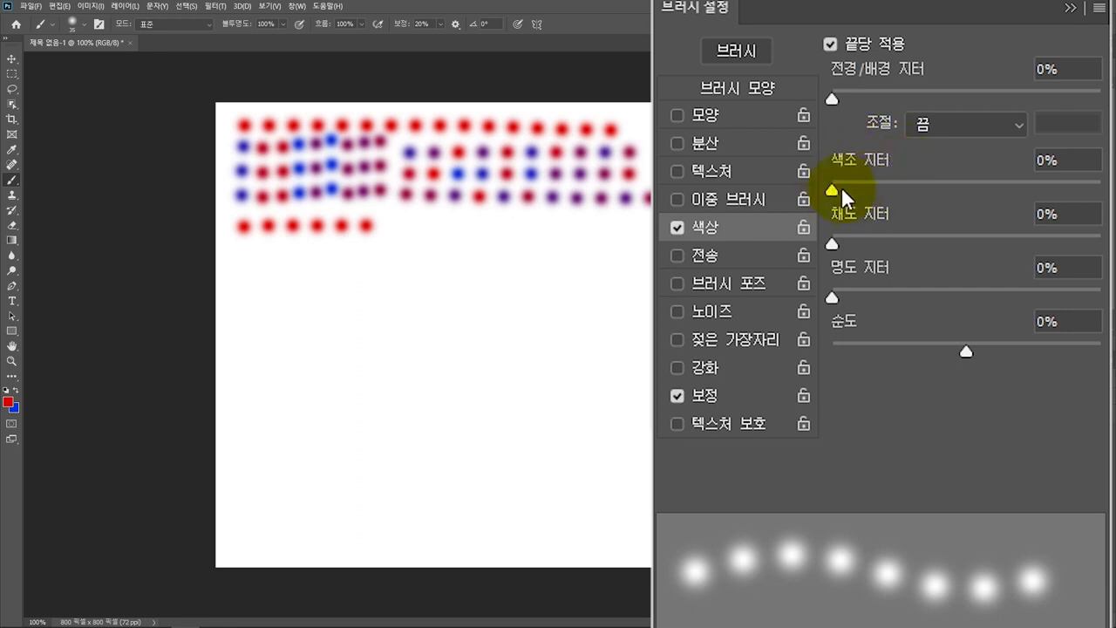
Set the hue jitter to 27%, extend the short red row with dots, and check the foreground color's hue range
drag(838, 186, 880, 189)
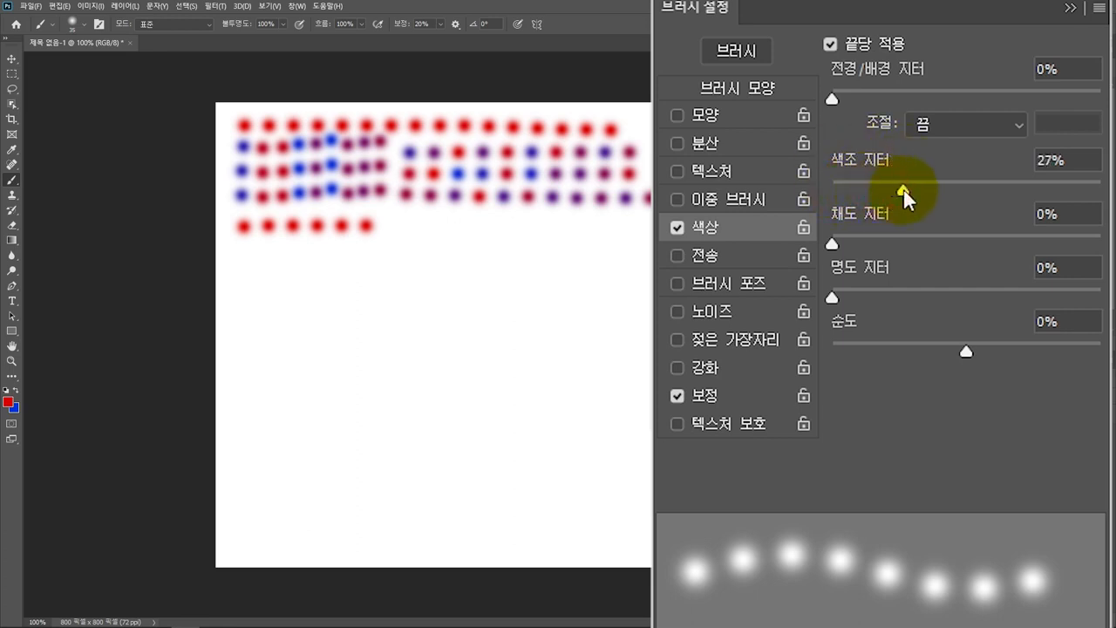
drag(392, 223, 587, 221)
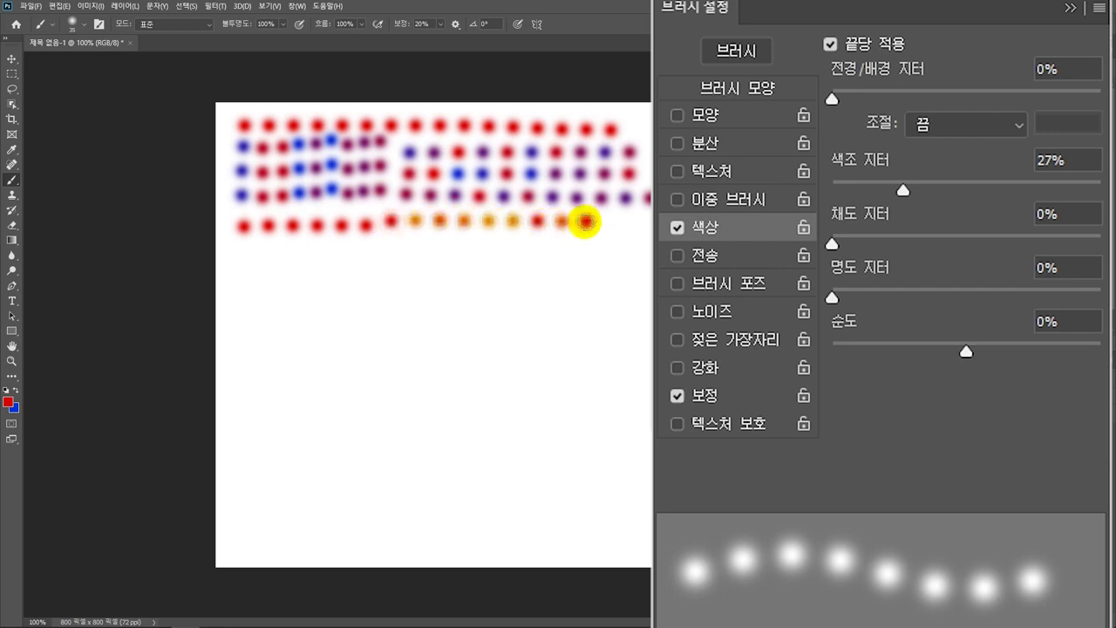
click(8, 402)
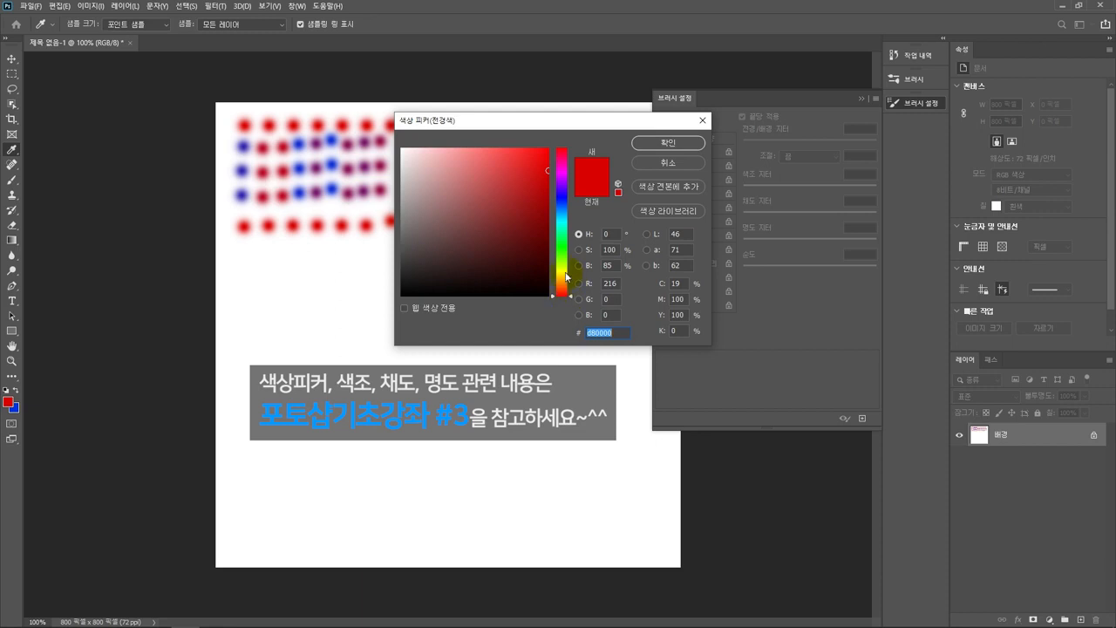
click(646, 150)
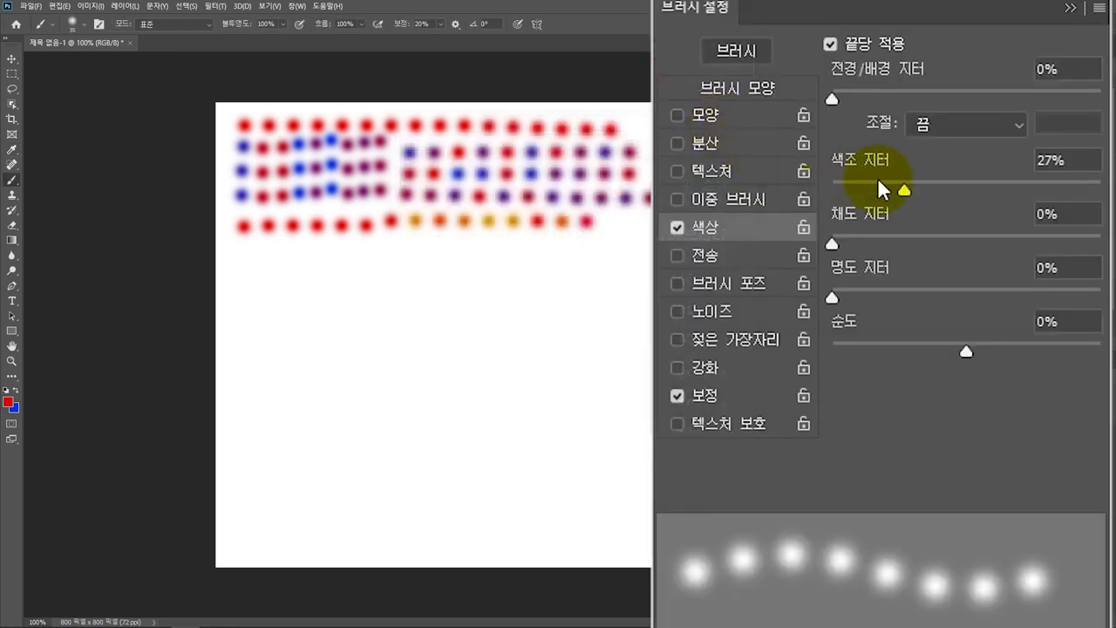
Set the hue jitter to 100% and paint a full row of multicolored dots below the red and orange row
drag(909, 187, 1101, 186)
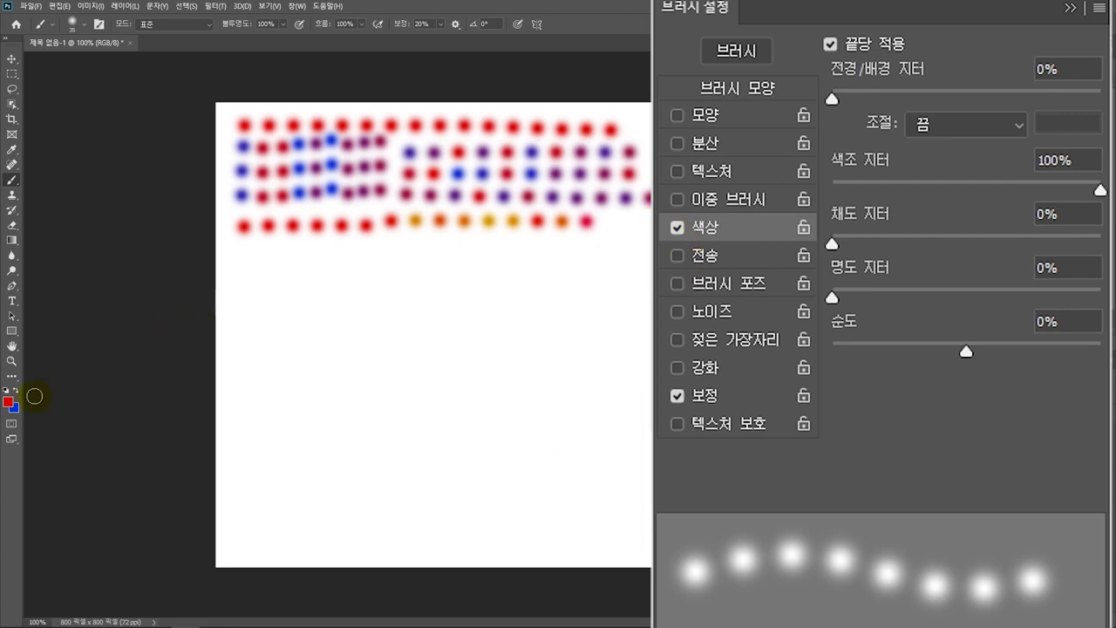
click(7, 403)
click(563, 155)
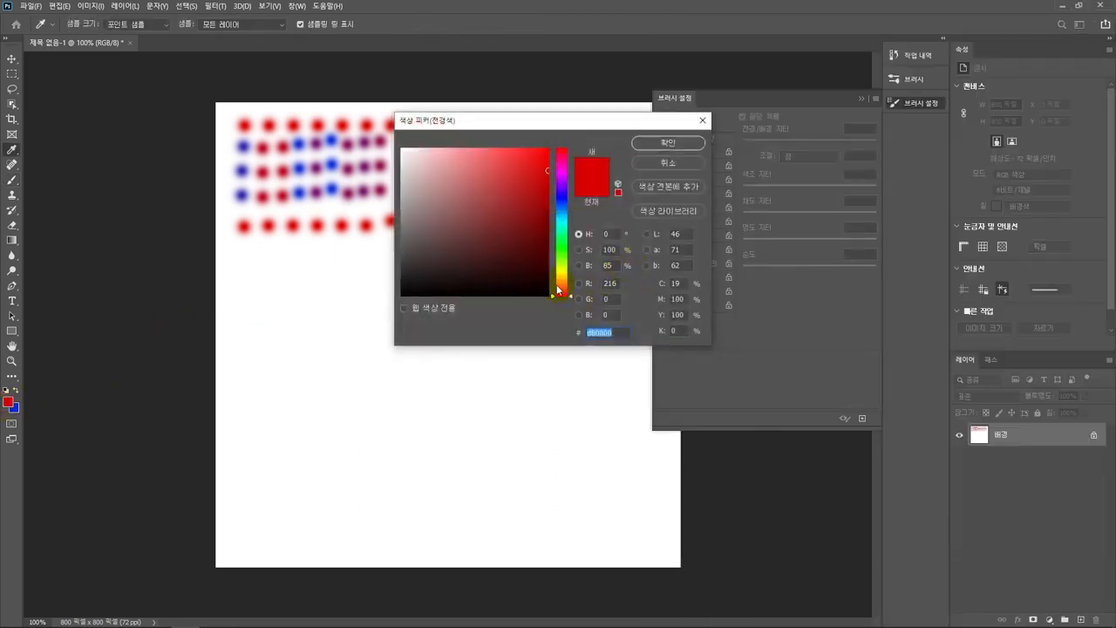
click(668, 142)
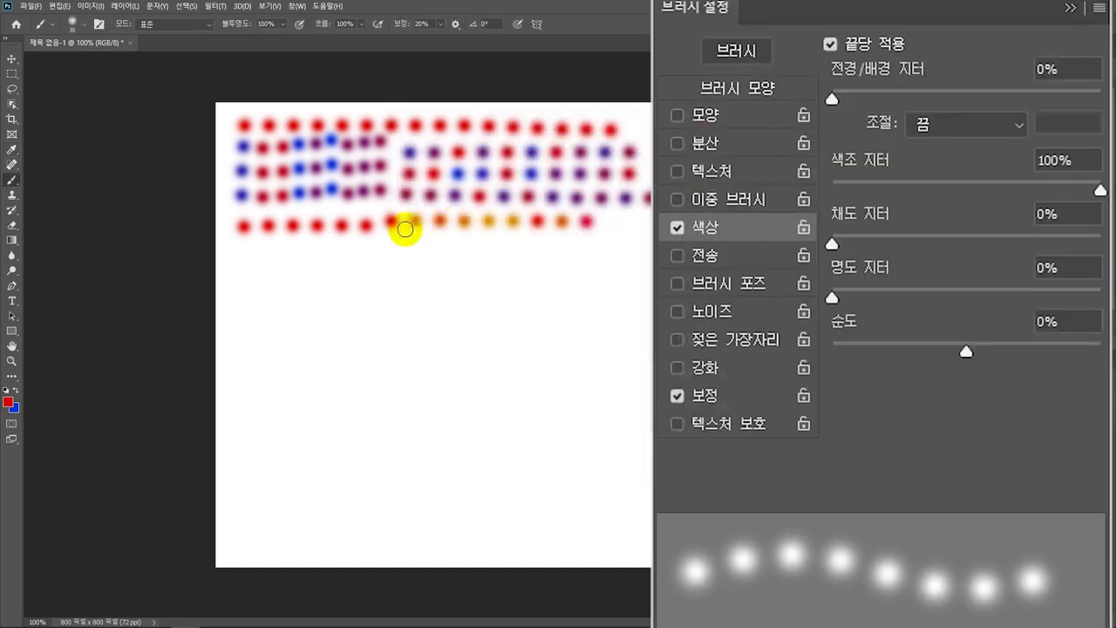
mouse_move(255, 249)
mouse_down()
mouse_move(241, 248)
mouse_move(645, 245)
mouse_up()
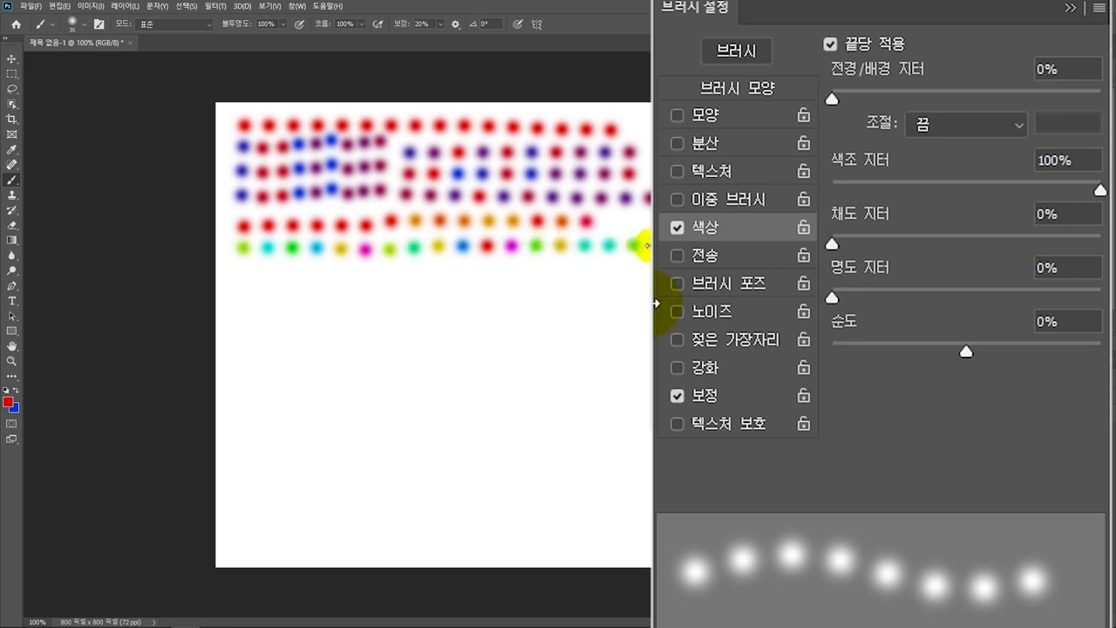
Switch from hue jitter to 100% saturation jitter and paint a row of dots in foreground color db0000 below the multicolored row
drag(1099, 188, 803, 188)
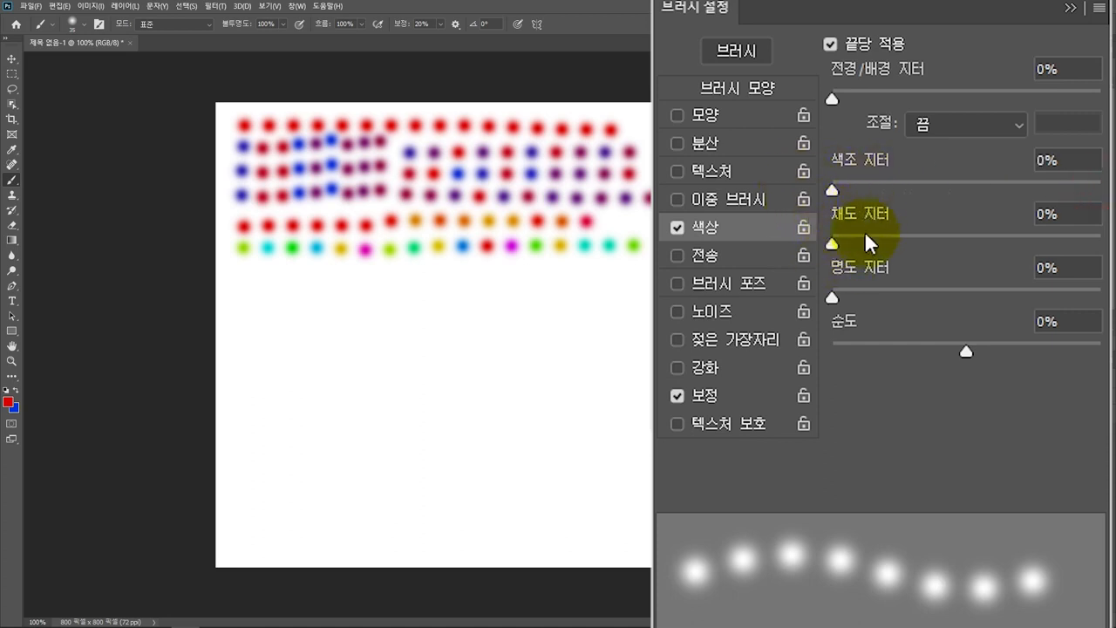
drag(835, 244, 1101, 244)
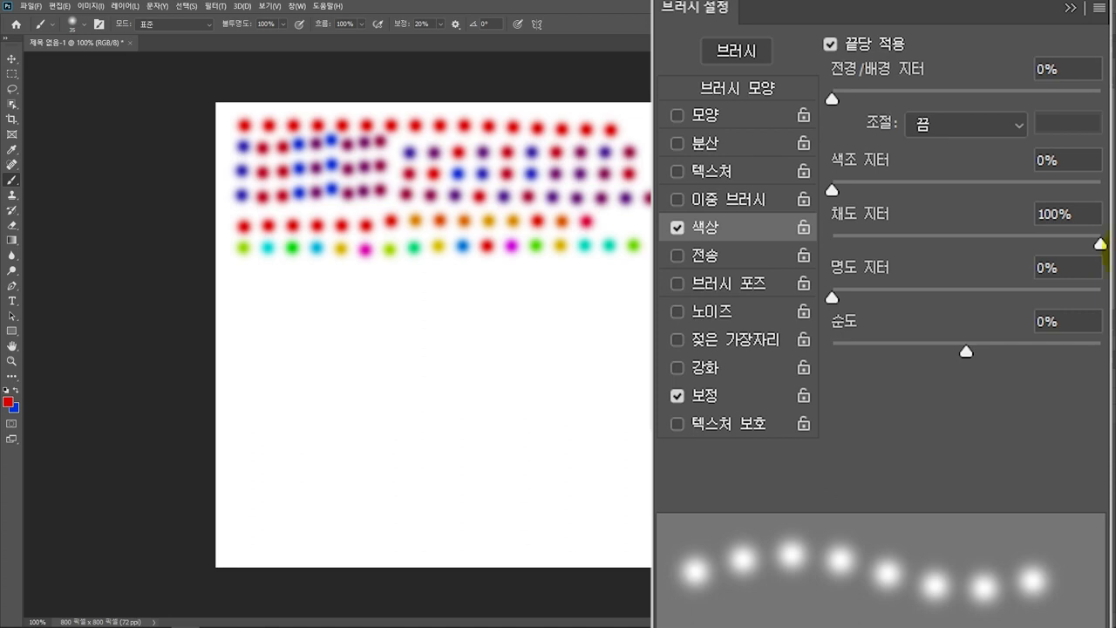
click(11, 401)
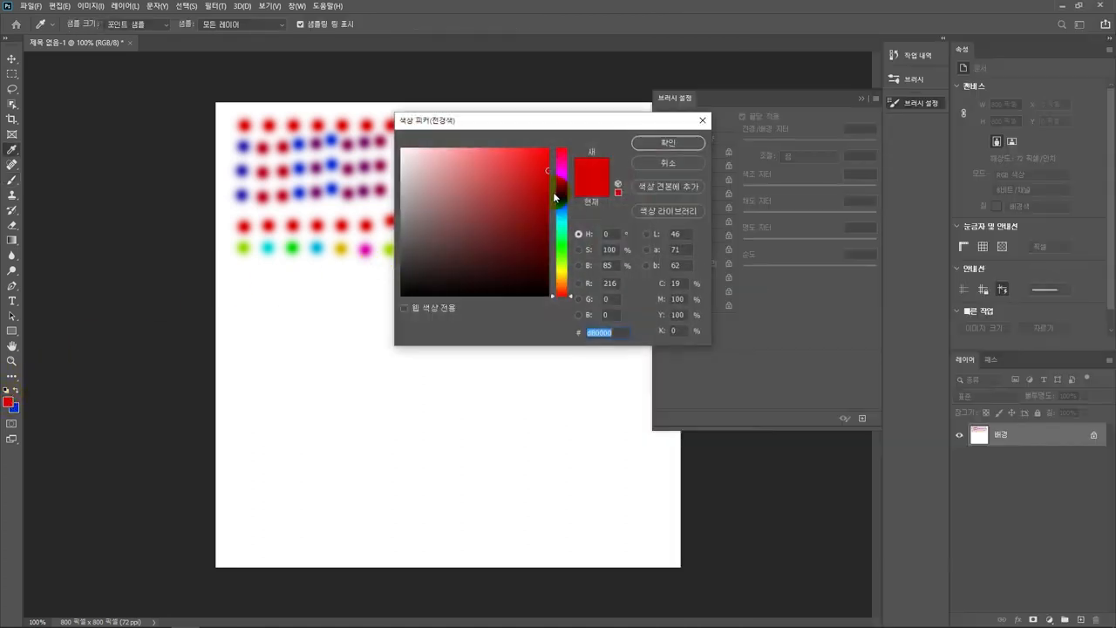
mouse_move(534, 170)
mouse_down()
mouse_move(429, 169)
mouse_move(548, 168)
mouse_move(419, 167)
mouse_move(558, 168)
mouse_up()
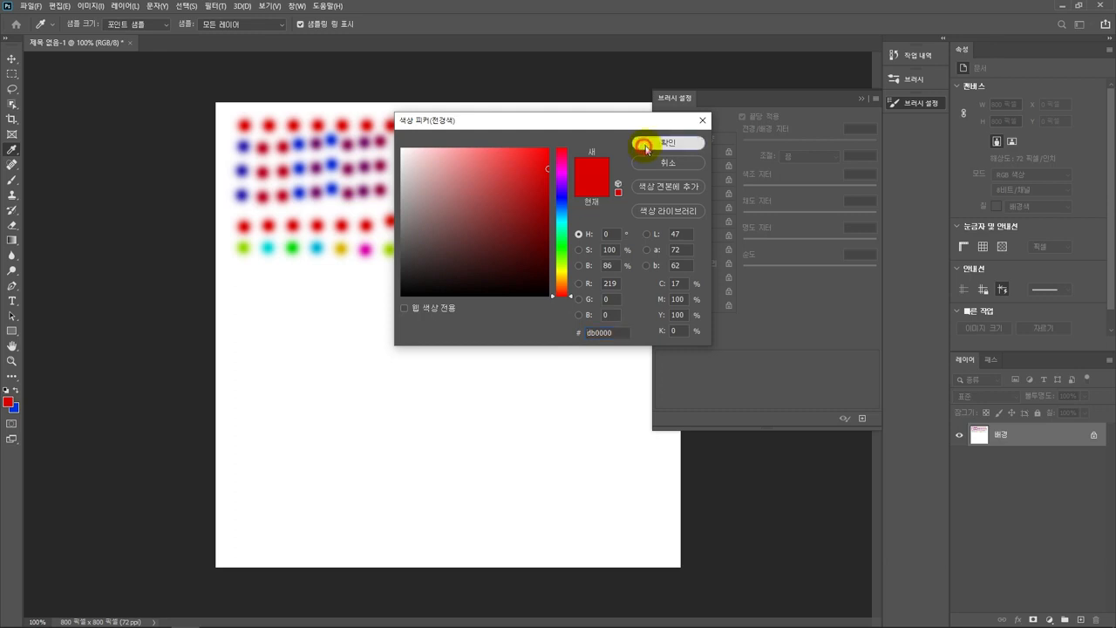
click(647, 142)
drag(239, 274, 633, 275)
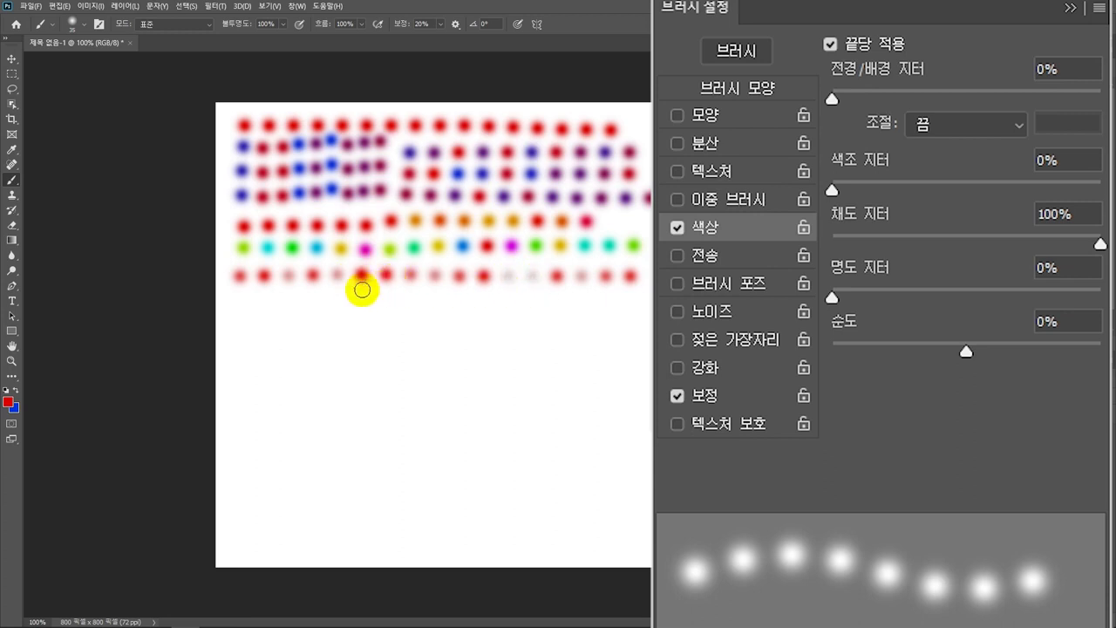
Switch from saturation jitter to 100% brightness jitter and paint a row of dots in foreground color e00202 below the faded red row
drag(1099, 244, 835, 249)
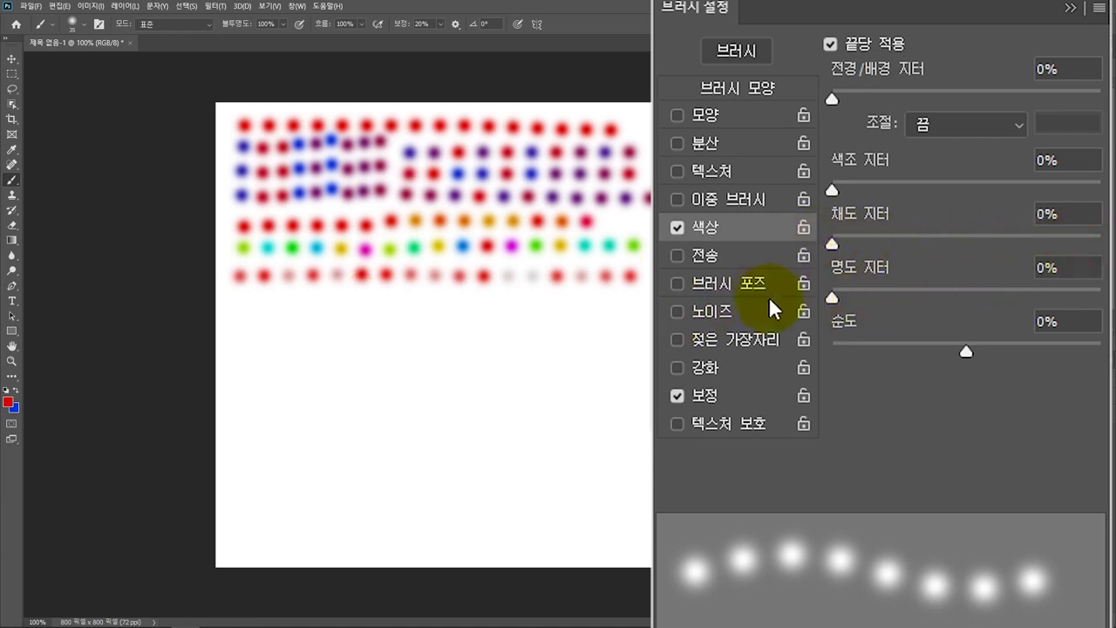
drag(836, 301, 1103, 297)
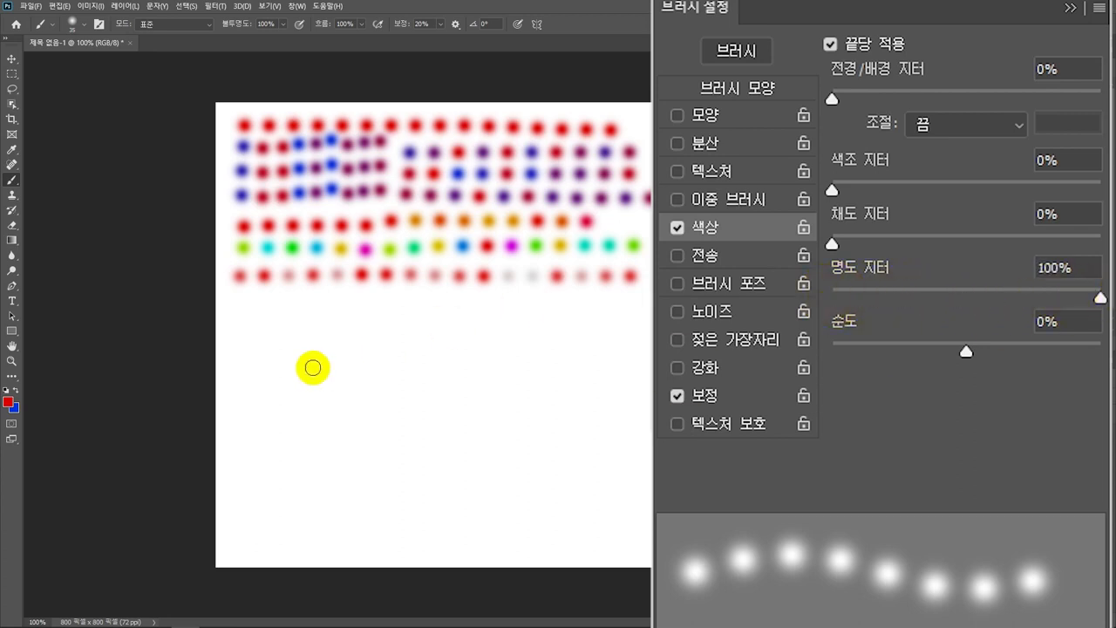
click(8, 402)
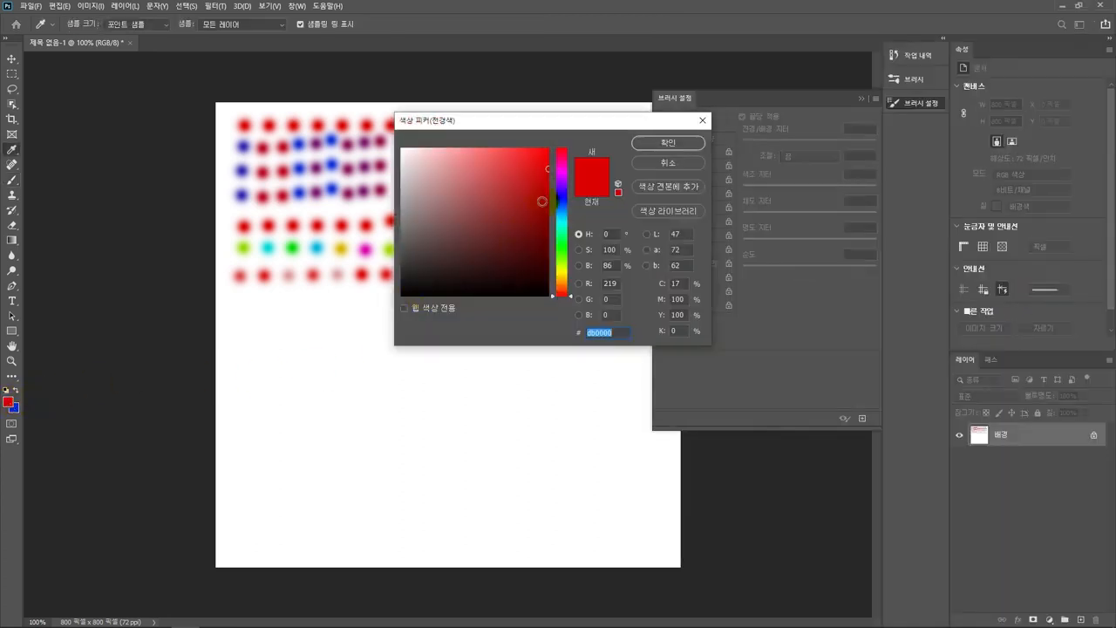
mouse_move(549, 173)
mouse_down()
mouse_move(544, 288)
mouse_move(546, 168)
mouse_up()
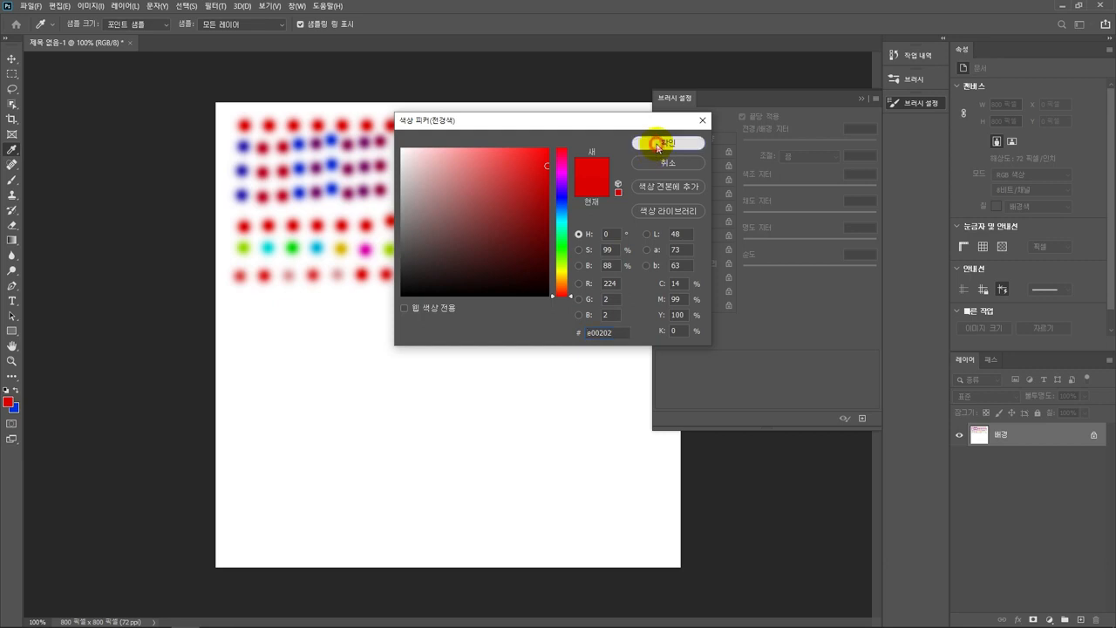
click(664, 142)
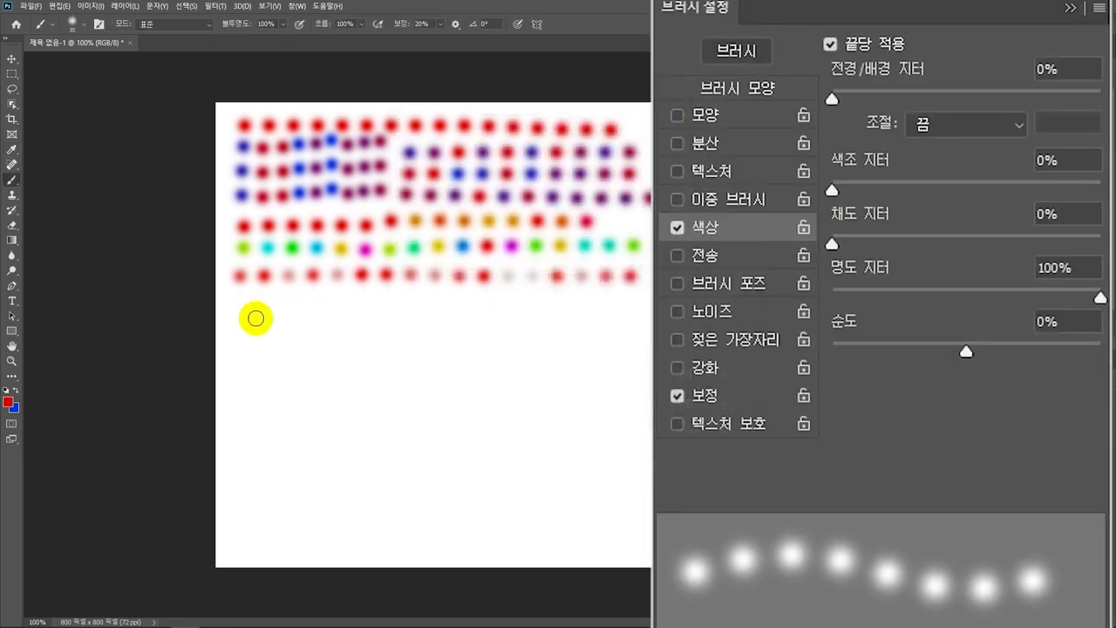
click(241, 303)
drag(288, 300, 628, 299)
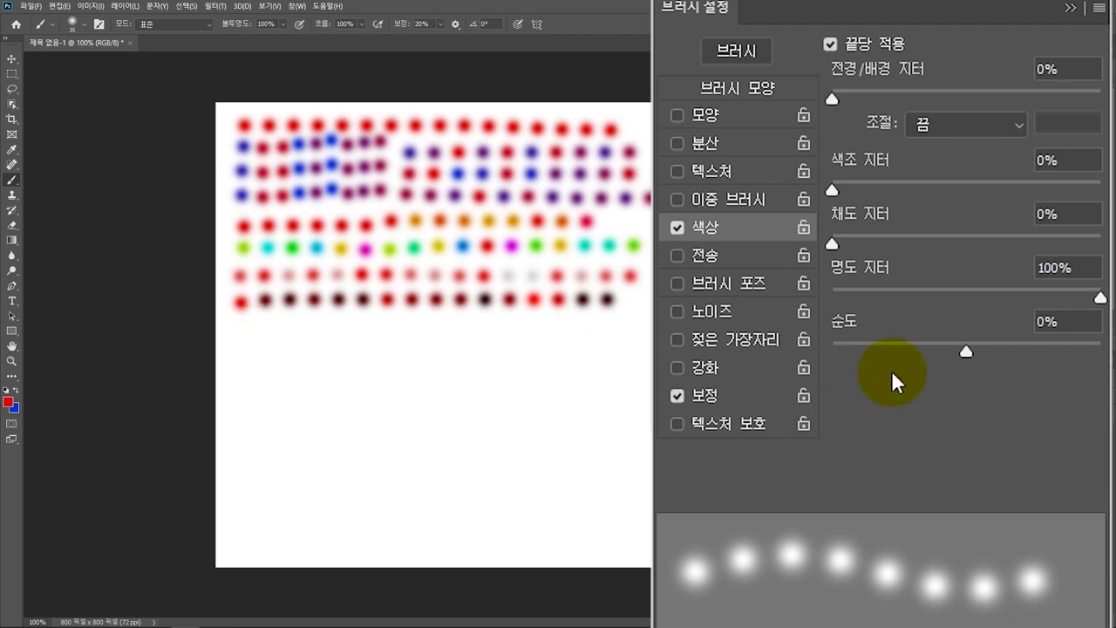
Set foreground/background, saturation and brightness jitter to 100% and hue jitter to 88%, and paint three rows of mixed dots below the dark red row
drag(1100, 298, 832, 299)
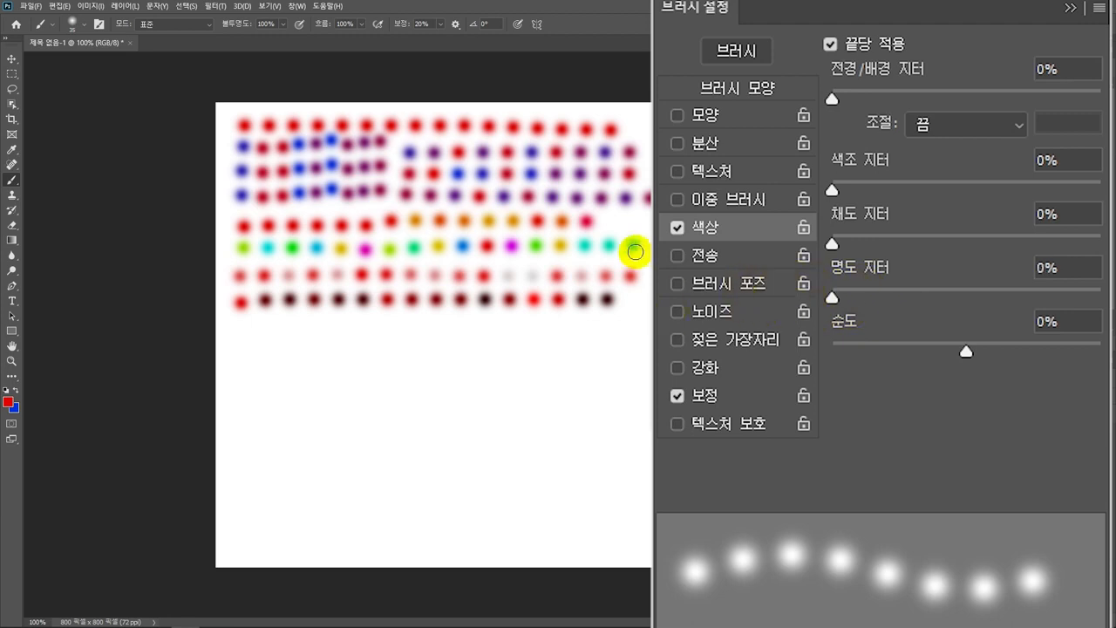
drag(833, 298, 1071, 298)
drag(833, 244, 1078, 243)
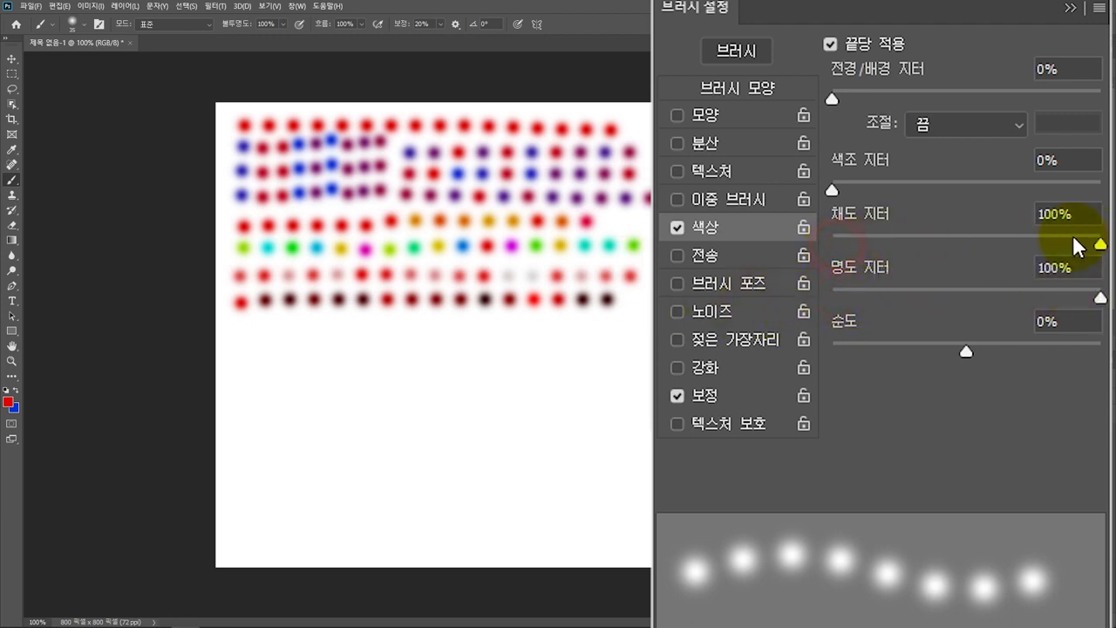
drag(1073, 185, 1069, 185)
drag(832, 98, 1027, 100)
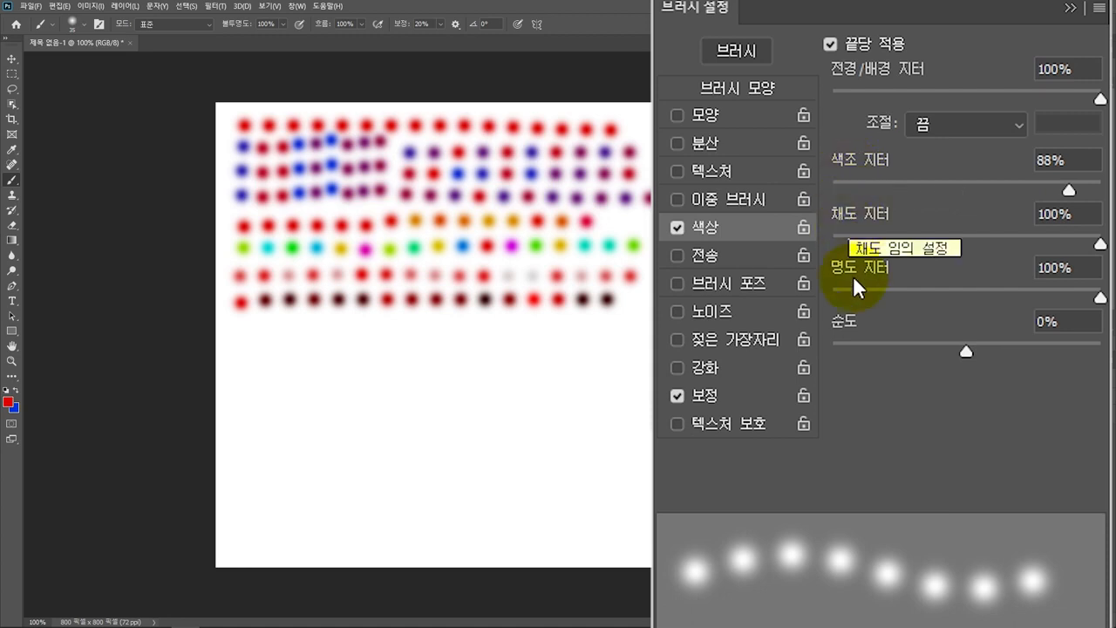
mouse_move(239, 332)
mouse_down()
mouse_move(645, 337)
mouse_move(645, 350)
mouse_move(583, 356)
mouse_move(243, 362)
mouse_move(613, 374)
mouse_up()
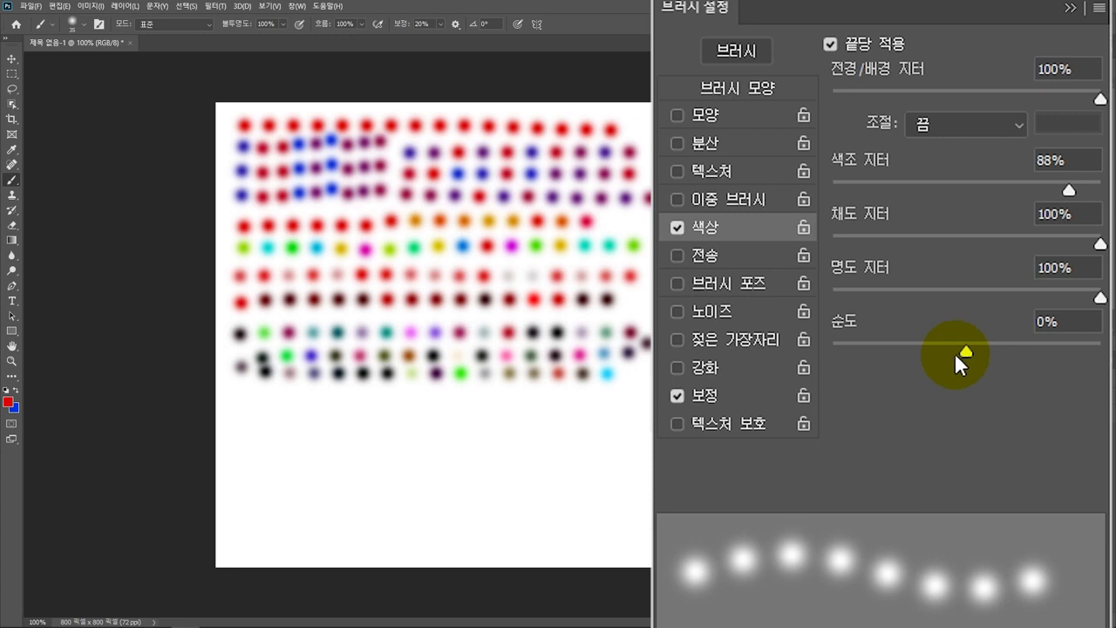
Paint a band of dots with lowered purity (순도), and a band of vivid dots below it with purity at maximum
drag(966, 352, 866, 351)
mouse_move(254, 407)
mouse_down()
mouse_move(392, 410)
mouse_move(248, 440)
mouse_move(470, 432)
mouse_move(406, 412)
mouse_move(560, 408)
mouse_move(616, 428)
mouse_up()
mouse_move(885, 351)
mouse_down()
mouse_move(1090, 366)
mouse_move(1101, 354)
mouse_up()
mouse_move(252, 476)
mouse_down()
mouse_move(267, 521)
mouse_move(444, 491)
mouse_move(506, 505)
mouse_move(573, 491)
mouse_move(643, 456)
mouse_move(651, 478)
mouse_up()
Replace Color Dynamics (색상) with Transfer (전송) and restore the blank canvas from the history
click(679, 228)
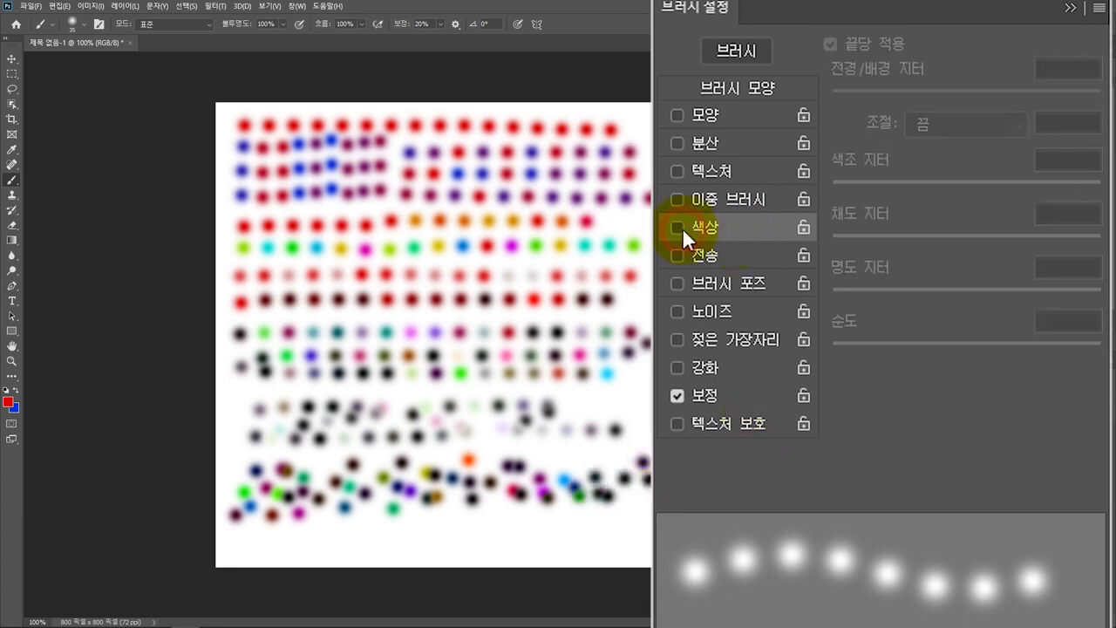
click(701, 255)
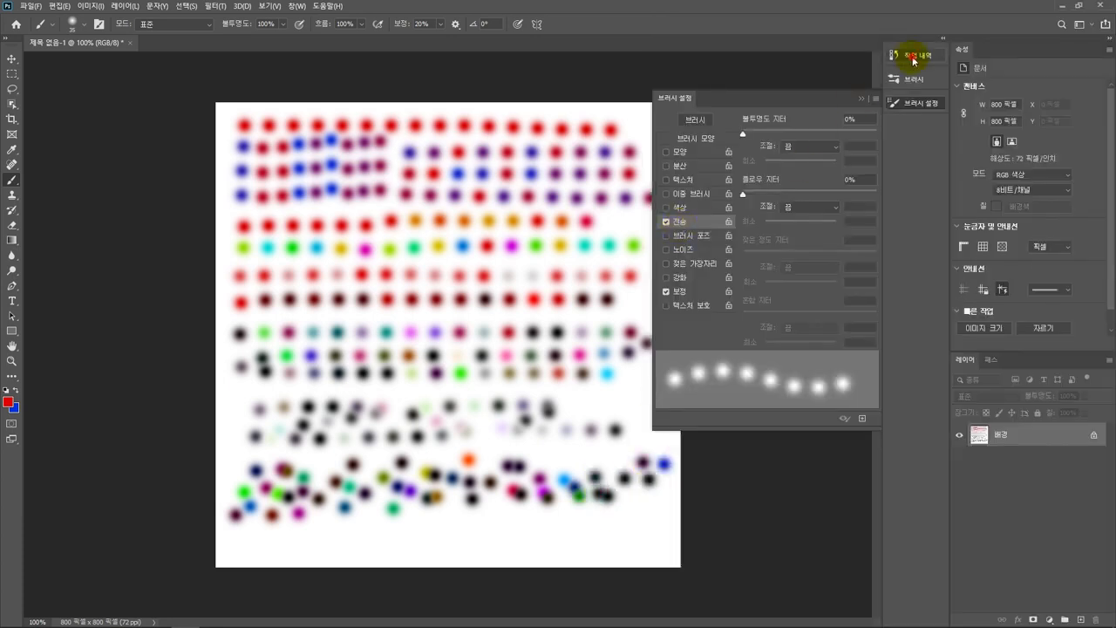
click(914, 55)
click(855, 73)
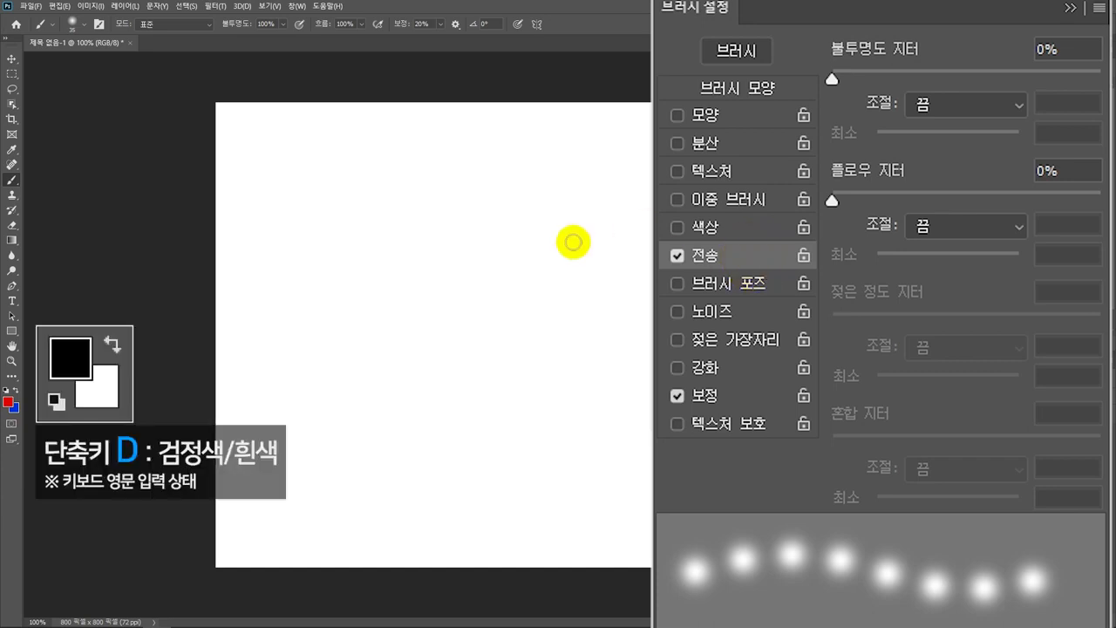
Paint a row of dots in default black, and a second row below it with the opacity jitter at 100%
click(5, 389)
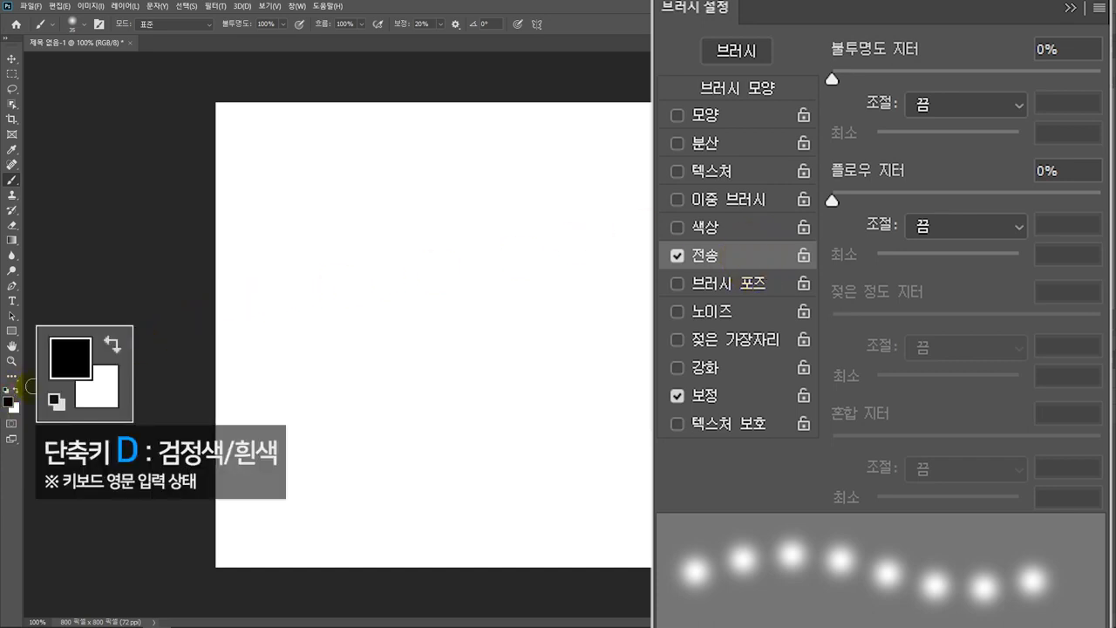
drag(260, 159, 600, 159)
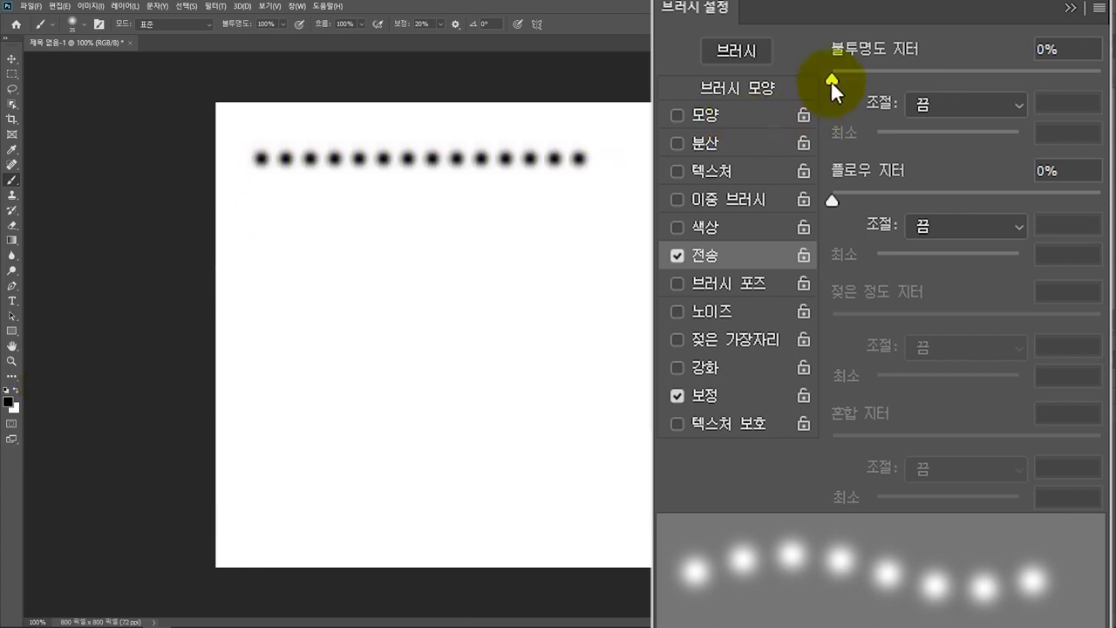
drag(839, 75, 1101, 77)
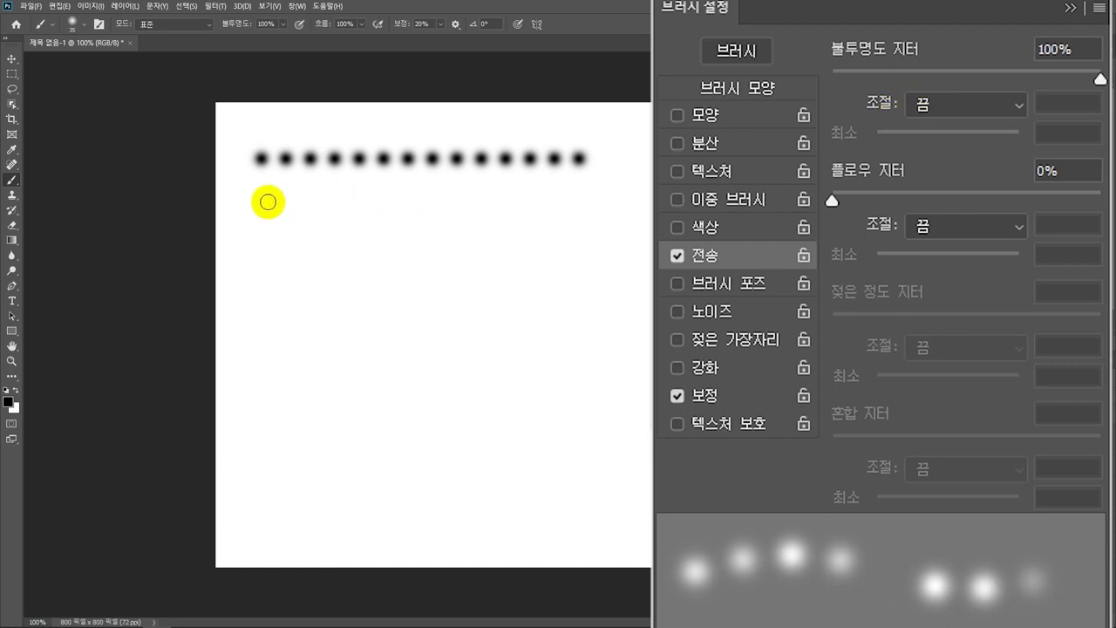
drag(260, 197, 584, 196)
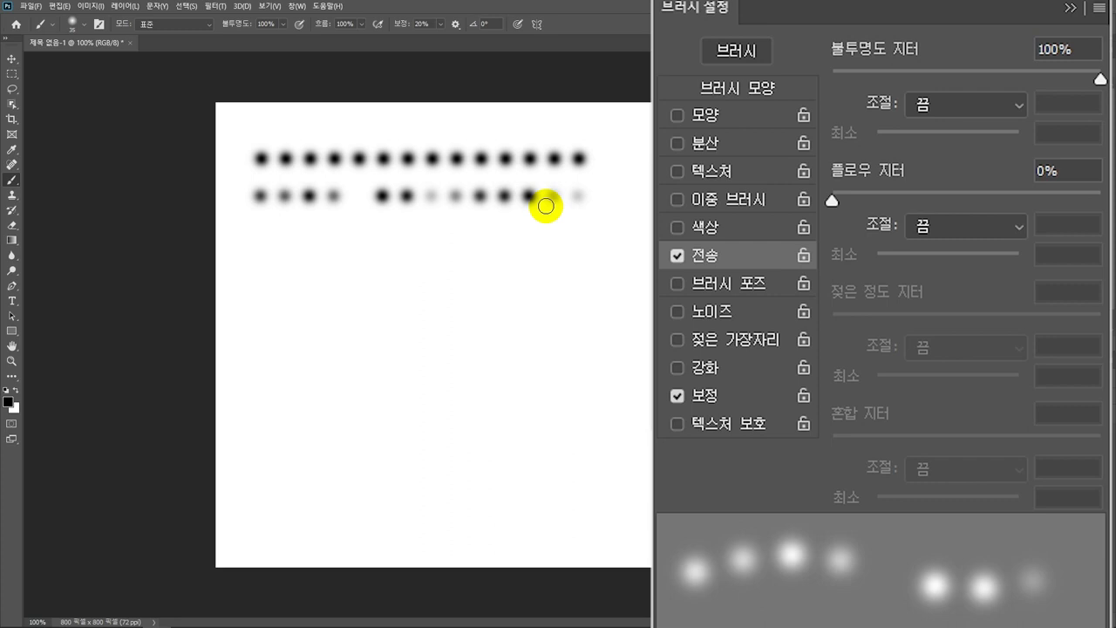
Set the opacity jitter to 0% with its control on Fade (희미하게 하기) at 5, and paint a fading stroke below the second row
drag(1100, 80, 828, 84)
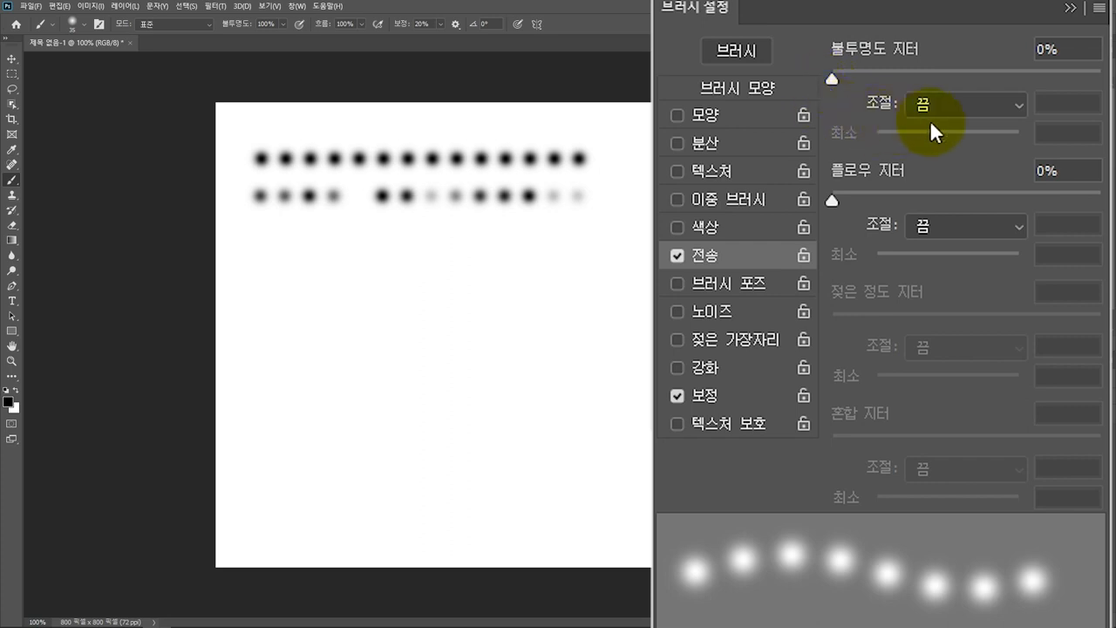
click(952, 100)
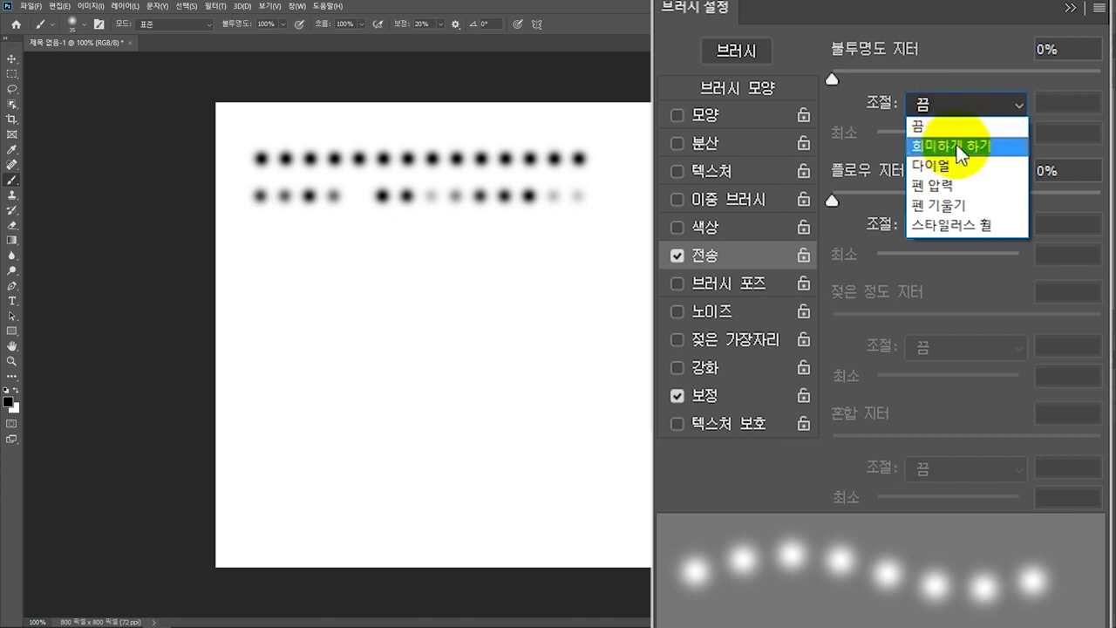
click(956, 144)
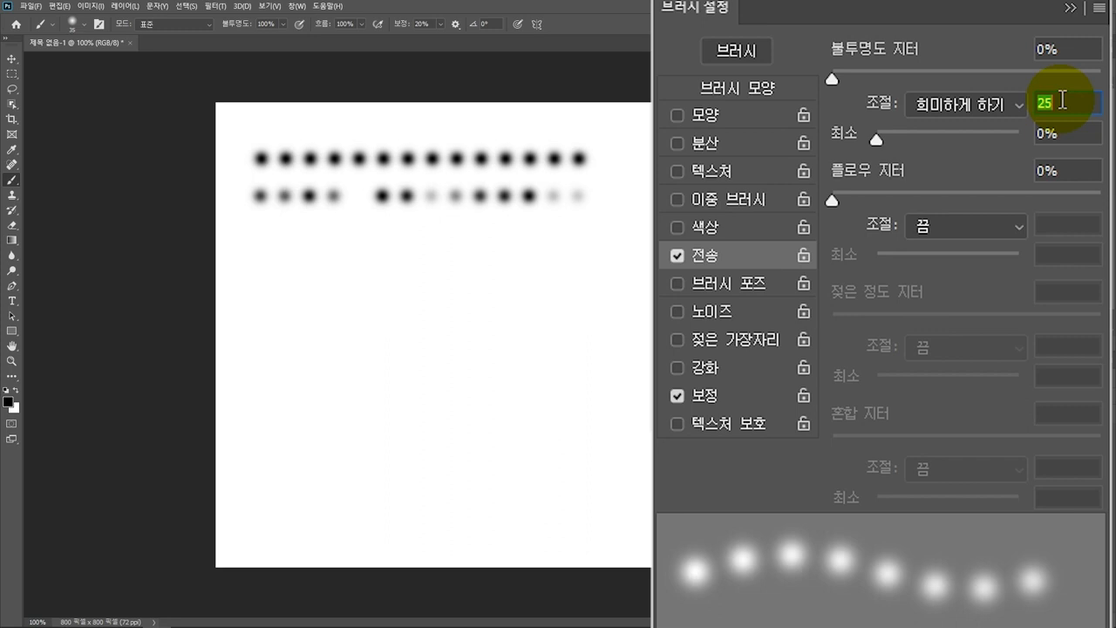
text(5)
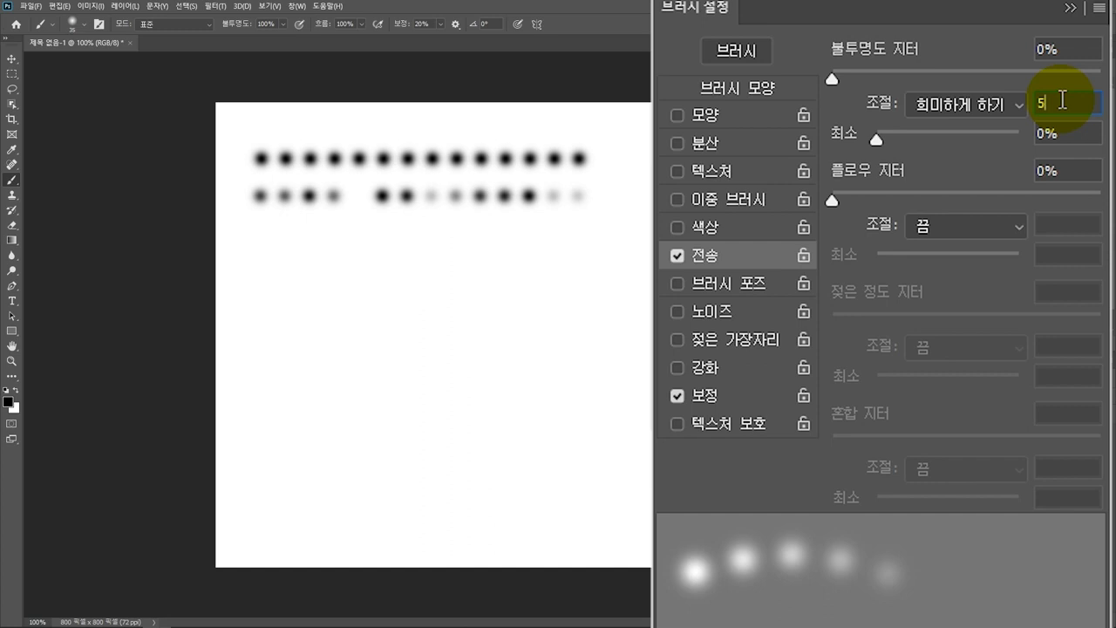
drag(262, 230, 436, 232)
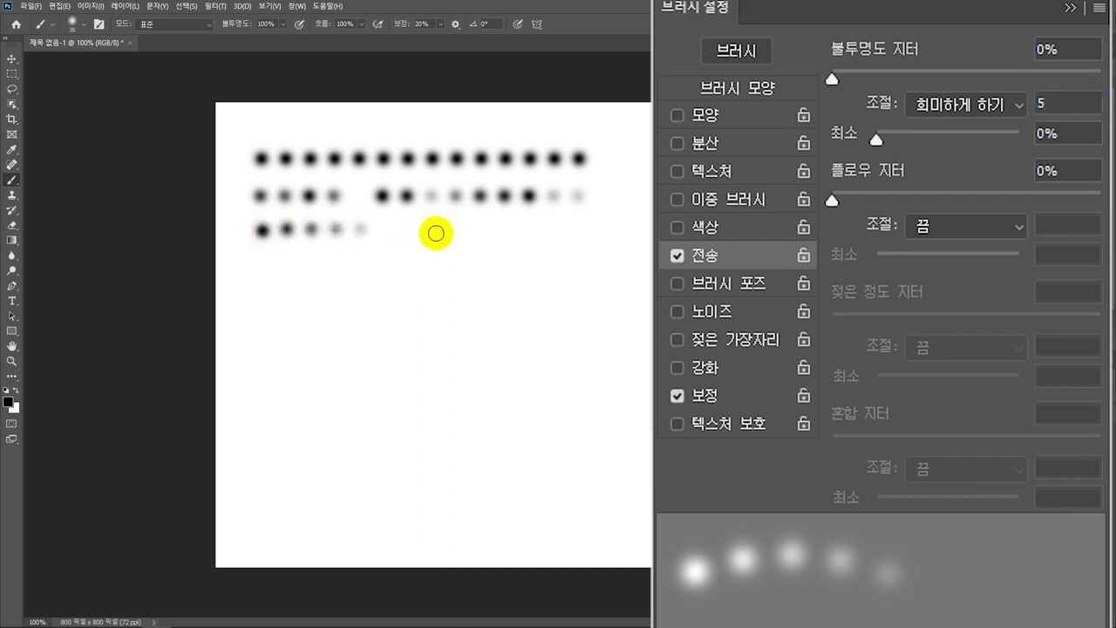
Set the brush tip's spacing (간격) to 1% and the Transfer (전송) opacity fade length to 100
click(746, 89)
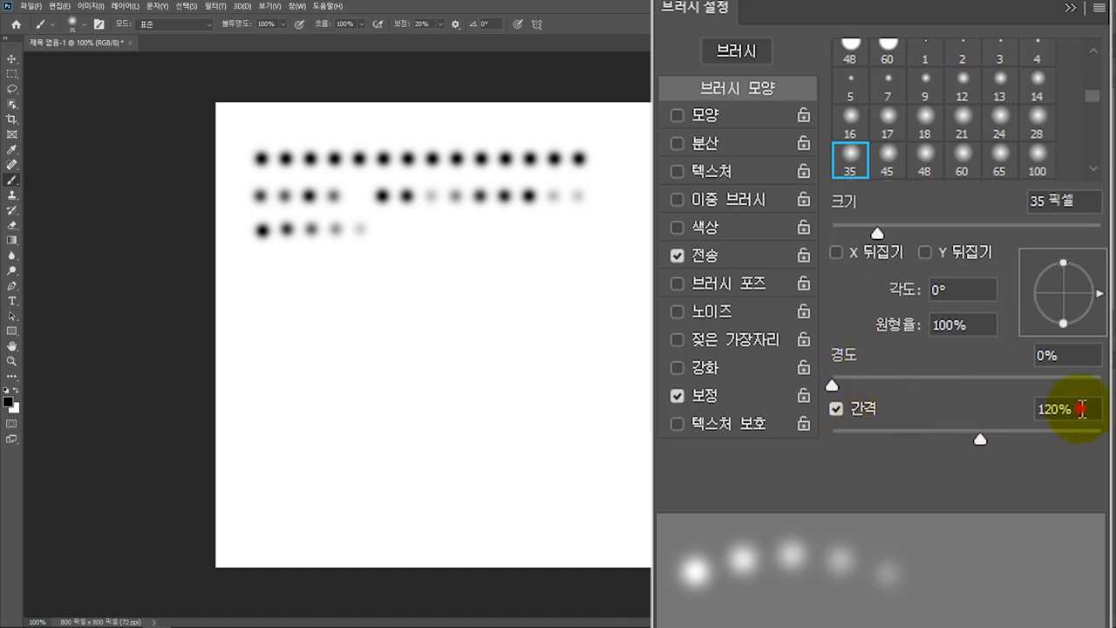
drag(1084, 409, 1018, 415)
text(1)
key(Return)
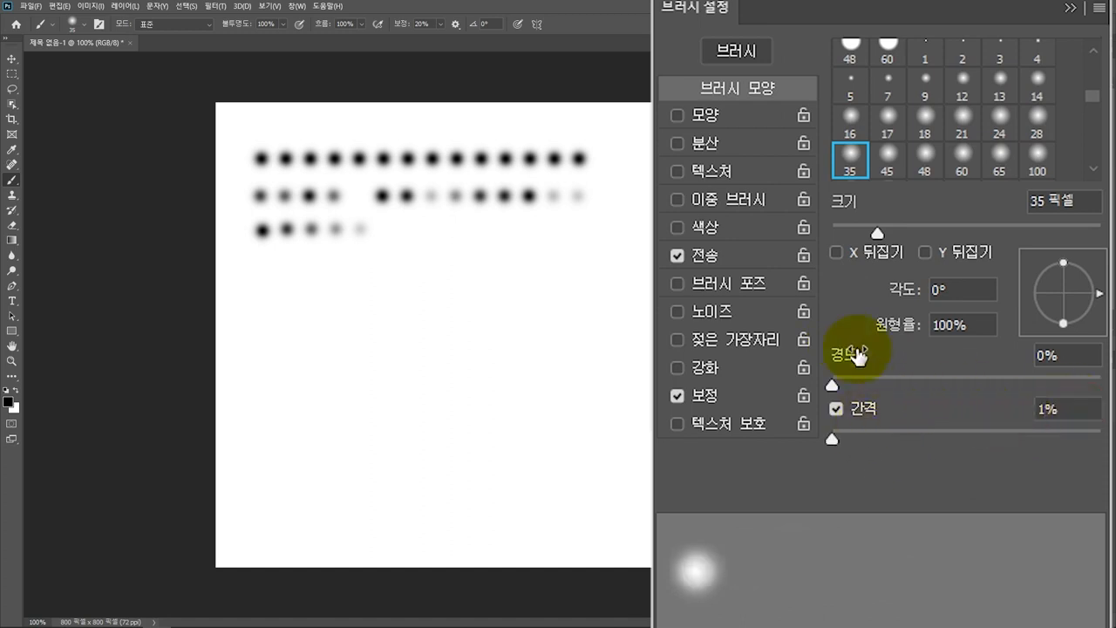
click(738, 257)
double_click(1069, 109)
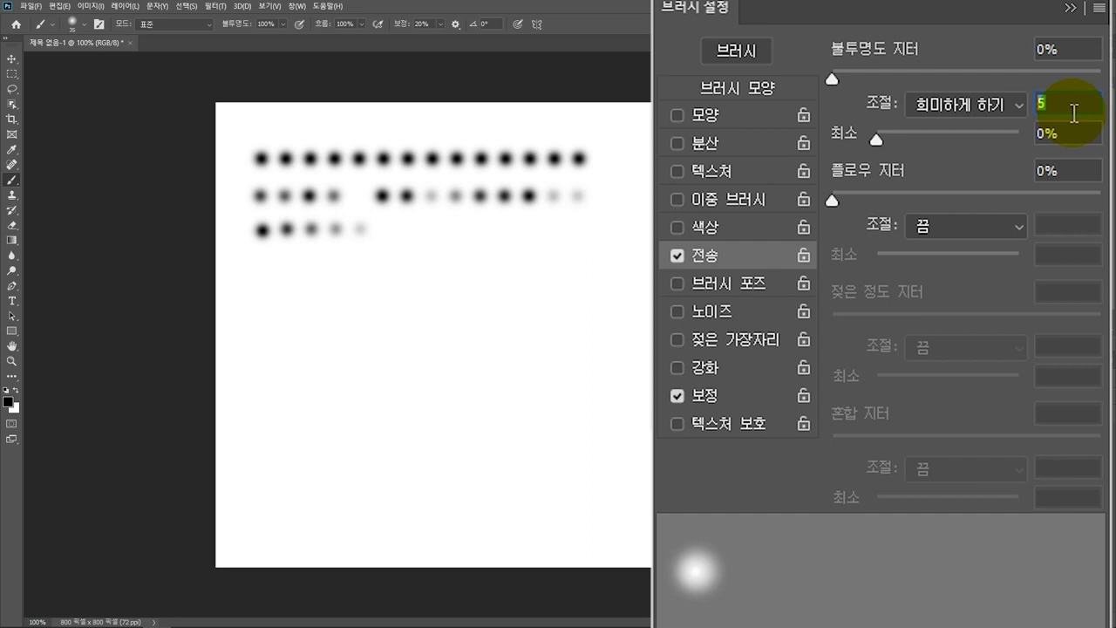
text(100)
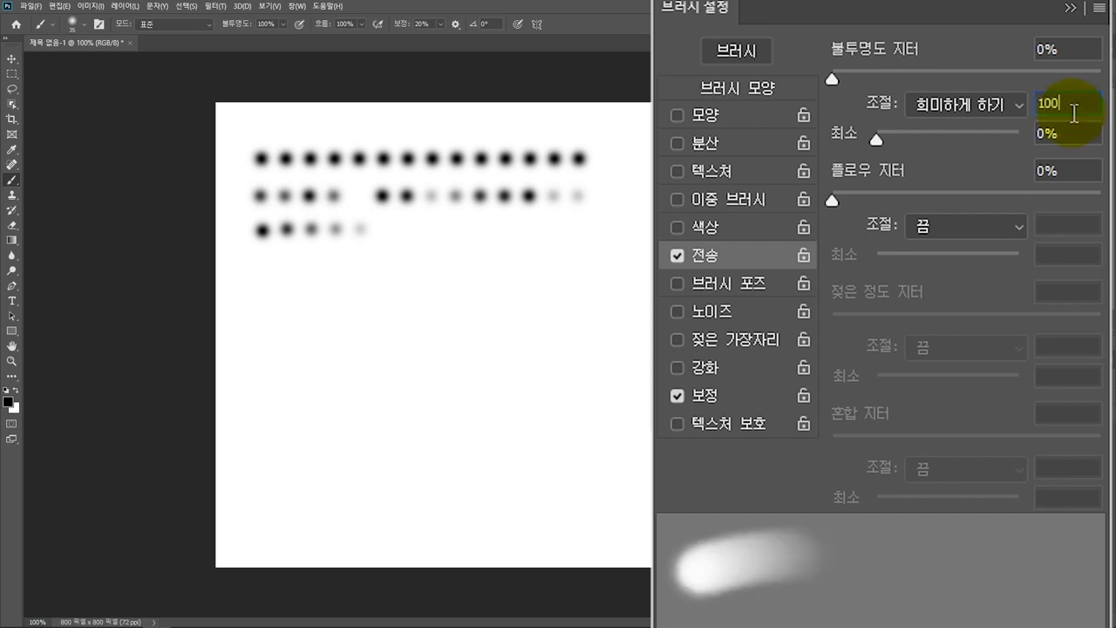
Show the rulers and paint a fading stroke about 100 px long along the canvas's upper edge, starting at its left side
click(272, 7)
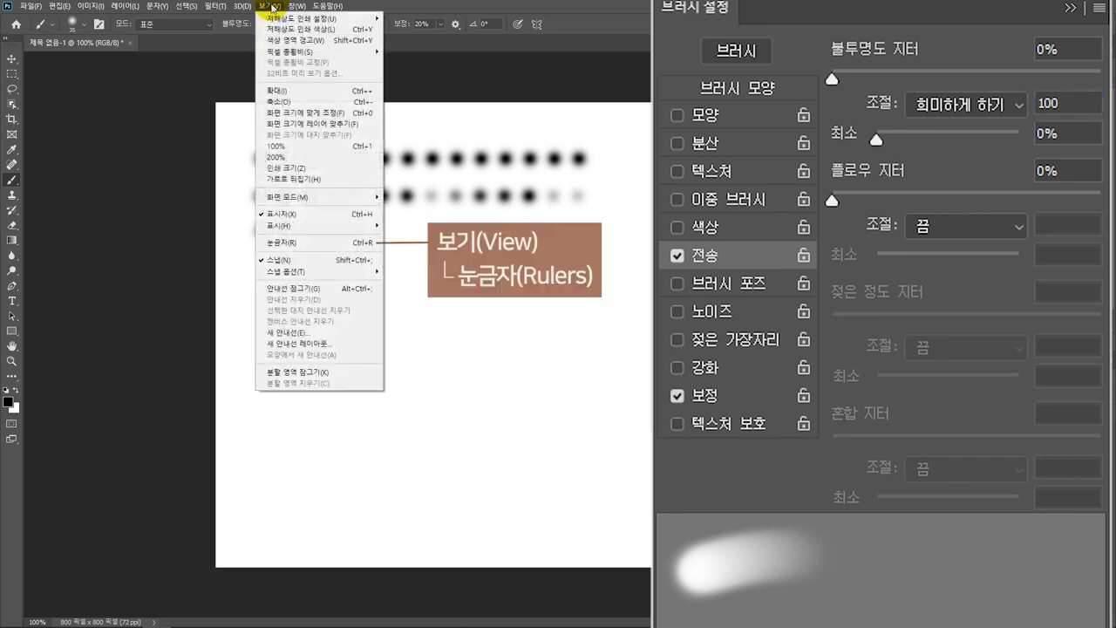
click(305, 244)
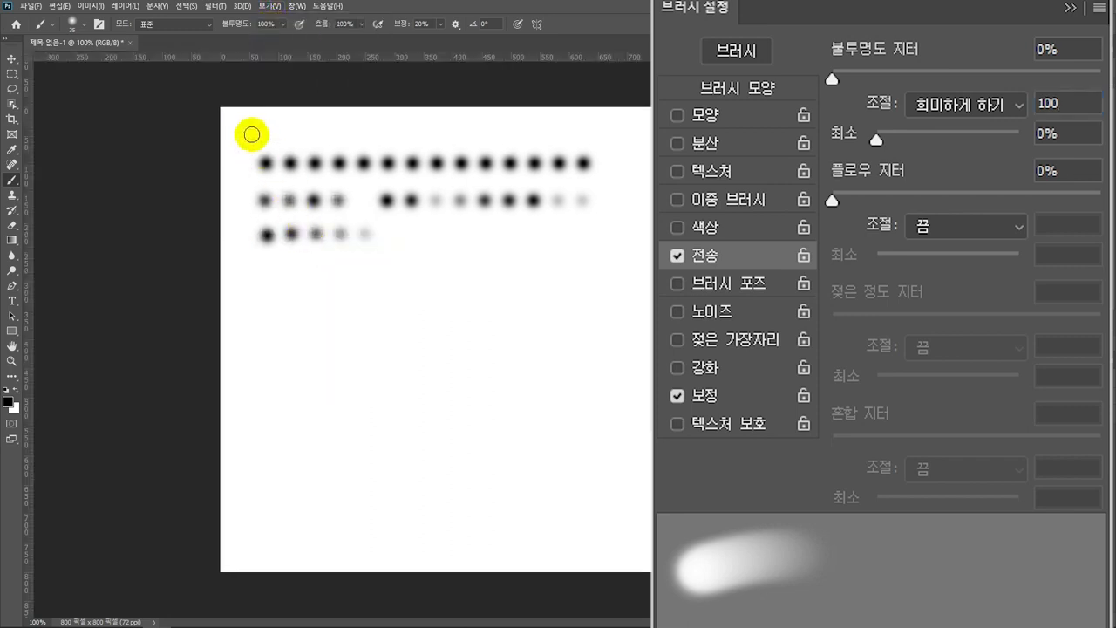
drag(227, 121, 290, 121)
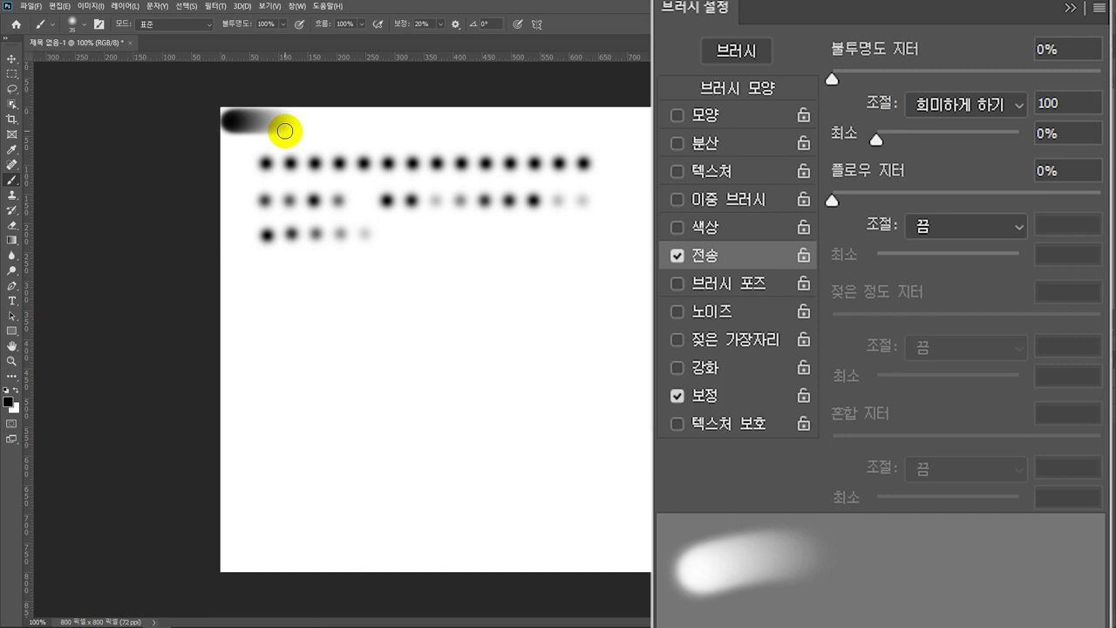
Set the opacity fade length to 500 and paint a fading stroke about 500 px long just below the short one
click(1053, 103)
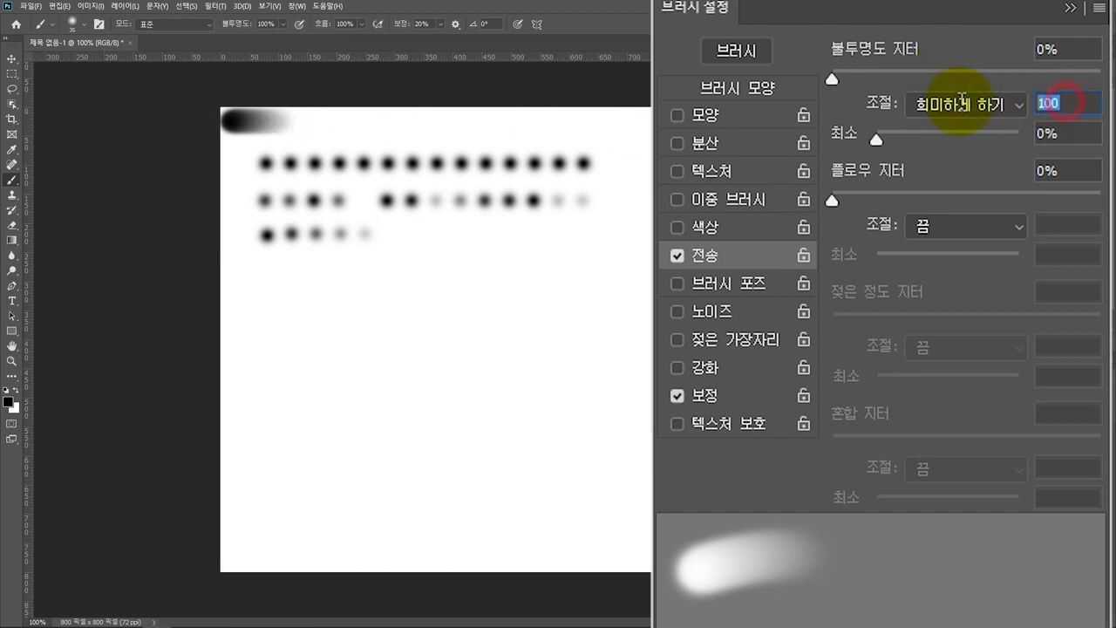
text(500)
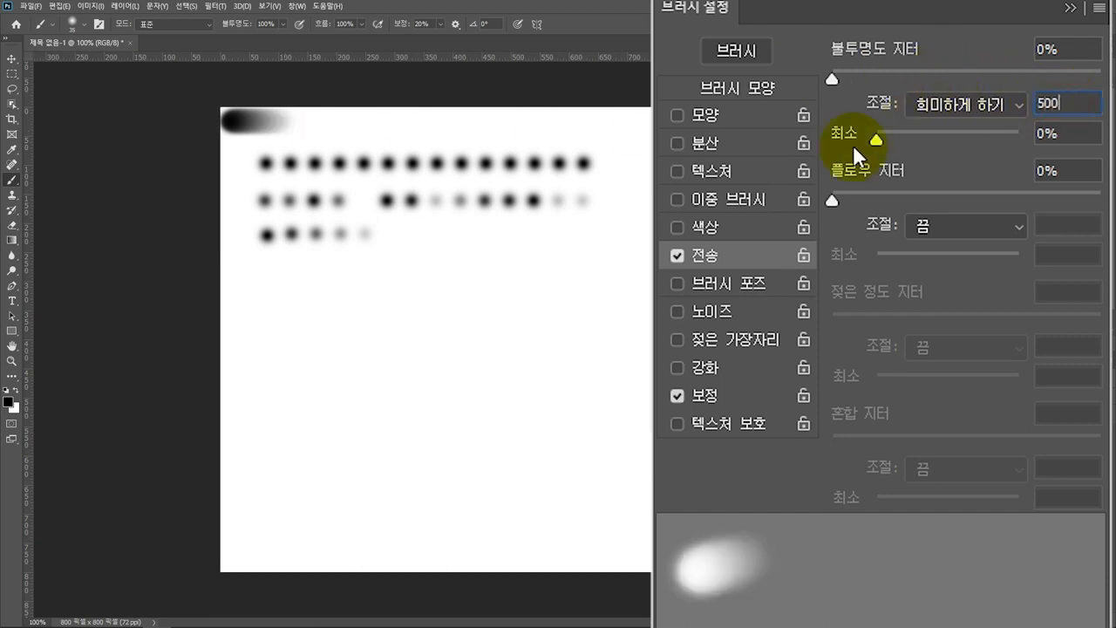
drag(232, 142, 543, 142)
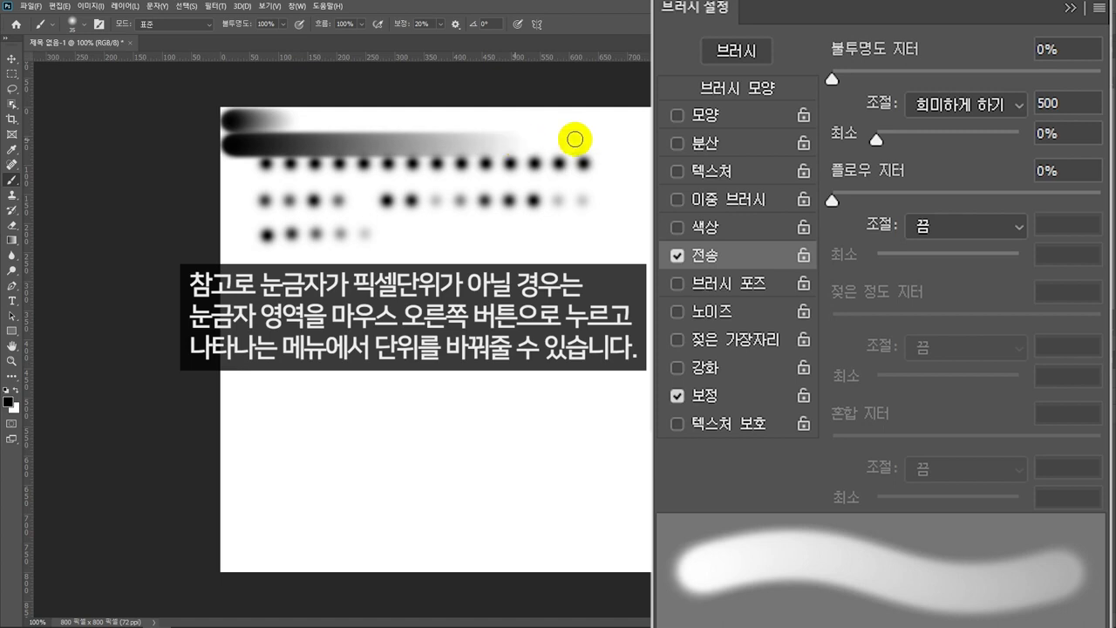
Set the minimum opacity (최소) to 27% and paint a fading stroke across the canvas below the dot rows
click(1051, 103)
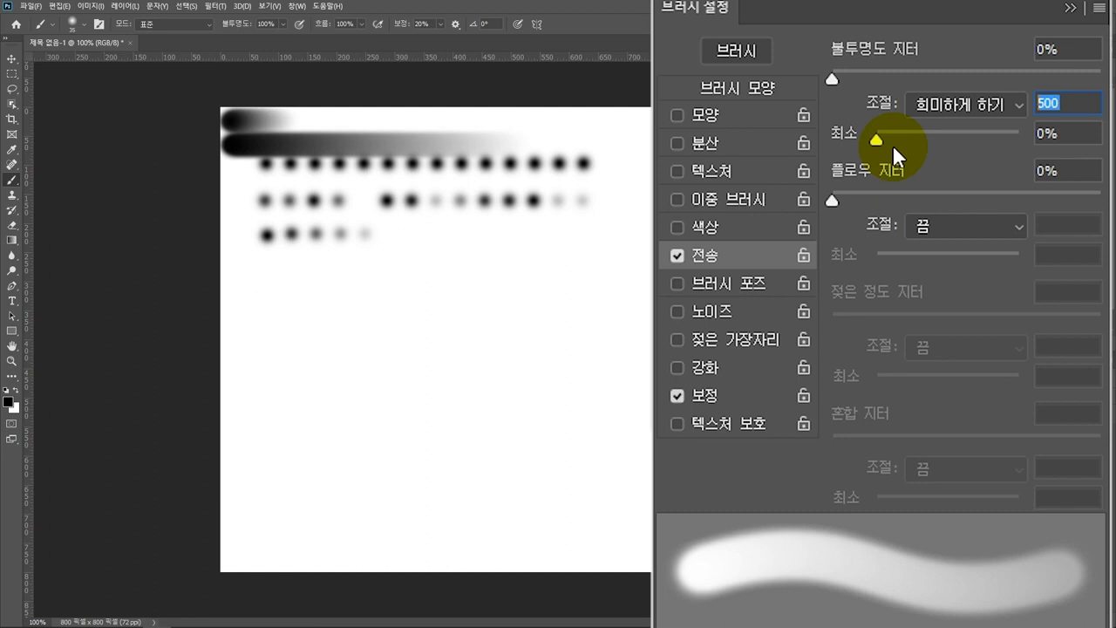
drag(879, 139, 915, 139)
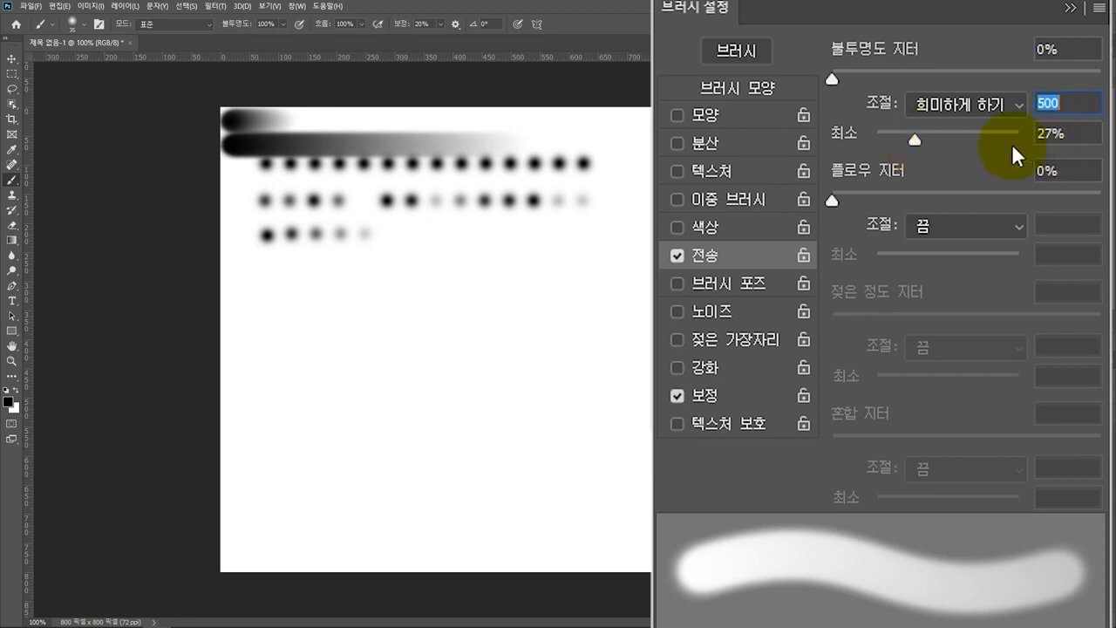
mouse_move(243, 260)
mouse_down()
mouse_move(612, 264)
mouse_move(665, 340)
mouse_up()
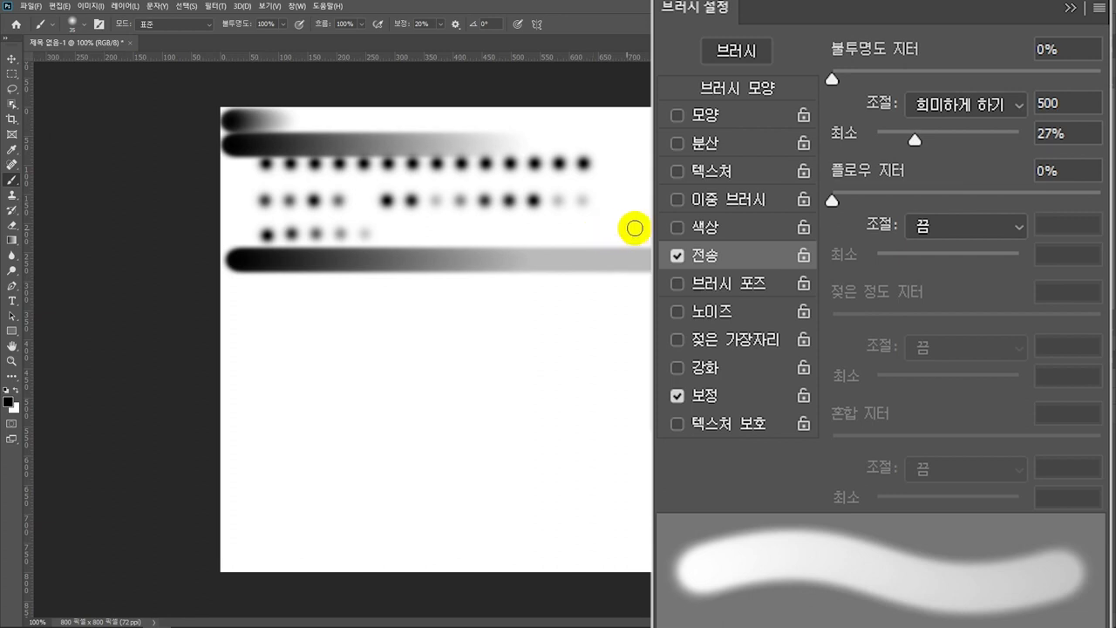
Turn off Transfer (전송), look at the Brush Pose (브러시 포즈) options without keeping them, and enable Noise (노이즈)
click(676, 255)
click(726, 285)
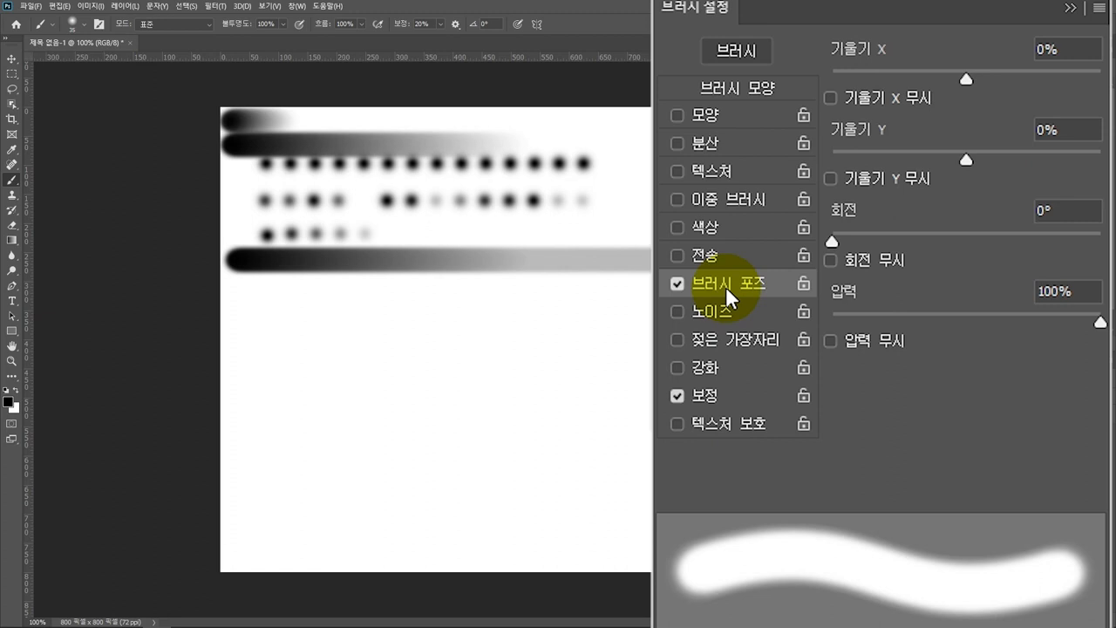
click(678, 283)
click(721, 310)
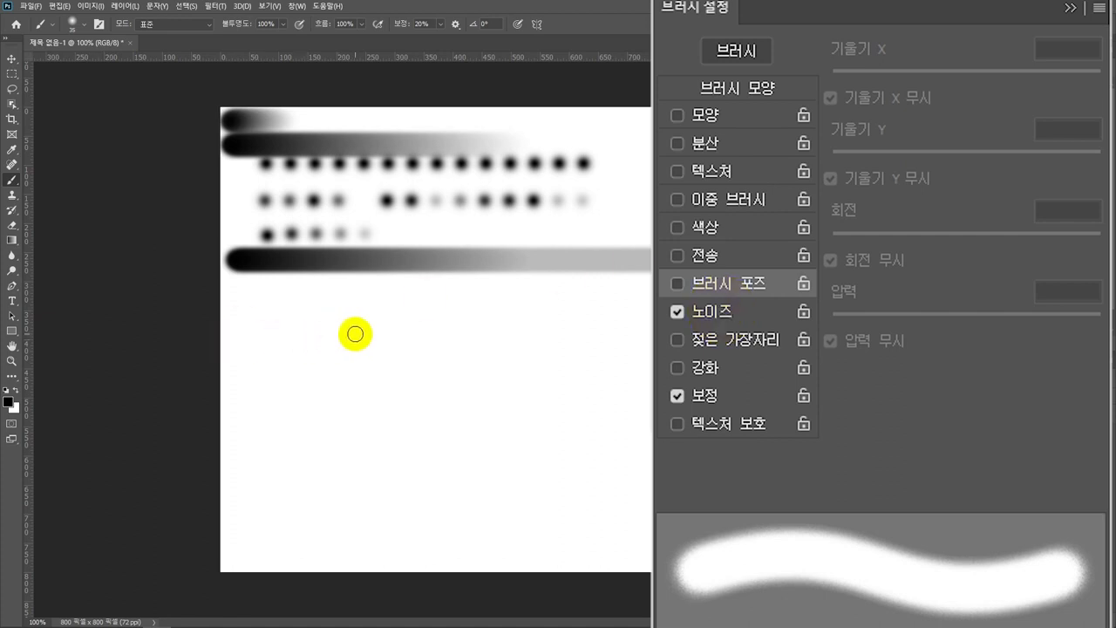
Try a broad noisy stroke with a much enlarged brush in the empty lower half of the canvas, and undo it
key(])
key(])
key(])
key(])
key(])
key(])
key(])
key(])
key(])
key(])
key(])
key(])
key(])
key(])
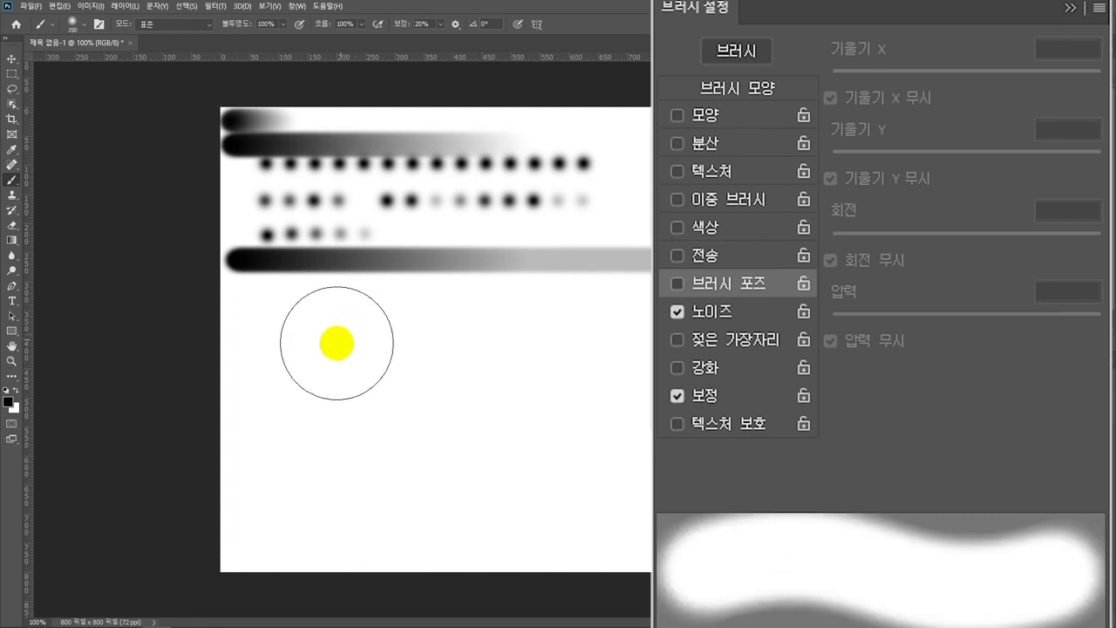
drag(321, 360, 488, 354)
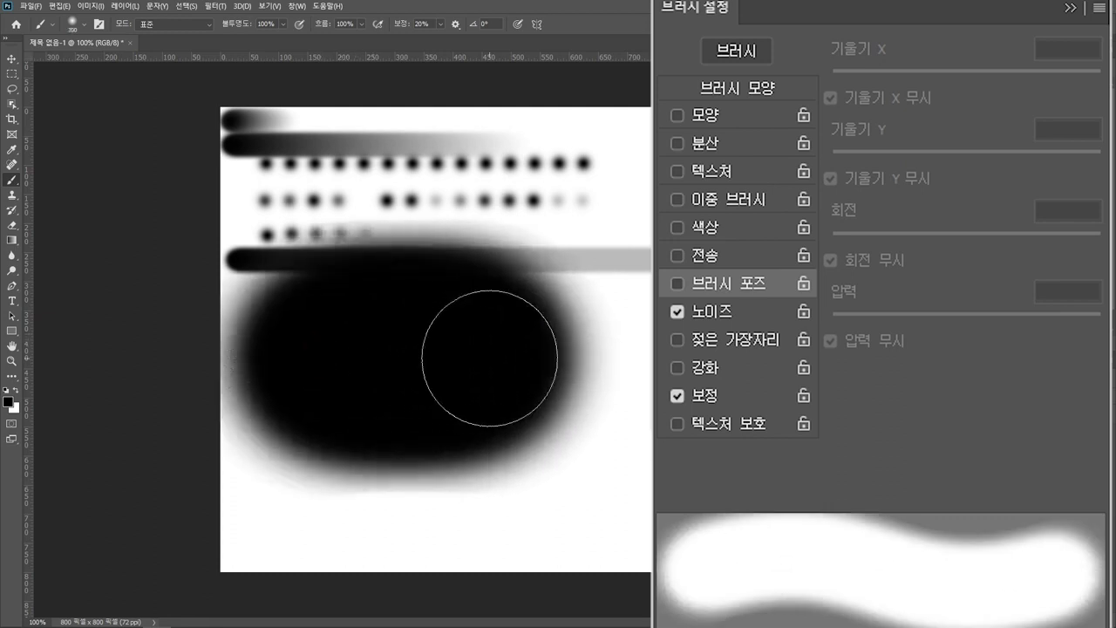
key(ctrl+z)
Reduce the brush size to 125 px, paint a thick noisy stroke below the gradient stroke, and inspect its grainy edge up close
key([)
key([)
key([)
key([)
key([)
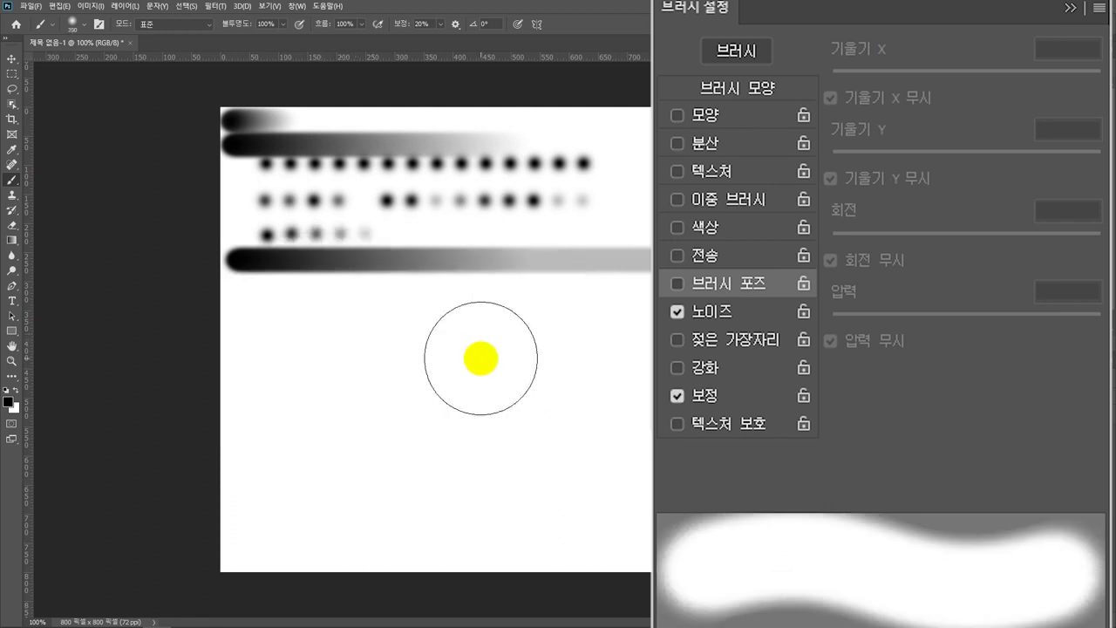
drag(322, 372, 518, 361)
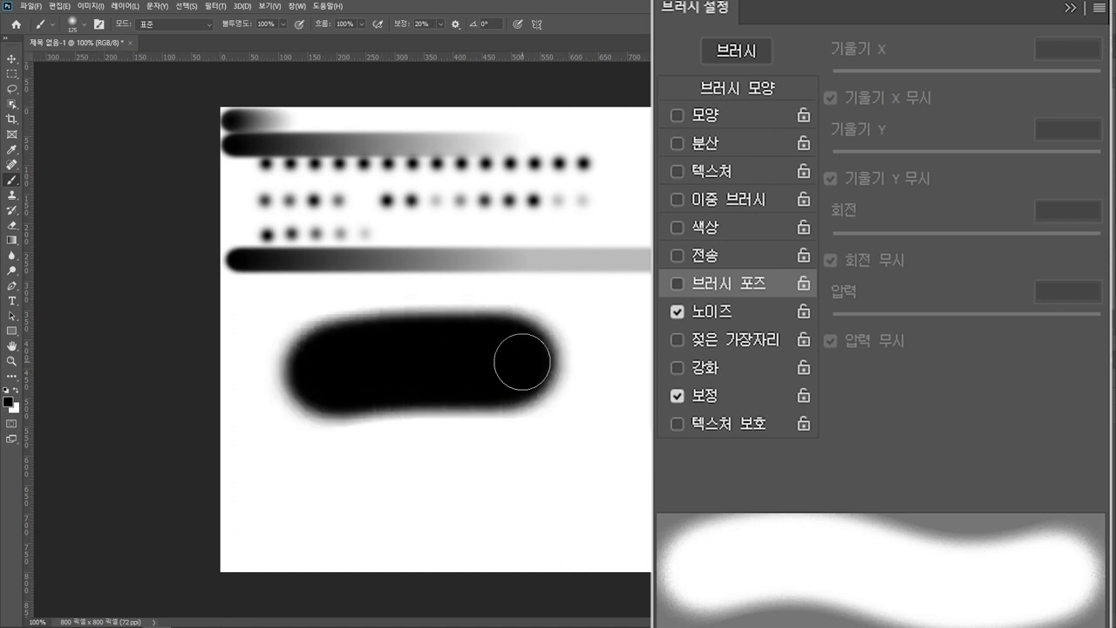
scroll(381, 311, up, 3)
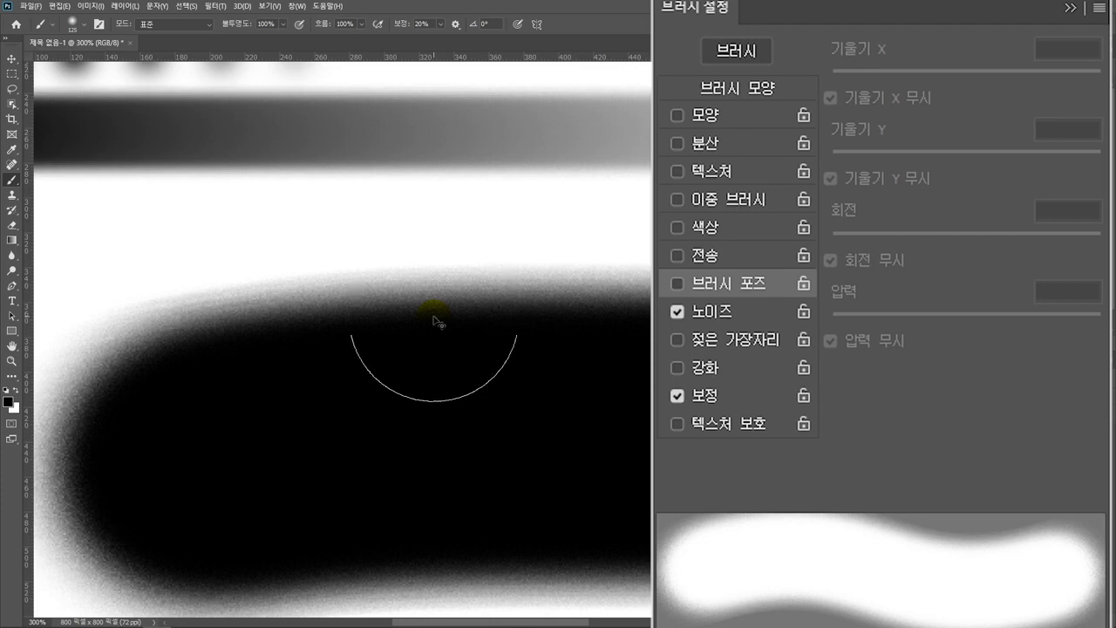
scroll(435, 312, down, 2)
Replace Noise (노이즈) with Wet Edges (젖은 가장자리) and paint four overlapping strokes with a 70 px brush below the thick black stroke
click(677, 312)
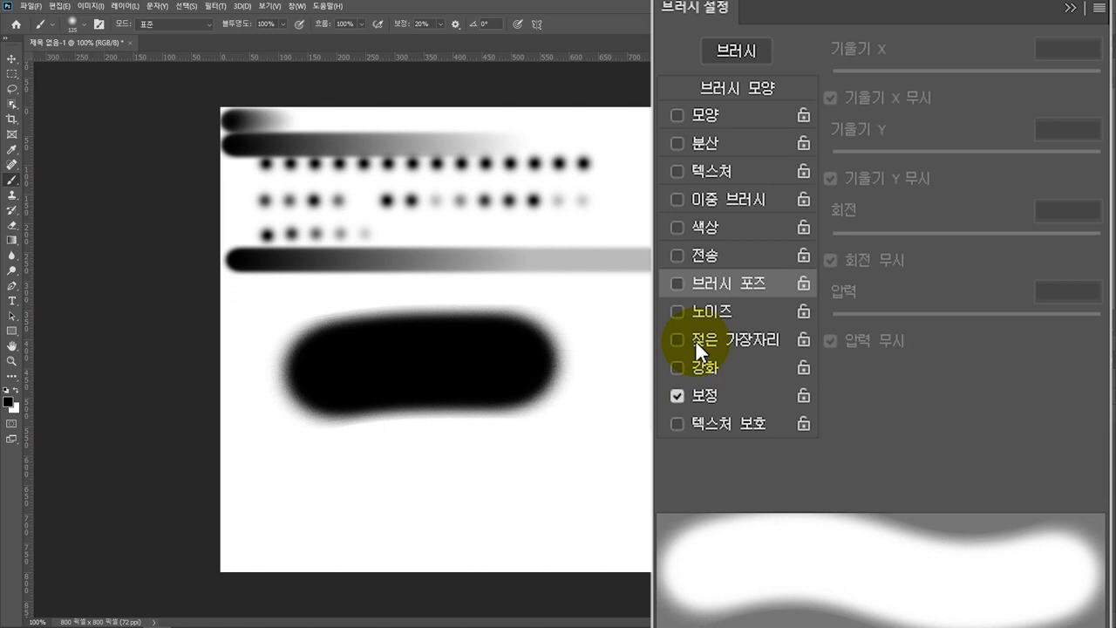
click(696, 342)
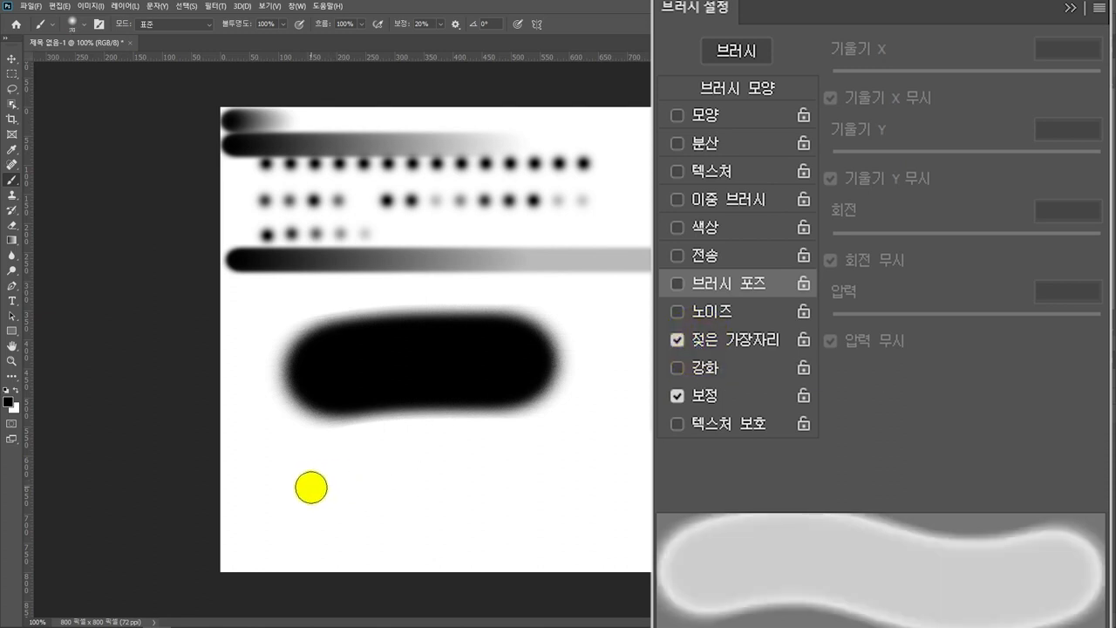
drag(312, 488, 480, 452)
drag(381, 523, 545, 430)
drag(500, 512, 593, 403)
mouse_move(600, 514)
mouse_down()
mouse_move(590, 501)
mouse_move(601, 374)
mouse_up()
Turn off Wet Edges (젖은 가장자리) and Smoothing (보정), switching Build-up (강화) on and off again in between
click(677, 339)
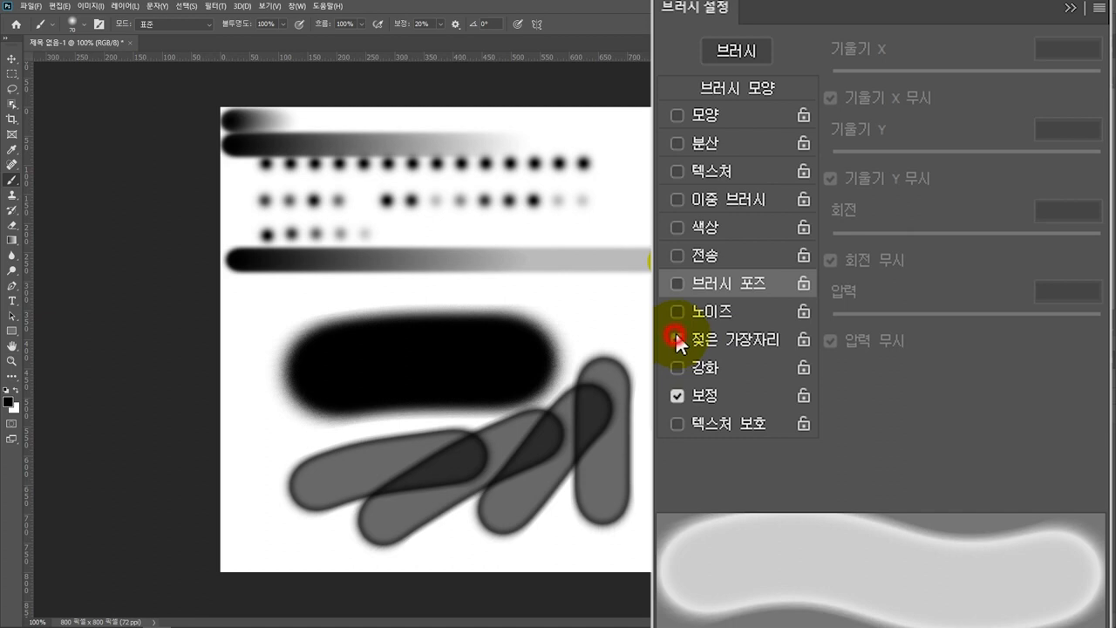
click(678, 368)
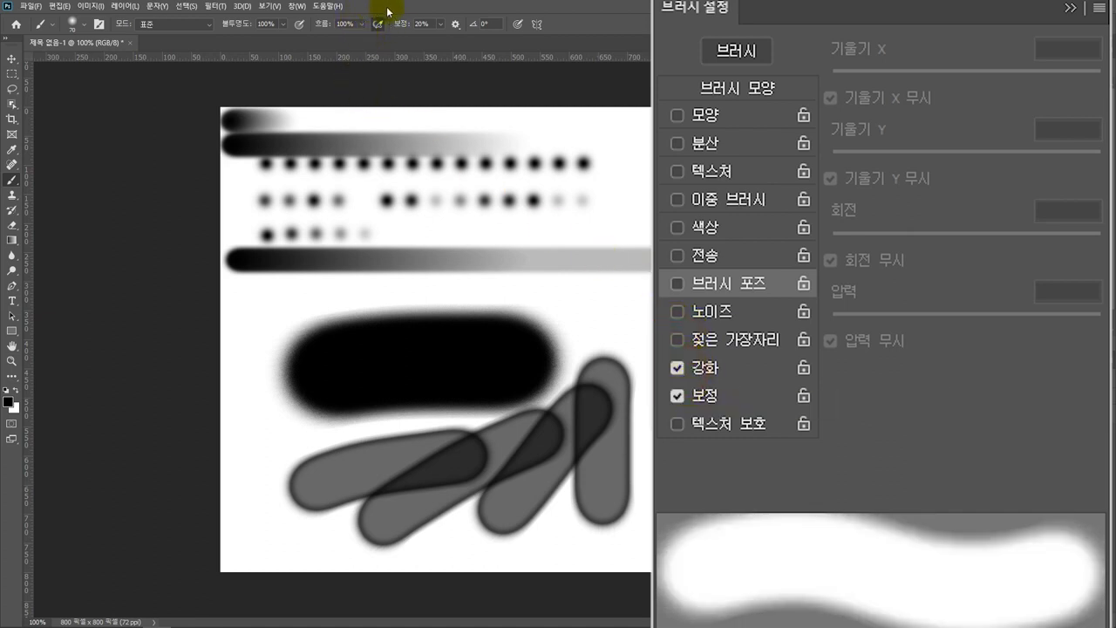
click(679, 367)
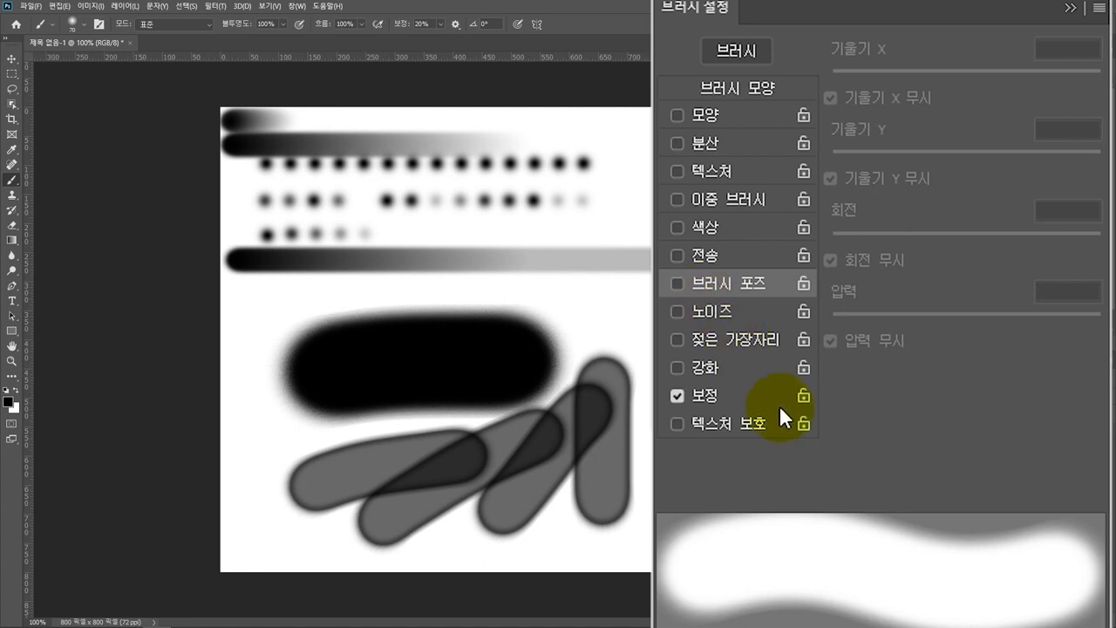
click(678, 395)
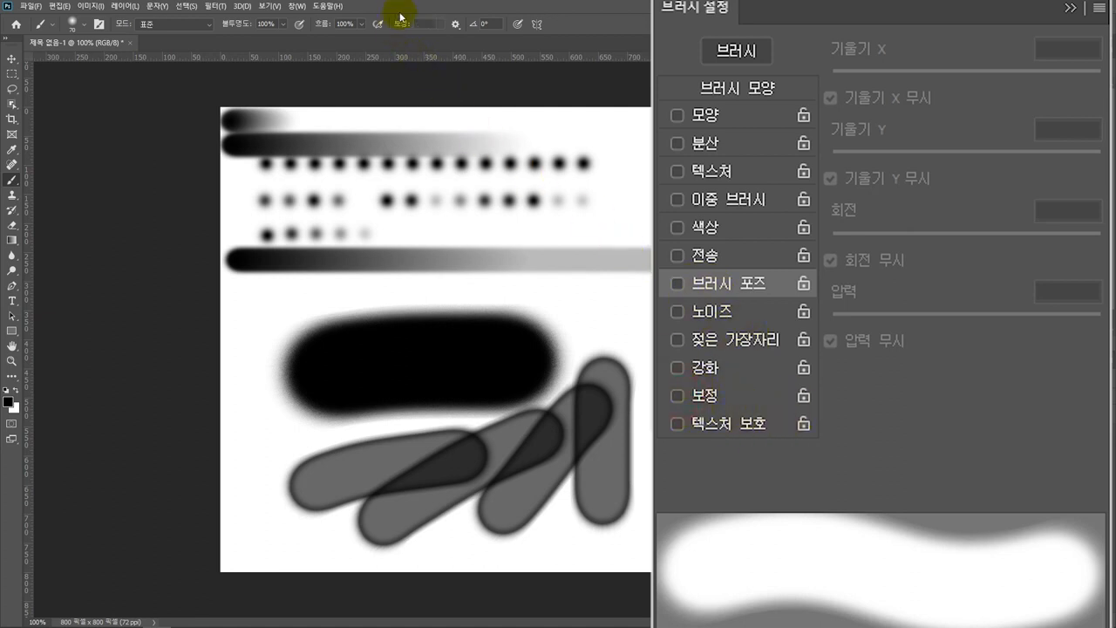
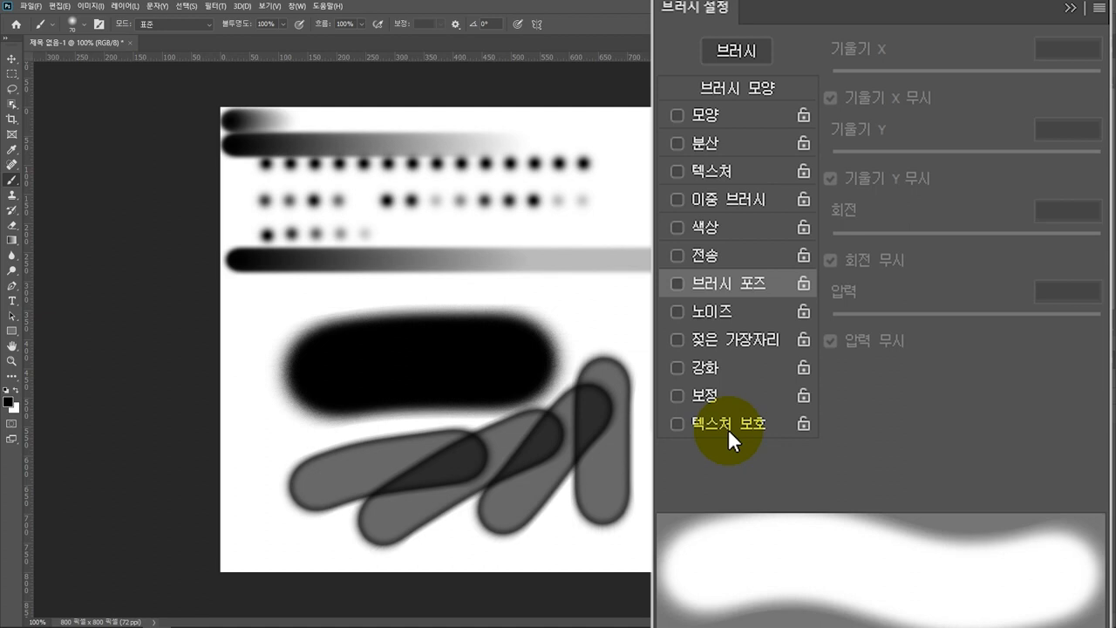
Set the brush tip's hardness (경도) to 30%, its angle (각도) to 25° and its roundness (원형율) to 30%
click(759, 86)
click(1051, 355)
text(30)
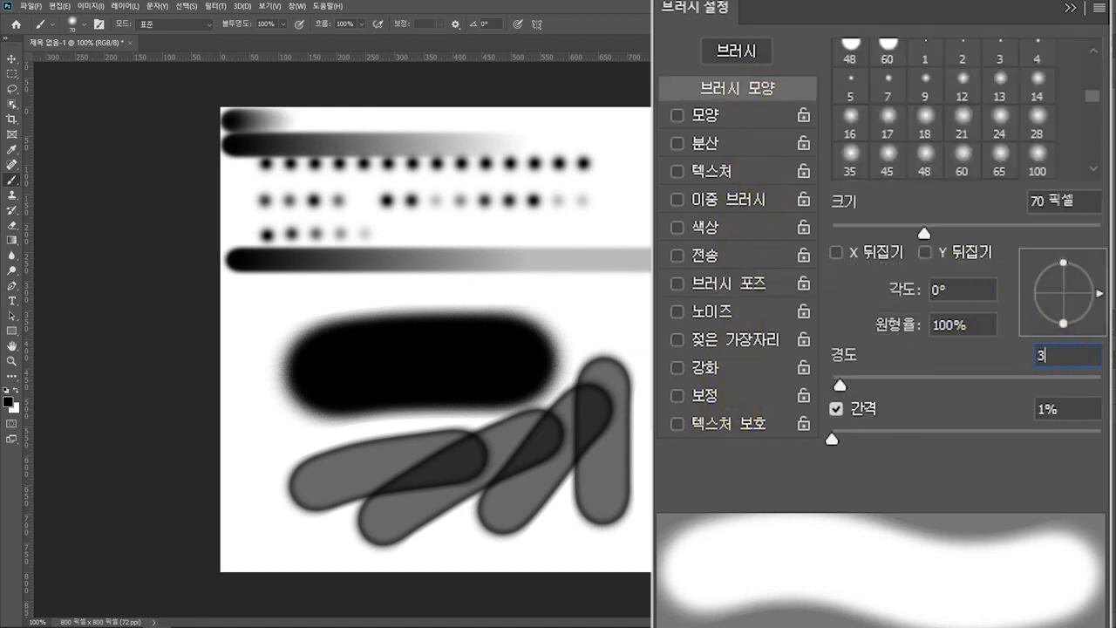
click(960, 290)
text(25)
click(981, 327)
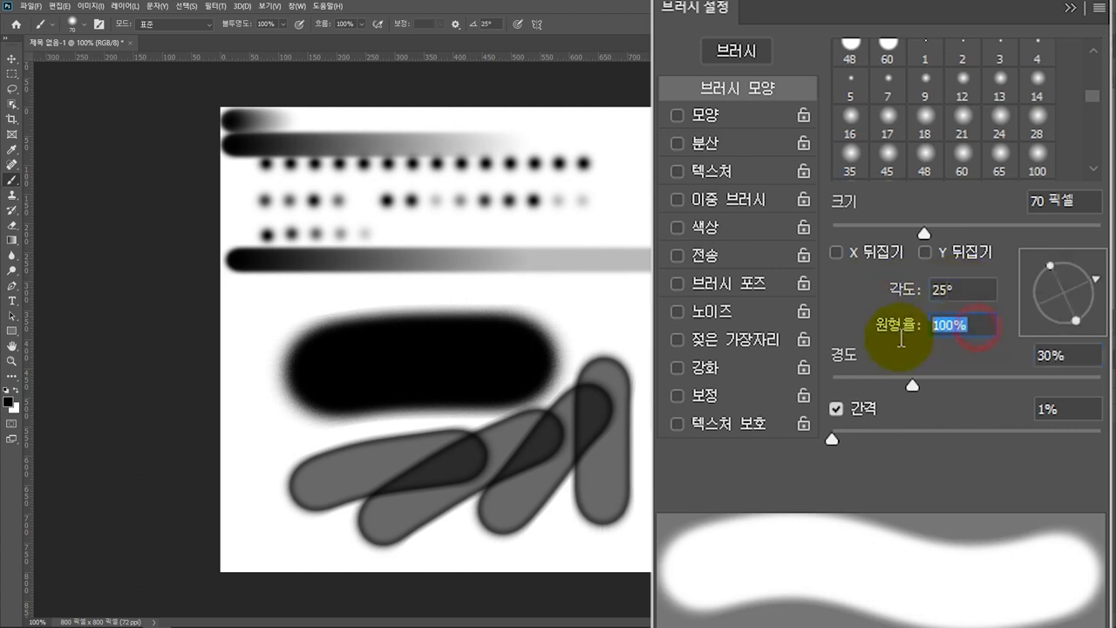
text(30)
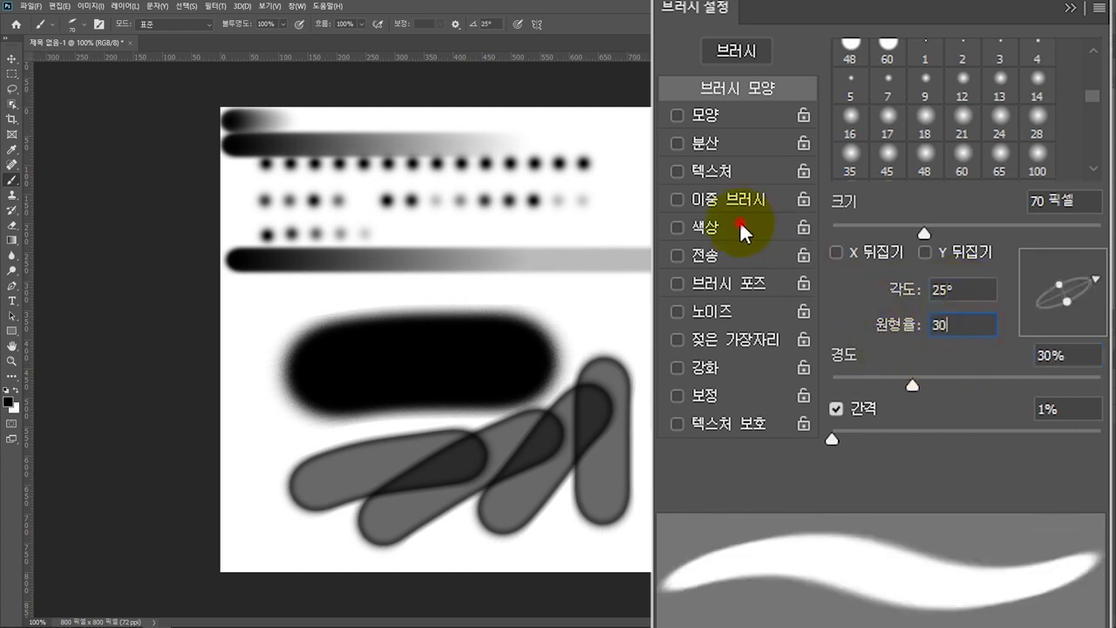
Enable Color Dynamics (색상) and set the hue, saturation and brightness jitter to 30% each
click(739, 223)
click(1046, 161)
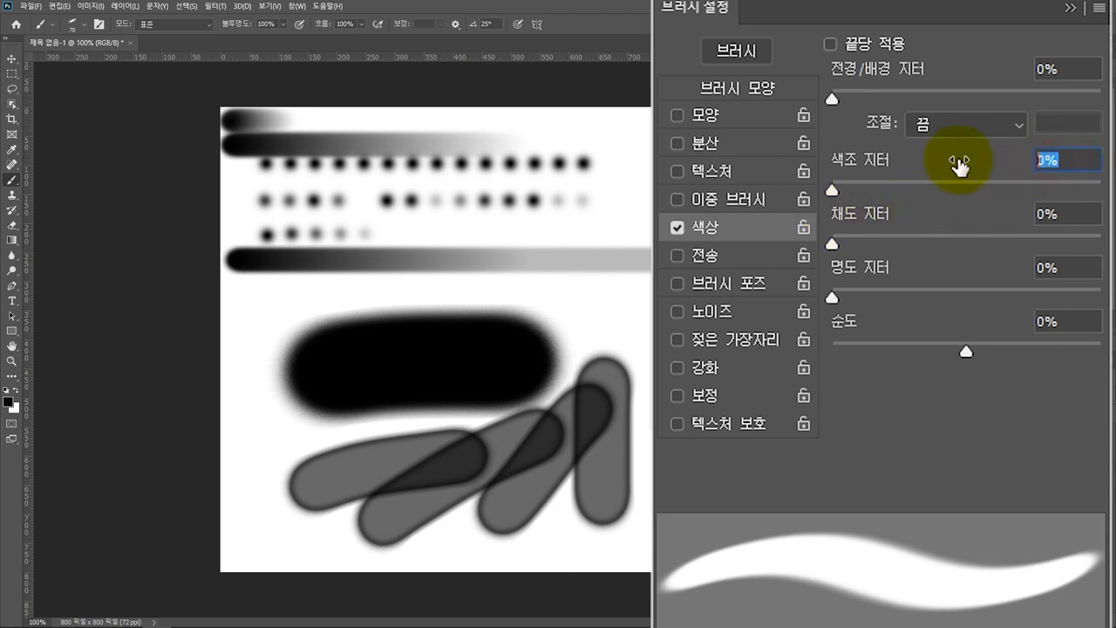
text(30)
click(1056, 210)
text(30)
key(Tab)
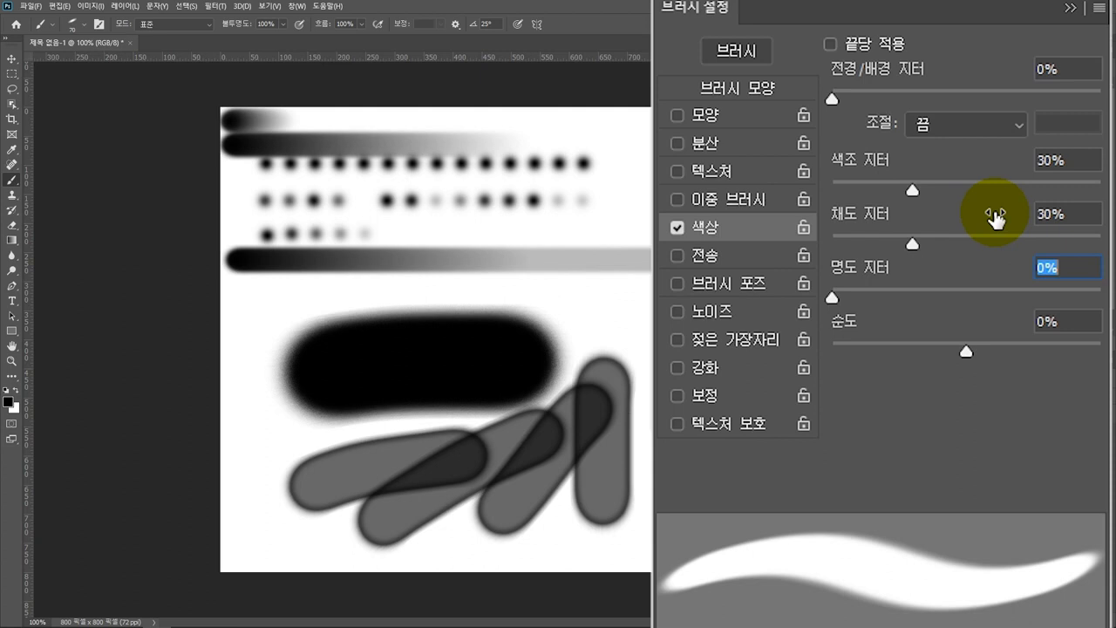
text(30)
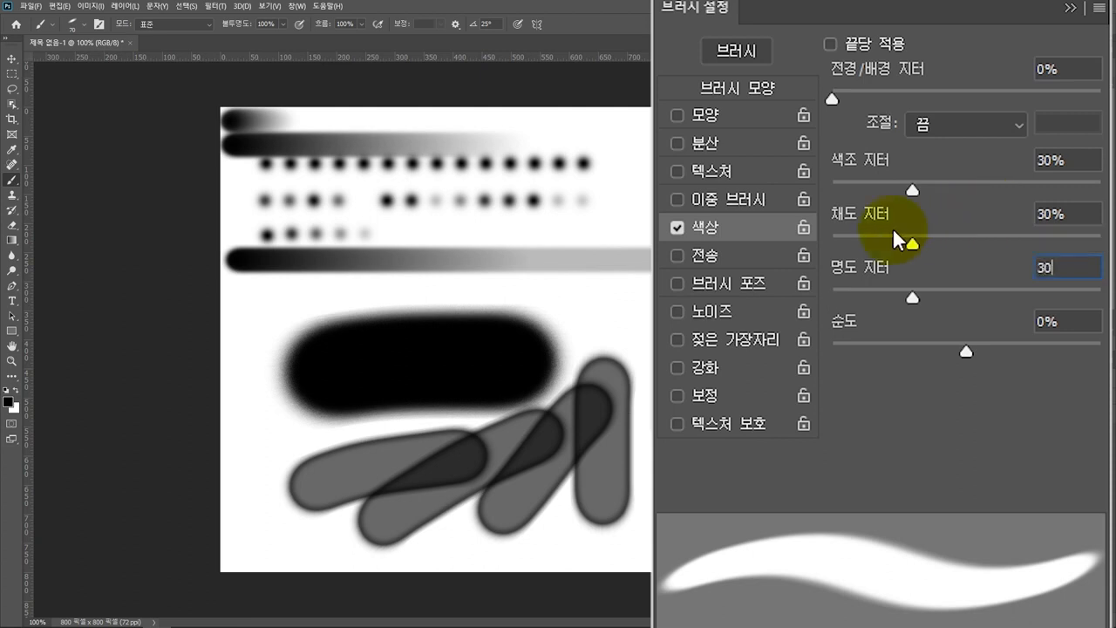
key(Return)
Enable Transfer (전송) and set the opacity jitter's fade (희미하게 하기) to 200 steps with a 0% minimum
click(711, 255)
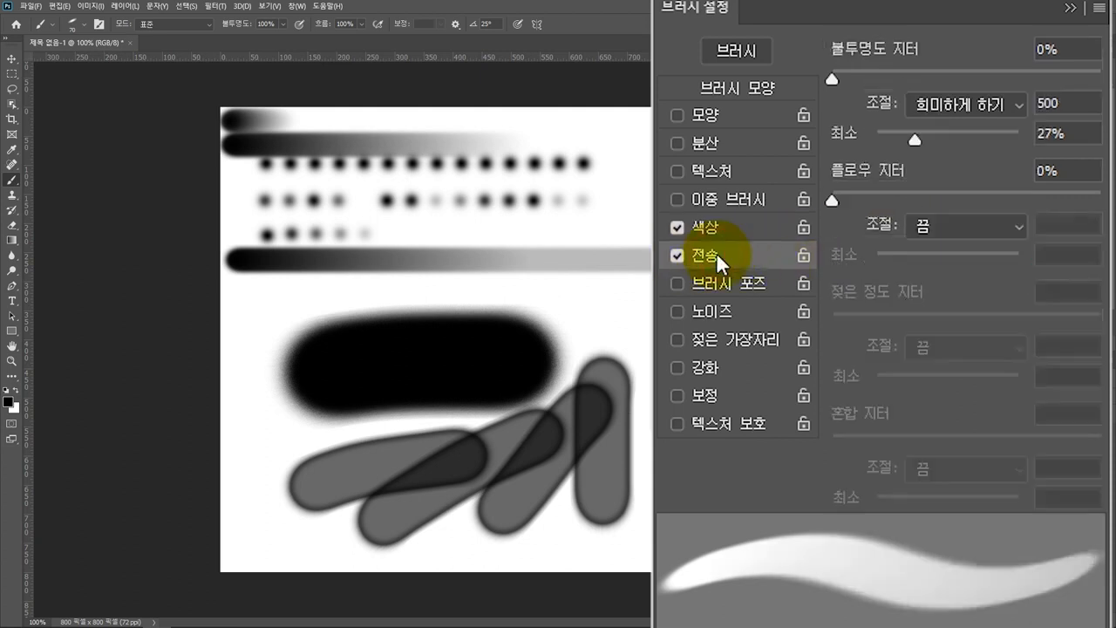
click(1078, 104)
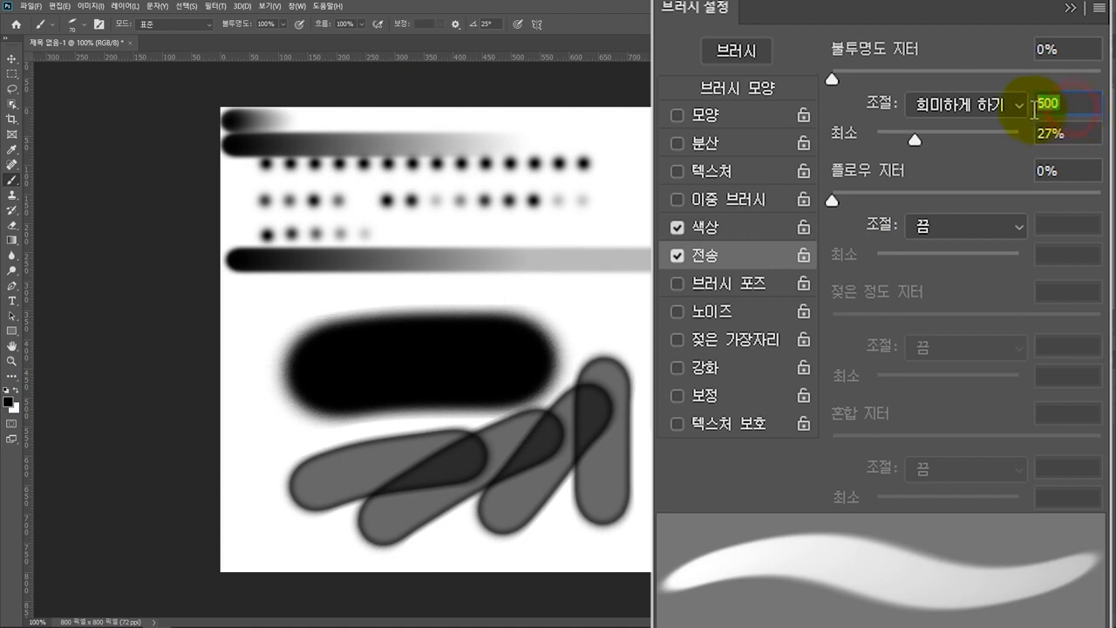
text(200)
click(1043, 133)
text(0)
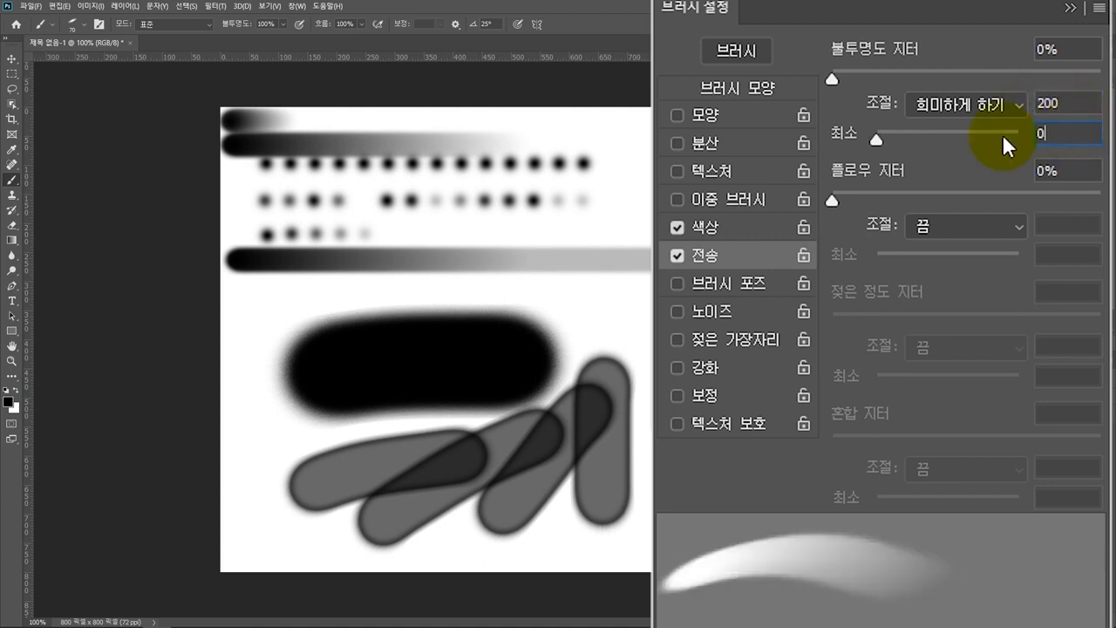
Enable Wet Edges (젖은 가장자리) and set the brush opacity (불투명도) to 70%
click(678, 340)
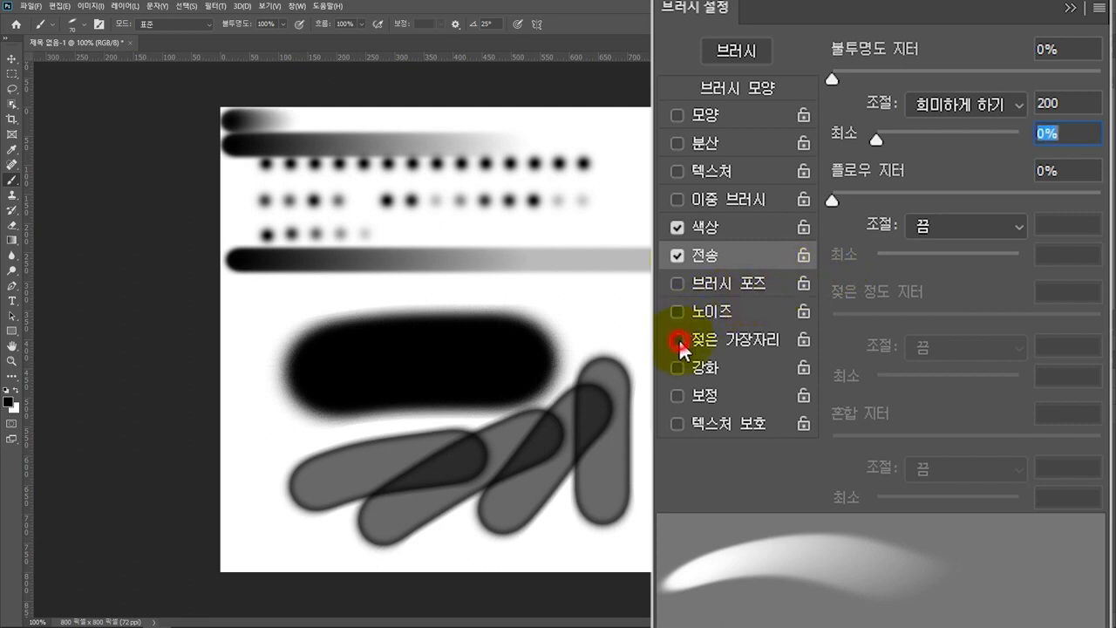
click(363, 35)
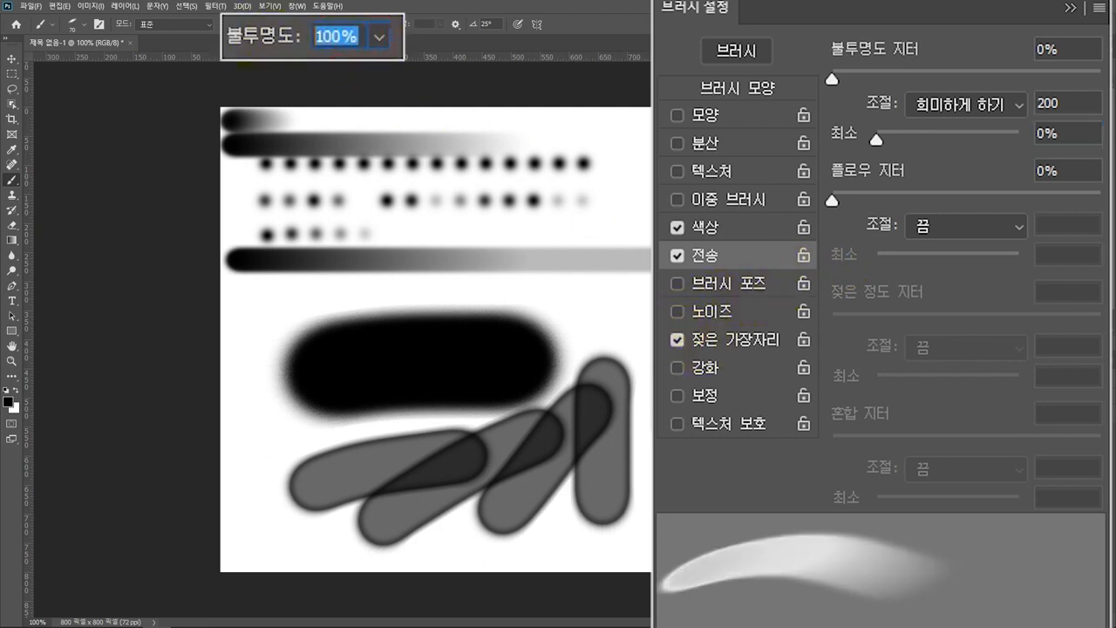
text(70)
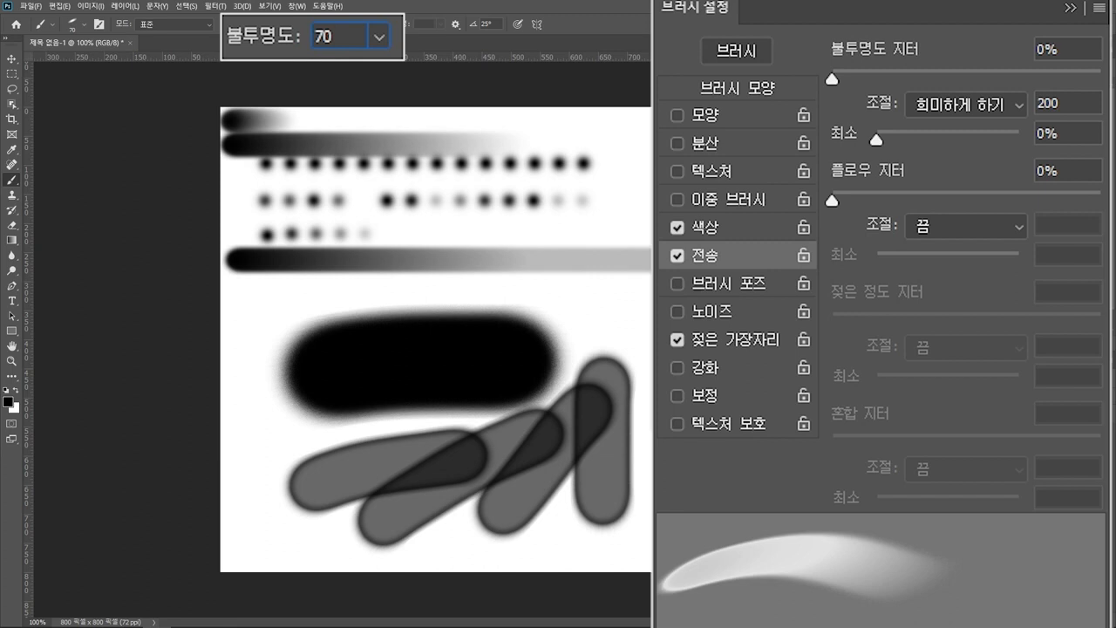
key(Return)
Set the foreground colour to orange-red ff4800
click(8, 402)
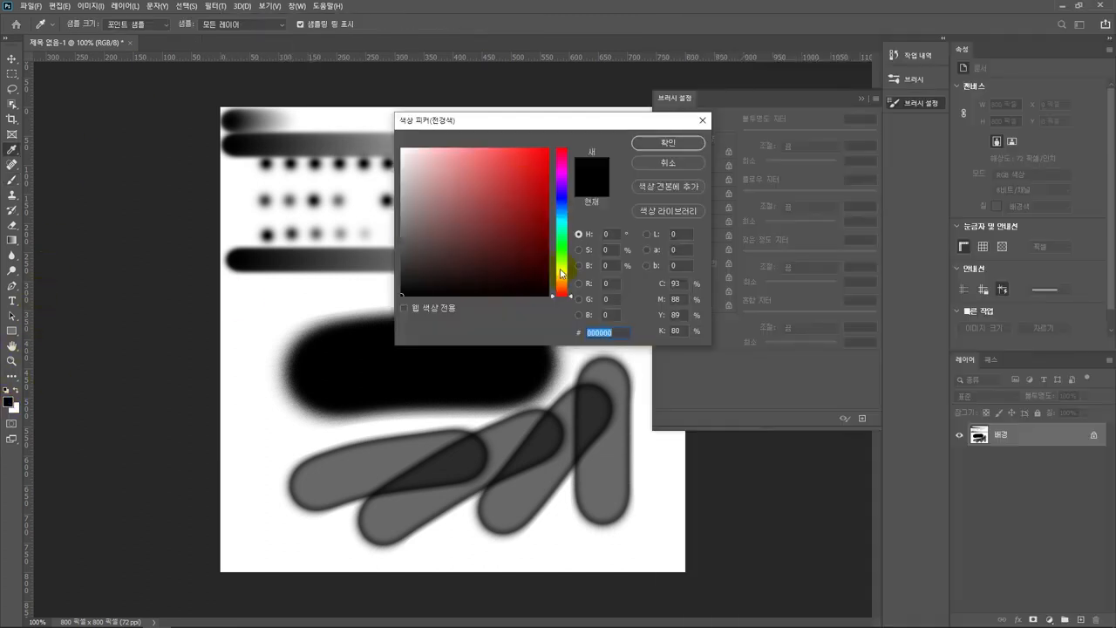
drag(564, 290, 565, 289)
drag(516, 199, 558, 140)
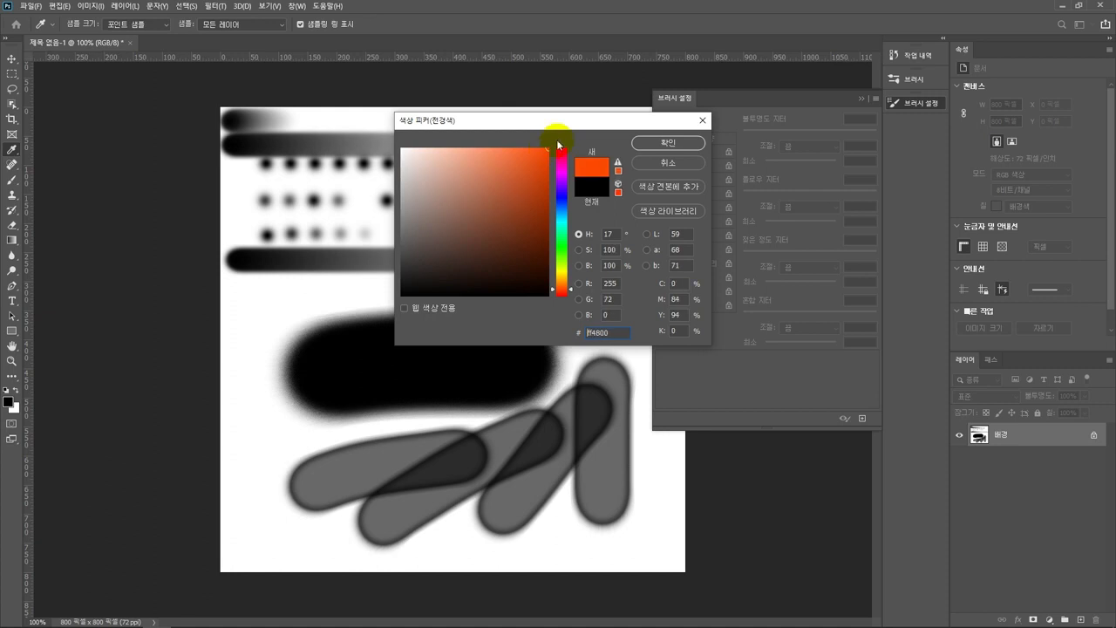
click(650, 142)
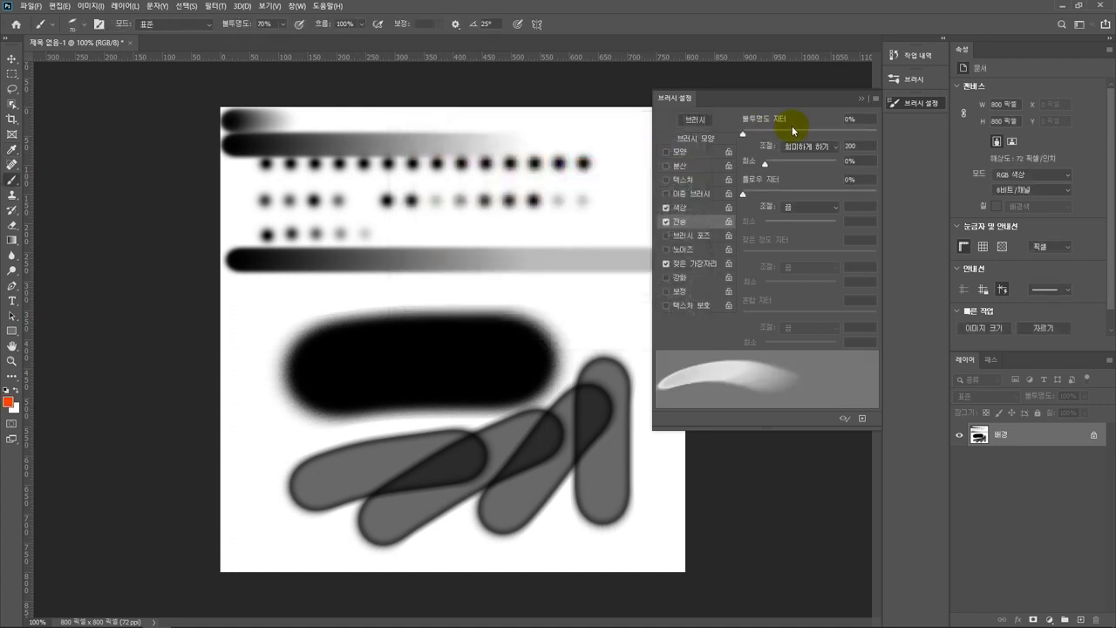
Restore the blank white canvas from the document's history
click(911, 55)
click(842, 77)
click(898, 108)
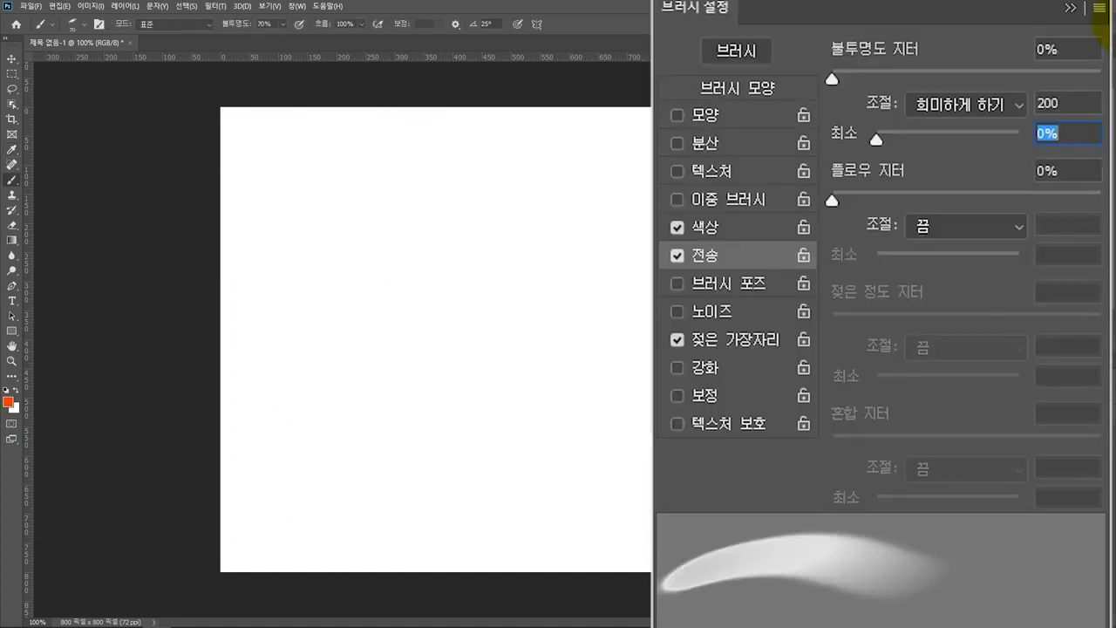
Reduce the brush to 50 px and paint a cluster of overlapping horizontal strokes across the upper part of the canvas
key(Return)
key(bracketleft)
key(bracketleft)
mouse_move(284, 181)
mouse_down()
mouse_move(389, 169)
mouse_move(301, 188)
mouse_move(415, 177)
mouse_move(295, 192)
mouse_move(445, 171)
mouse_move(280, 205)
mouse_move(423, 185)
mouse_up()
drag(340, 204, 436, 187)
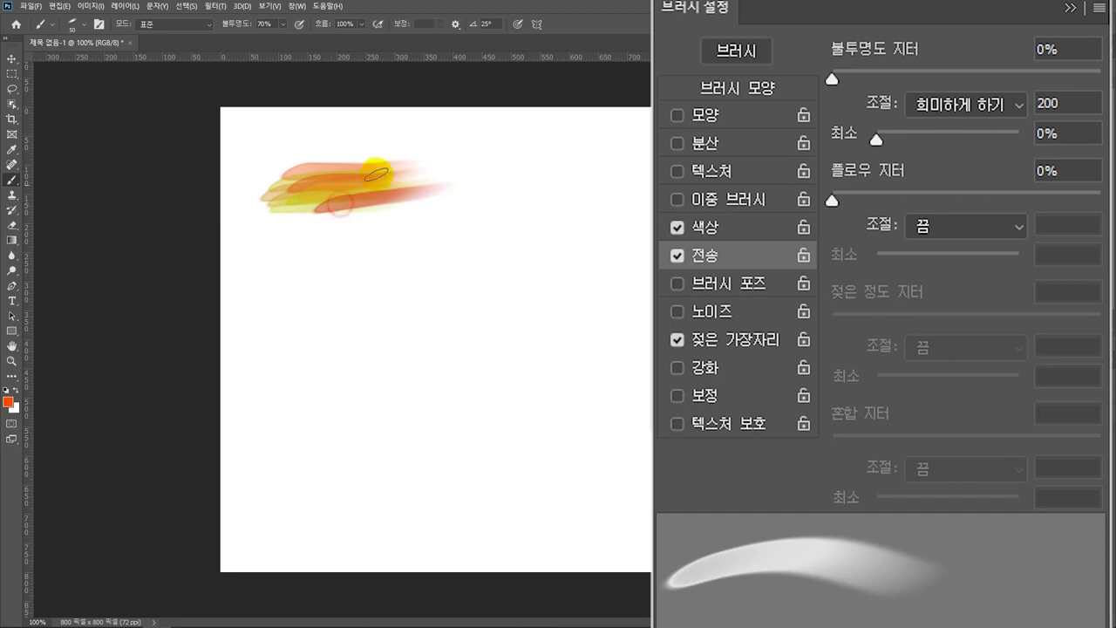
drag(352, 162, 434, 160)
drag(357, 184, 441, 187)
drag(369, 209, 459, 210)
mouse_move(389, 172)
mouse_down()
mouse_move(476, 169)
mouse_move(496, 186)
mouse_up()
Paint a row of overlapping vertical strokes below the left part of the horizontal stroke cluster
mouse_move(278, 235)
mouse_down()
mouse_move(277, 339)
mouse_move(294, 352)
mouse_up()
mouse_move(320, 239)
mouse_down()
mouse_move(328, 369)
mouse_move(333, 348)
mouse_move(345, 351)
mouse_up()
drag(376, 230, 376, 349)
Change the foreground colour to blue 0078ff
click(12, 407)
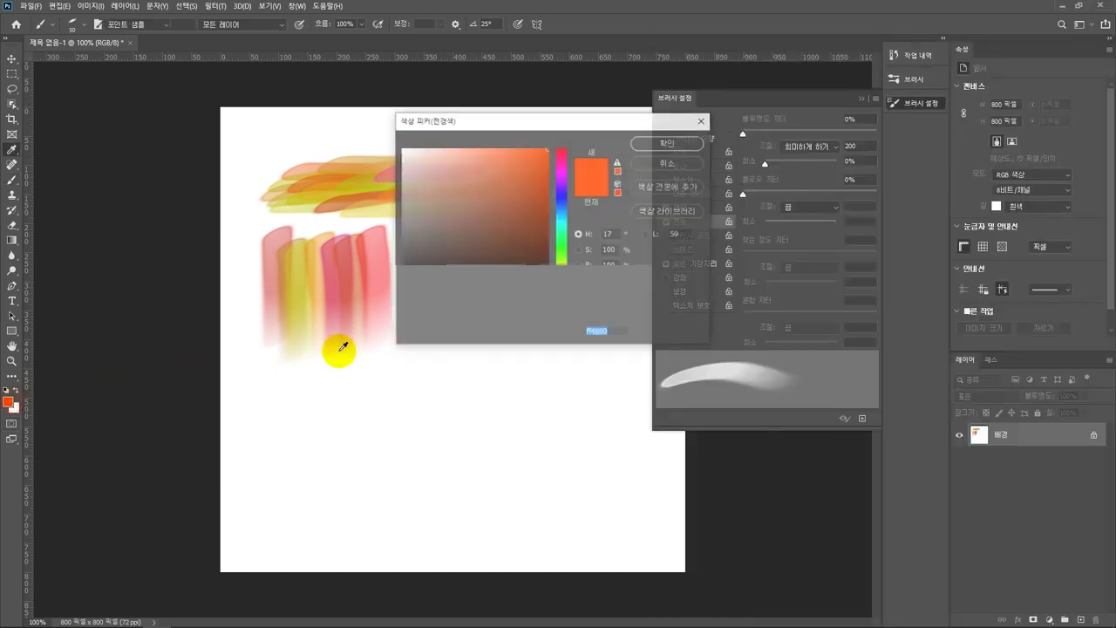
click(566, 216)
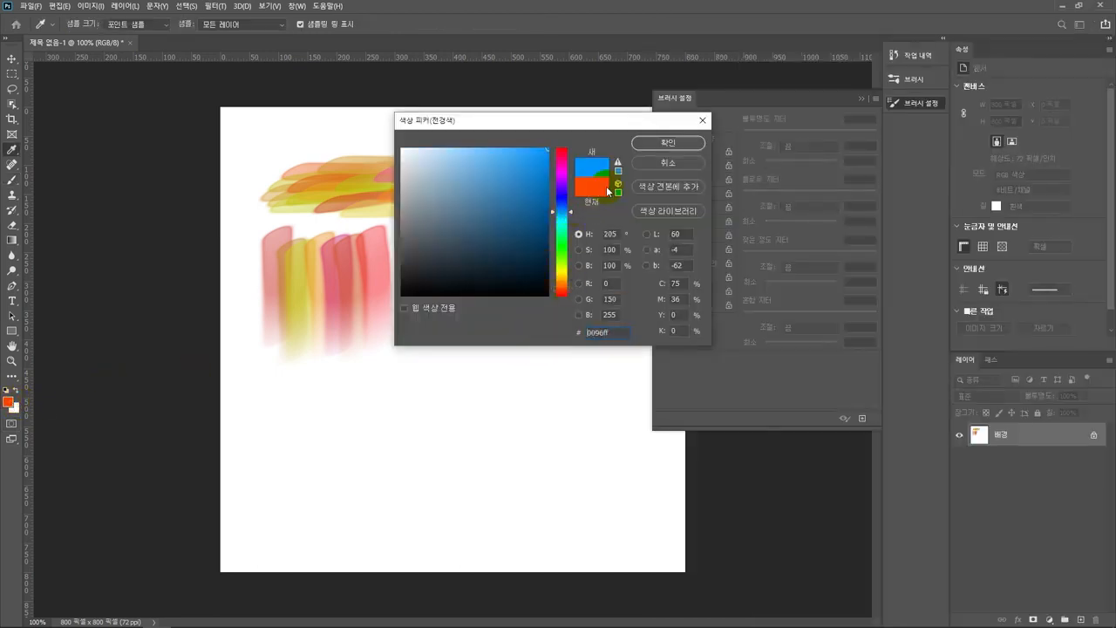
click(560, 209)
click(663, 144)
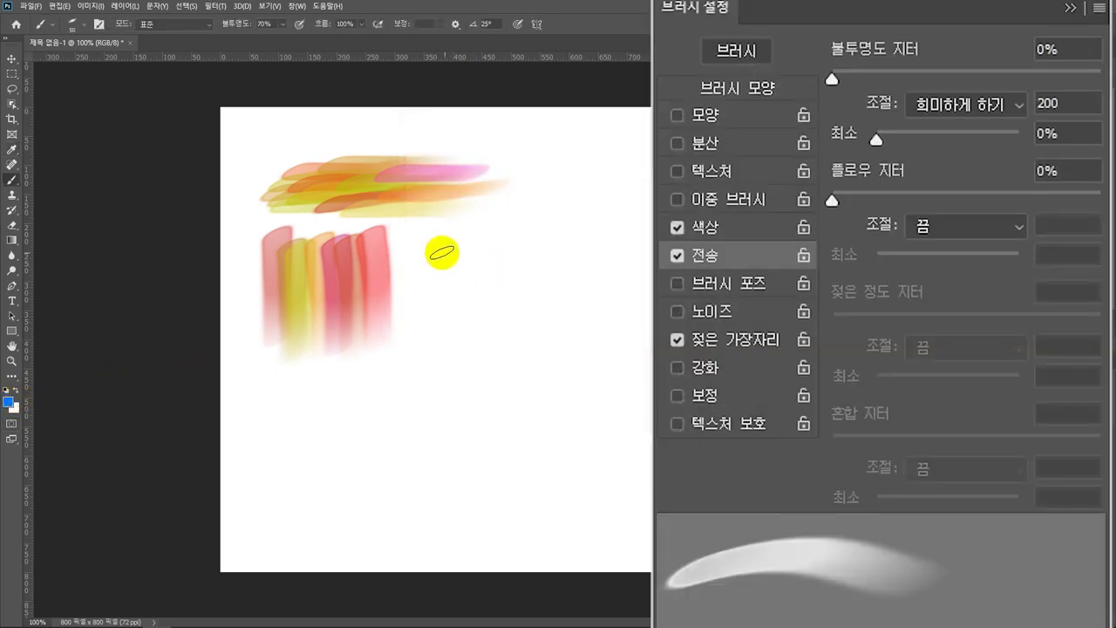
Paint a row of overlapping blue vertical strokes to the right of the red ones
mouse_move(439, 250)
mouse_down()
mouse_move(445, 343)
mouse_move(456, 341)
mouse_up()
mouse_move(474, 247)
mouse_down()
mouse_move(474, 342)
mouse_move(494, 346)
mouse_up()
mouse_move(509, 241)
mouse_down()
mouse_move(517, 316)
mouse_move(547, 272)
mouse_move(528, 343)
mouse_up()
drag(558, 232, 549, 337)
drag(578, 223, 573, 352)
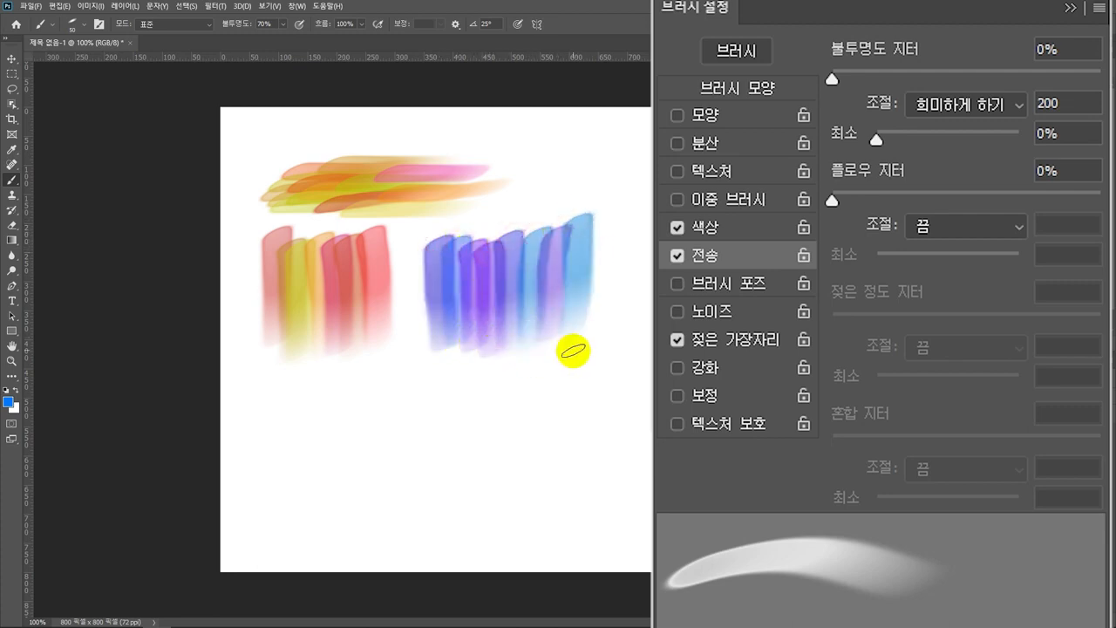
Set the brush tip's angle (각도) to 0° and roundness (원형율) to 100%, and paint three overlapping vertical strokes in the lower middle of the canvas
click(760, 87)
click(896, 290)
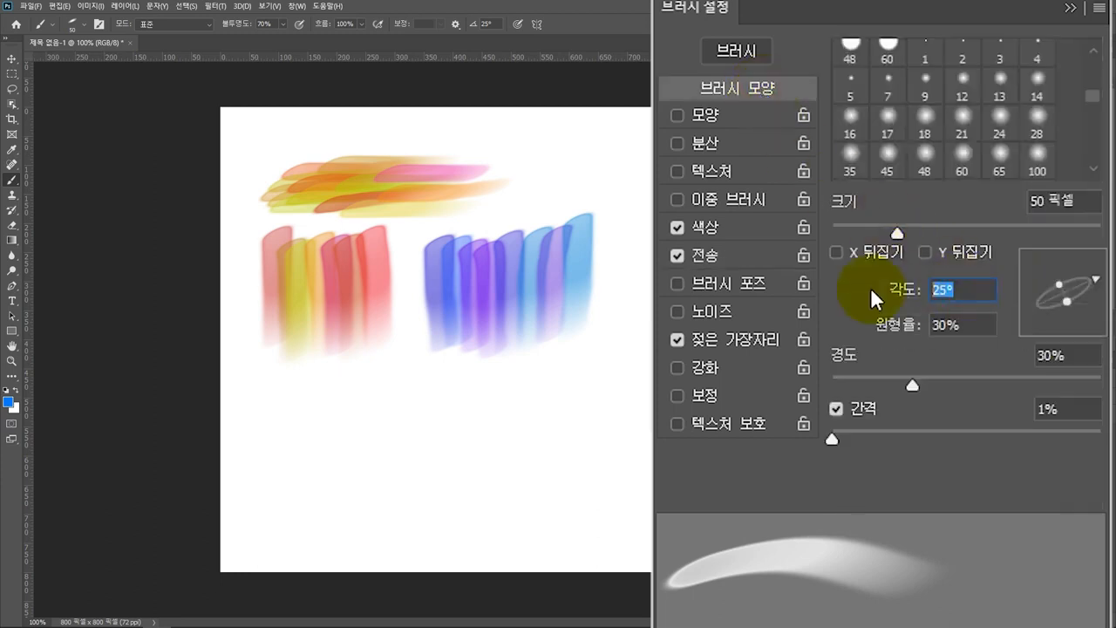
text(0)
key(Tab)
text(100)
mouse_move(379, 396)
mouse_down()
mouse_move(380, 498)
mouse_move(398, 501)
mouse_up()
drag(424, 381, 424, 504)
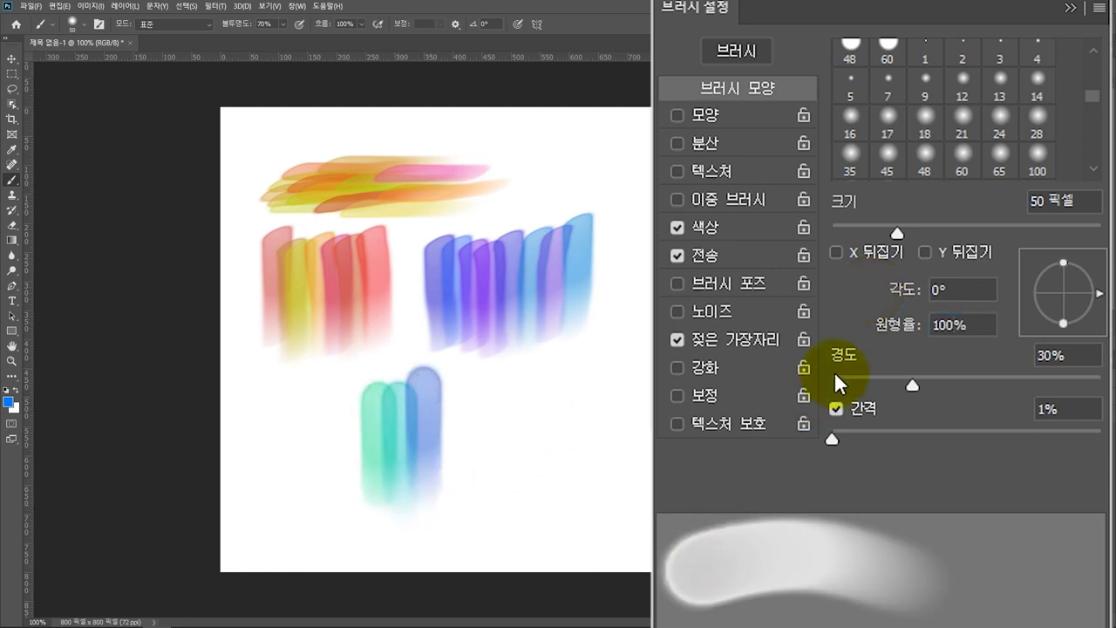
Set the brush tip's roundness (원형율) to 20% and its angle (각도) to 30°
drag(977, 324, 884, 335)
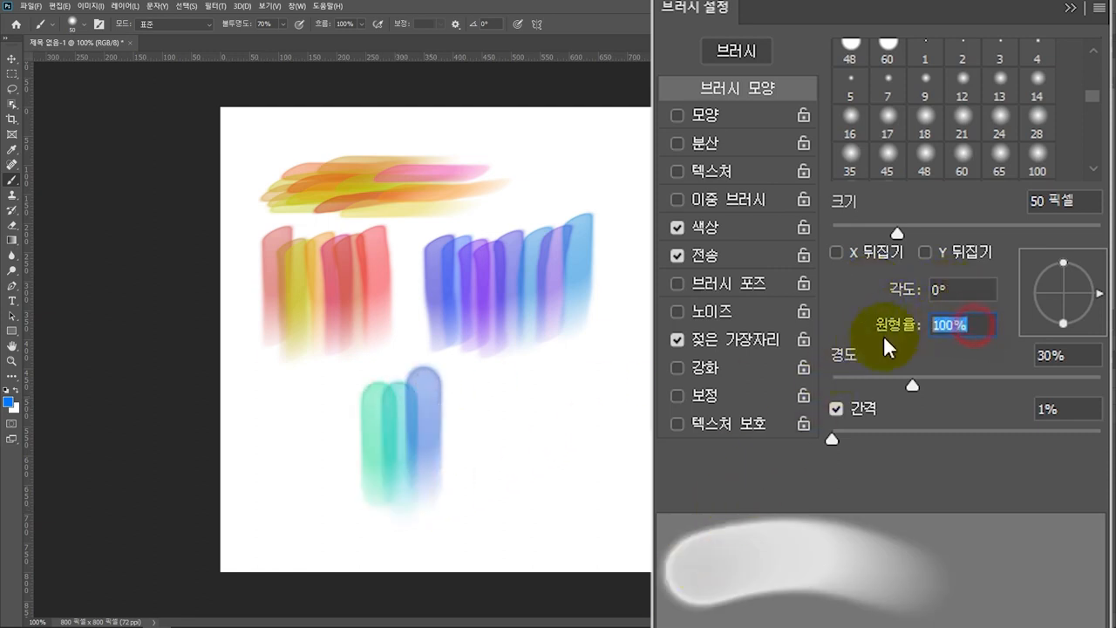
text(20)
click(955, 294)
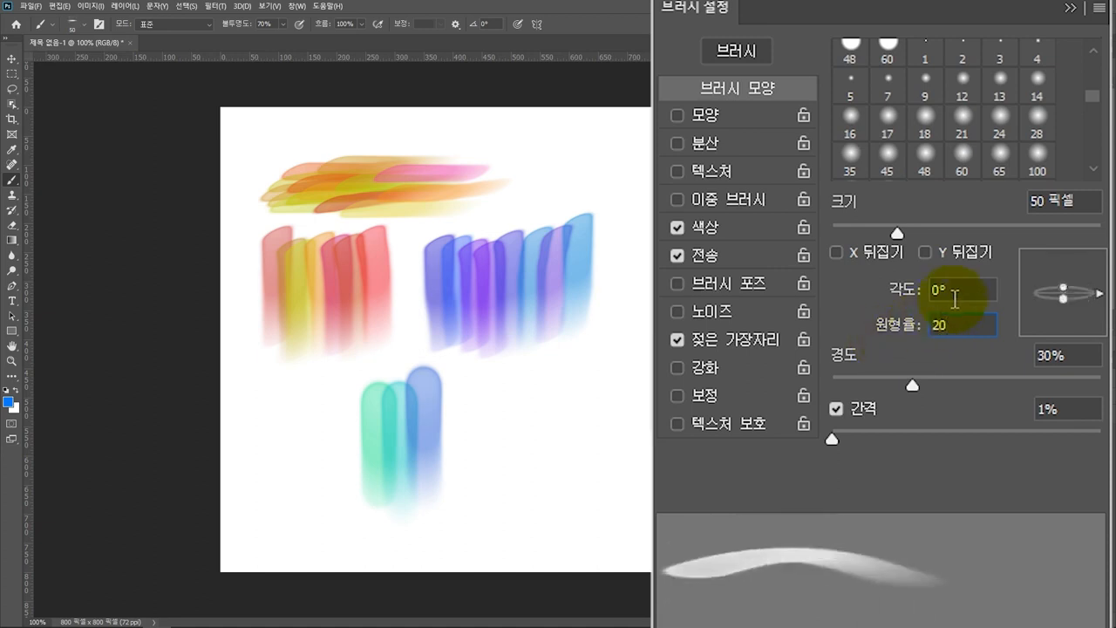
text(30)
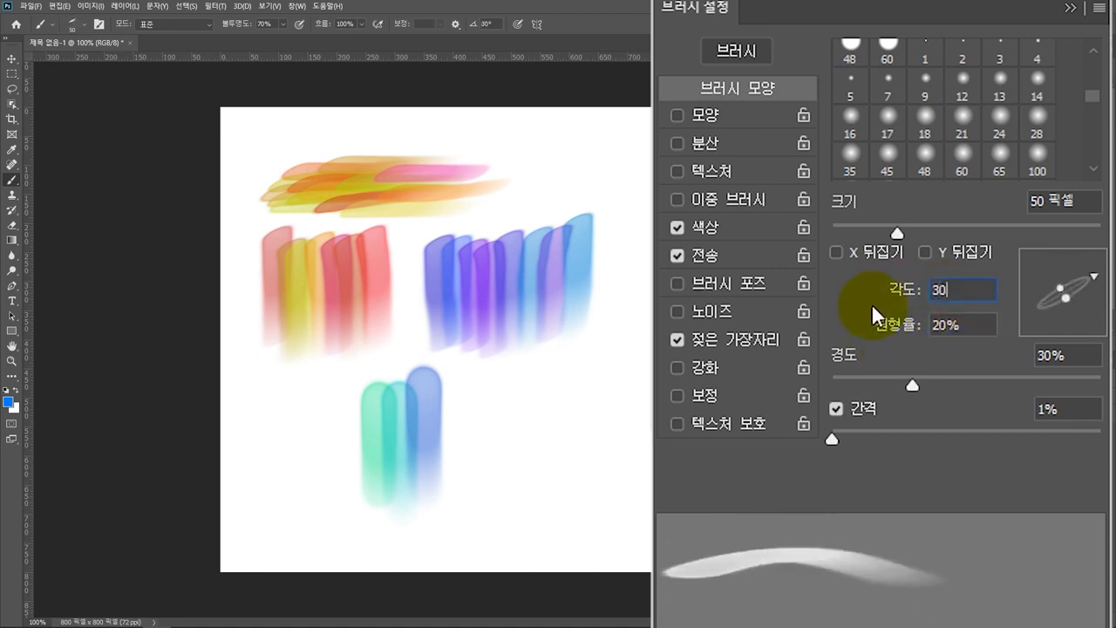
Enable Shape Dynamics (모양) and set the angle jitter's control to Direction (방향)
click(754, 117)
click(933, 302)
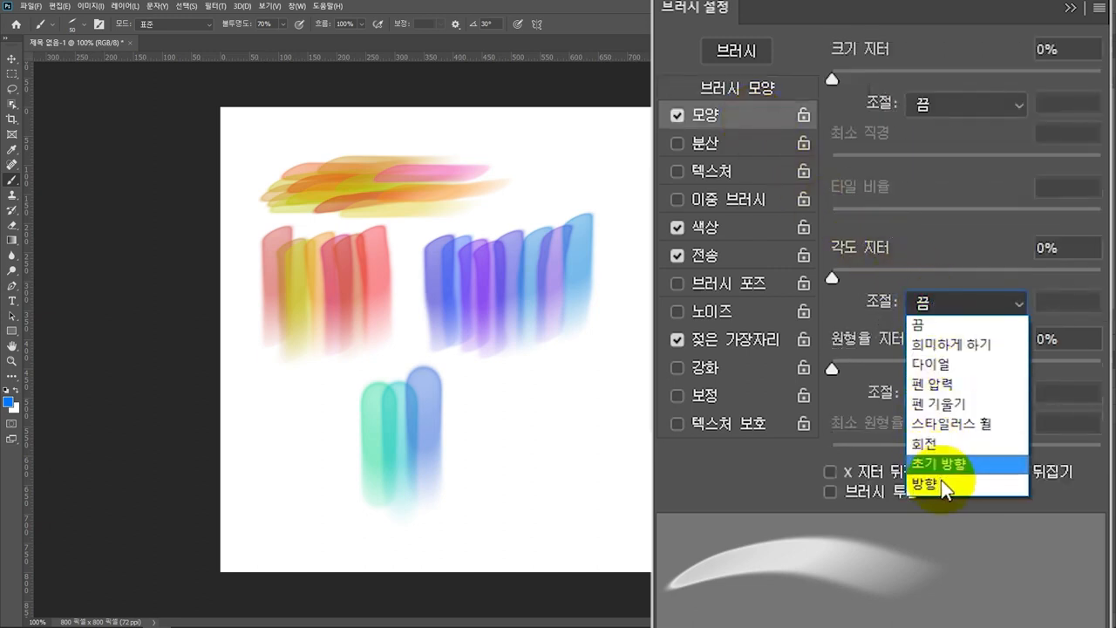
click(976, 481)
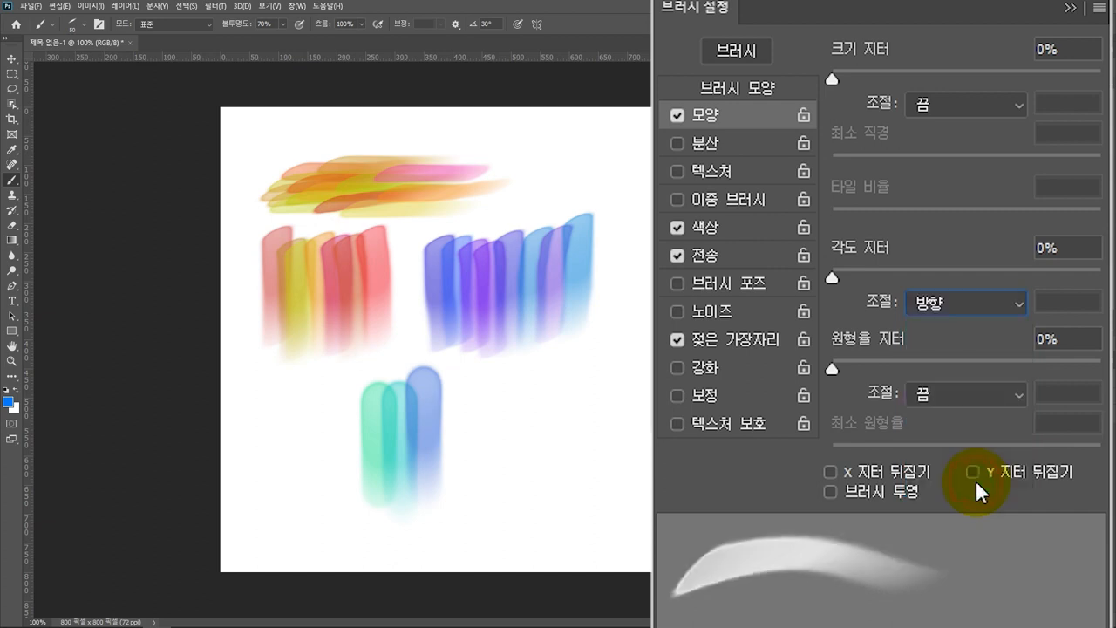
Set the Transfer (전송) opacity fade to 500 steps and paint two bent strokes, one at the canvas's upper right and one at its lower right
click(776, 255)
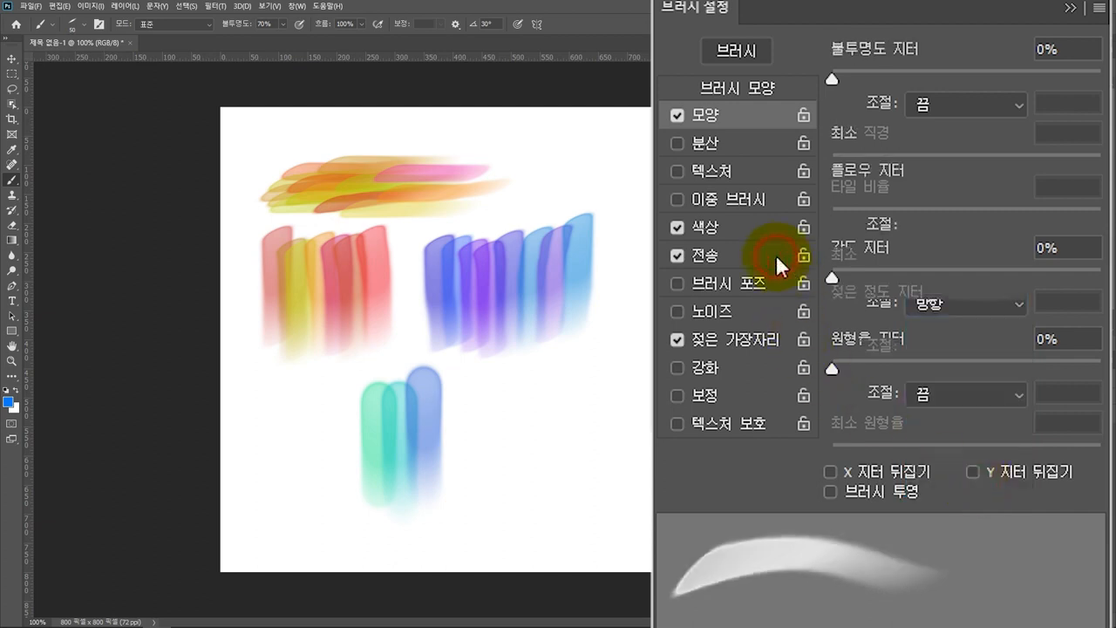
click(1052, 112)
text(00)
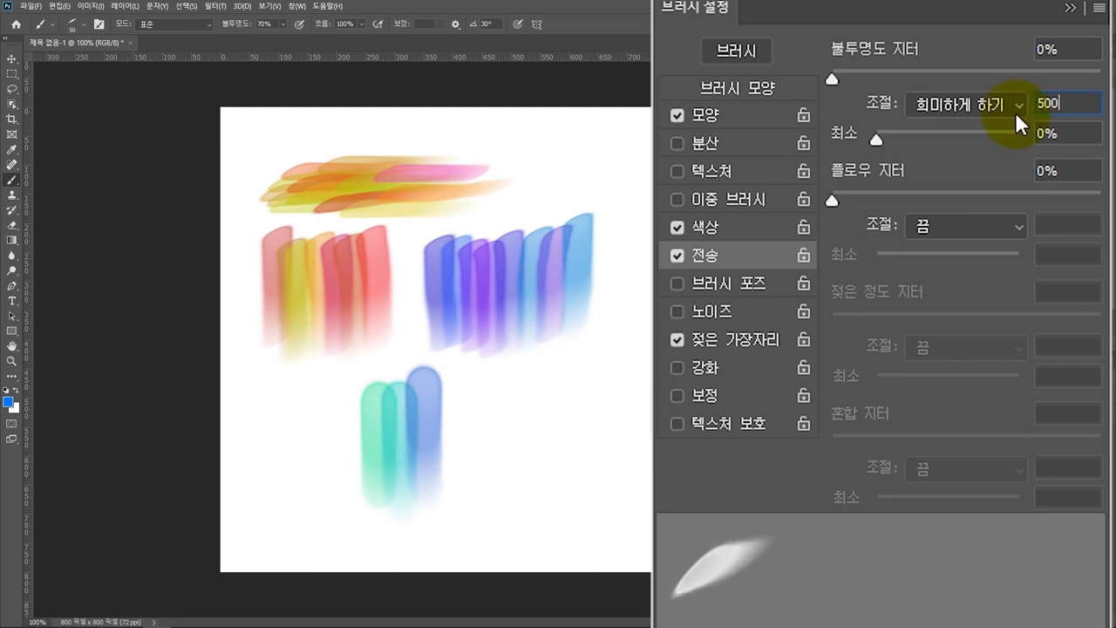
mouse_move(414, 133)
mouse_down()
mouse_move(549, 136)
mouse_move(603, 187)
mouse_move(547, 383)
mouse_move(582, 489)
mouse_up()
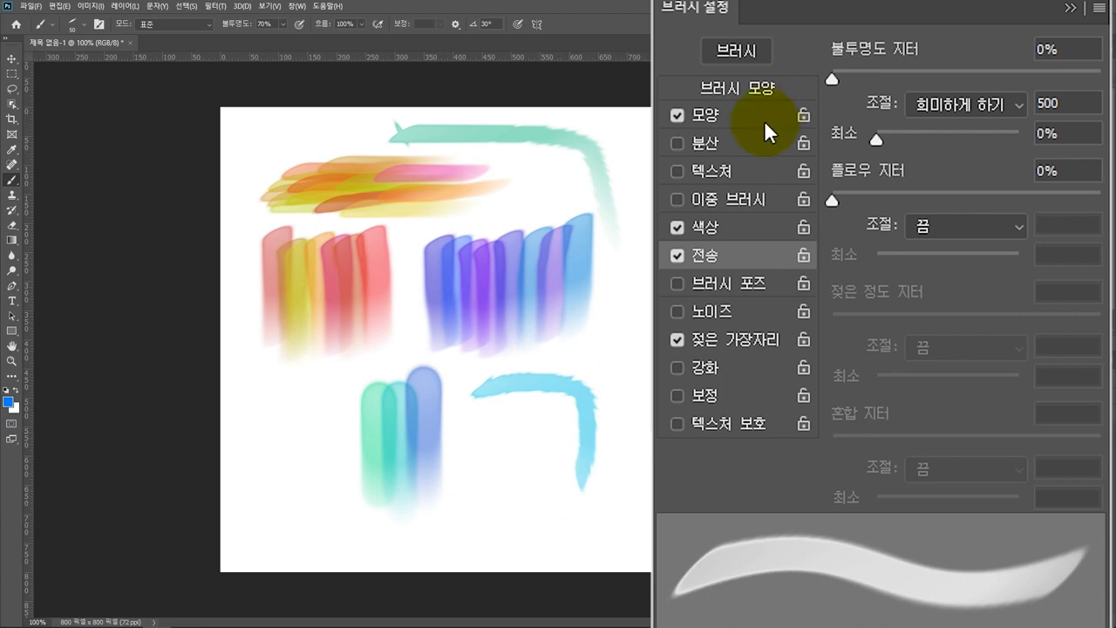
Set the brush tip spacing (간격) to 317% and paint a bent stroke at the canvas's lower left and a spiral at its lower right
click(765, 87)
drag(834, 439, 1055, 433)
mouse_move(262, 386)
mouse_down()
mouse_move(310, 393)
mouse_move(311, 491)
mouse_up()
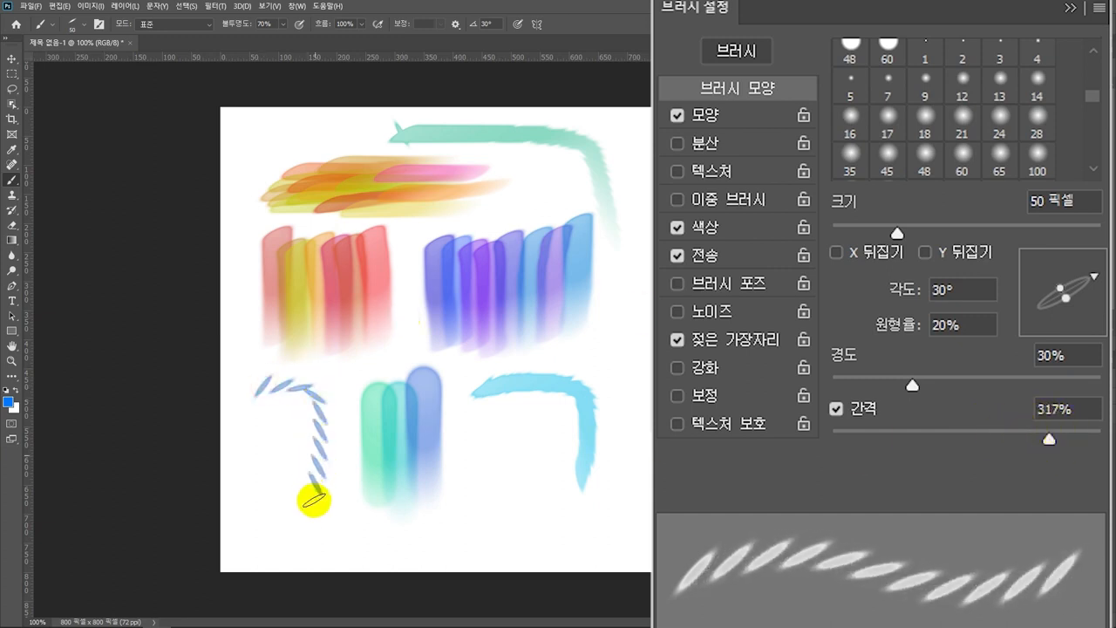
mouse_move(479, 468)
mouse_down()
mouse_move(602, 428)
mouse_move(590, 518)
mouse_move(532, 517)
mouse_move(512, 464)
mouse_move(569, 445)
mouse_move(582, 493)
mouse_move(536, 485)
mouse_move(579, 462)
mouse_up()
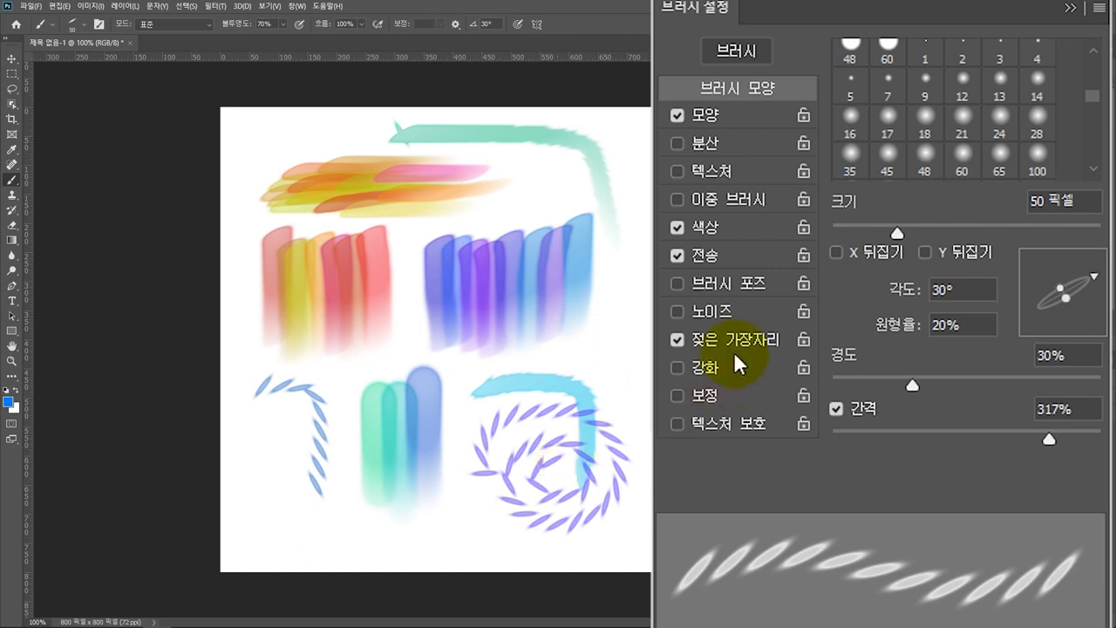
In Shape Dynamics (모양), set the size jitter's control to Fade (희미하게 하기) with 500 steps
click(742, 124)
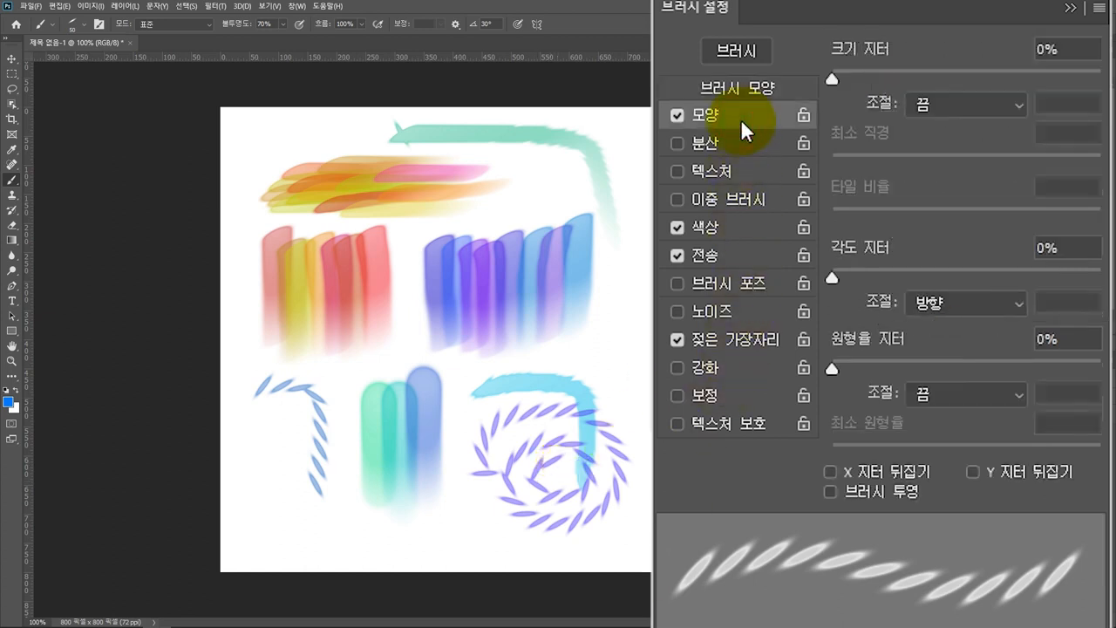
click(943, 104)
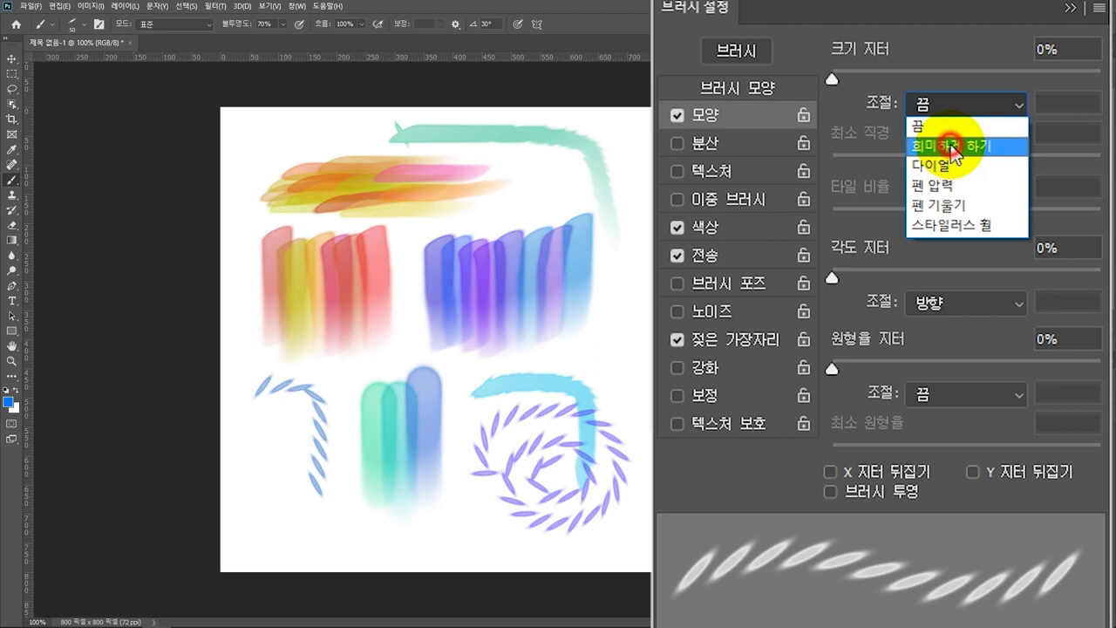
click(951, 145)
text(500)
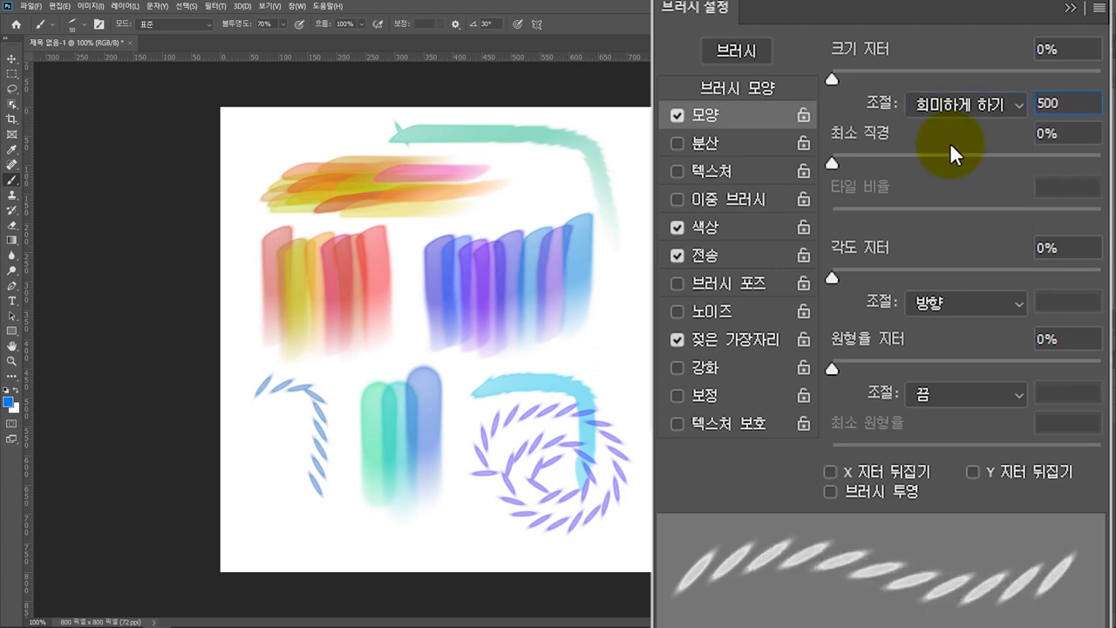
Change the foreground colour to purple
click(9, 403)
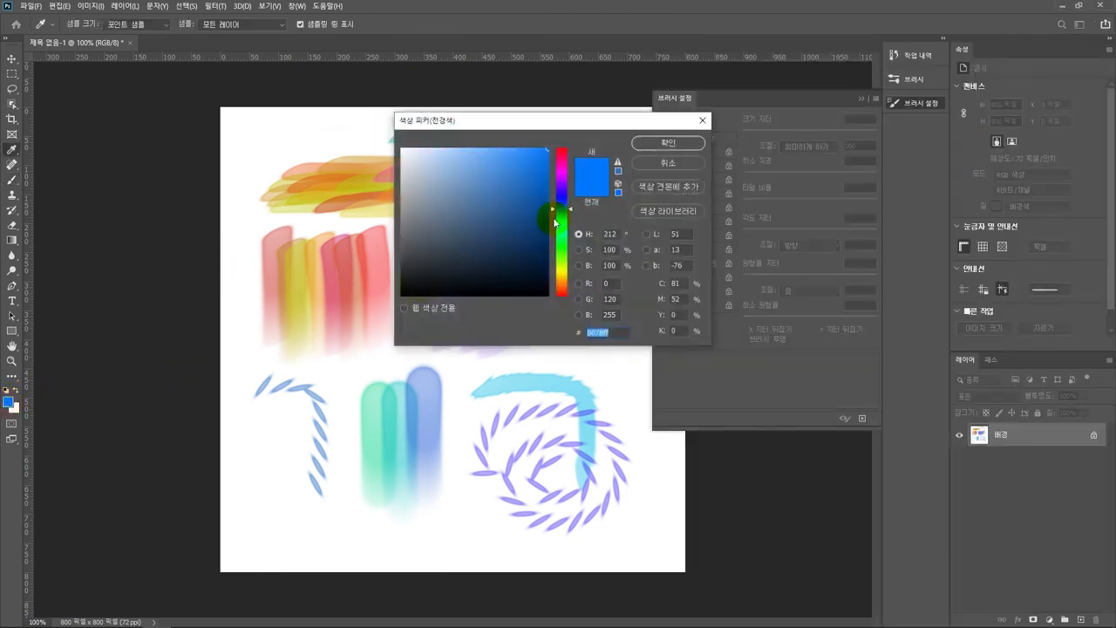
click(562, 179)
click(668, 143)
Try a large inward spiral stroke over the upper sample strokes and undo it
mouse_move(260, 138)
mouse_down()
mouse_move(545, 220)
mouse_move(341, 344)
mouse_move(444, 219)
mouse_move(357, 252)
mouse_move(395, 286)
mouse_move(407, 257)
mouse_up()
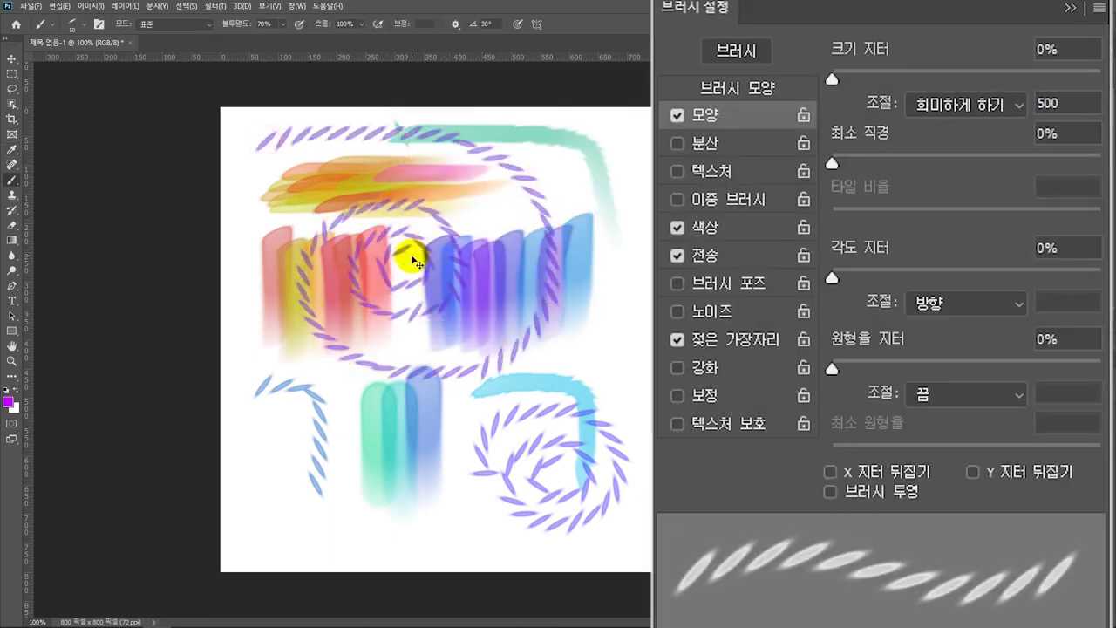
key(ctrl+z)
Set the size jitter's fade in Shape Dynamics (모양) to 100 steps
click(1066, 103)
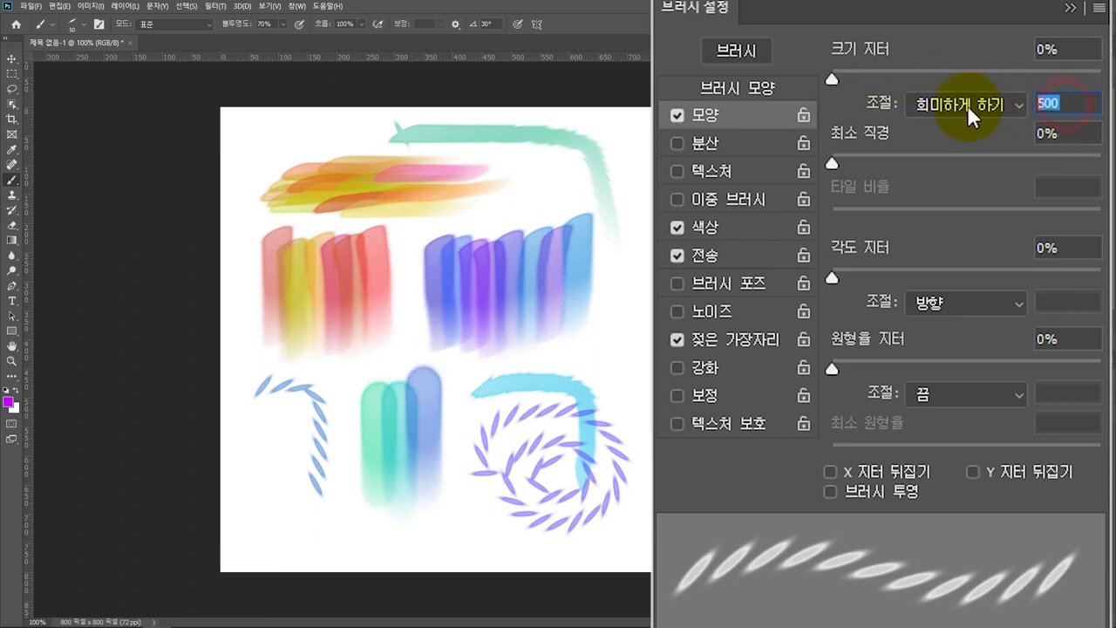
text(100)
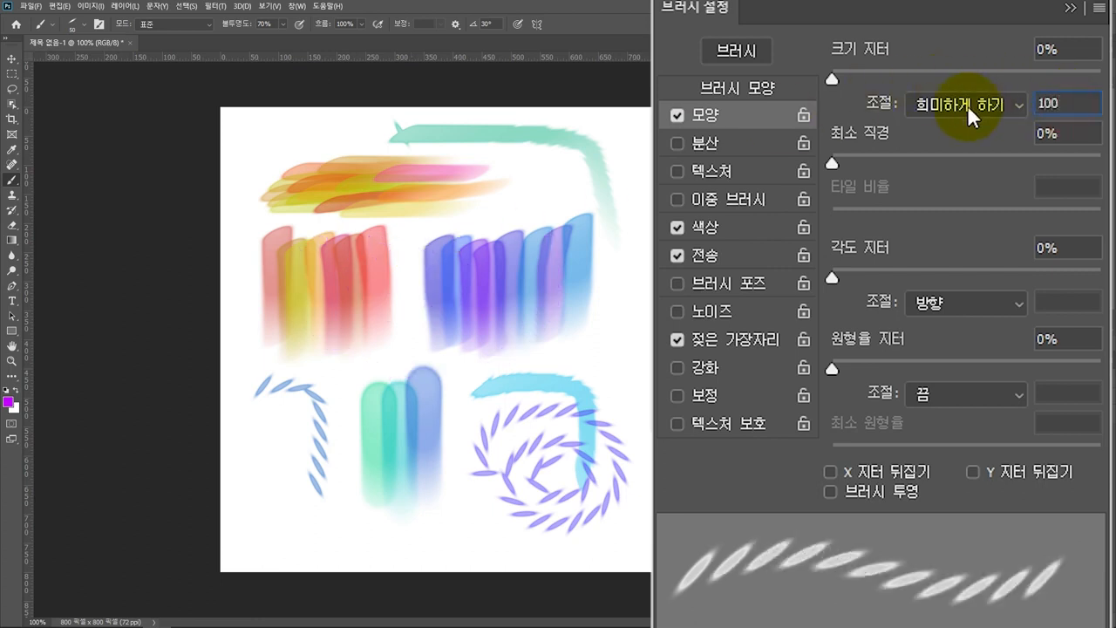
key(Return)
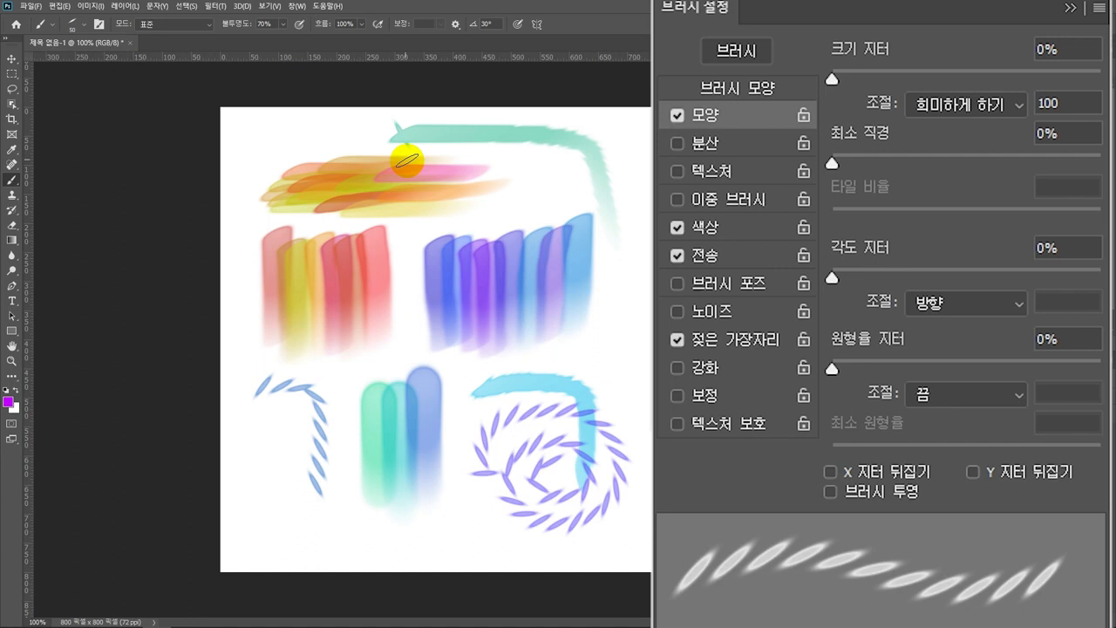
In Transfer (전송), set the opacity jitter's fade to 100 steps and paint a large inward spiral over the upper sample strokes
click(720, 255)
click(1066, 103)
text(100)
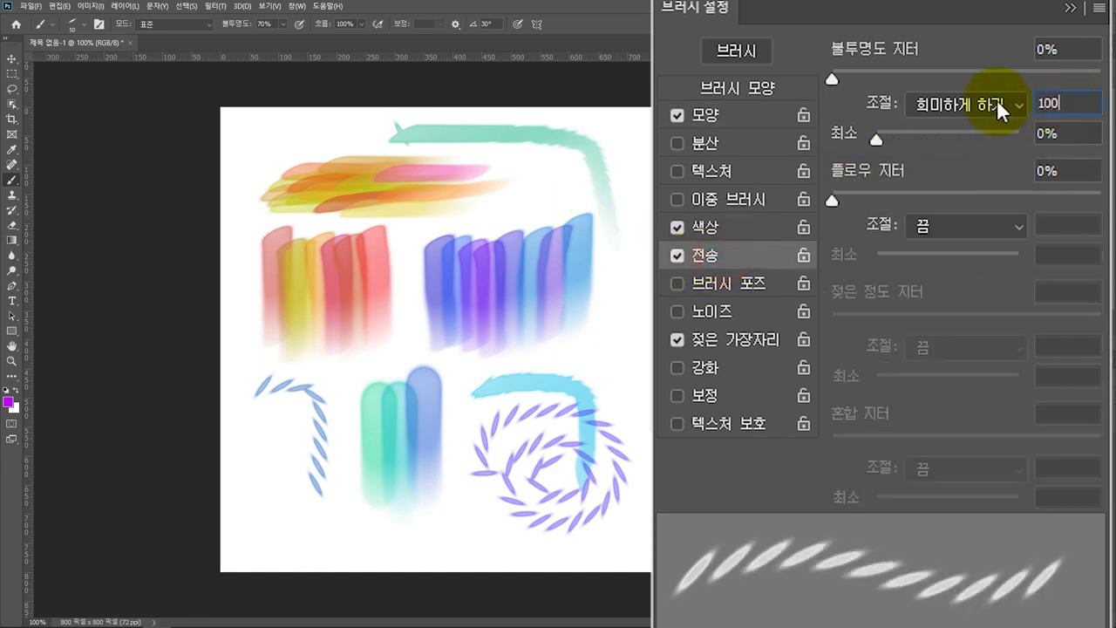
mouse_move(287, 157)
mouse_down()
mouse_move(448, 119)
mouse_move(593, 219)
mouse_move(564, 335)
mouse_move(432, 356)
mouse_move(373, 256)
mouse_move(436, 188)
mouse_move(520, 201)
mouse_move(529, 215)
mouse_up()
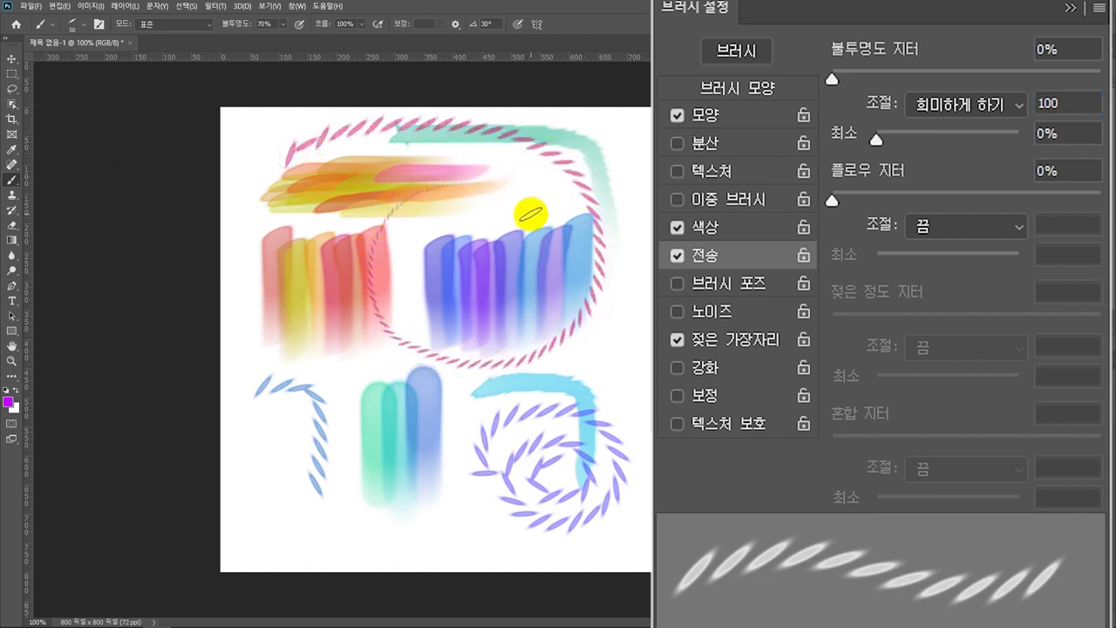
In Color Dynamics (색상), enable Apply Per Tip (끝당 적용) and set the hue jitter (색조 지터) to 73%
click(744, 229)
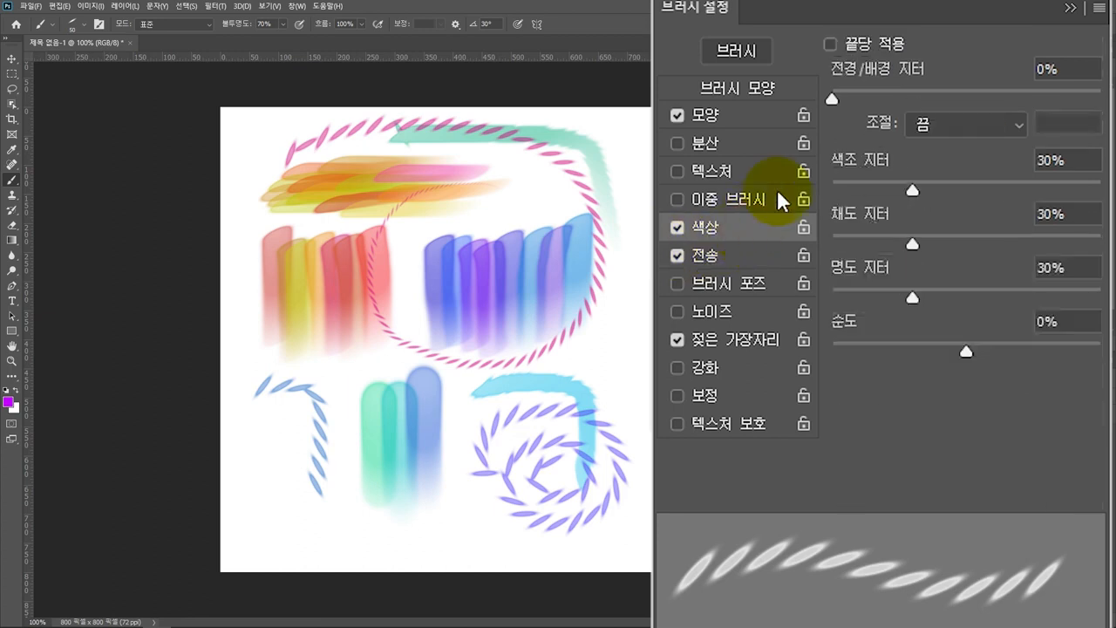
click(837, 46)
drag(914, 190, 1025, 190)
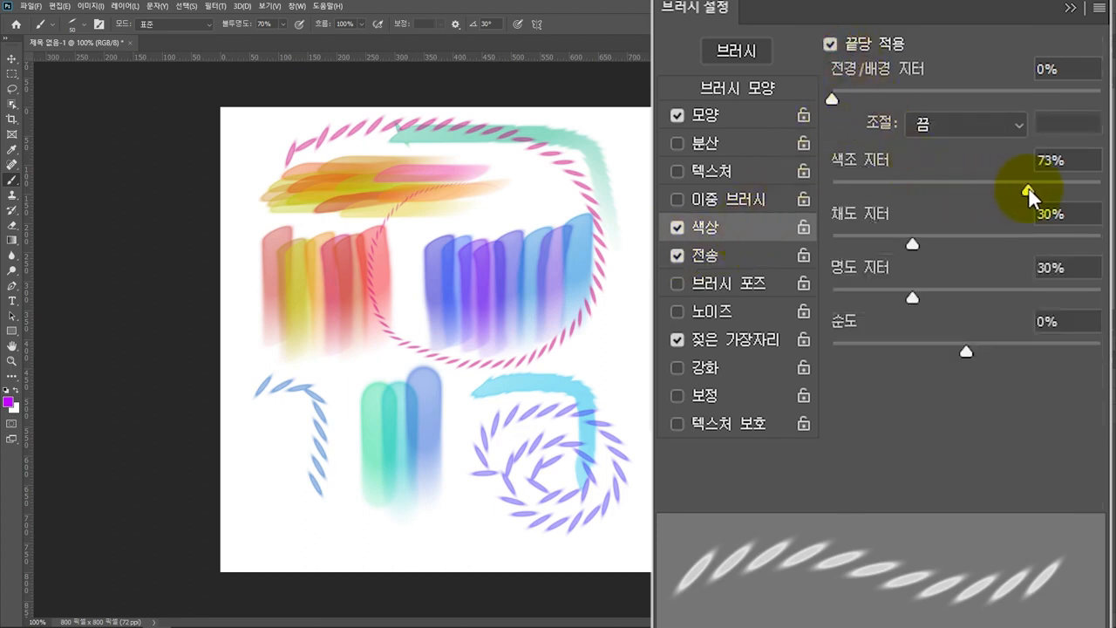
Enable Smoothing (보정) and paint two inward spirals, one over the blue-purple strokes and one over the green strokes
click(680, 396)
mouse_move(332, 264)
mouse_down()
mouse_move(476, 186)
mouse_move(557, 252)
mouse_move(487, 320)
mouse_move(441, 267)
mouse_move(517, 231)
mouse_move(503, 290)
mouse_move(487, 260)
mouse_up()
mouse_move(397, 521)
mouse_down()
mouse_move(346, 508)
mouse_move(423, 440)
mouse_move(423, 507)
mouse_move(402, 513)
mouse_move(366, 488)
mouse_move(423, 473)
mouse_move(389, 482)
mouse_up()
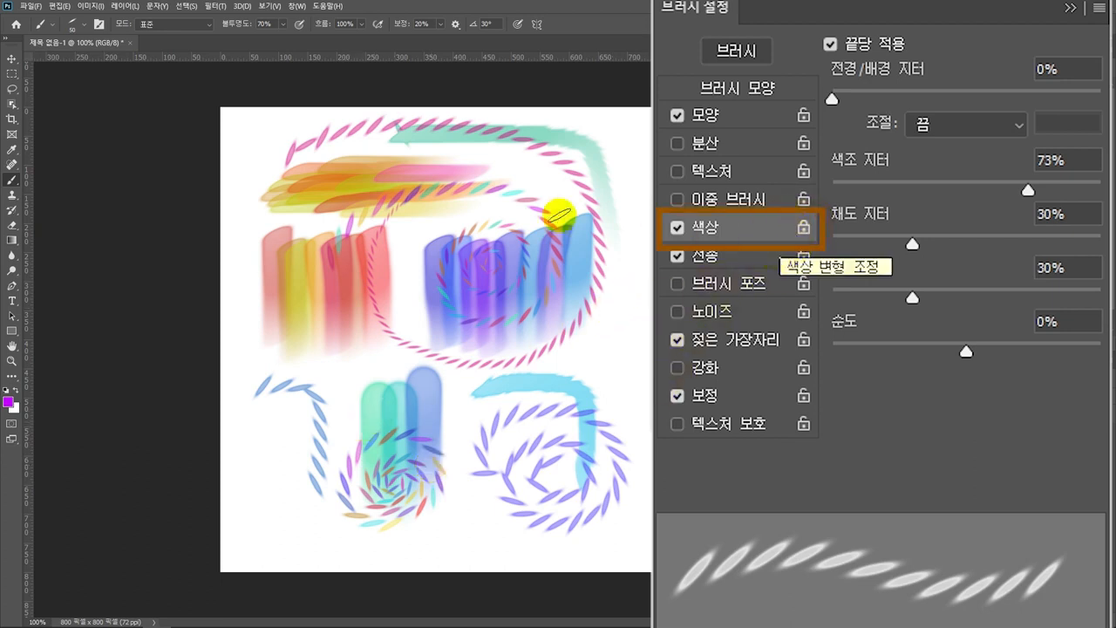
Apply the Sample Brush 502 (샘플 브러시 502) preset, followed by Soft Round (부드러운 원) from the General Brushes (일반 브러시)
right_click(448, 203)
drag(590, 317, 594, 356)
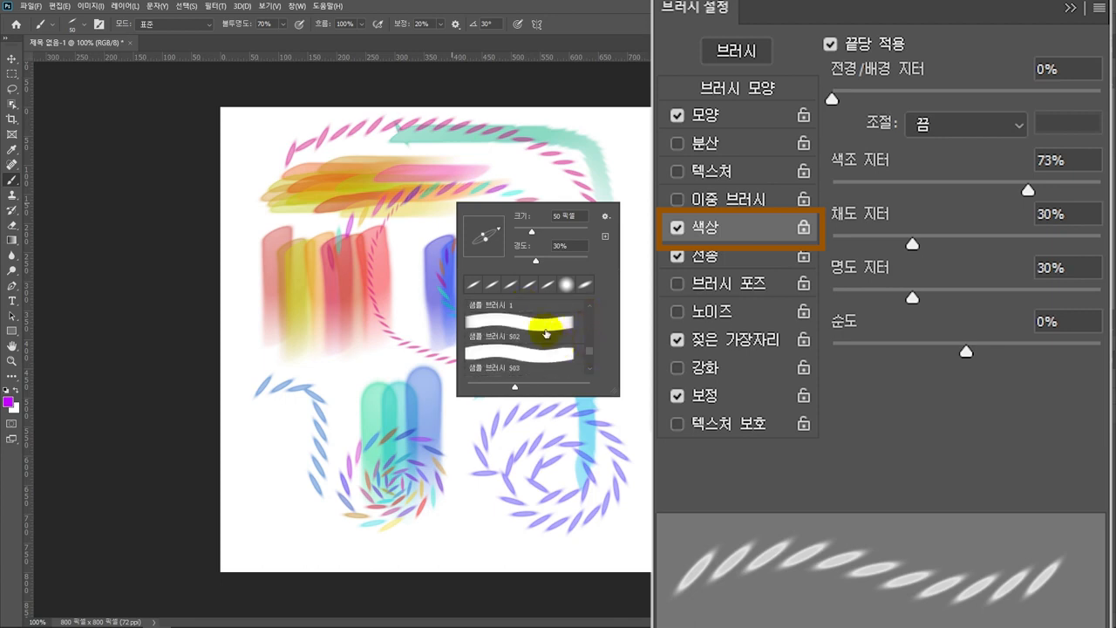
click(519, 327)
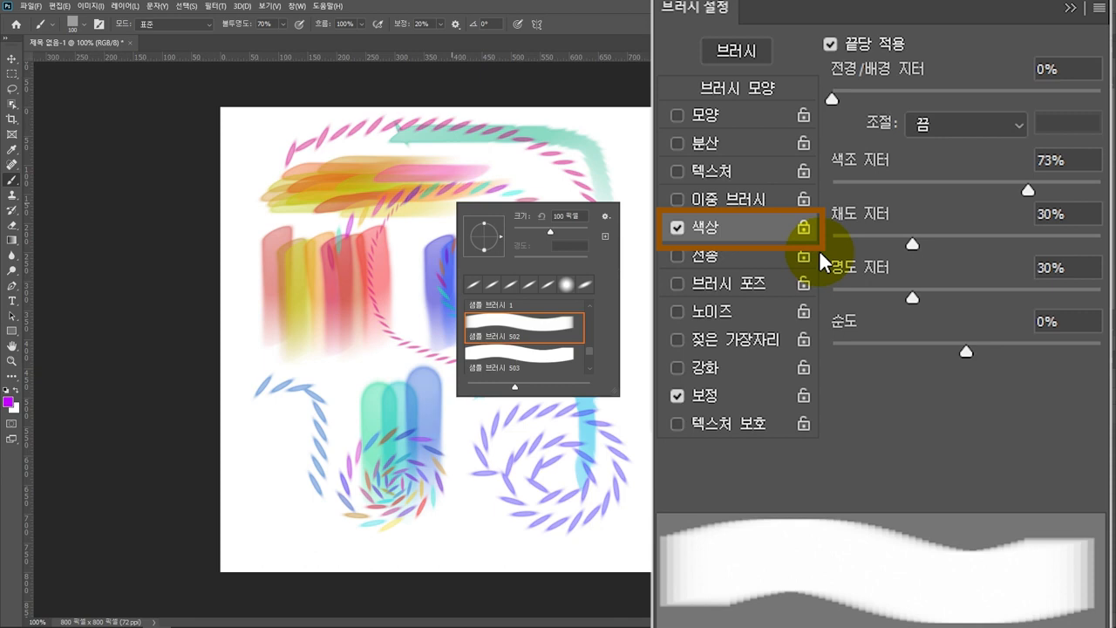
scroll(593, 318, up, 5)
click(559, 329)
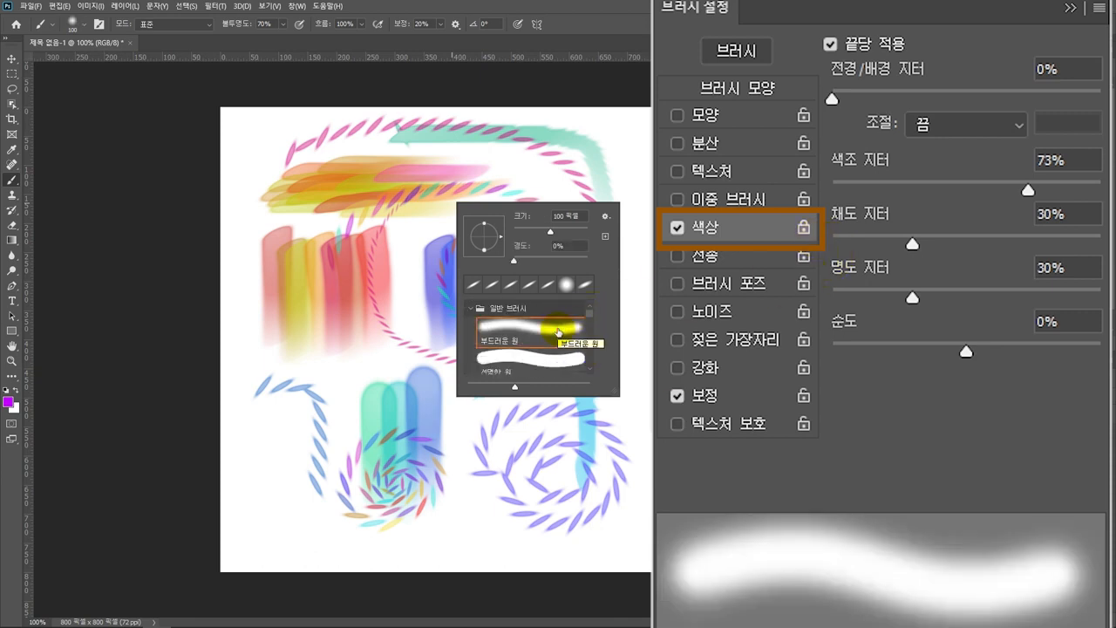